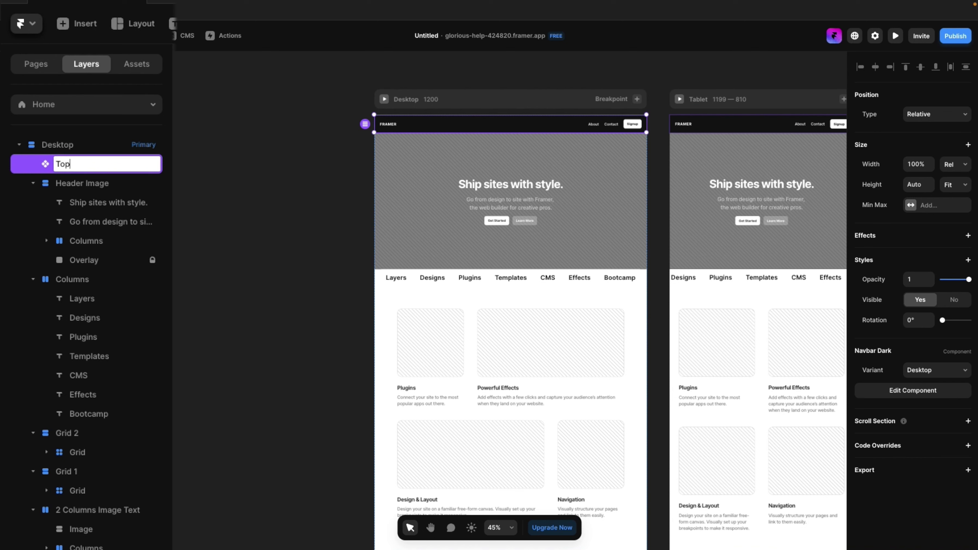
# Rename the navigation bar layer as Top Bar and the Header Image layer as Title
pyautogui.write('Bar')
pyautogui.press('Return')
pyautogui.click(414, 226)
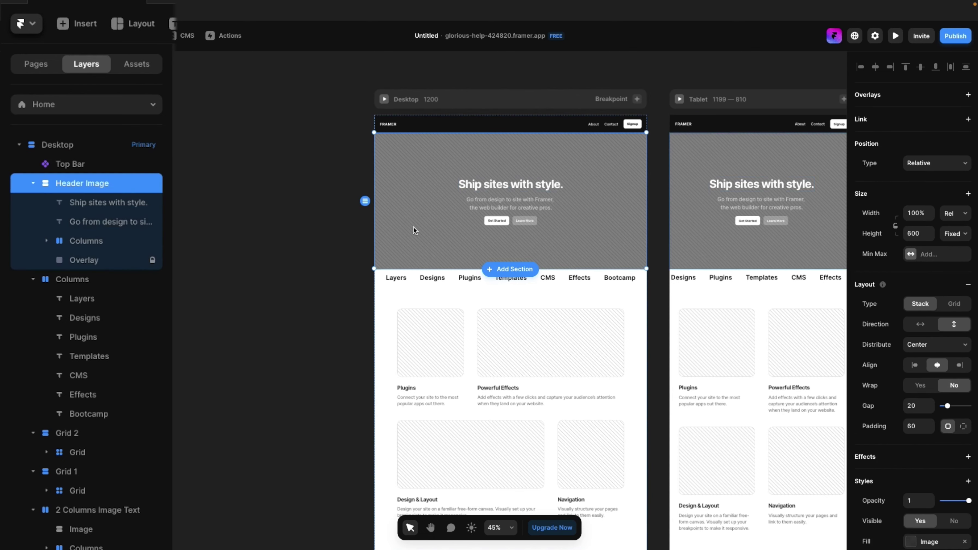
pyautogui.doubleClick(83, 184)
pyautogui.write('Title')
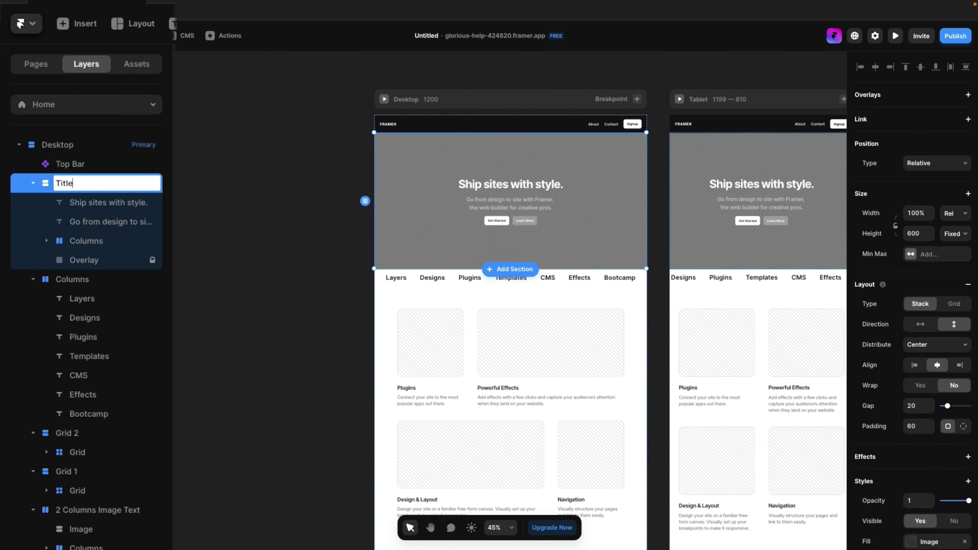
# Rename the Columns layer holding the row of section links as Category
pyautogui.click(412, 279)
pyautogui.doubleClick(78, 280)
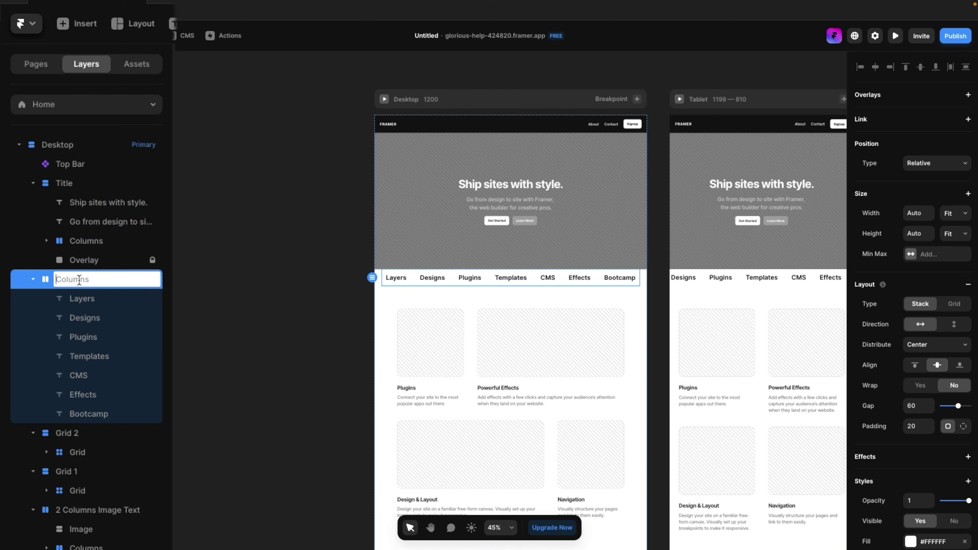
pyautogui.write('Category')
pyautogui.press('Tab')
# Rename the Grid 2 layer as Grid and the grid nested inside it as Grid 4
pyautogui.doubleClick(67, 433)
pyautogui.press('BackSpace')
pyautogui.press('BackSpace')
pyautogui.press('Return')
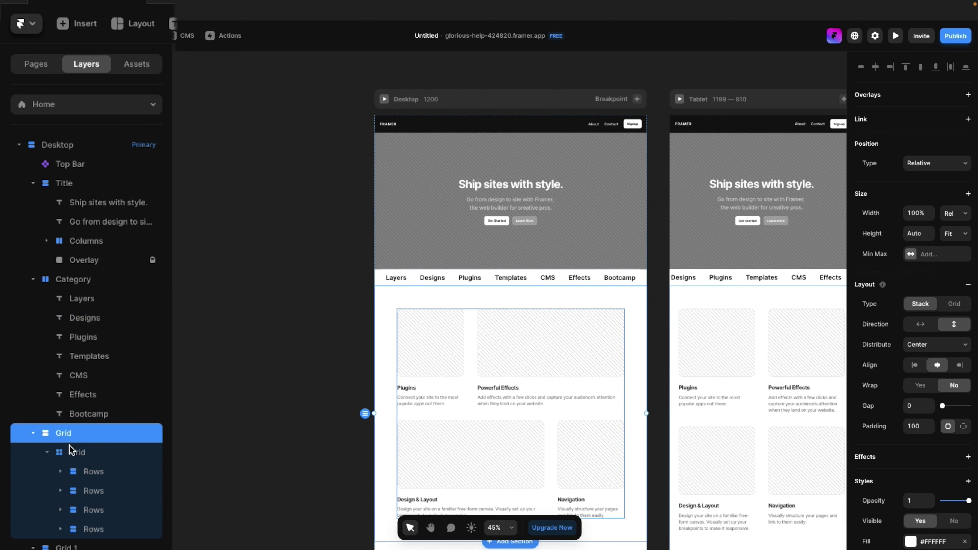
pyautogui.click(87, 455)
pyautogui.doubleClick(86, 454)
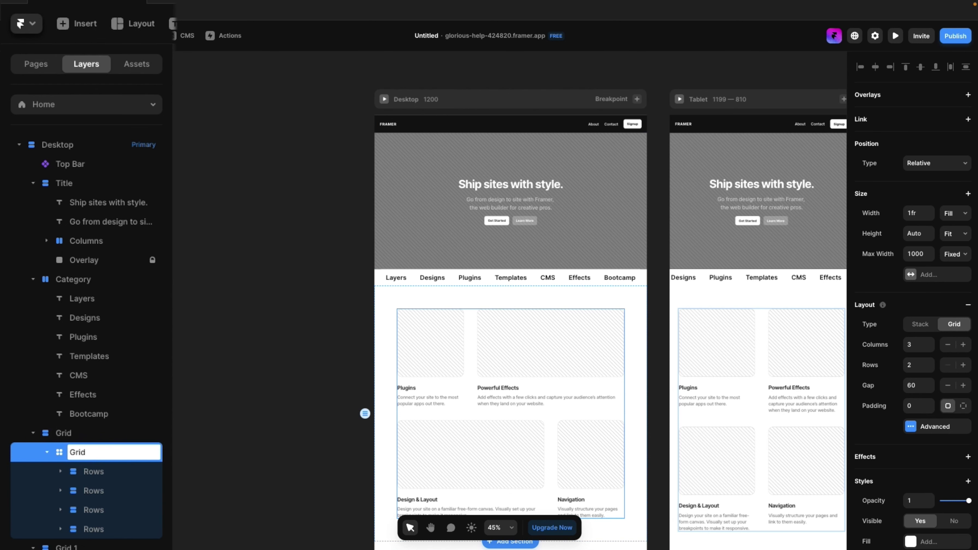
pyautogui.write('4')
pyautogui.press('Return')
# Rename the six-item grid nested inside the Grid 1 layer as Grid 6
pyautogui.scroll(-4, 85, 347)
pyautogui.scroll(-10, 511, 415)
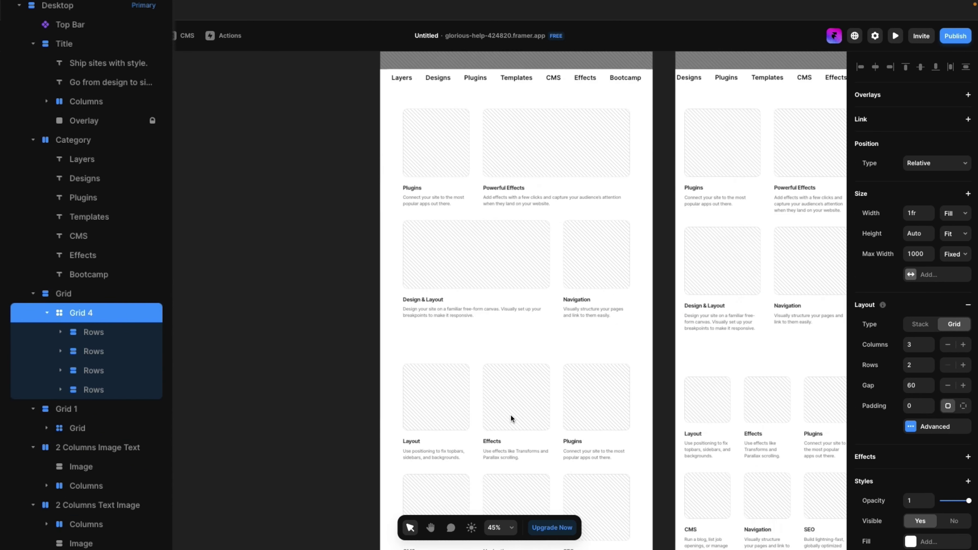
pyautogui.click(480, 371)
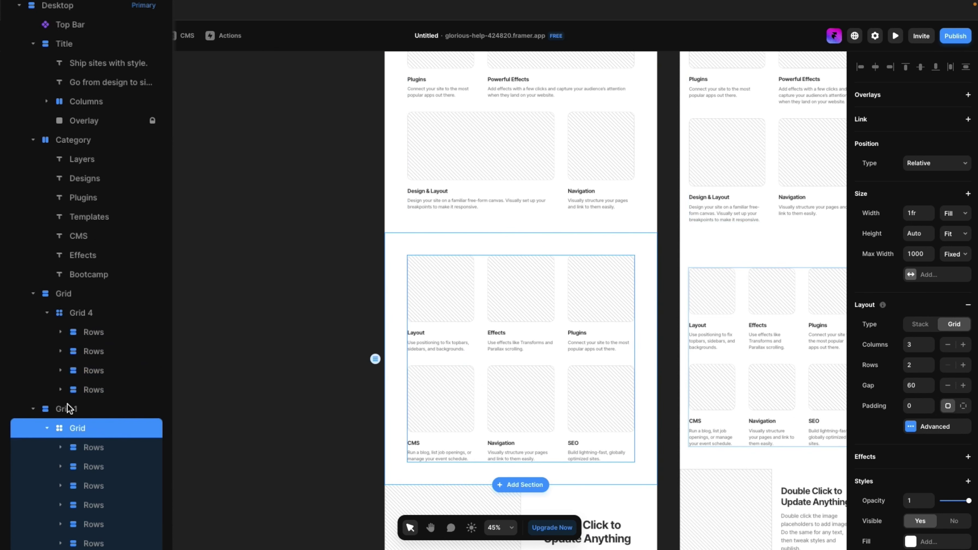
pyautogui.scroll(-3, 68, 405)
pyautogui.click(67, 313)
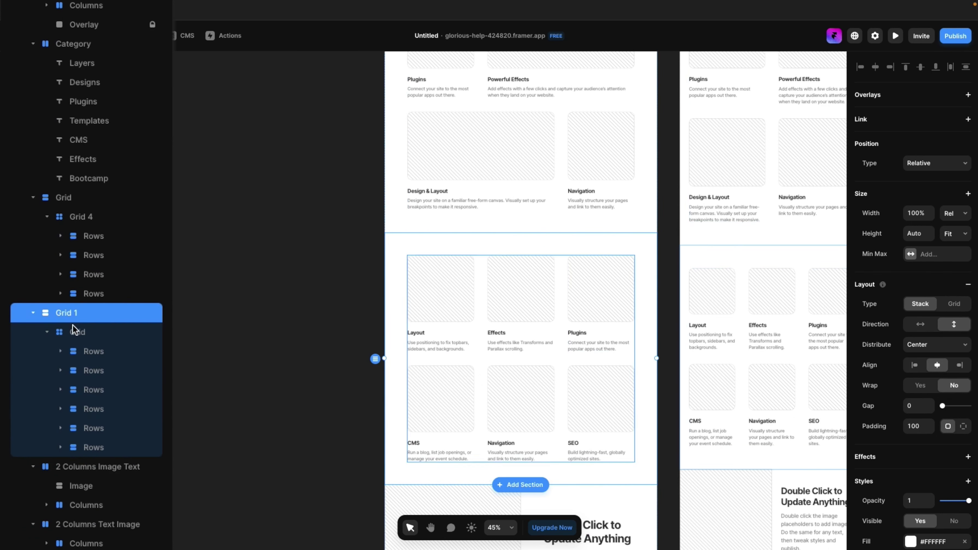
pyautogui.click(77, 334)
pyautogui.doubleClick(89, 337)
pyautogui.write('G')
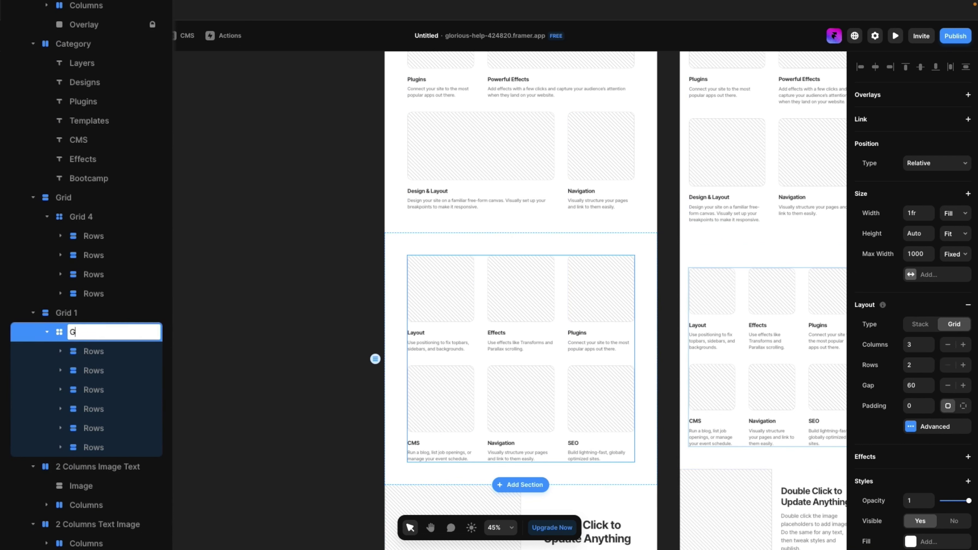
pyautogui.click(81, 319)
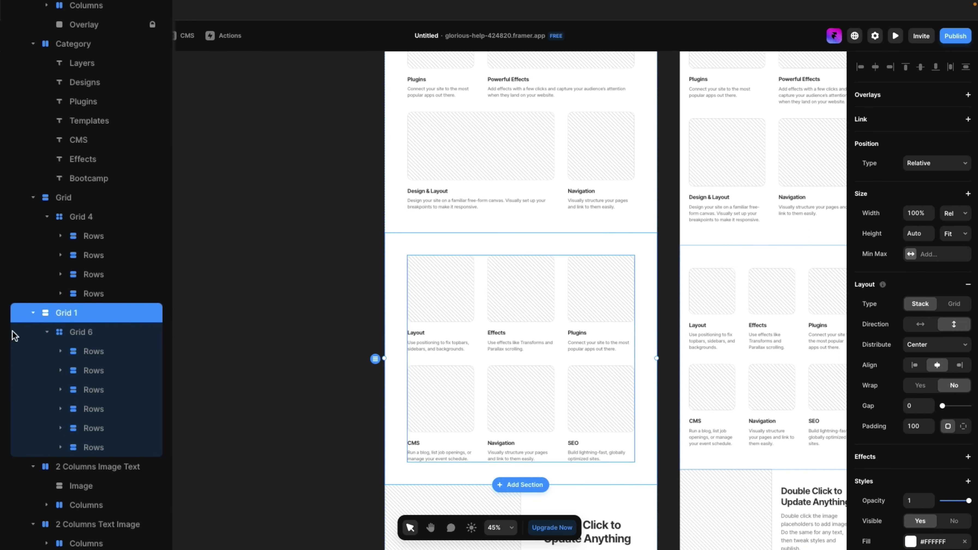
# Rename the 2 Columns Image Text layer as Sticky 1 and the 2 Columns Text Image layer as Sticky 2
pyautogui.scroll(-7, 401, 402)
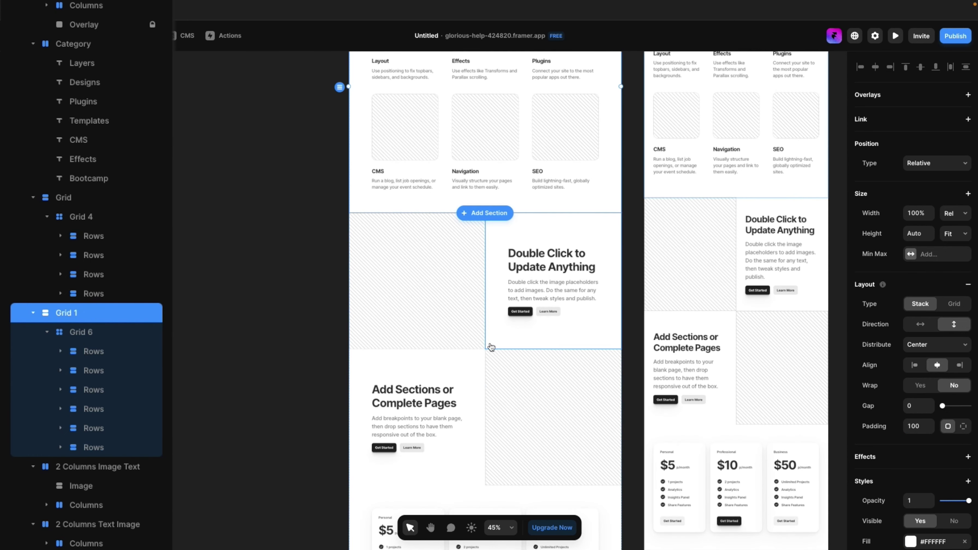
pyautogui.click(490, 342)
pyautogui.scroll(3, 434, 294)
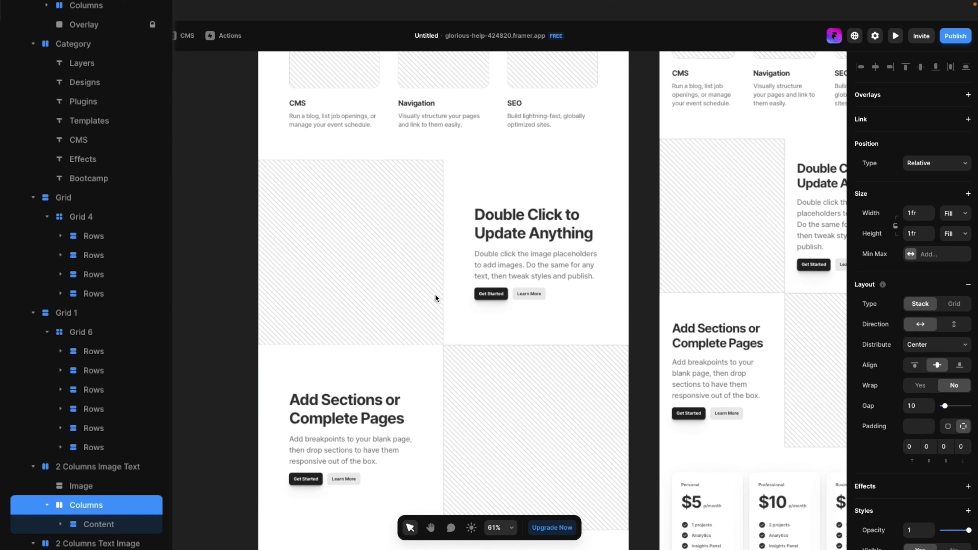
pyautogui.click(88, 467)
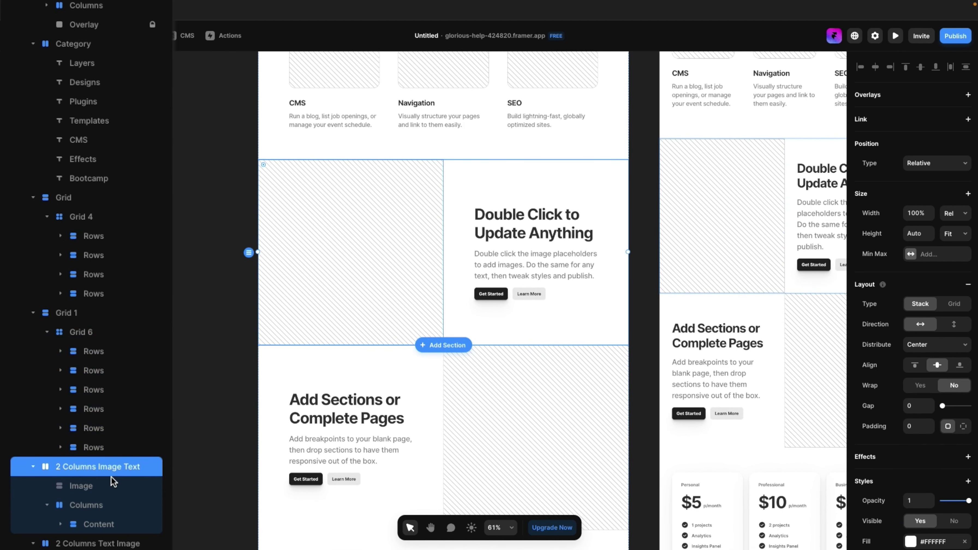
pyautogui.scroll(-4, 111, 477)
pyautogui.doubleClick(89, 324)
pyautogui.write('Sticky 1')
pyautogui.press('Tab')
pyautogui.write('S')
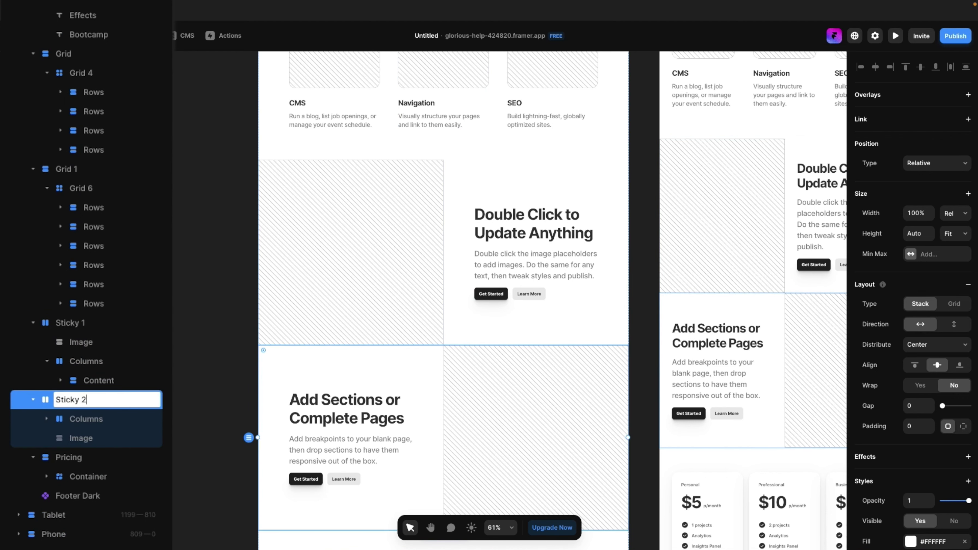
pyautogui.click(466, 340)
# Examine the Pricing, Footer Dark and Title sections and the four image placeholders in Grid 4
pyautogui.scroll(-10, 470, 341)
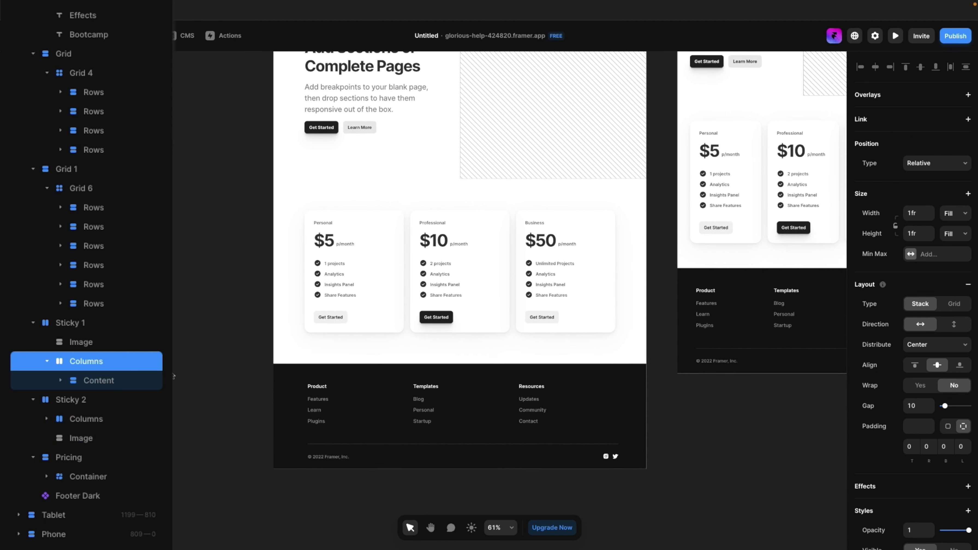
pyautogui.click(69, 457)
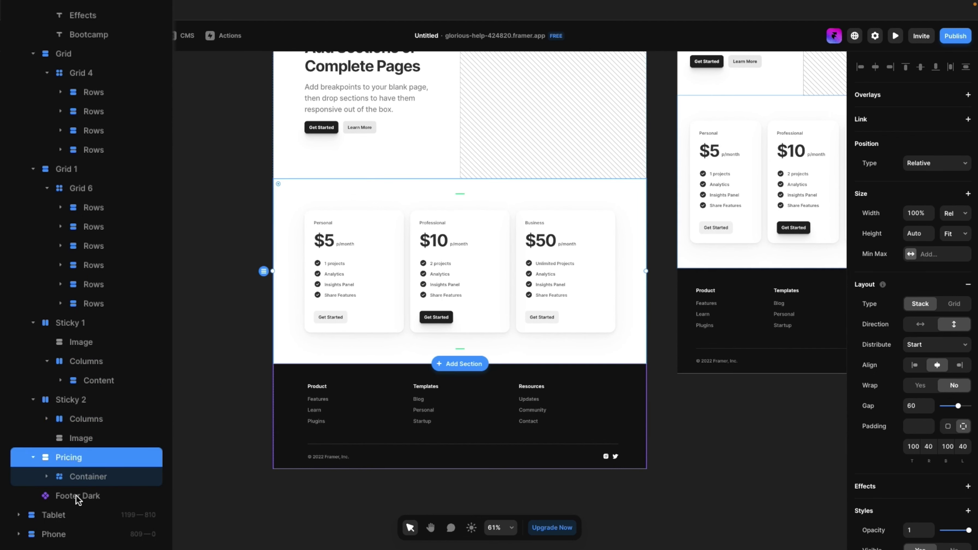
pyautogui.click(77, 497)
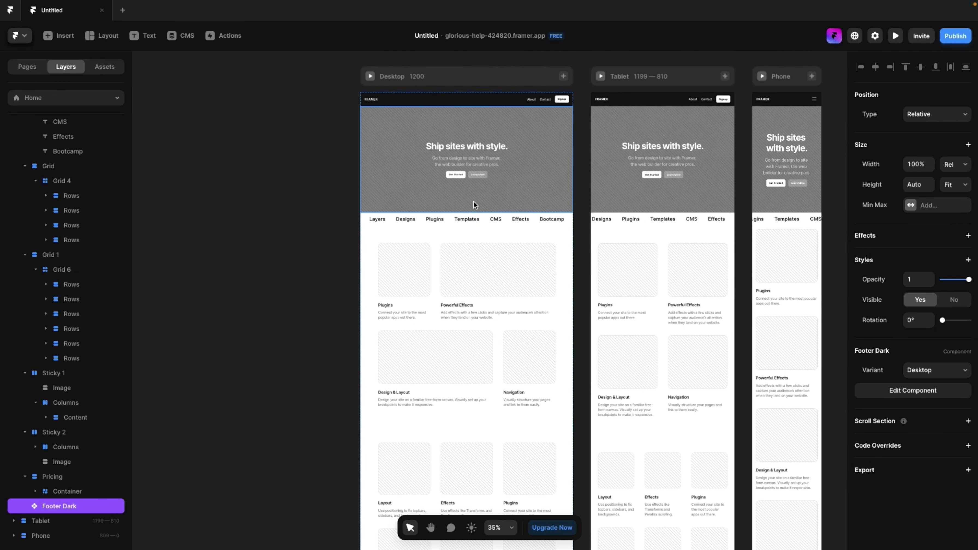
pyautogui.click(547, 198)
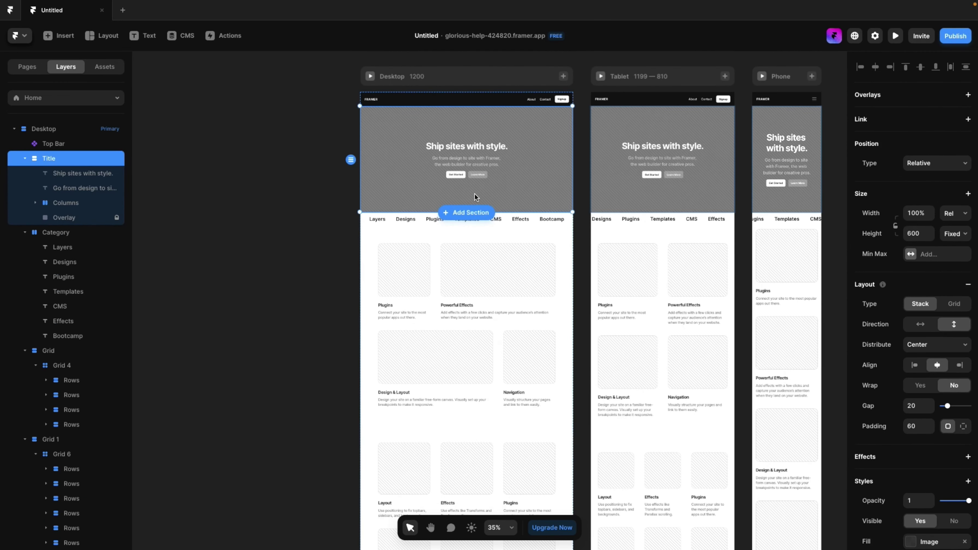
pyautogui.scroll(3, 474, 193)
pyautogui.click(367, 303)
pyautogui.click(482, 303)
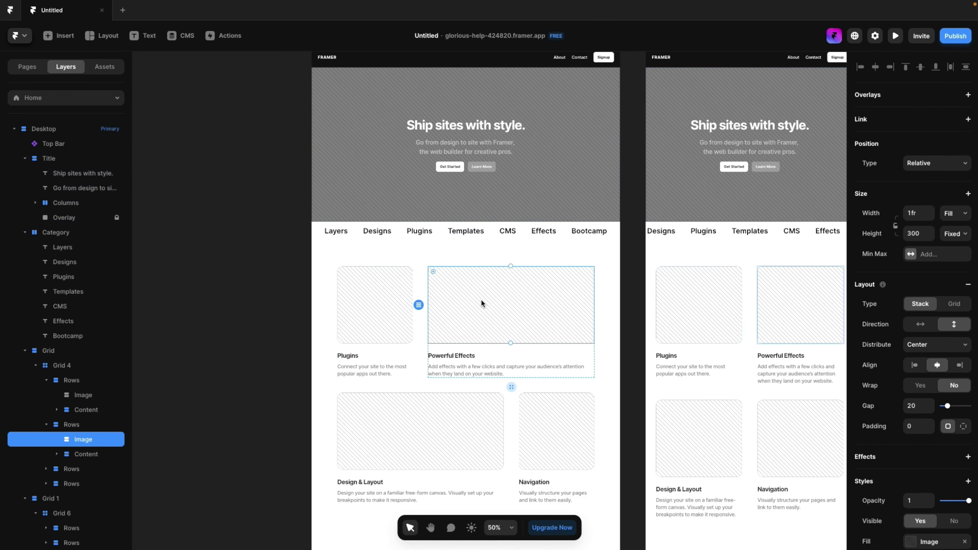
pyautogui.click(392, 448)
pyautogui.click(565, 448)
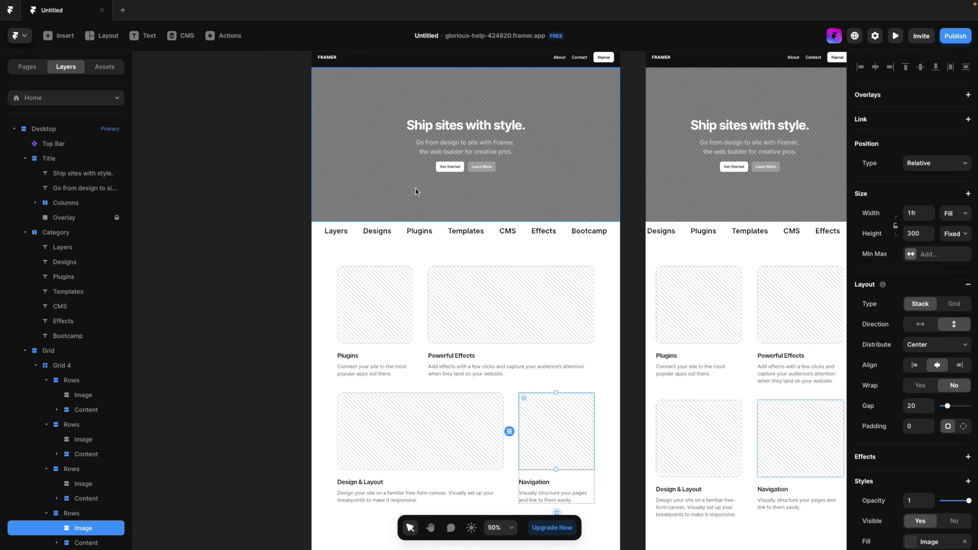
# Fill the Title section's background with an Unsplash image found by searching for Graphics
pyautogui.click(375, 180)
pyautogui.scroll(3, 436, 193)
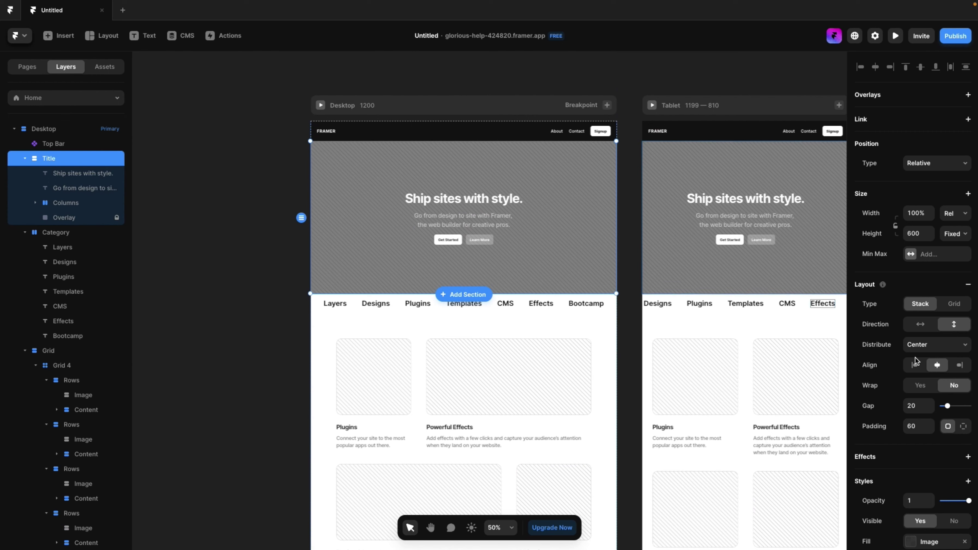
pyautogui.scroll(-5, 891, 198)
pyautogui.click(907, 250)
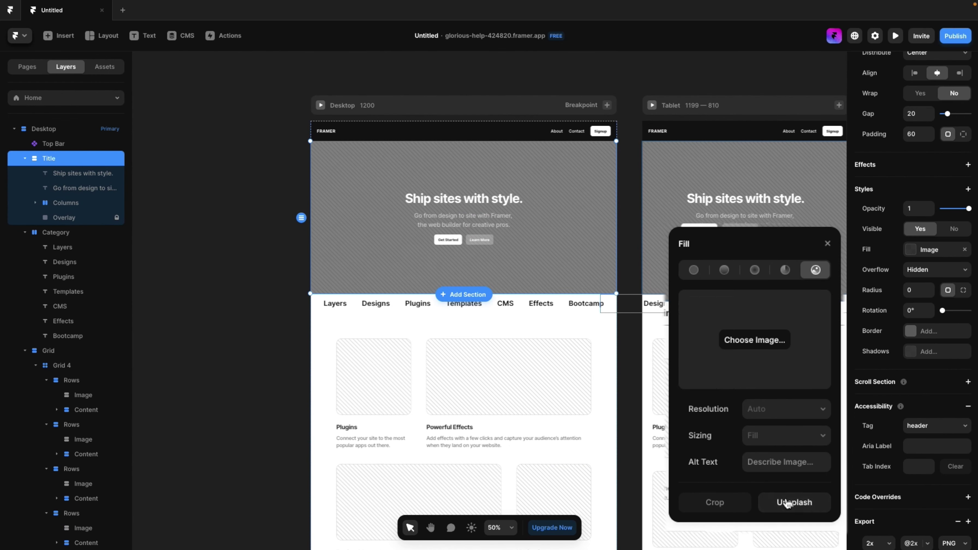
pyautogui.click(787, 503)
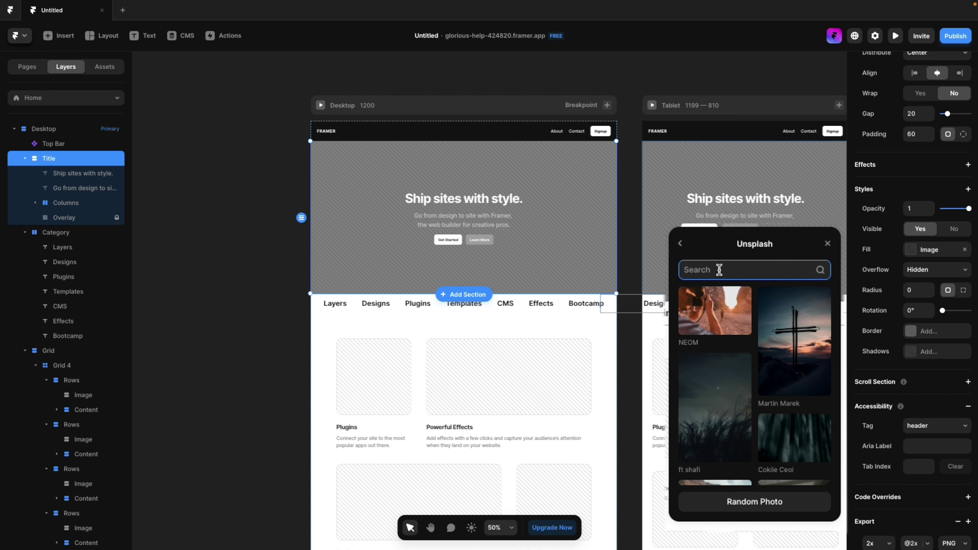
pyautogui.write('Graphics')
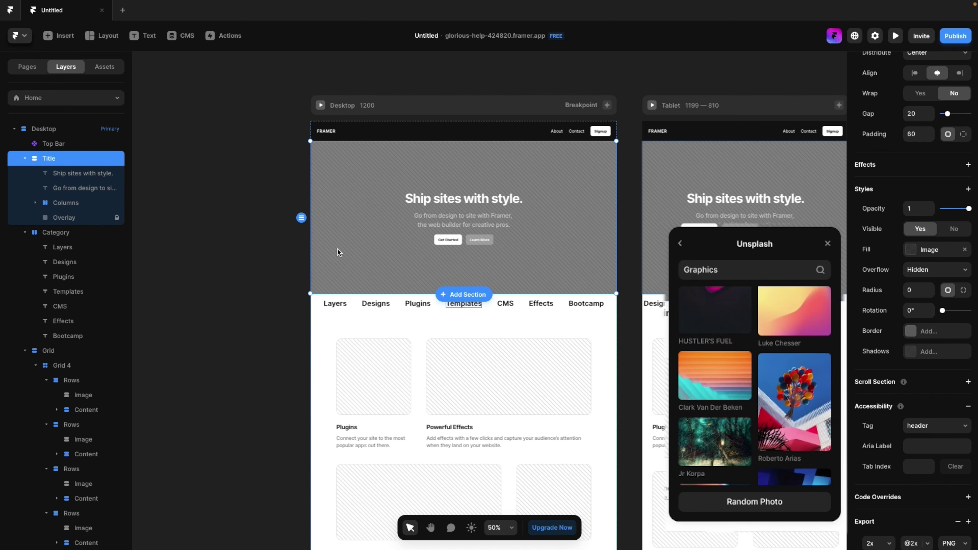
pyautogui.click(799, 322)
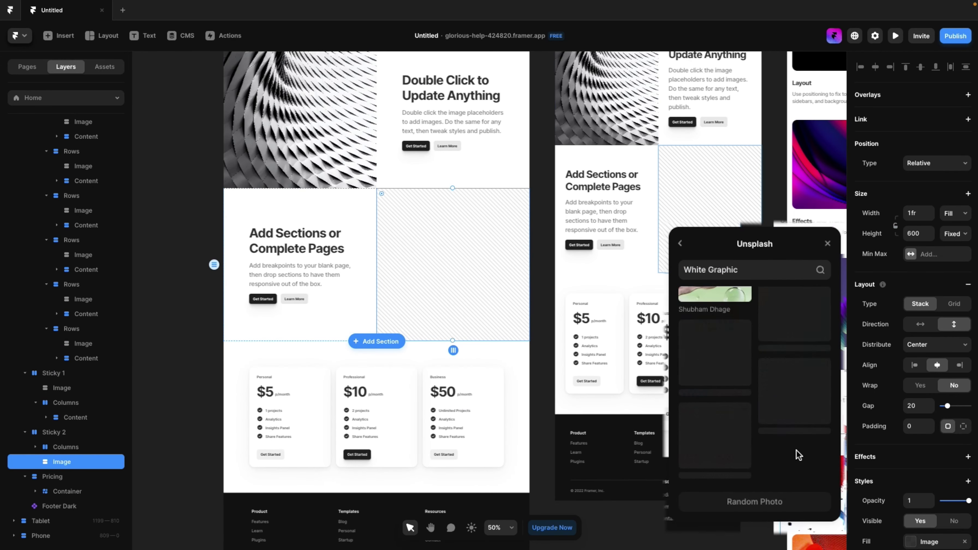
# Fill the Sticky 2 image placeholder with an Unsplash photo from the White Graphic search
pyautogui.click(797, 451)
pyautogui.scroll(-8, 422, 332)
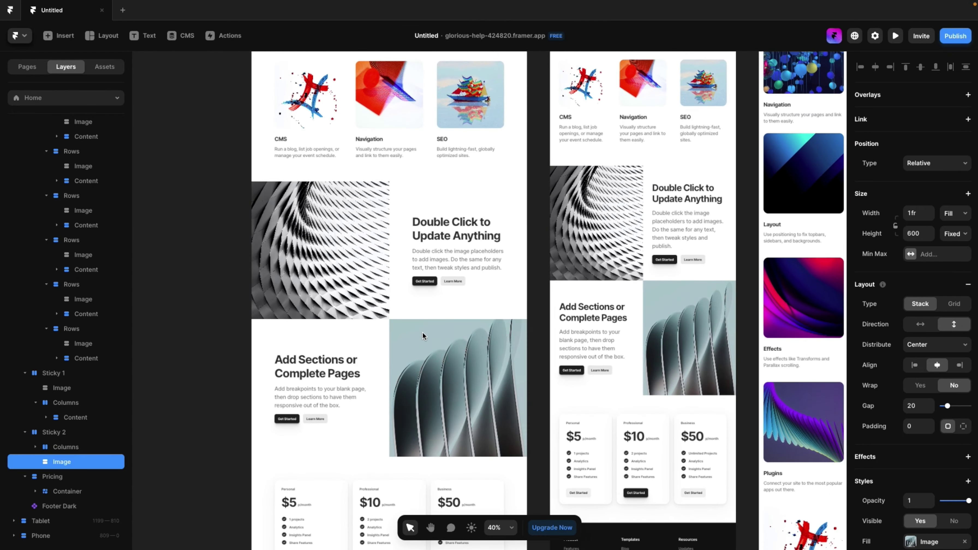
pyautogui.scroll(5, 409, 304)
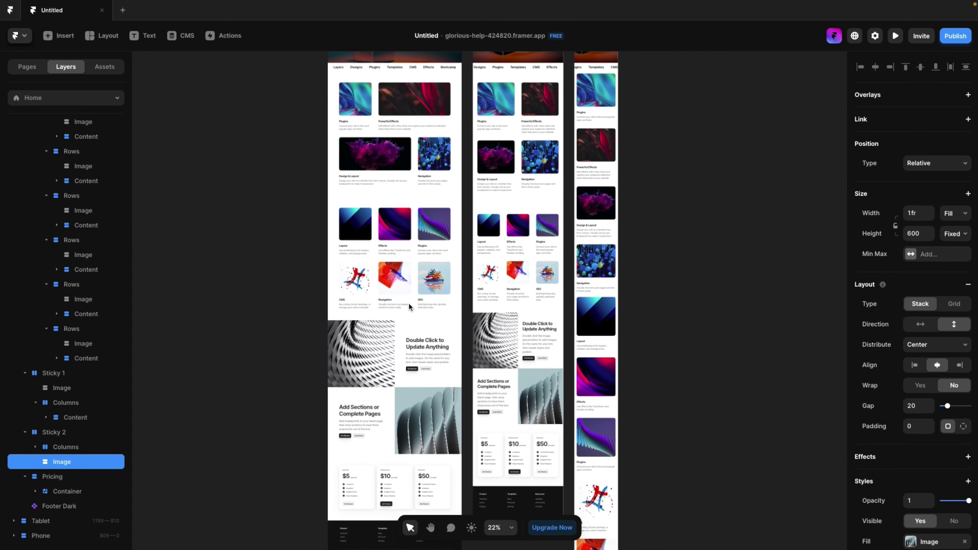
pyautogui.scroll(1, 409, 303)
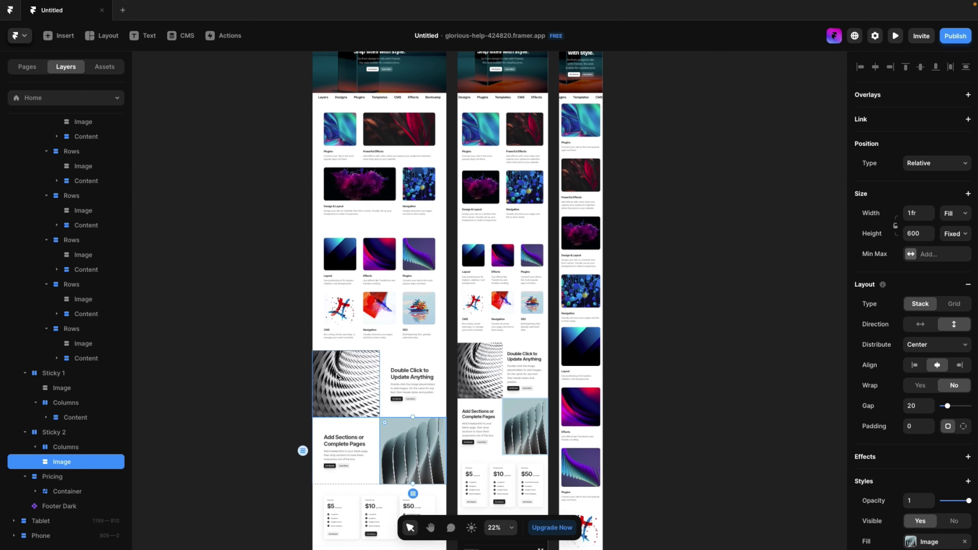
# Set the image fill resolution to Large for the Title background and the images in both grids, Sticky 1 and Sticky 2
pyautogui.scroll(-5, 941, 401)
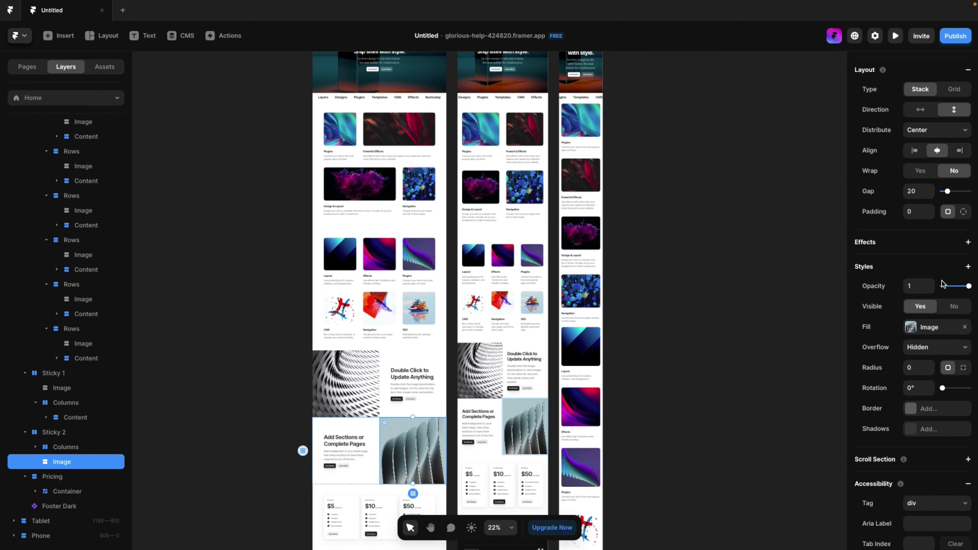
pyautogui.click(928, 327)
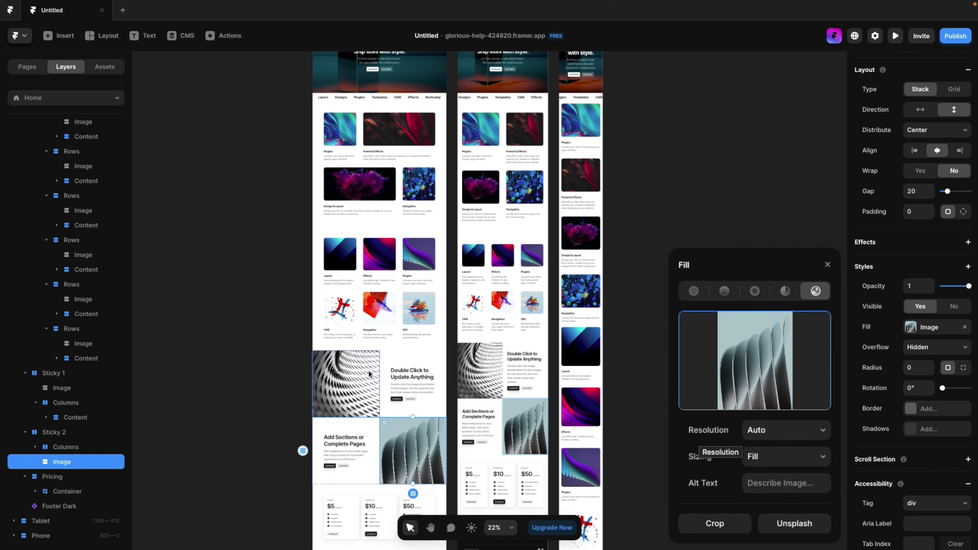
pyautogui.scroll(1, 402, 382)
pyautogui.hscroll(1, 402, 382)
pyautogui.scroll(1, 402, 379)
pyautogui.hscroll(-1, 402, 379)
pyautogui.keyDown('shift'); pyautogui.click(419, 399); pyautogui.keyUp('shift')
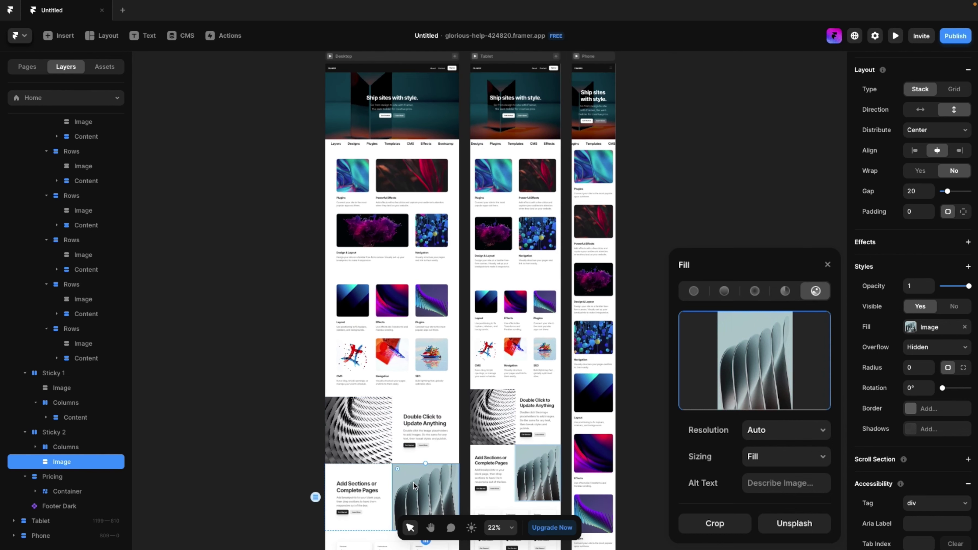
pyautogui.keyDown('shift'); pyautogui.click(431, 354); pyautogui.keyUp('shift')
pyautogui.keyDown('shift'); pyautogui.click(392, 301); pyautogui.keyUp('shift')
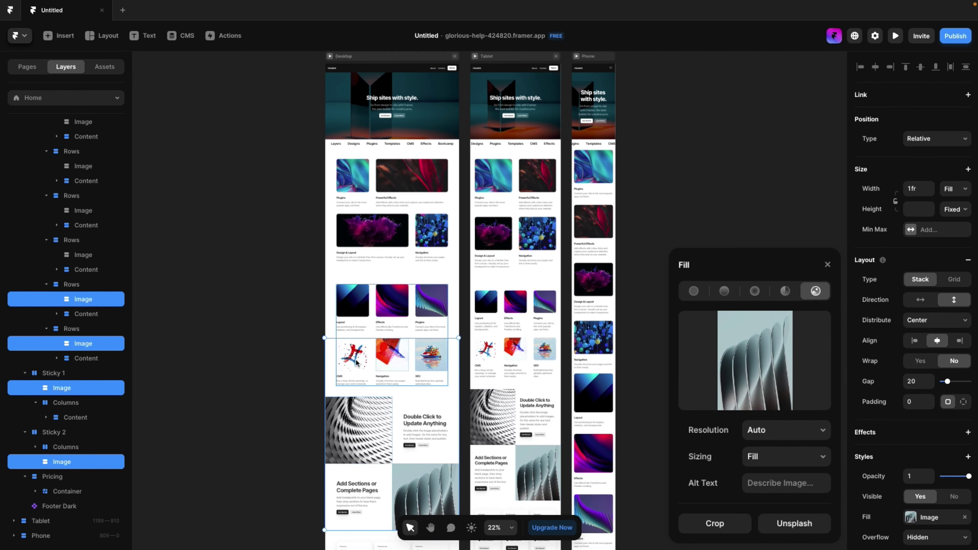
pyautogui.keyDown('shift'); pyautogui.click(372, 231); pyautogui.keyUp('shift')
pyautogui.keyDown('shift'); pyautogui.click(431, 230); pyautogui.keyUp('shift')
pyautogui.keyDown('shift'); pyautogui.click(352, 176); pyautogui.keyUp('shift')
pyautogui.keyDown('shift'); pyautogui.click(392, 104); pyautogui.keyUp('shift')
pyautogui.click(777, 442)
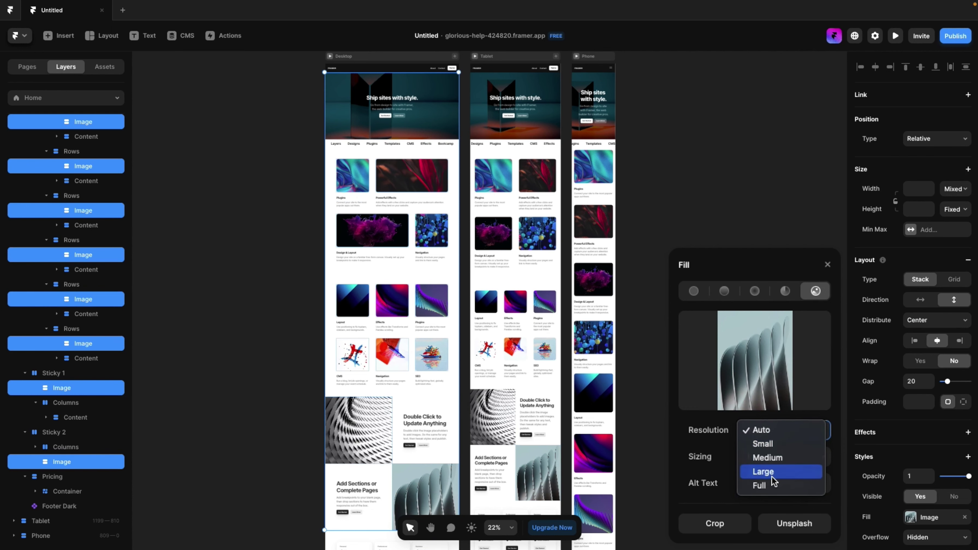
pyautogui.click(772, 473)
pyautogui.click(375, 322)
pyautogui.scroll(5, 283, 183)
pyautogui.scroll(2, 284, 184)
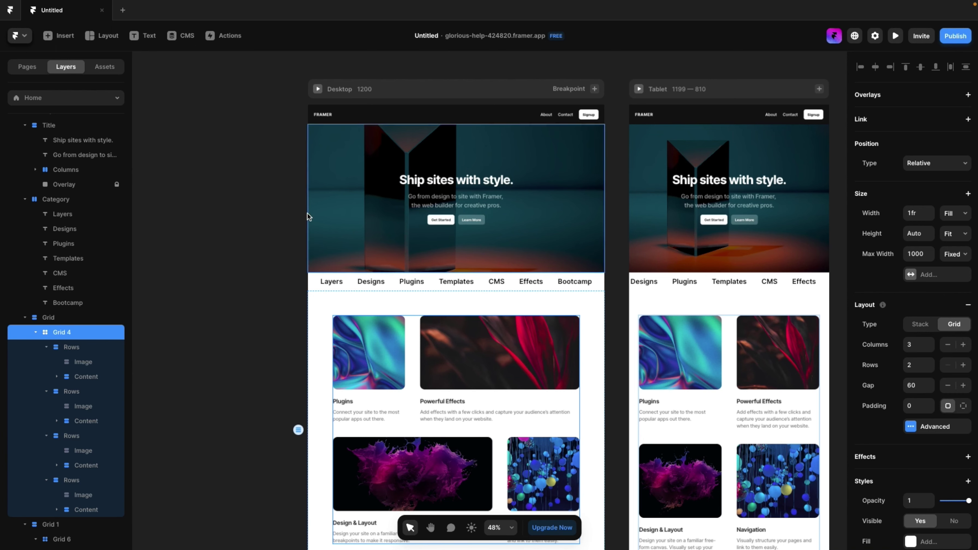
pyautogui.click(254, 235)
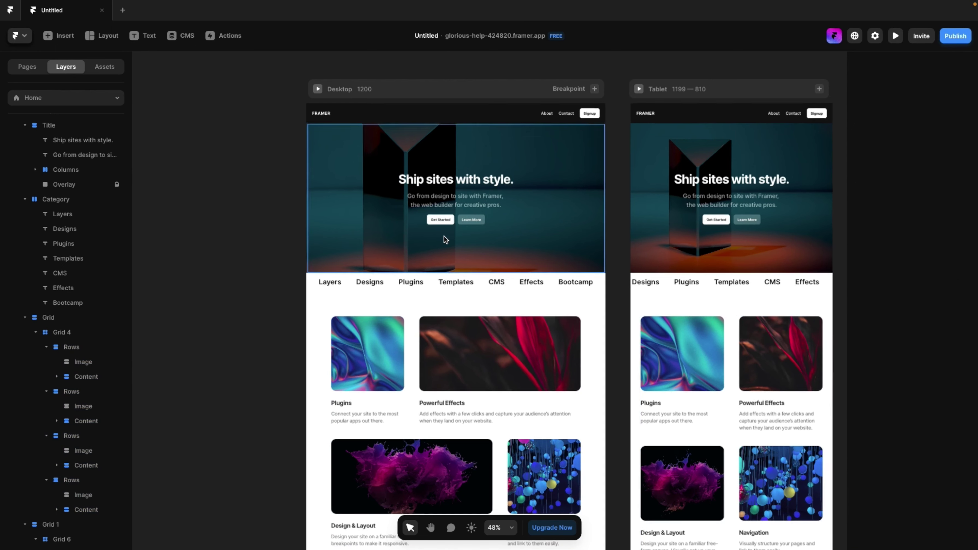
# Delete the subtitle text and the Get Started and Learn More button columns from the desktop Title section
pyautogui.scroll(2, 433, 242)
pyautogui.scroll(2, 433, 242)
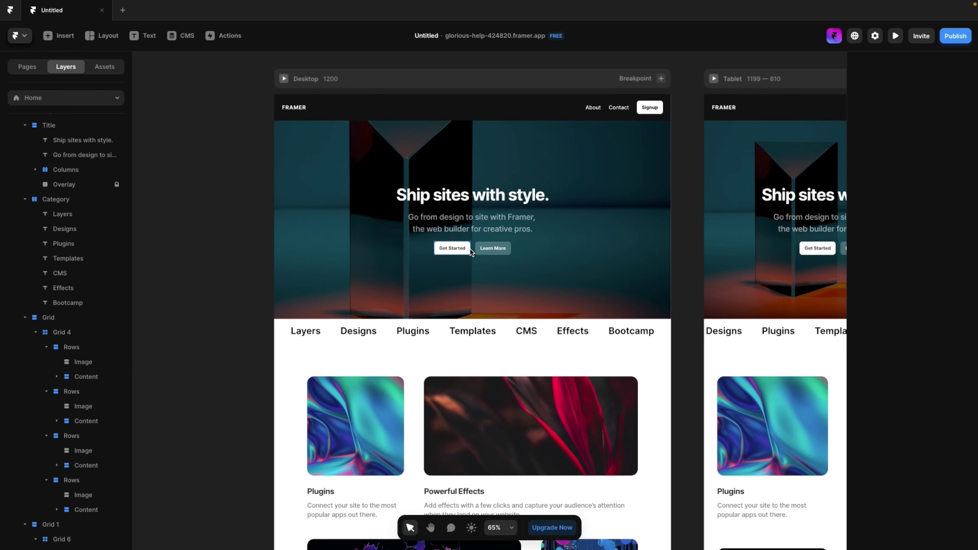
pyautogui.click(324, 234)
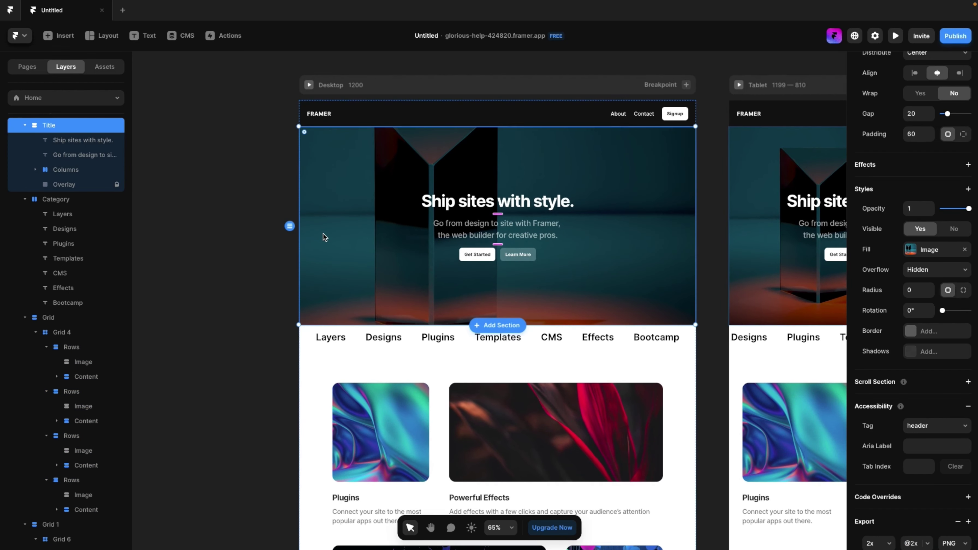
pyautogui.click(506, 228)
pyautogui.press('Delete')
pyautogui.click(500, 236)
pyautogui.press('Delete')
# Replace the Title heading with the two lines "FIXED & STICKY" and "HSF ON-BOARDING SERIES"
pyautogui.tripleClick(498, 230)
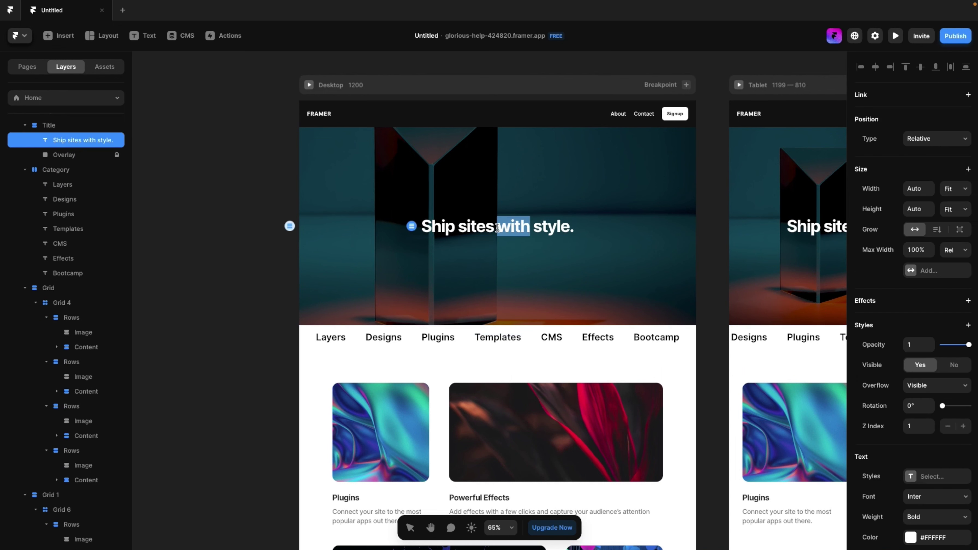
pyautogui.write('FI')
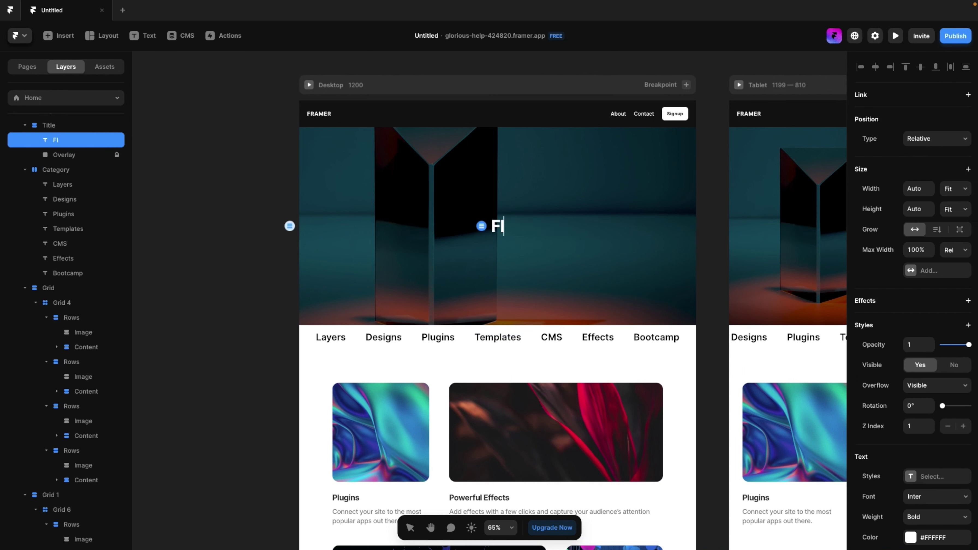
pyautogui.write('XED & STICKY')
pyautogui.press('Return')
pyautogui.write('HSF ON-BOARDING SERIES')
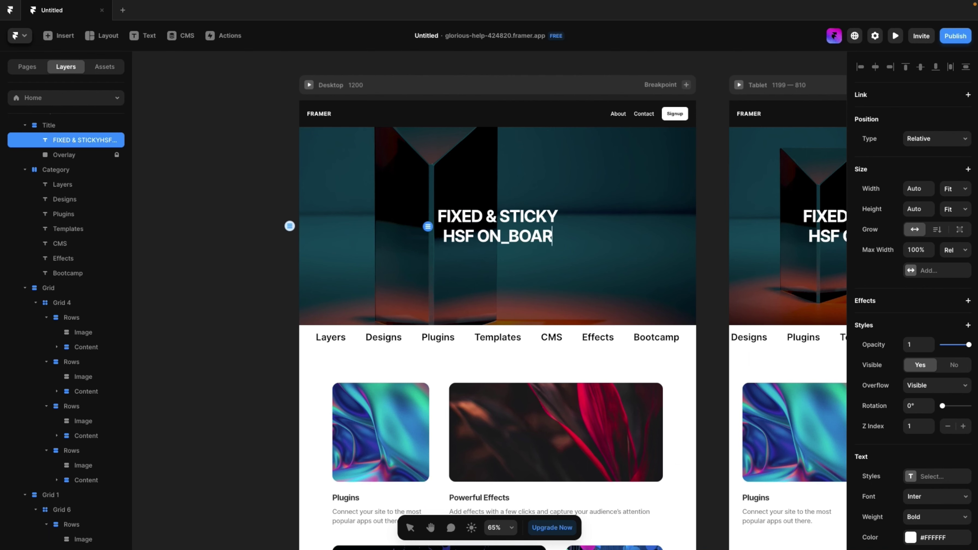
pyautogui.click(463, 373)
# Move the Category stack into the Grid section and place it above Grid 4
pyautogui.scroll(-2, 463, 374)
pyautogui.scroll(-1, 463, 374)
pyautogui.click(440, 270)
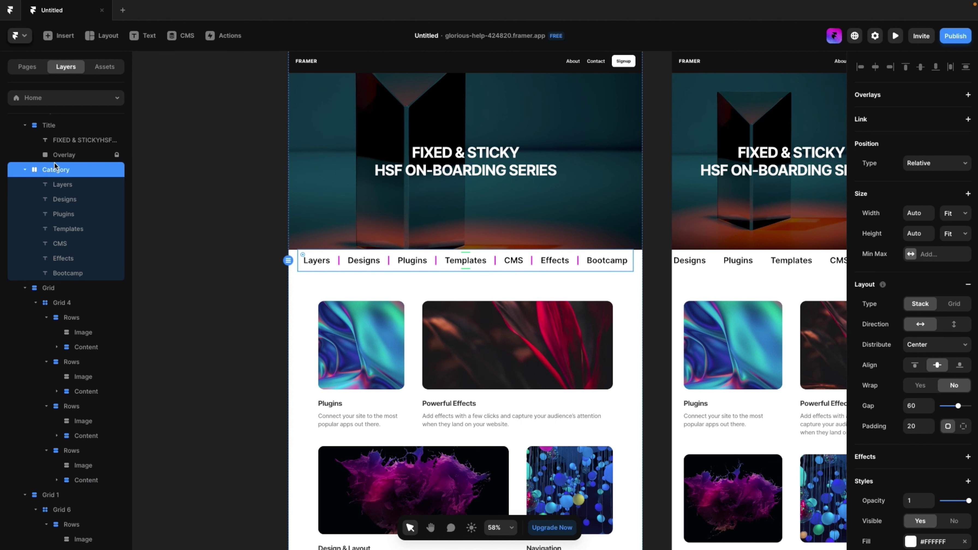
pyautogui.moveTo(42, 171); pyautogui.dragTo(47, 287)
pyautogui.moveTo(63, 211); pyautogui.dragTo(64, 218)
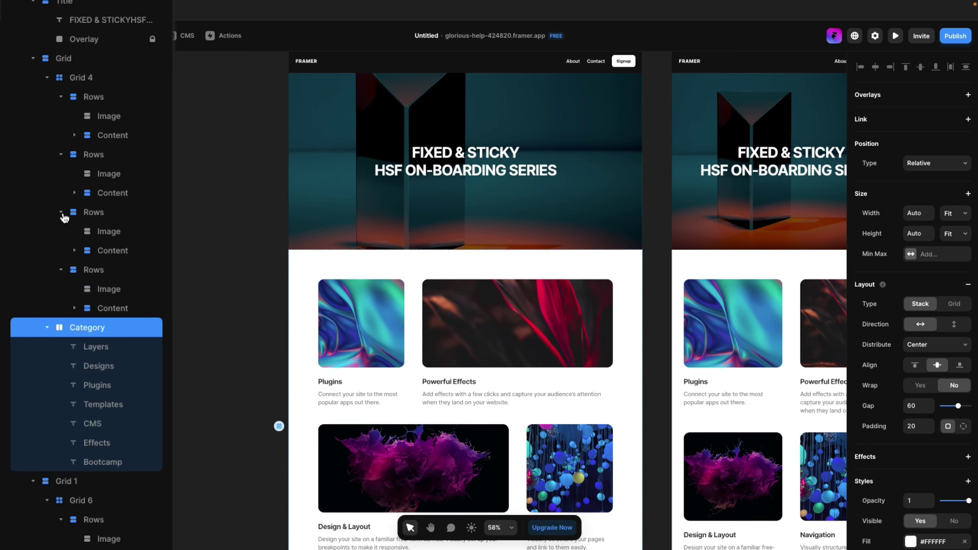
pyautogui.scroll(-10, 452, 378)
pyautogui.scroll(5, 452, 378)
pyautogui.scroll(2, 452, 378)
pyautogui.press('Up')
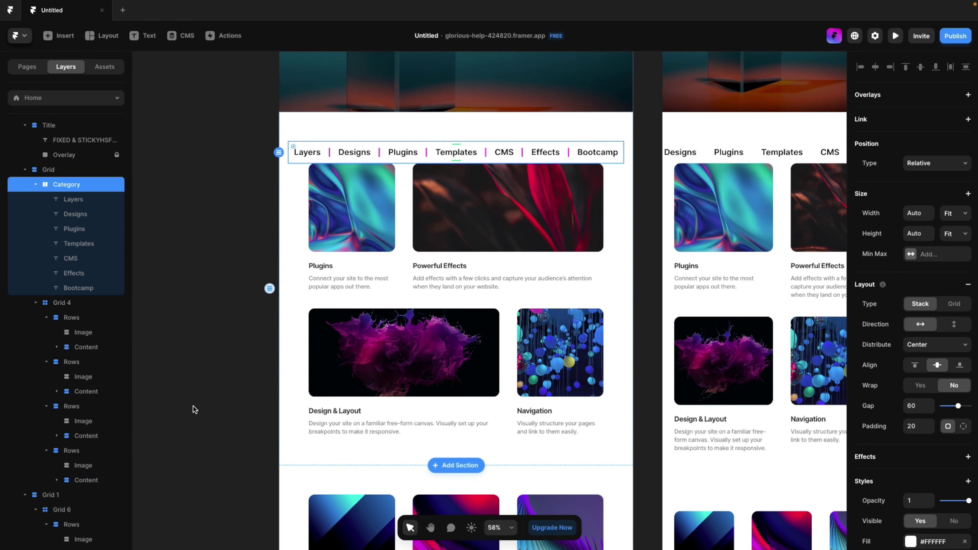
# Set the Category stack's width to Fill and the parent Grid section's padding to 0
pyautogui.click(954, 213)
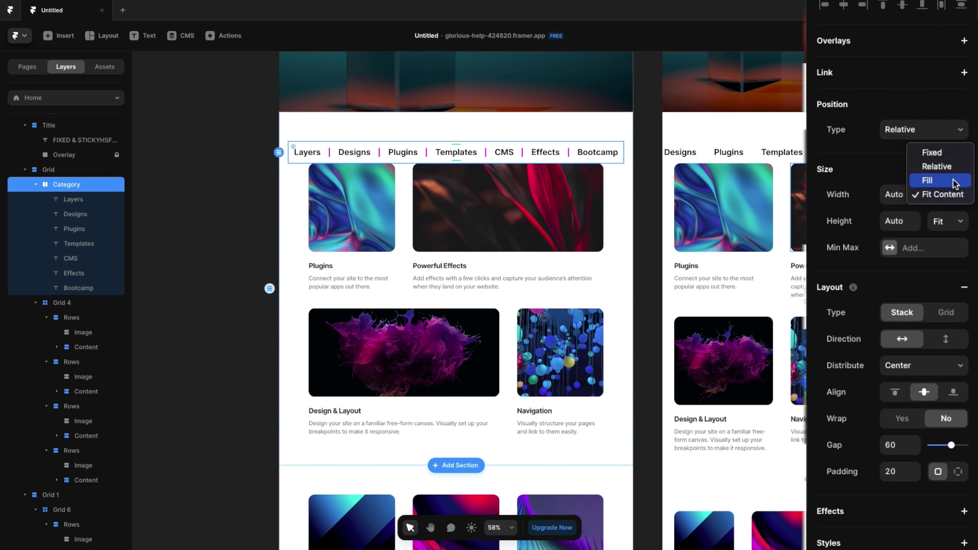
pyautogui.click(960, 208)
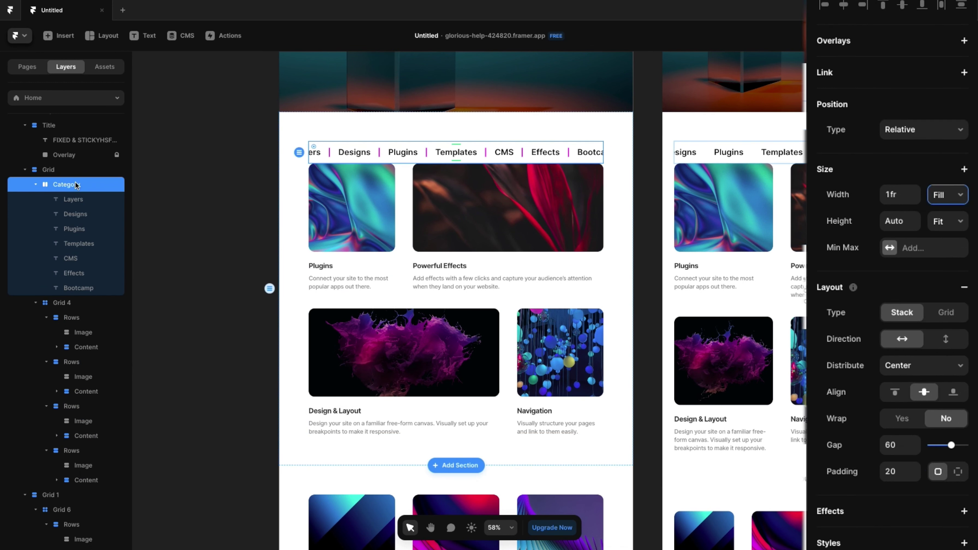
pyautogui.press('Escape')
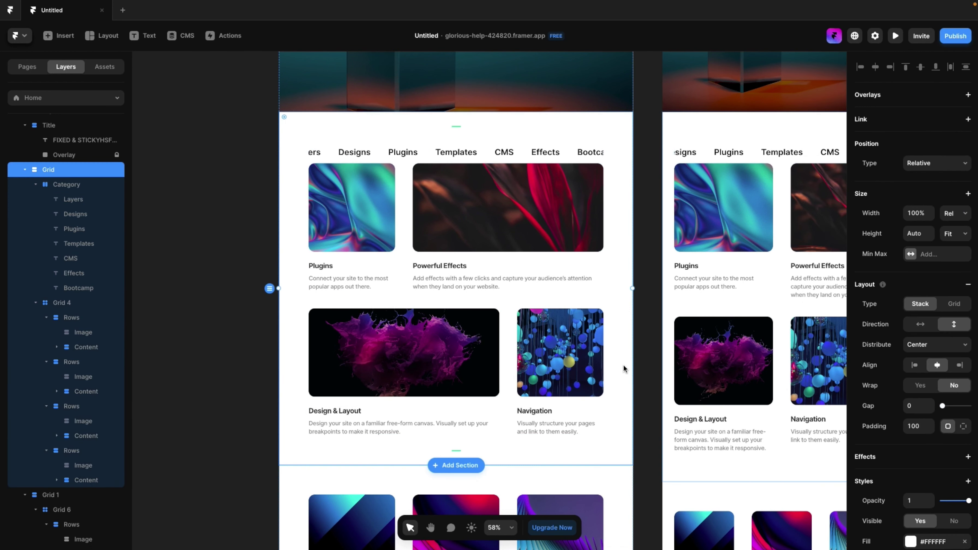
pyautogui.click(917, 425)
pyautogui.write('0')
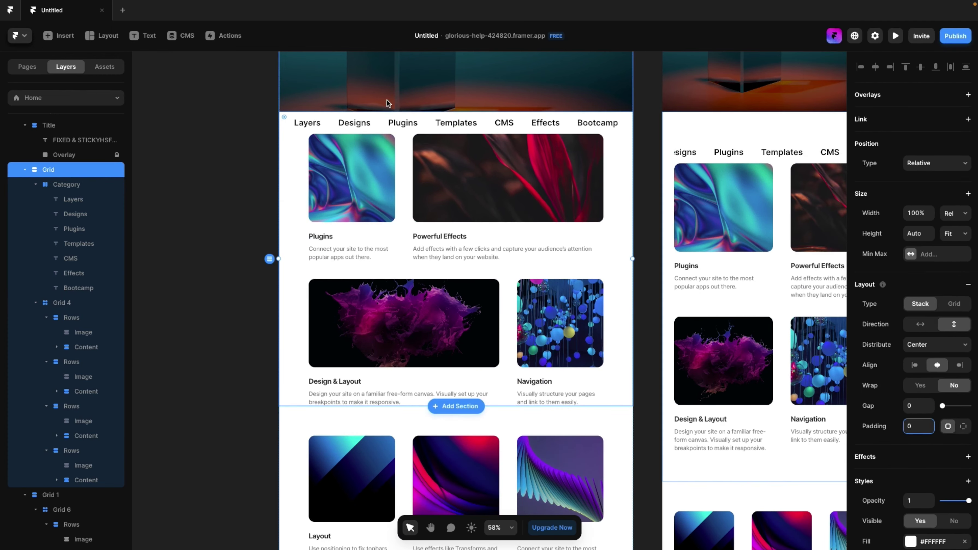
# Move Grid 6 out of Grid 1 into the Grid section, directly below Grid 4
pyautogui.scroll(-5, 413, 368)
pyautogui.scroll(-3, 414, 367)
pyautogui.scroll(2, 414, 367)
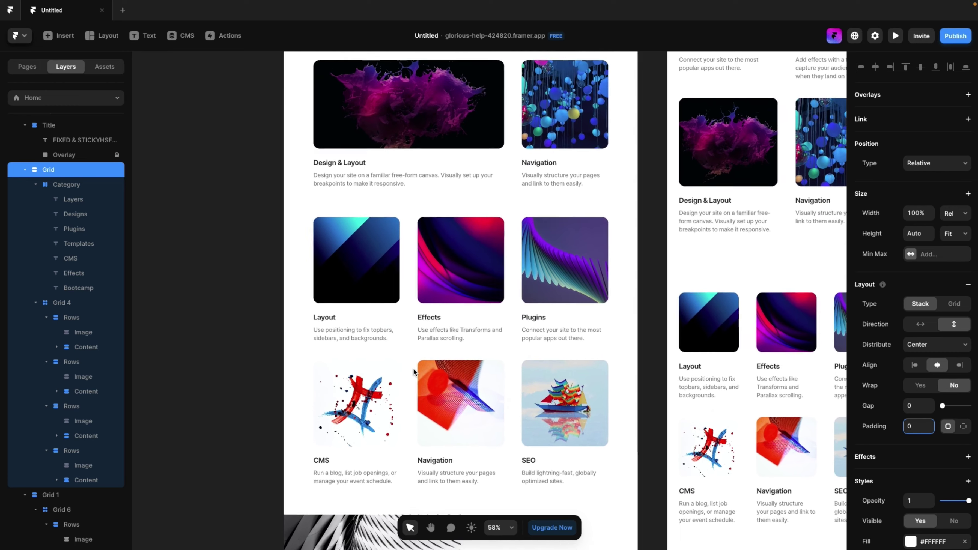
pyautogui.click(62, 509)
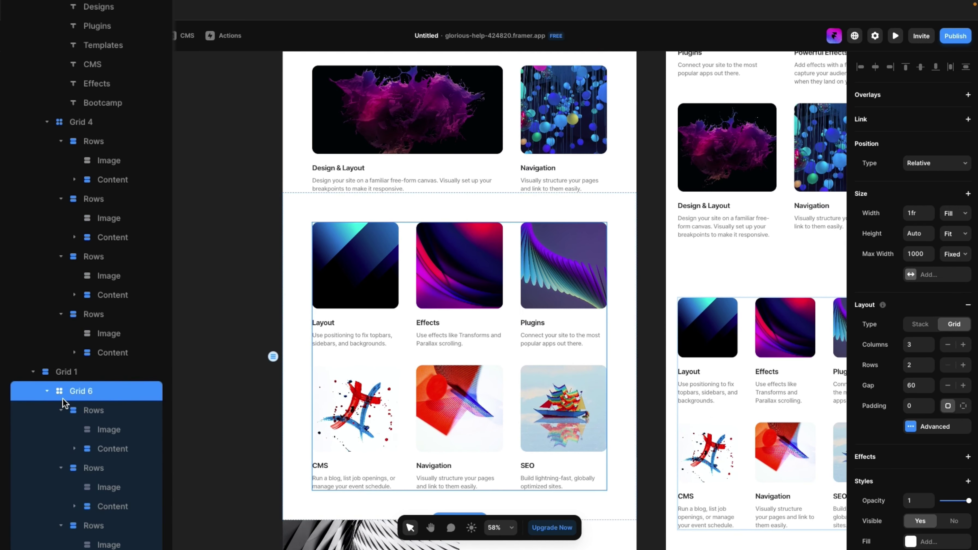
pyautogui.scroll(4, 63, 400)
pyautogui.moveTo(65, 468); pyautogui.dragTo(62, 33)
# Delete the emptied Grid 1 section
pyautogui.click(486, 307)
pyautogui.scroll(3, 486, 307)
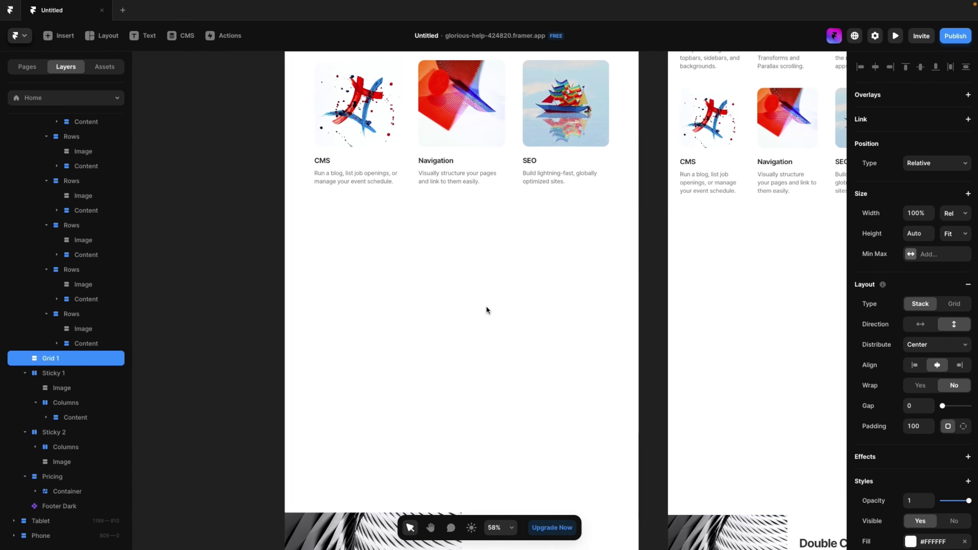
pyautogui.press('Delete')
pyautogui.scroll(3, 486, 306)
pyautogui.scroll(-3, 486, 306)
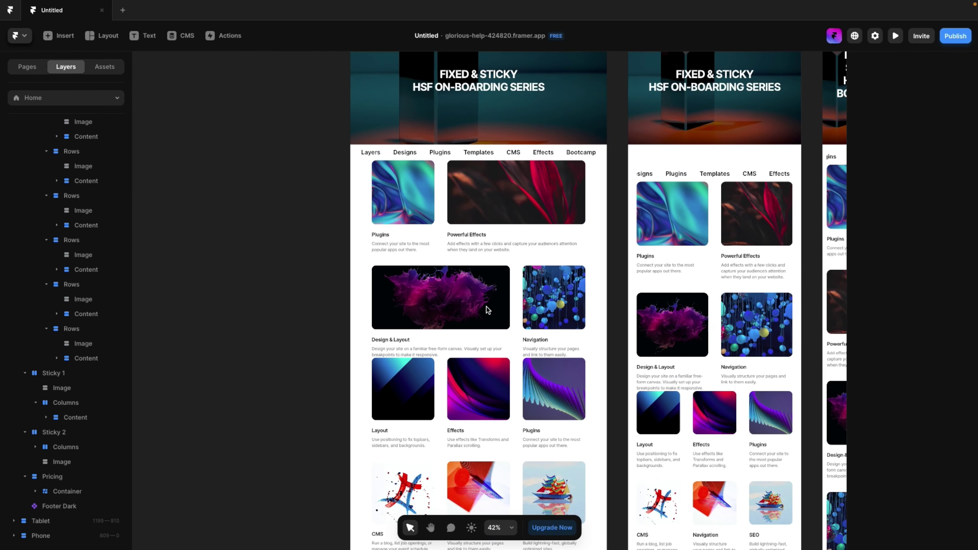
# Draw a spacer frame about 965 by 72 between the Category stack and Grid 4
pyautogui.click(459, 120)
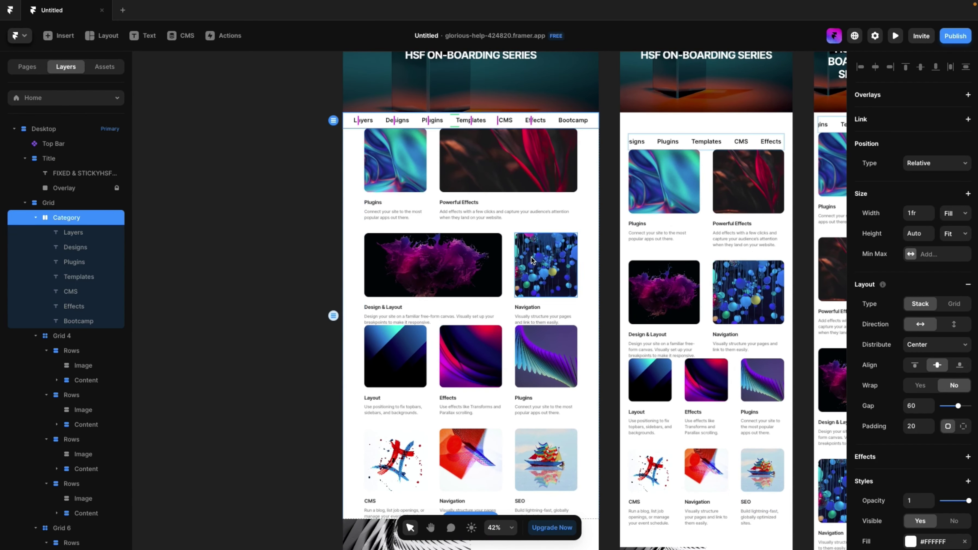
pyautogui.scroll(3, 415, 180)
pyautogui.press('f')
pyautogui.scroll(3, 398, 195)
pyautogui.moveTo(334, 173); pyautogui.dragTo(724, 210)
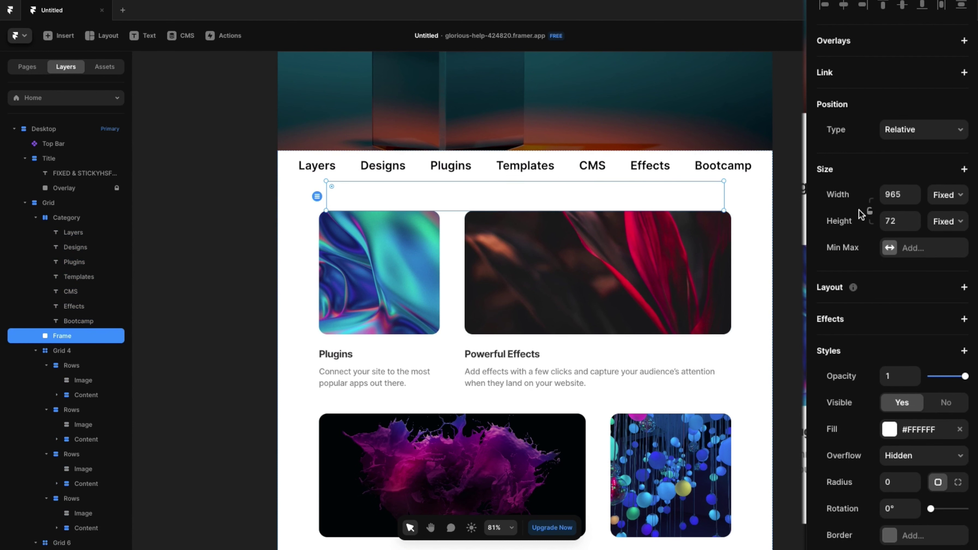
# Set the spacer frame's width to Fill and its height to a fixed 100
pyautogui.click(962, 197)
pyautogui.click(936, 221)
pyautogui.click(902, 222)
pyautogui.write('100')
pyautogui.press('Return')
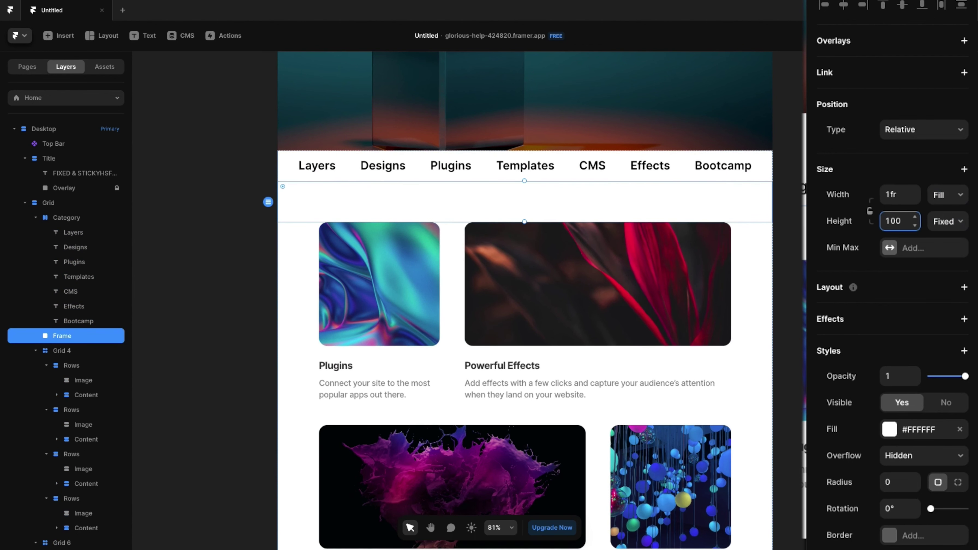
pyautogui.scroll(-2, 390, 223)
pyautogui.scroll(1, 390, 224)
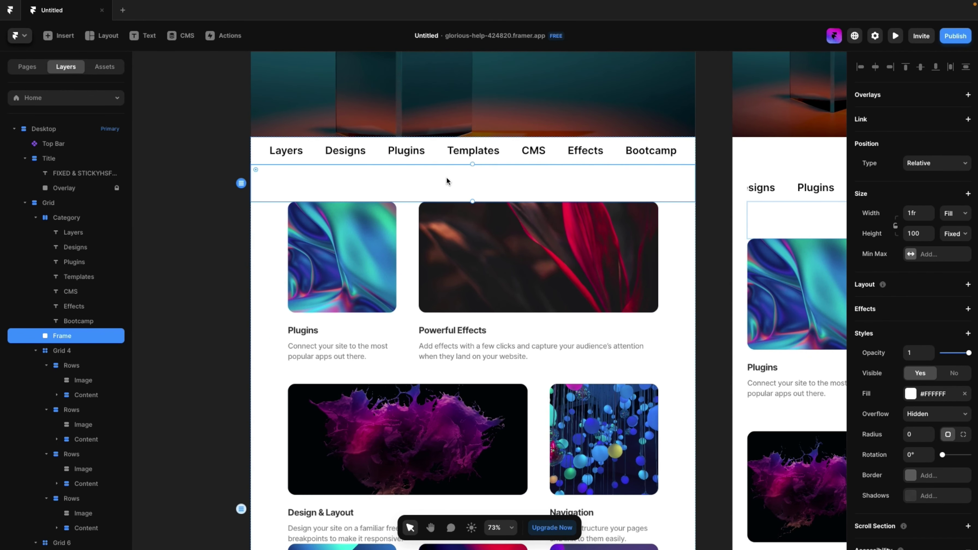
# Duplicate the spacer frame twice and move the last copy between Grid 4 and Grid 6
pyautogui.hotkey('ctrl', 'd')
pyautogui.hotkey('ctrl', 'd')
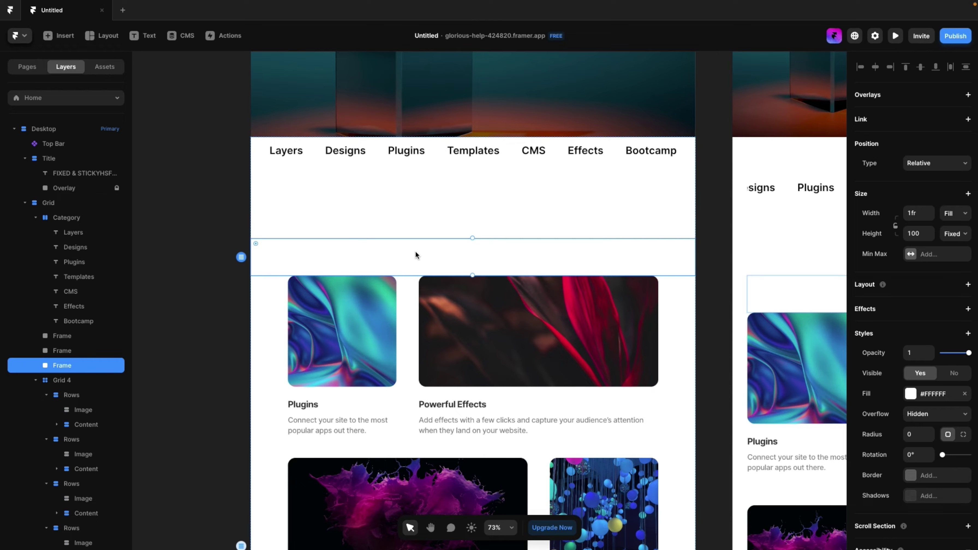
pyautogui.scroll(-3, 416, 252)
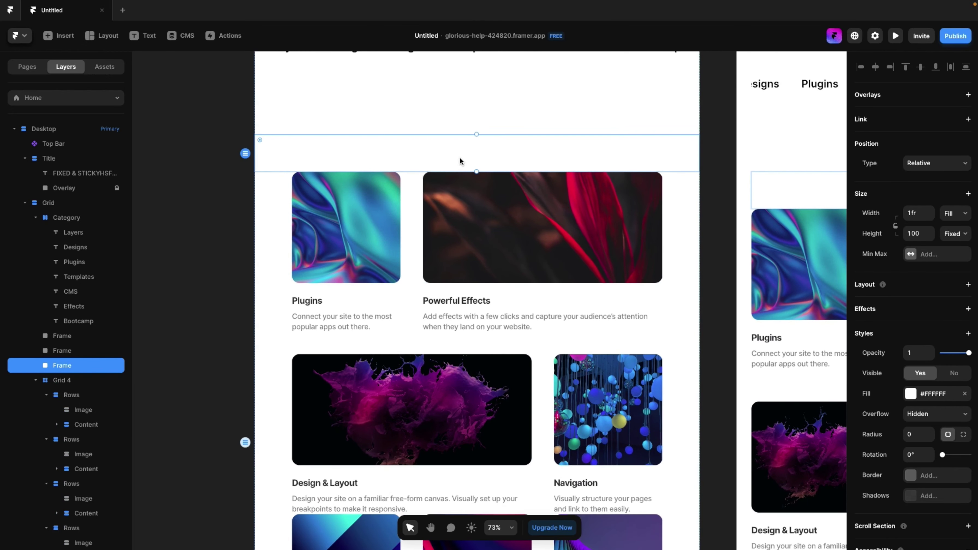
pyautogui.hotkey('ctrl', ']')
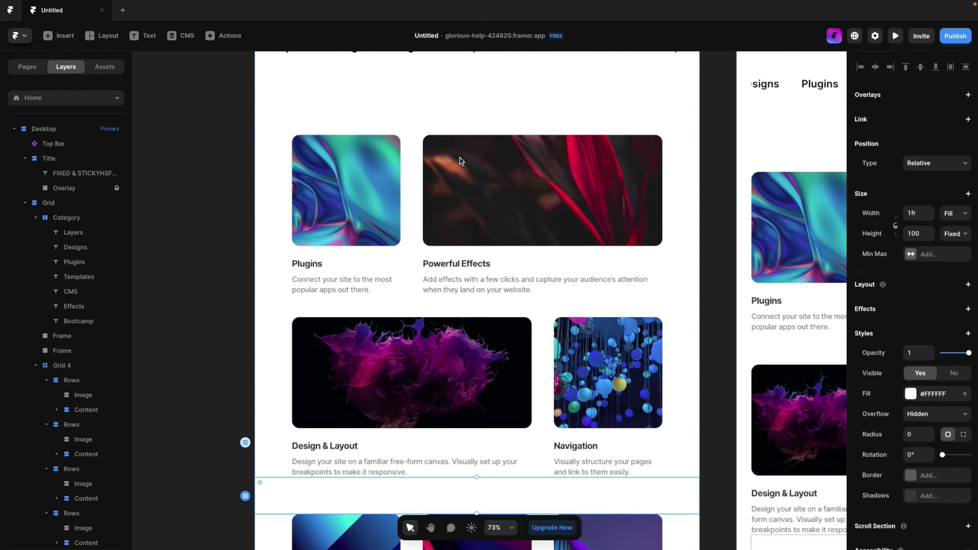
# Set the height of the spacer frame between Grid 4 and Grid 6 to 60
pyautogui.scroll(-5, 460, 161)
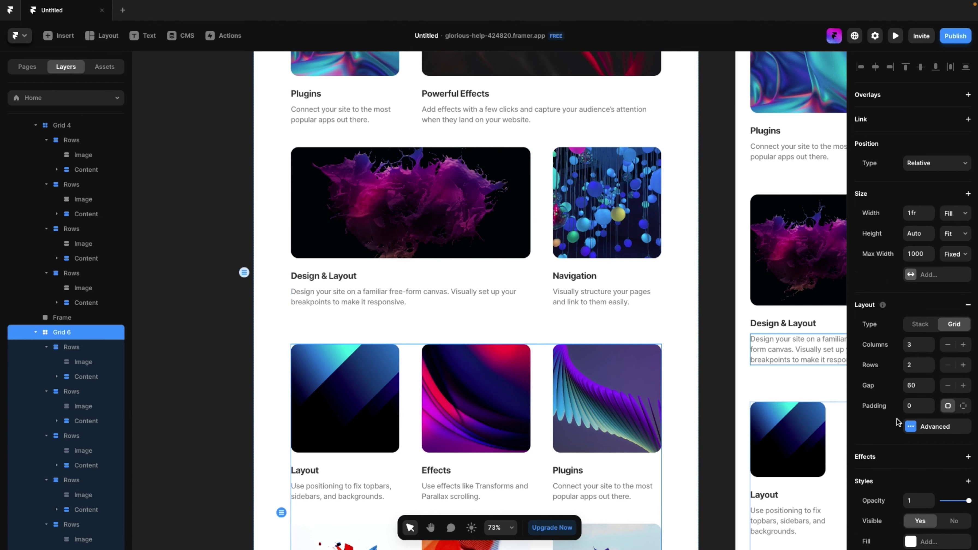
pyautogui.click(533, 231)
pyautogui.click(566, 329)
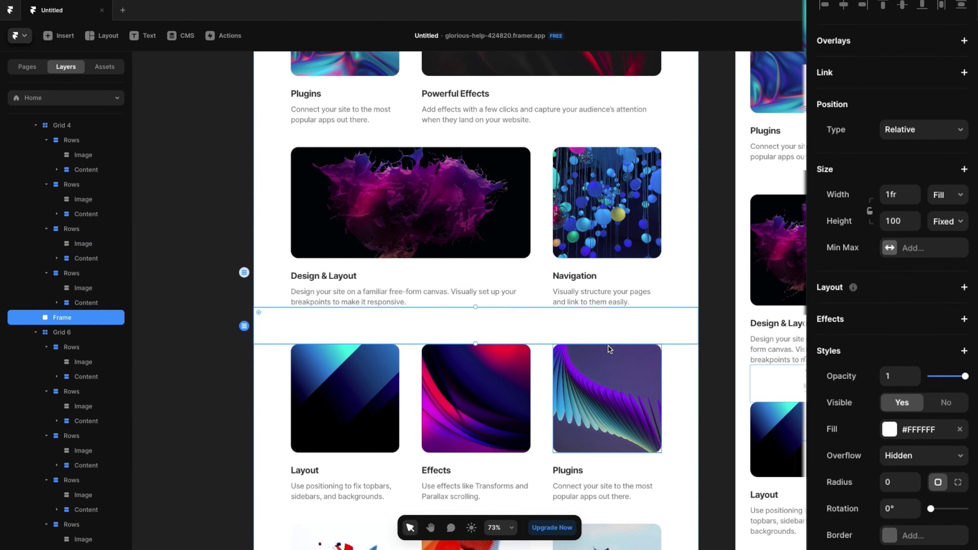
pyautogui.click(918, 233)
pyautogui.write('60')
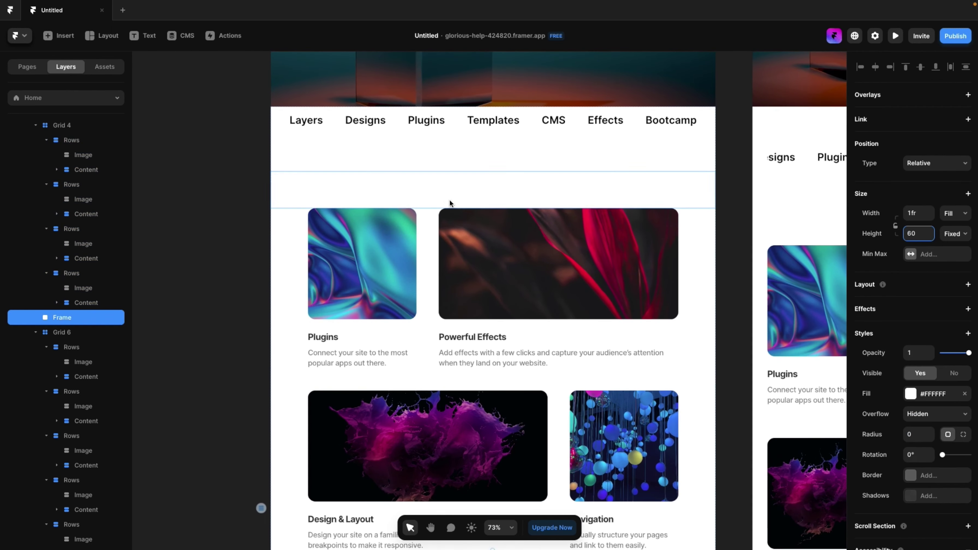
# Move the second spacer frame above Grid 4 to the end of the Grid section, below Grid 6
pyautogui.click(450, 199)
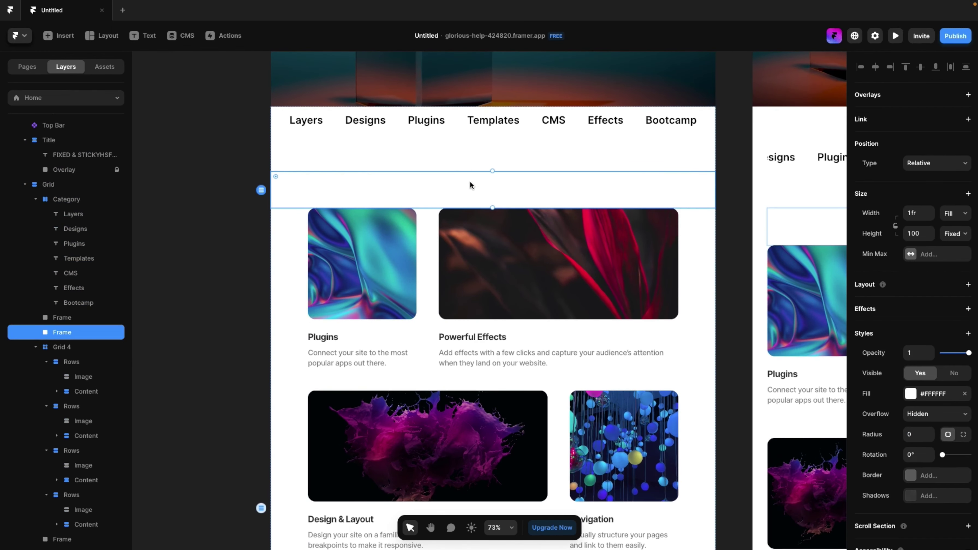
pyautogui.hotkey('ctrl', 'alt', '[')
pyautogui.scroll(-5, 469, 181)
pyautogui.scroll(-10, 486, 352)
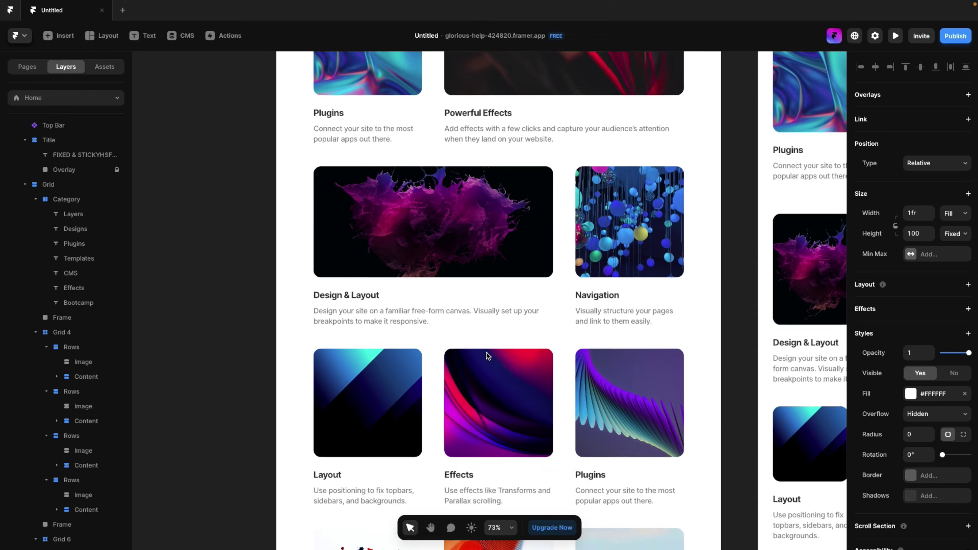
pyautogui.scroll(-3, 486, 352)
pyautogui.click(490, 335)
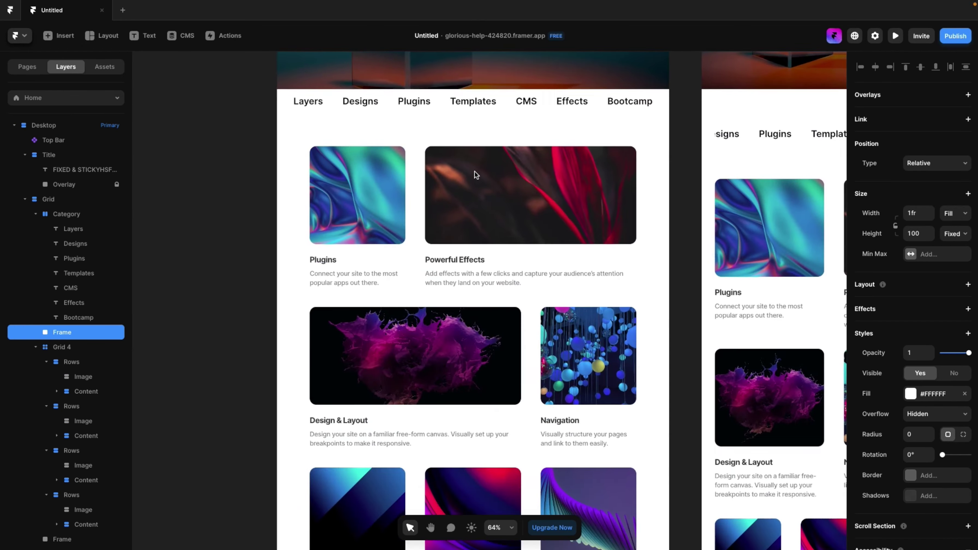
# Delete the Get Started and Learn More buttons from the Sticky 1 content
pyautogui.scroll(-15, 474, 171)
pyautogui.scroll(-3, 475, 172)
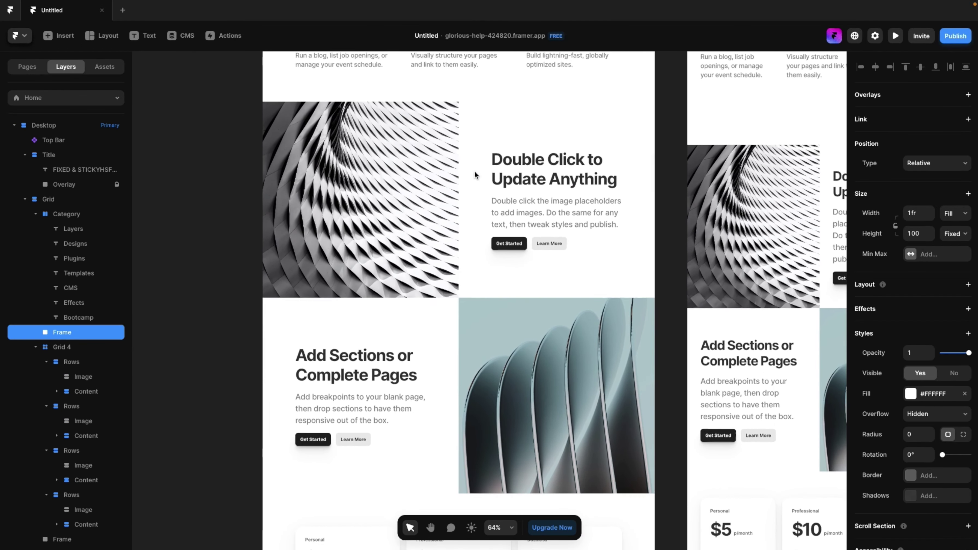
pyautogui.click(411, 231)
pyautogui.scroll(3, 431, 242)
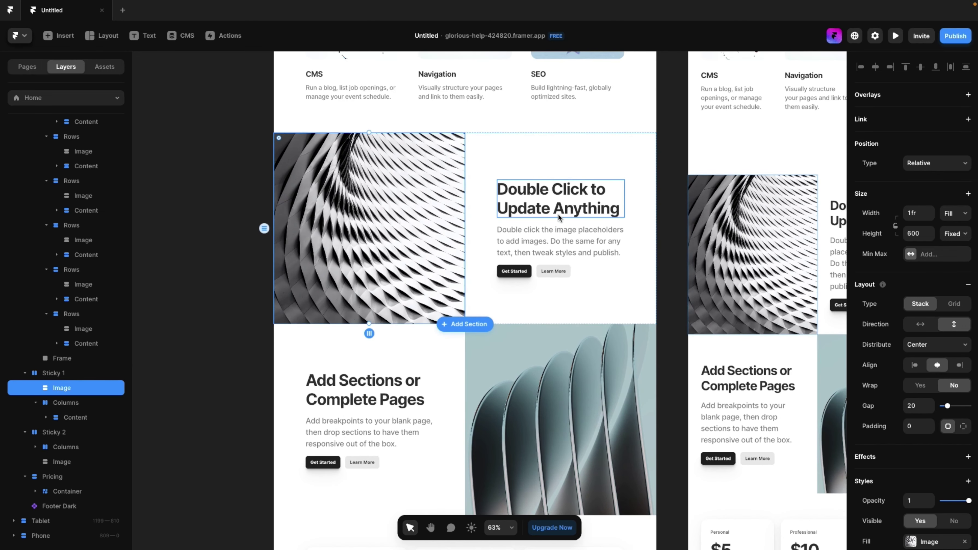
pyautogui.click(535, 271)
pyautogui.press('Delete')
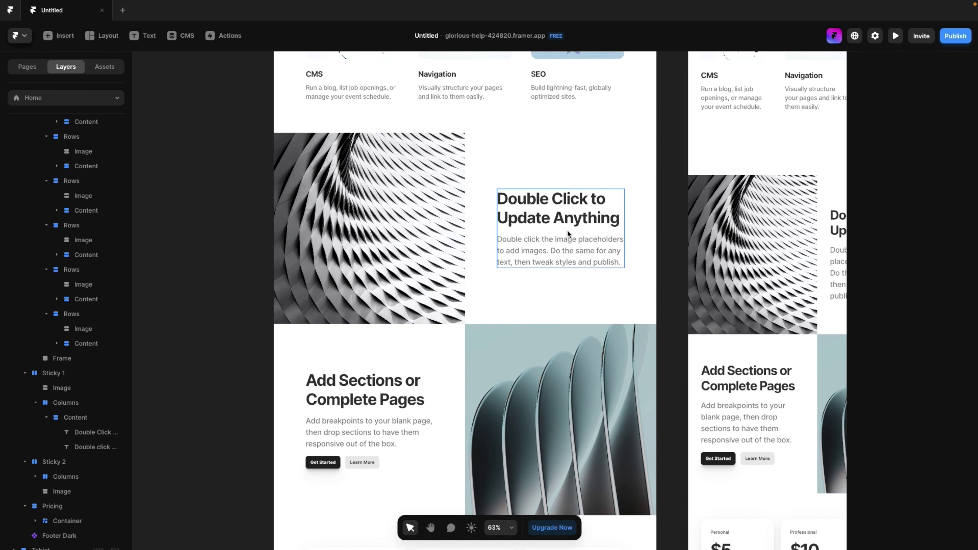
# Change the direction of the Columns stack around the Sticky 1 content to vertical
pyautogui.click(543, 247)
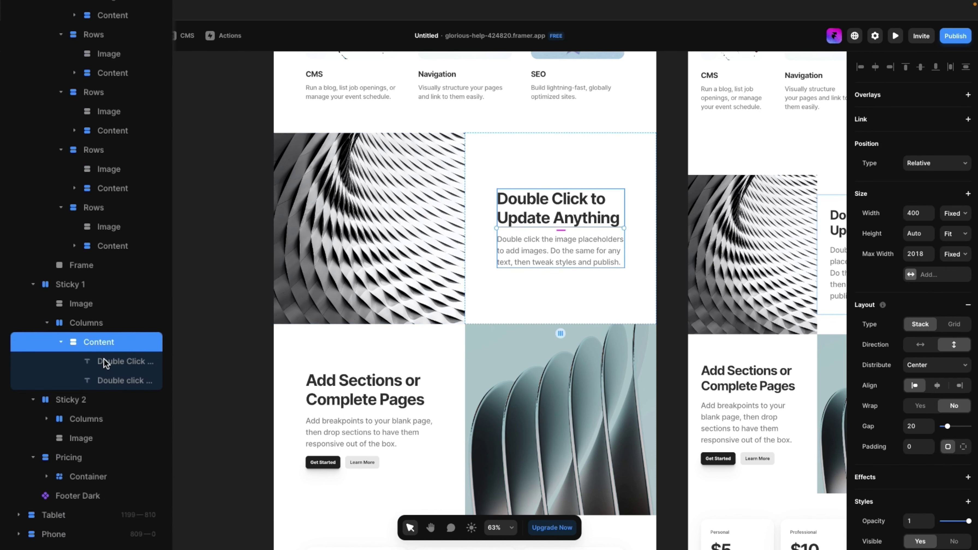
pyautogui.click(86, 323)
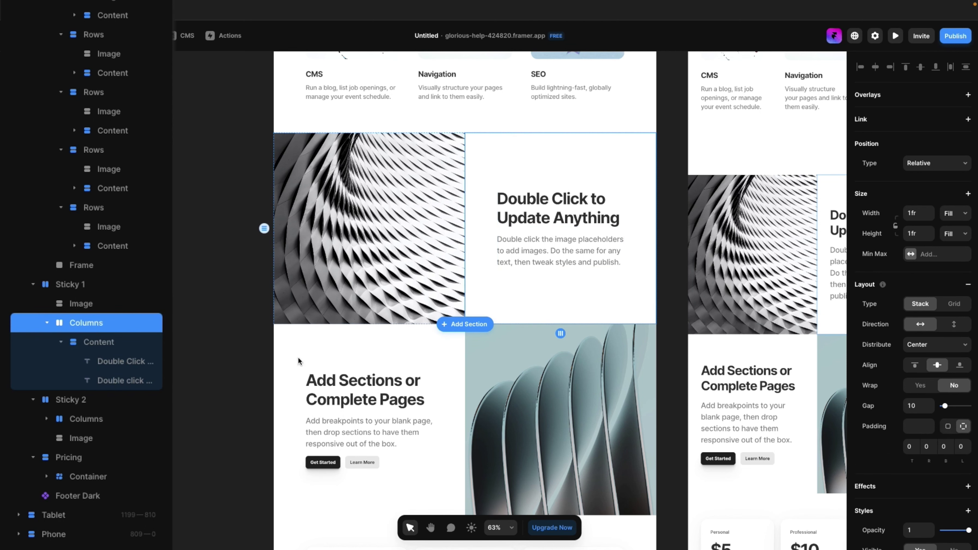
pyautogui.click(956, 289)
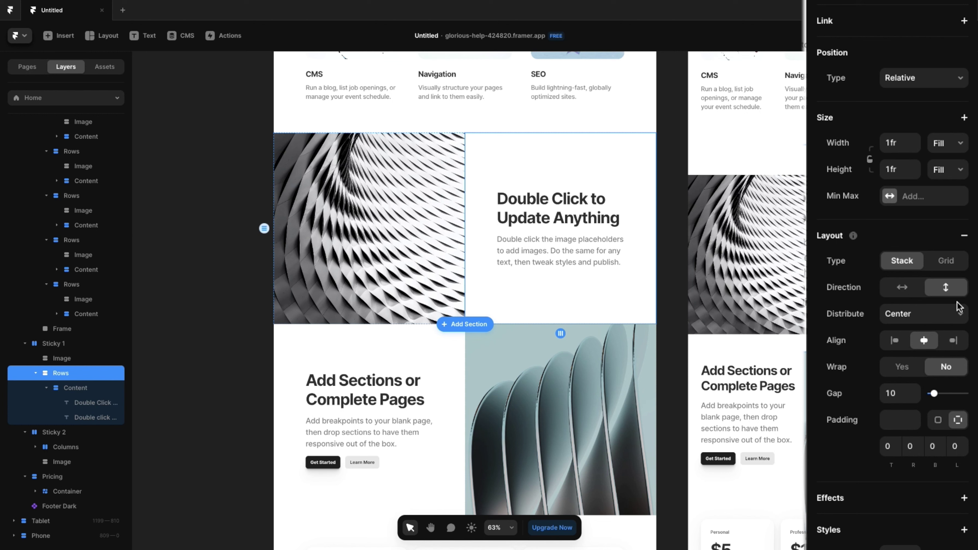
# Duplicate the Content stack twice within Sticky 1's Rows stack, and align the Sticky 1 section's items to the top
pyautogui.click(68, 390)
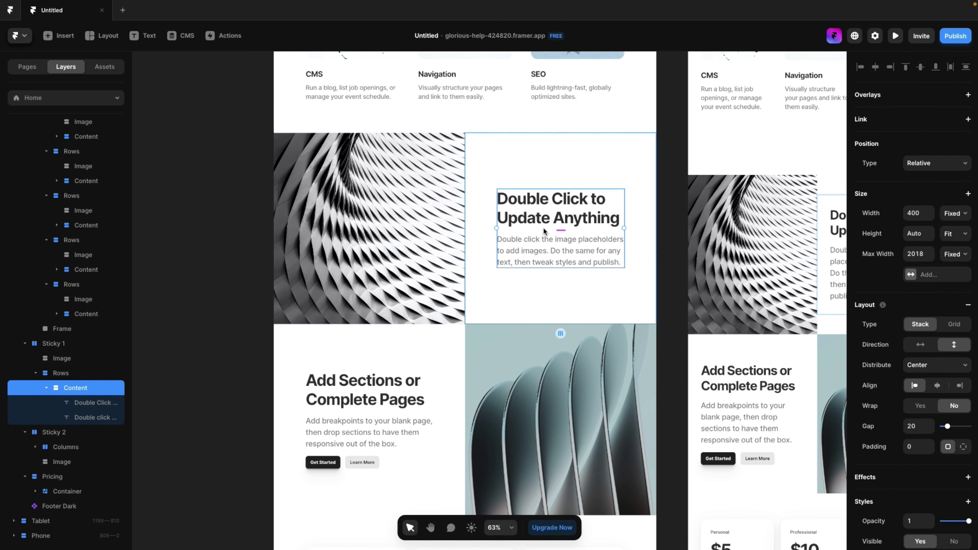
pyautogui.hotkey('ctrl', 'd')
pyautogui.hotkey('ctrl', 'd')
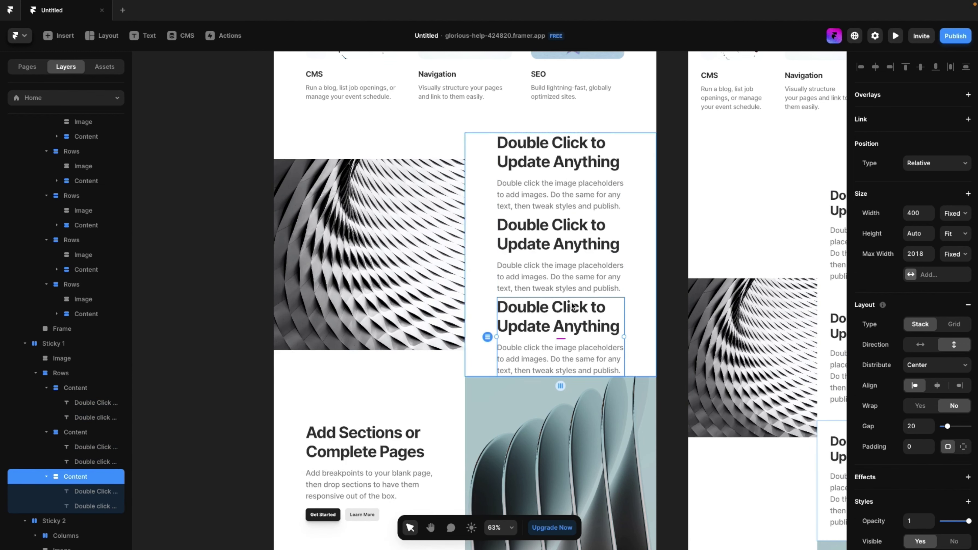
pyautogui.click(449, 146)
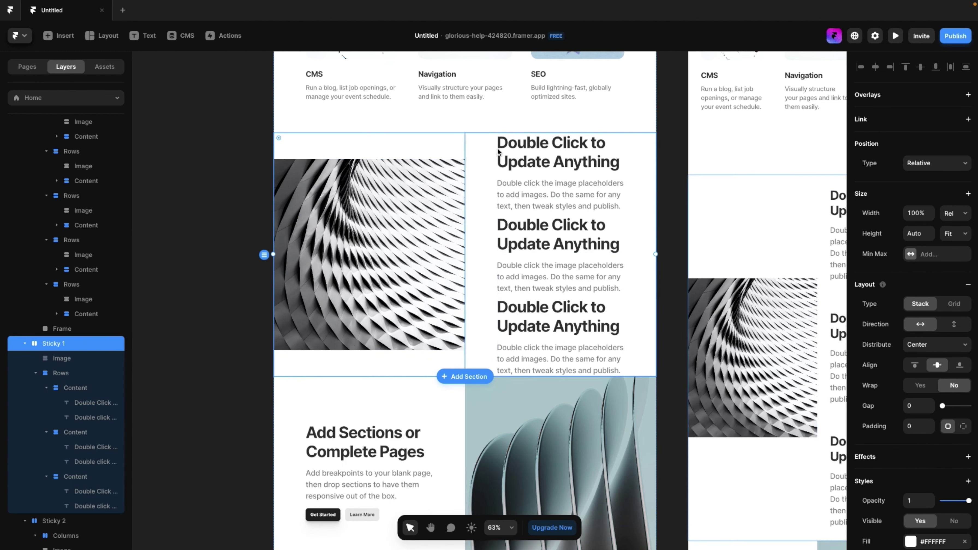
pyautogui.click(915, 365)
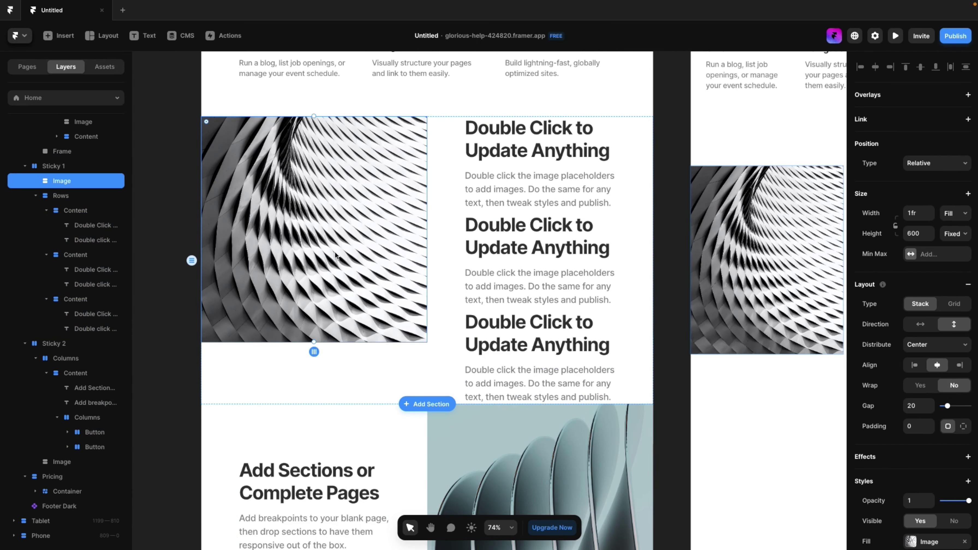
# Set the height of the Sticky 1 image and its three Content stacks to Viewport at 100vh
pyautogui.scroll(2, 394, 211)
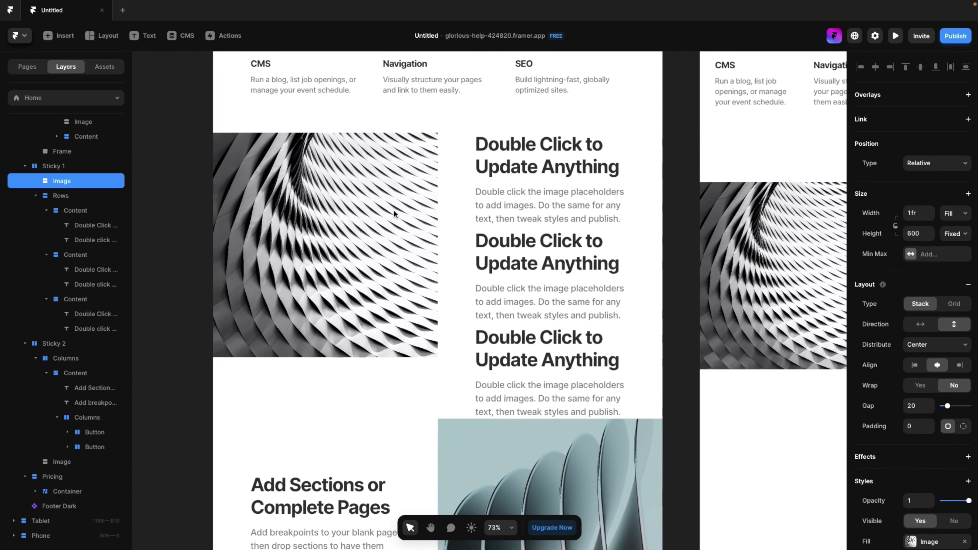
pyautogui.hscroll(-2, 297, 204)
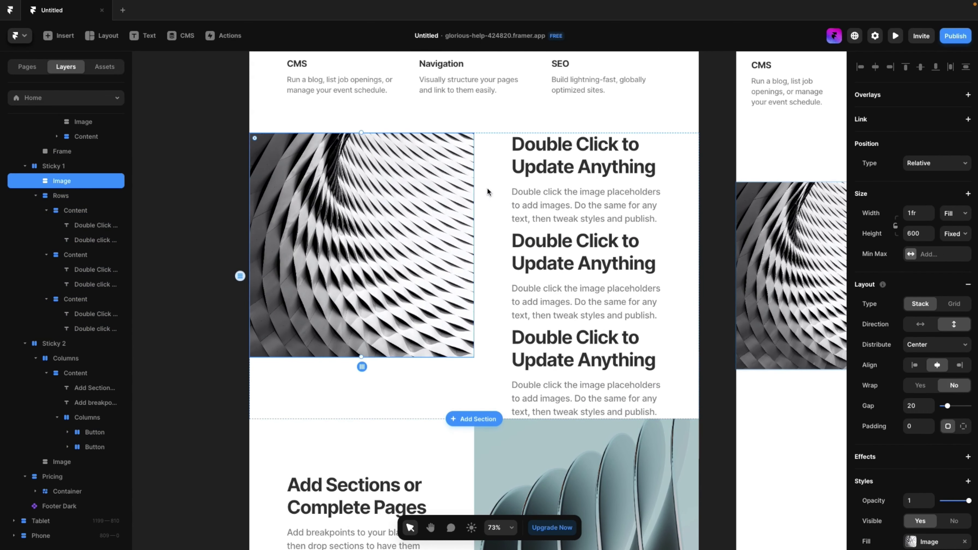
pyautogui.keyDown('shift'); pyautogui.click(556, 184); pyautogui.keyUp('shift')
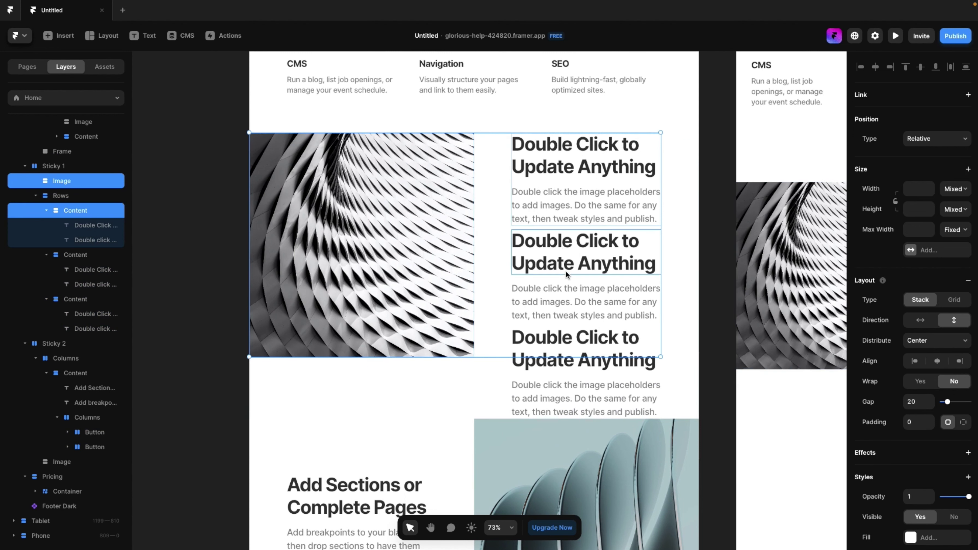
pyautogui.keyDown('shift'); pyautogui.click(565, 279); pyautogui.keyUp('shift')
pyautogui.keyDown('shift'); pyautogui.click(560, 373); pyautogui.keyUp('shift')
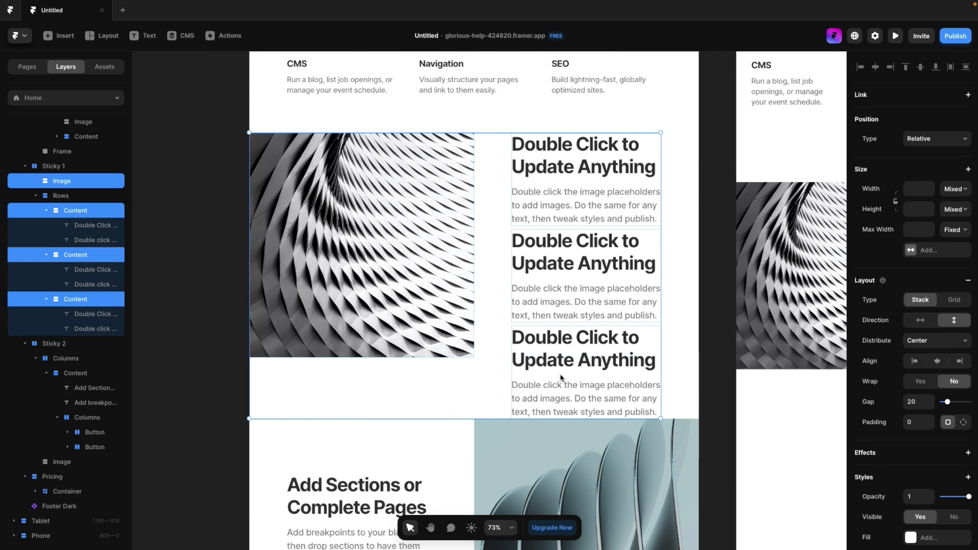
pyautogui.click(955, 209)
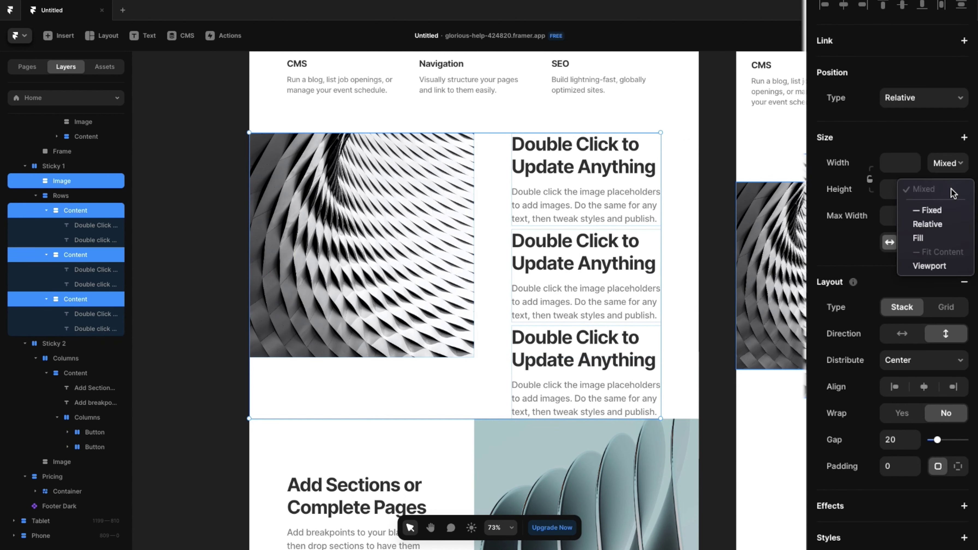
pyautogui.click(940, 266)
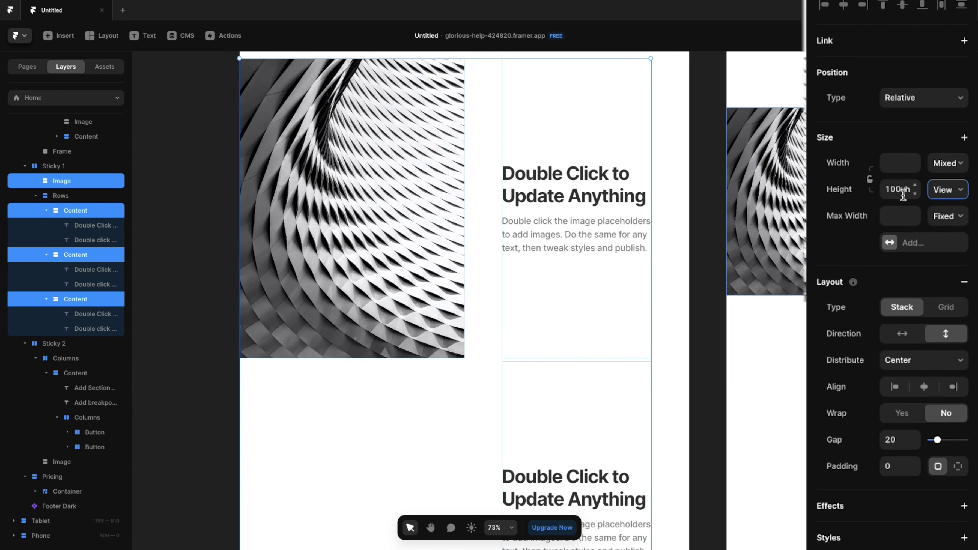
pyautogui.scroll(-5, 470, 320)
pyautogui.scroll(-4, 470, 320)
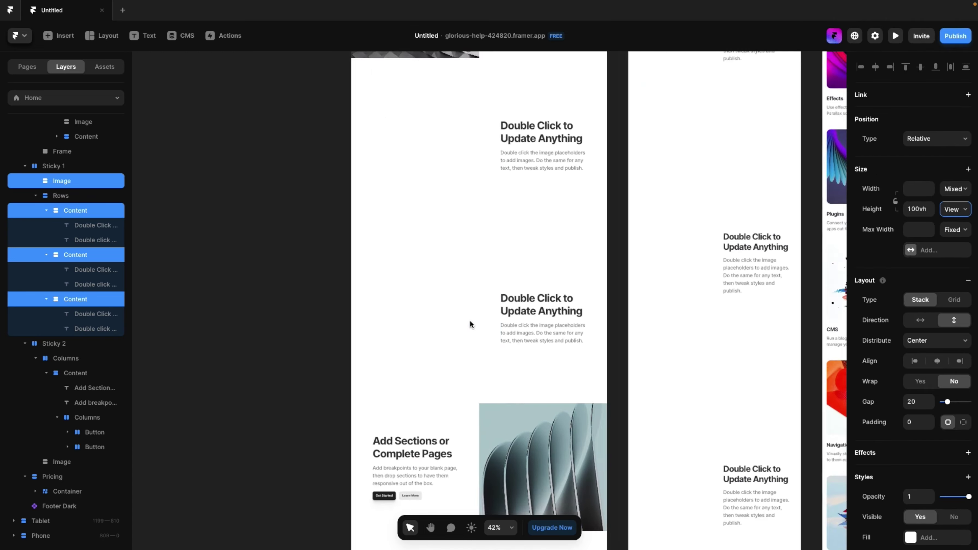
# Delete the Get Started and Learn More buttons from the Sticky 2 content
pyautogui.click(470, 326)
pyautogui.scroll(3, 471, 334)
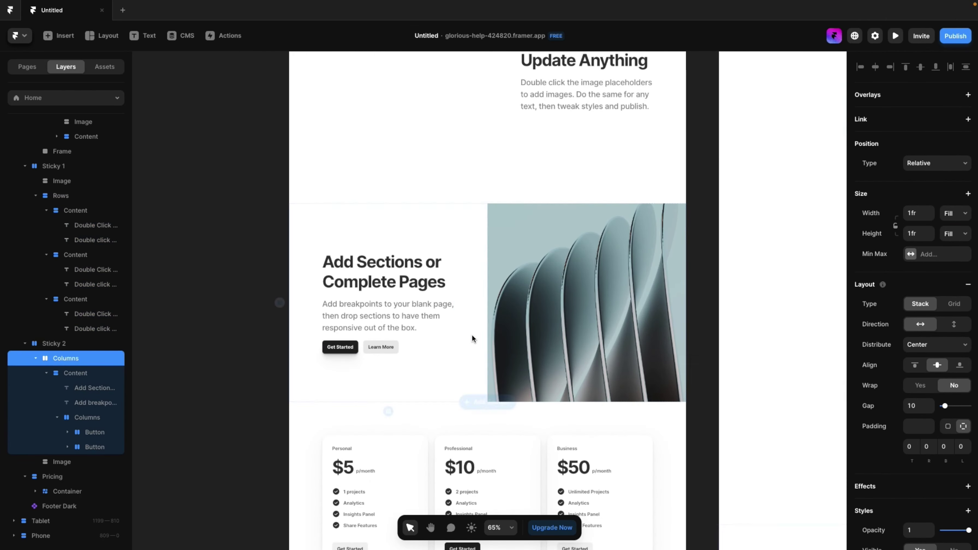
pyautogui.click(360, 343)
pyautogui.press('Delete')
# Duplicate the Sticky 2 Content stack twice and adjust the height type of the section's items
pyautogui.hotkey('ctrl', 'd')
pyautogui.hotkey('ctrl', 'd')
pyautogui.hotkey('ctrl', 'a')
pyautogui.click(955, 209)
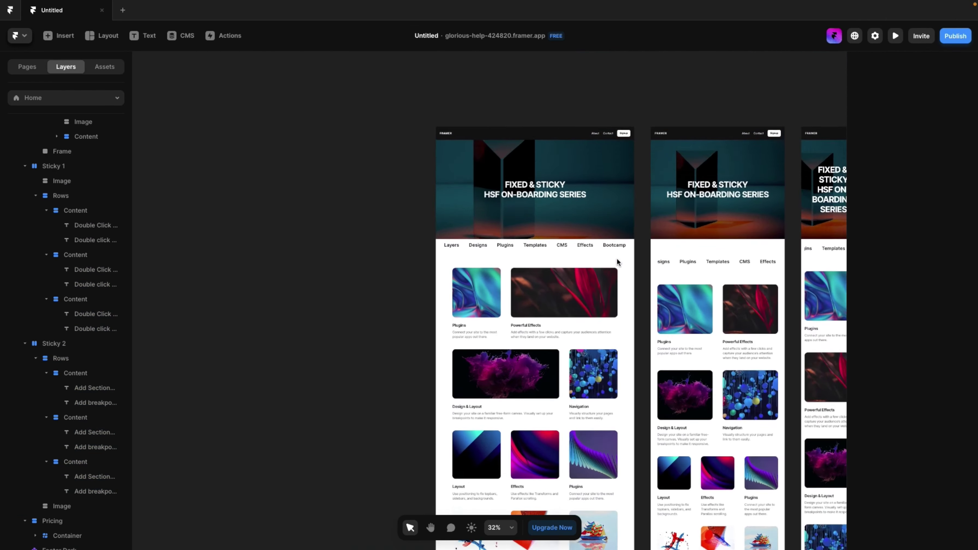
# Set the fill of the Desktop page's whole Grid section to black, #000000
pyautogui.scroll(2, 617, 258)
pyautogui.scroll(-1, 617, 259)
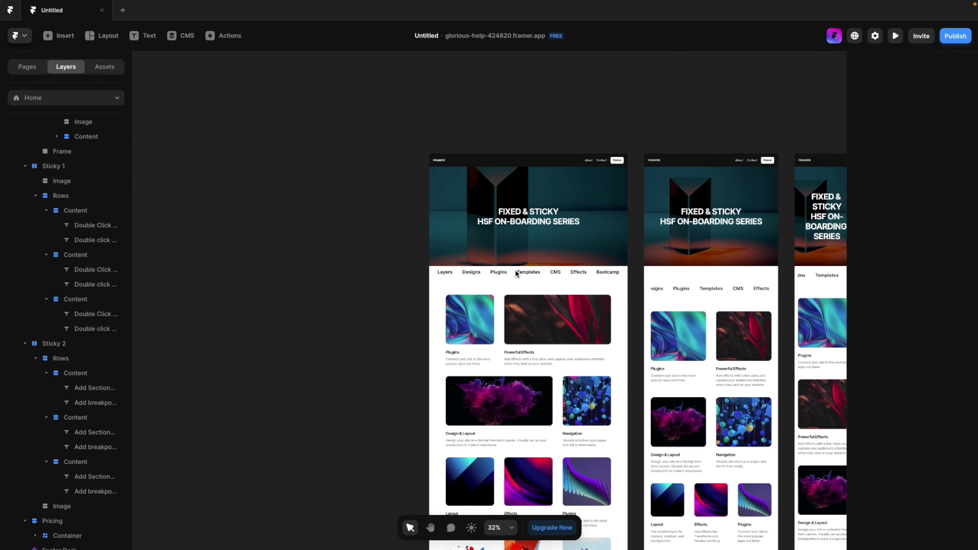
pyautogui.scroll(3, 517, 274)
pyautogui.scroll(1, 516, 271)
pyautogui.scroll(2, 516, 270)
pyautogui.scroll(-5, 515, 271)
pyautogui.scroll(-3, 519, 464)
pyautogui.click(486, 138)
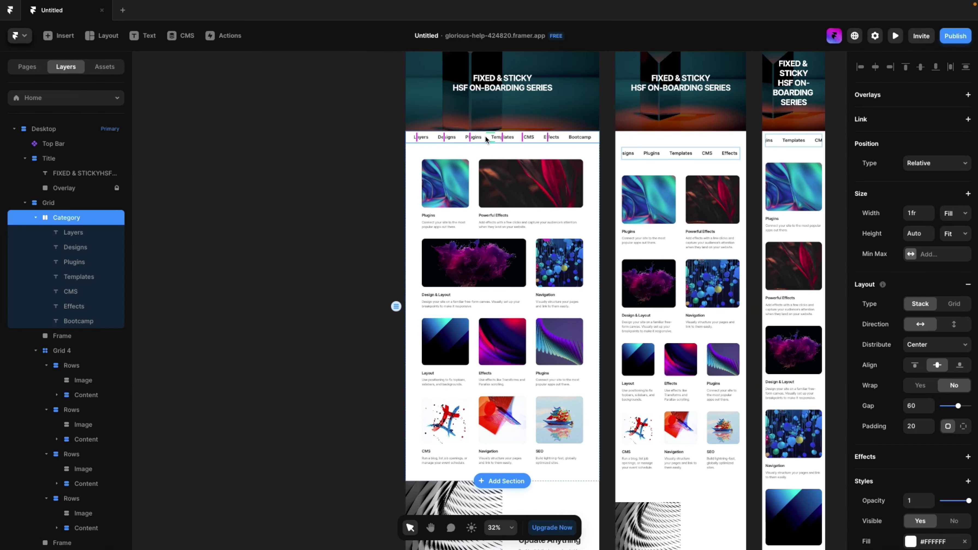
pyautogui.click(594, 156)
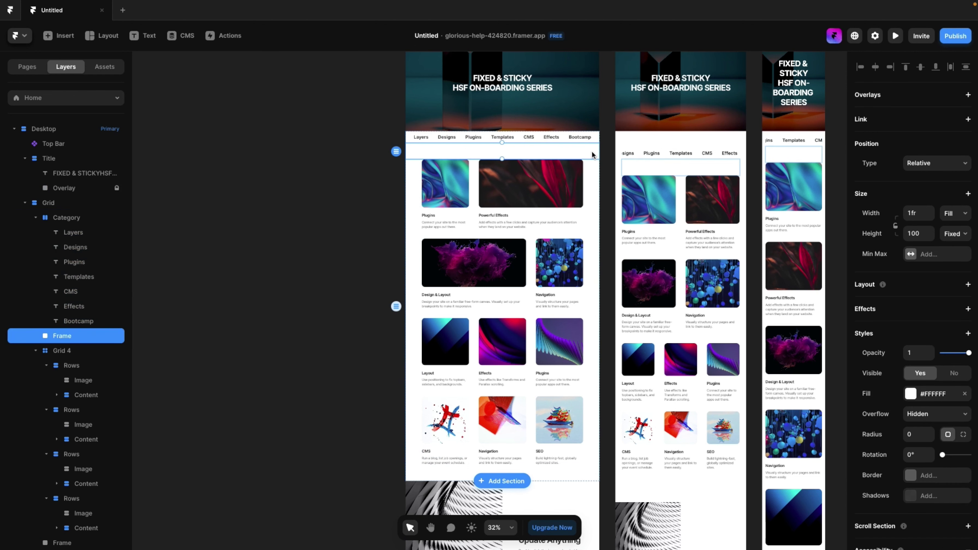
pyautogui.click(592, 185)
pyautogui.click(553, 218)
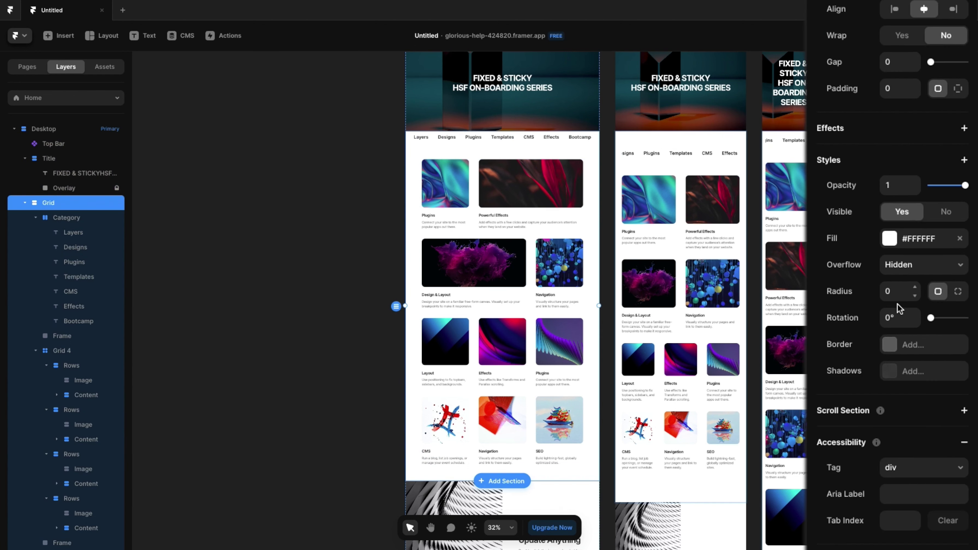
pyautogui.click(918, 239)
pyautogui.moveTo(732, 332); pyautogui.dragTo(683, 343)
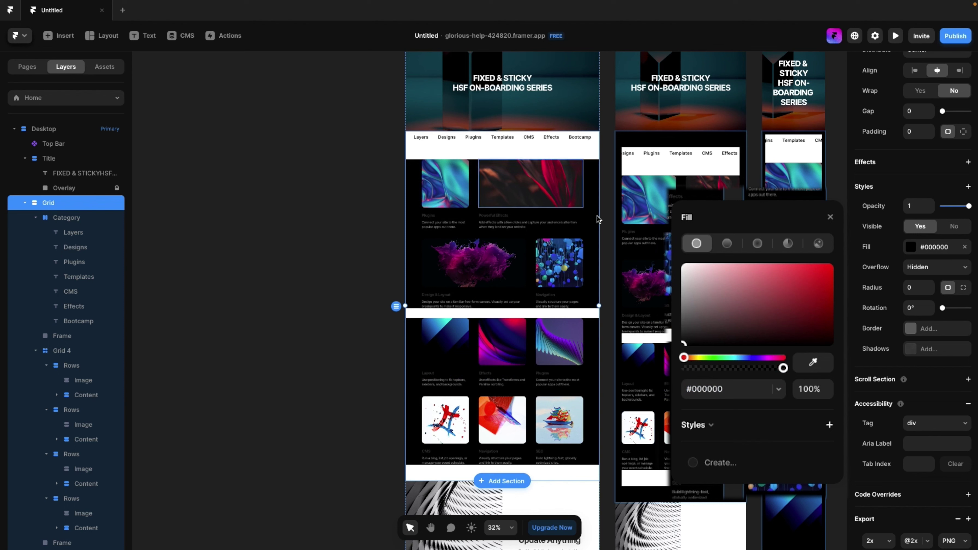
pyautogui.click(378, 248)
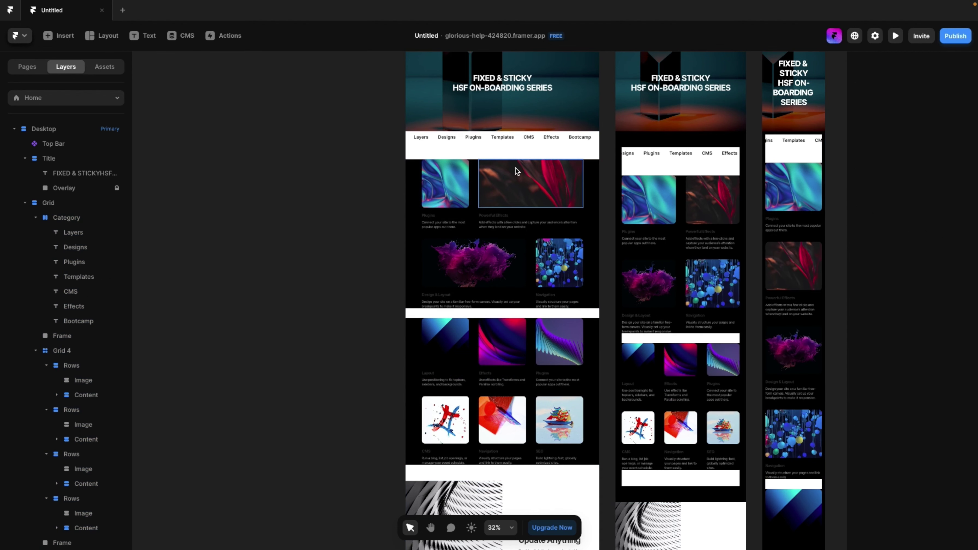
# Remove the white fill from the spacer frames in the Grid section
pyautogui.click(534, 313)
pyautogui.moveTo(534, 313); pyautogui.dragTo(535, 480)
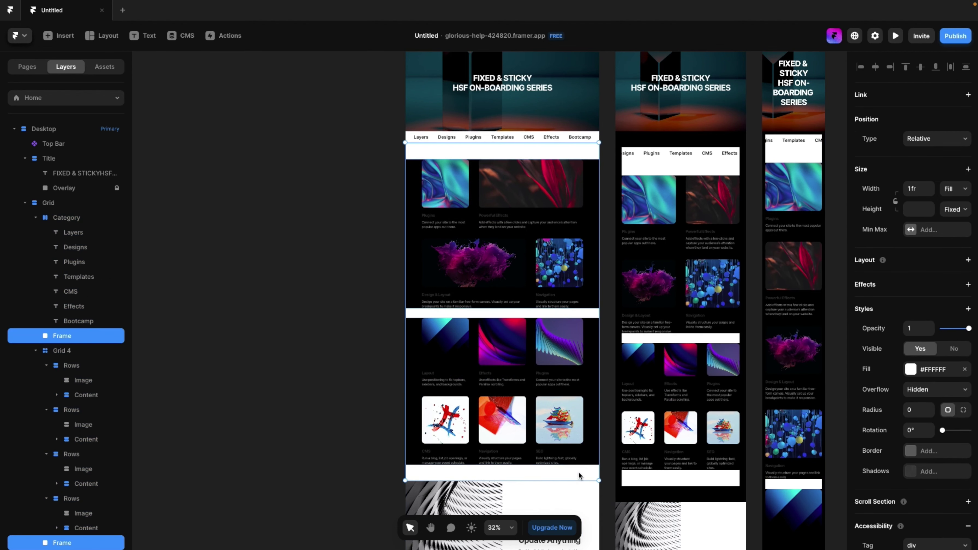
pyautogui.click(960, 398)
# Set the Category bar's fill to #000000 at 75% opacity
pyautogui.scroll(5, 414, 124)
pyautogui.hscroll(2, 414, 124)
pyautogui.click(485, 189)
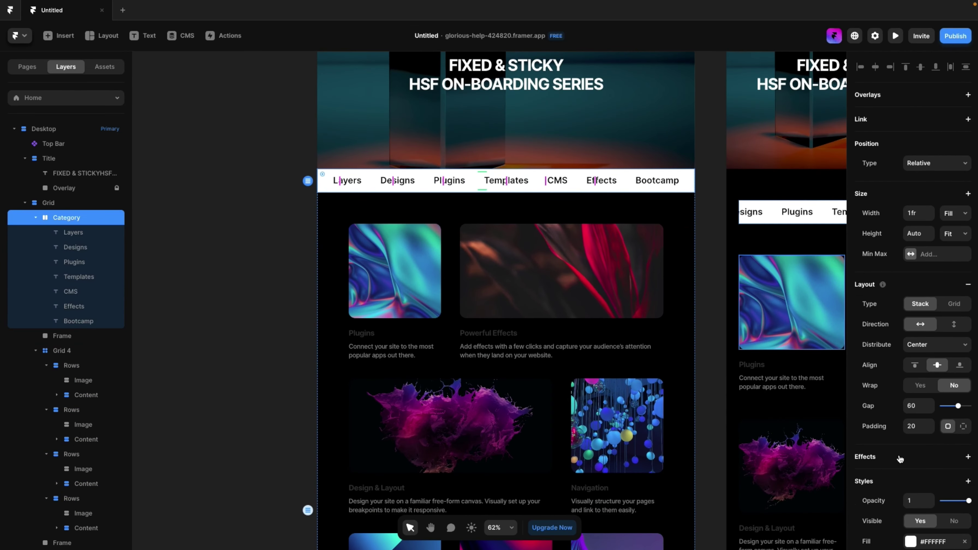
pyautogui.scroll(-3, 899, 459)
pyautogui.click(936, 337)
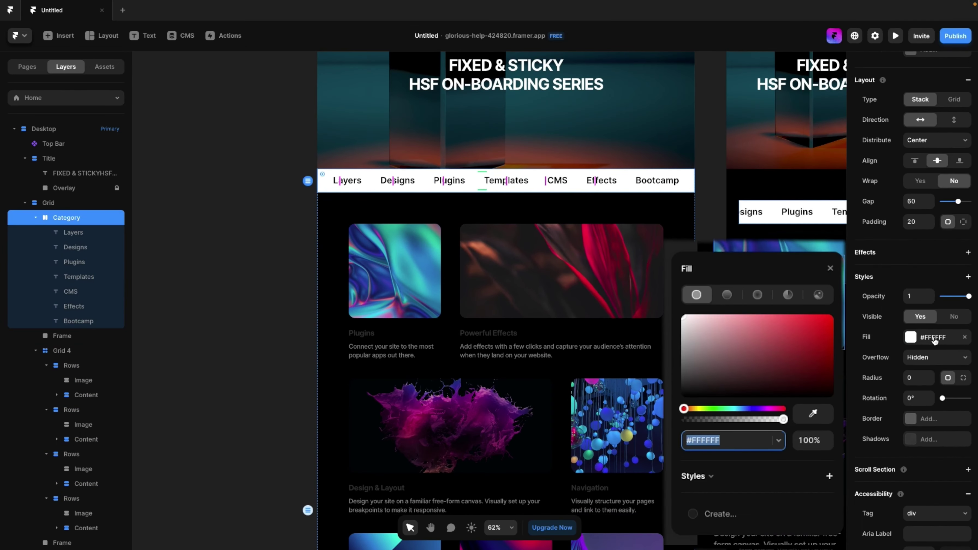
pyautogui.write('000000')
pyautogui.press('Return')
pyautogui.press('Tab')
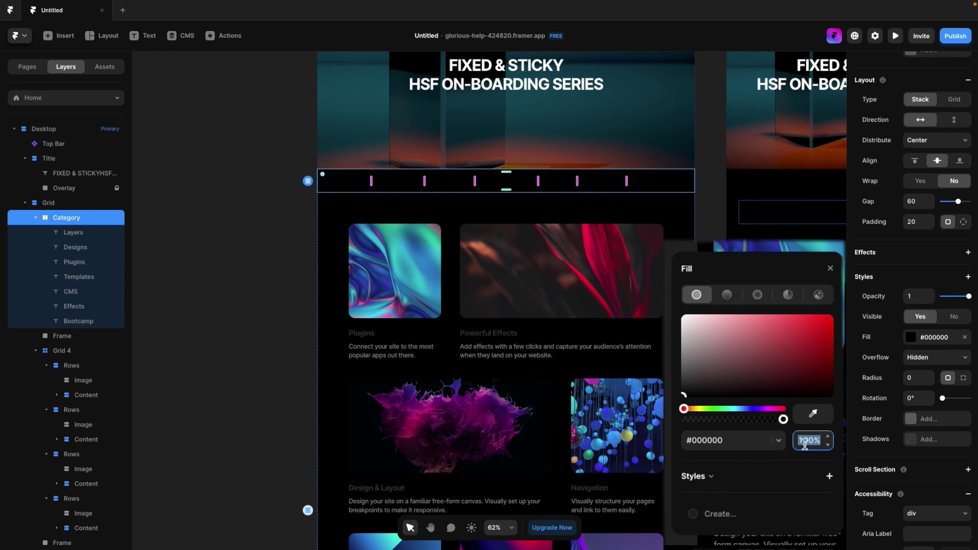
pyautogui.write('75%')
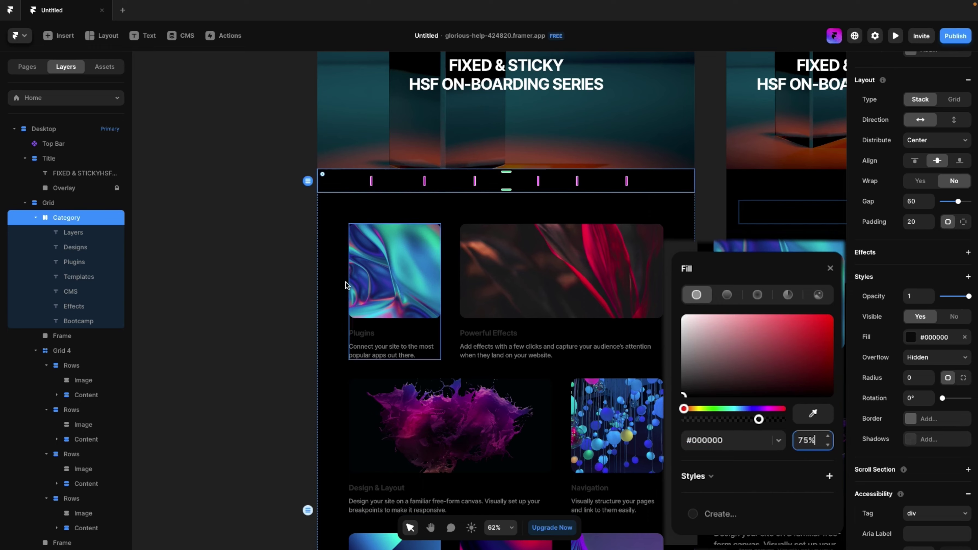
# Change the text color of all seven category labels, from Layers to Bootcamp, to white
pyautogui.hscroll(2, 500, 189)
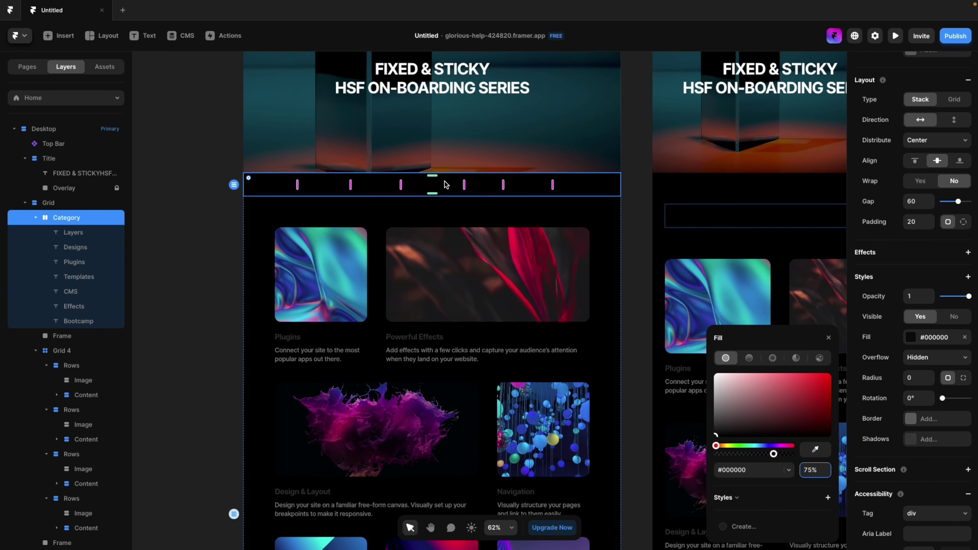
pyautogui.scroll(-3, 442, 211)
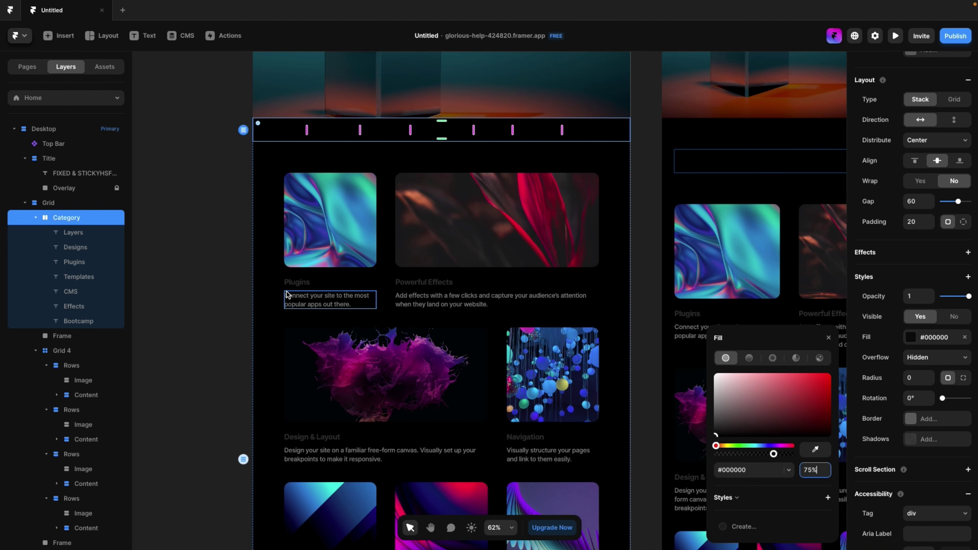
pyautogui.keyDown('shift'); pyautogui.click(102, 321); pyautogui.keyUp('shift')
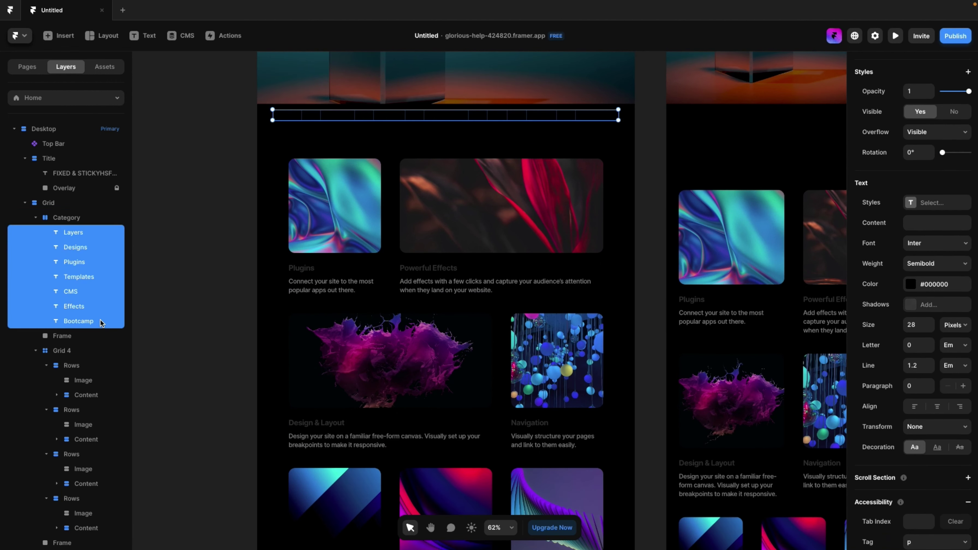
pyautogui.click(902, 212)
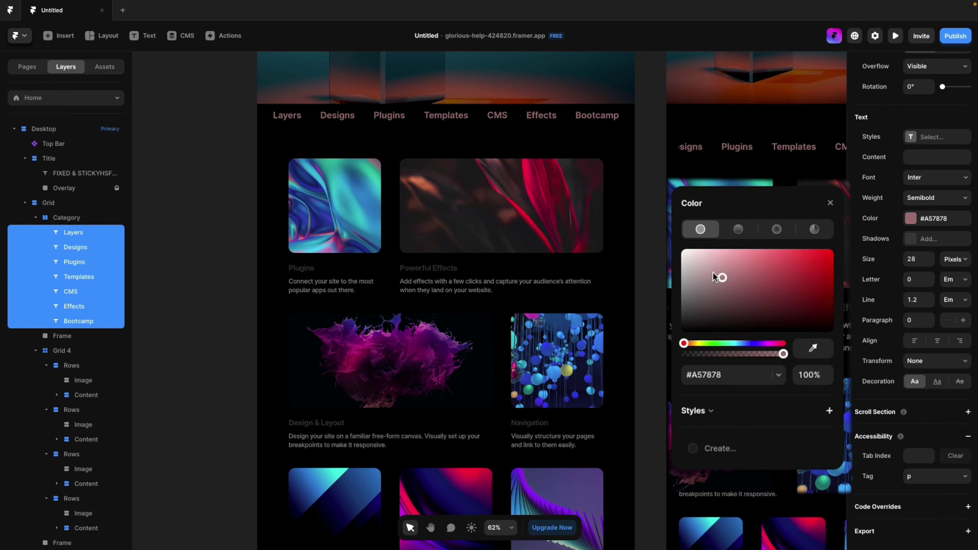
pyautogui.click(652, 219)
# Change the text color of the card titles throughout the Grid section to white
pyautogui.scroll(-5, 652, 219)
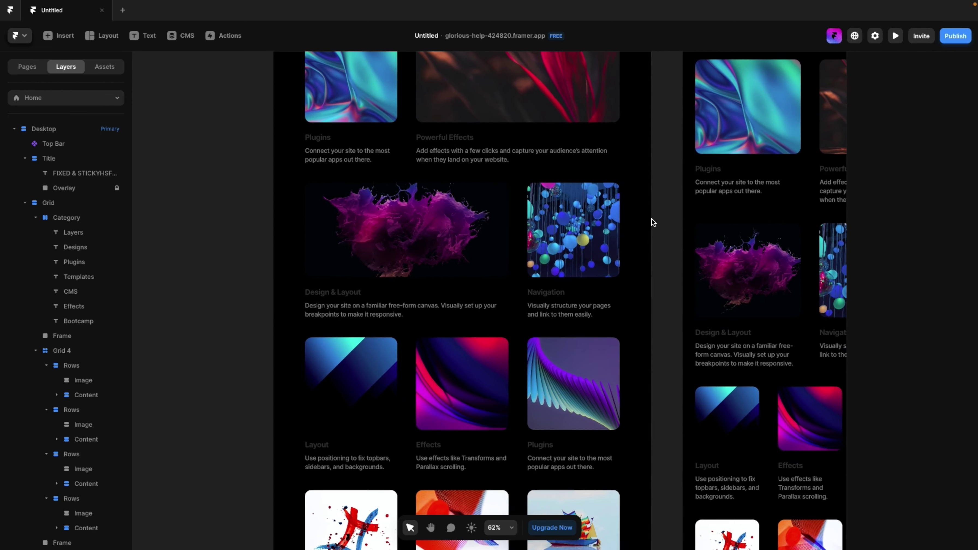
pyautogui.click(352, 147)
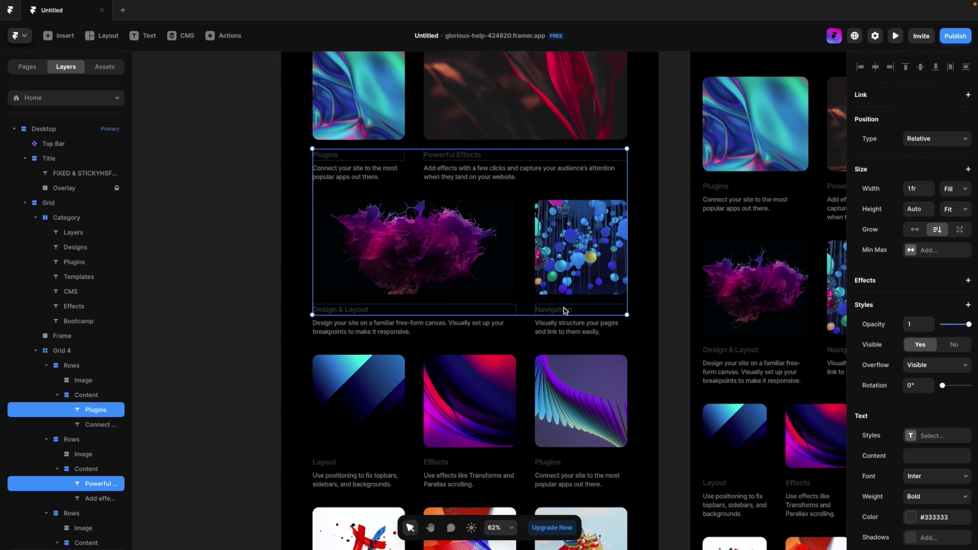
pyautogui.click(917, 476)
pyautogui.click(222, 292)
# Insert a Hero Home icon onto the empty canvas beside the Desktop breakpoint
pyautogui.scroll(5, 222, 291)
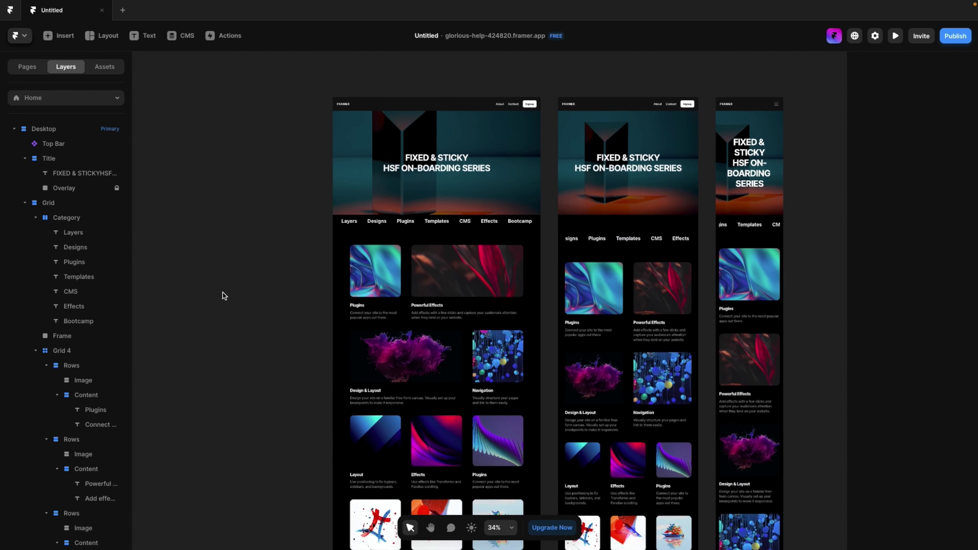
pyautogui.scroll(4, 222, 292)
pyautogui.hscroll(3, 223, 292)
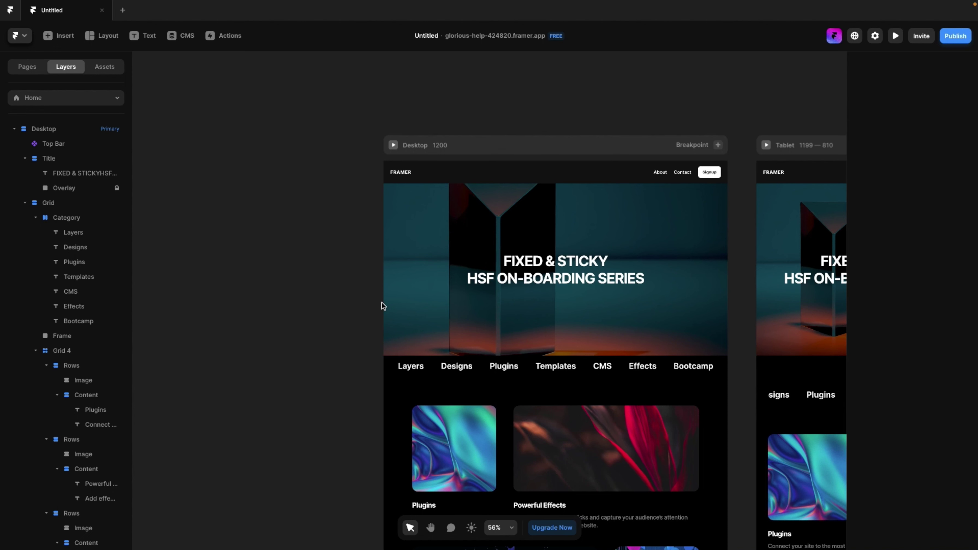
pyautogui.scroll(3, 335, 326)
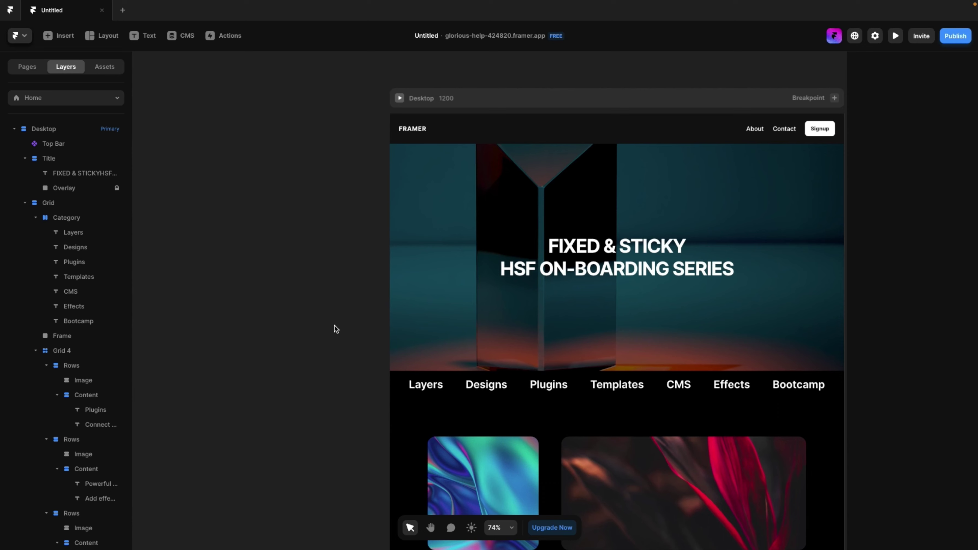
pyautogui.hscroll(-5, 334, 326)
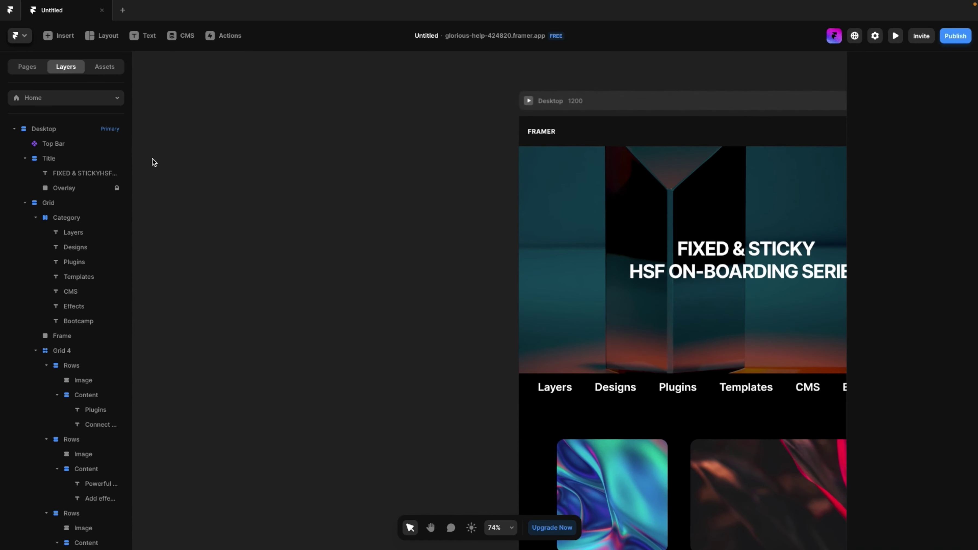
pyautogui.click(54, 36)
pyautogui.scroll(-3, 87, 279)
pyautogui.moveTo(99, 423)
pyautogui.moveTo(84, 455)
pyautogui.click(219, 138)
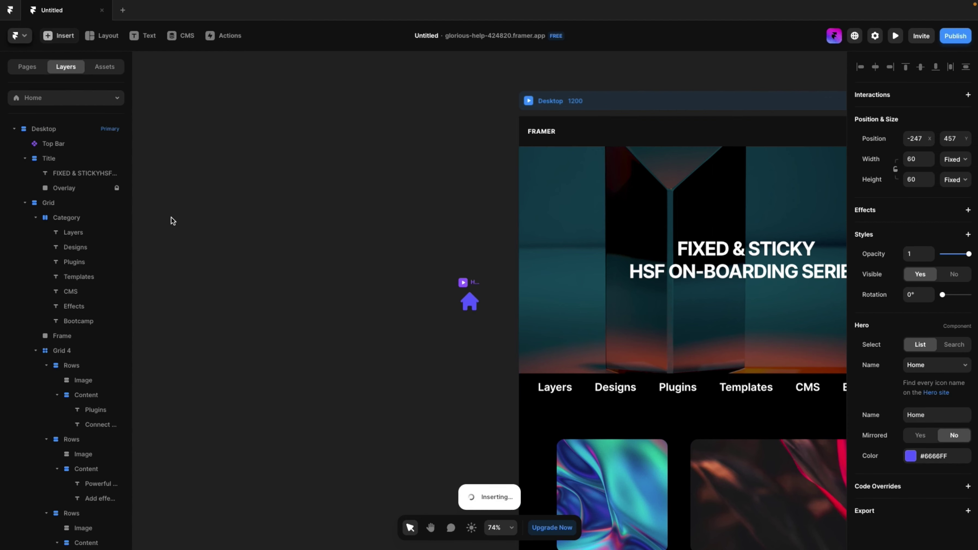
# Change the Hero icon beside the Desktop breakpoint to ArrowCircleUp
pyautogui.scroll(2, 501, 313)
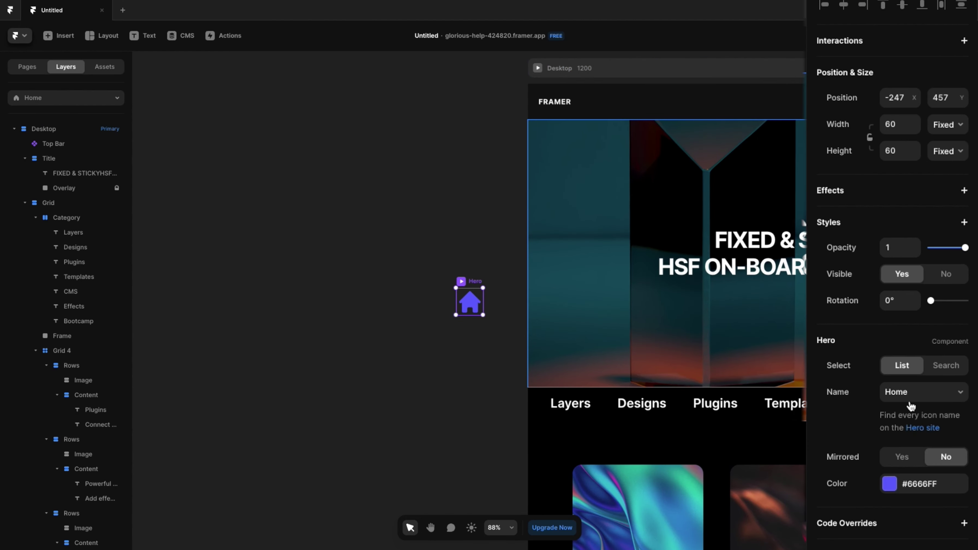
pyautogui.click(928, 392)
pyautogui.scroll(10, 927, 265)
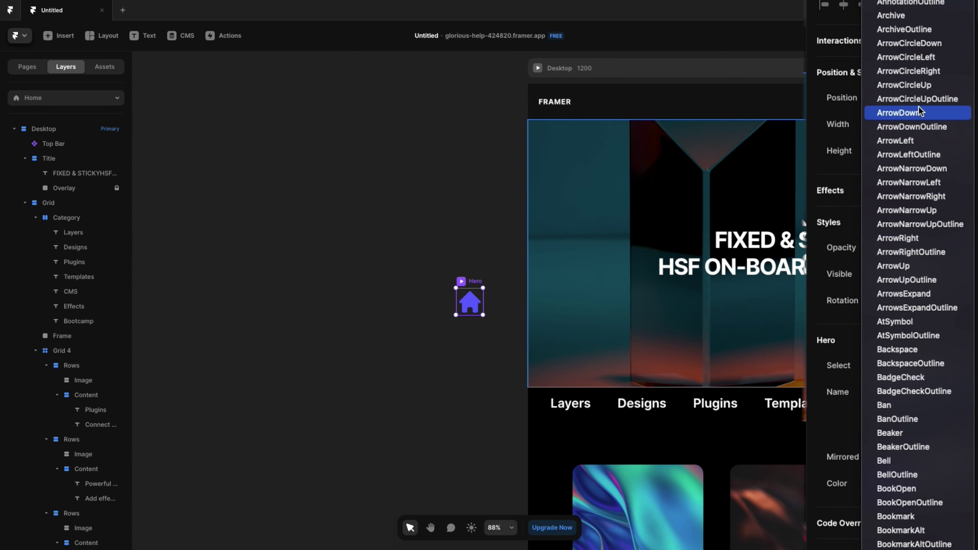
pyautogui.click(916, 84)
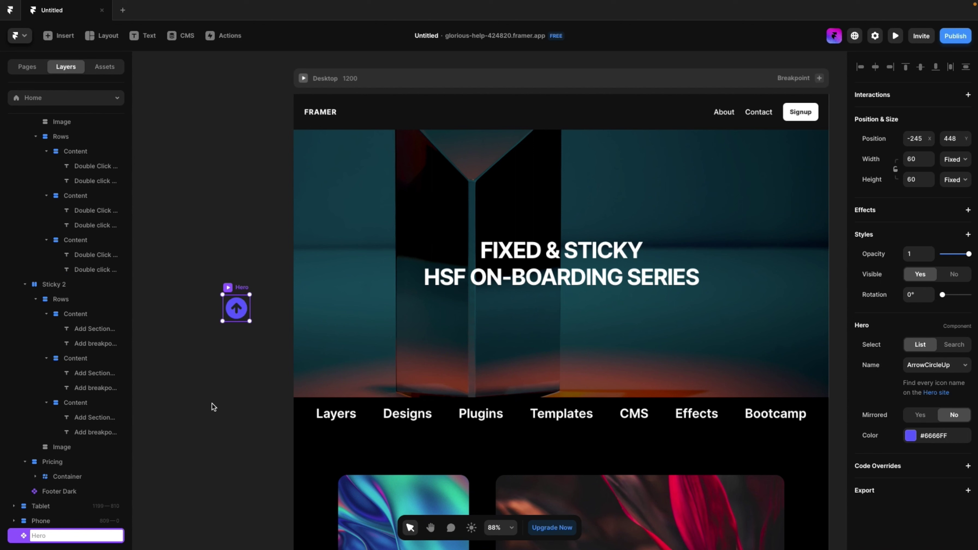
pyautogui.click(212, 407)
# Move the arrow icon into the Title section below the heading and rename its layer "Top Botton"
pyautogui.click(237, 308)
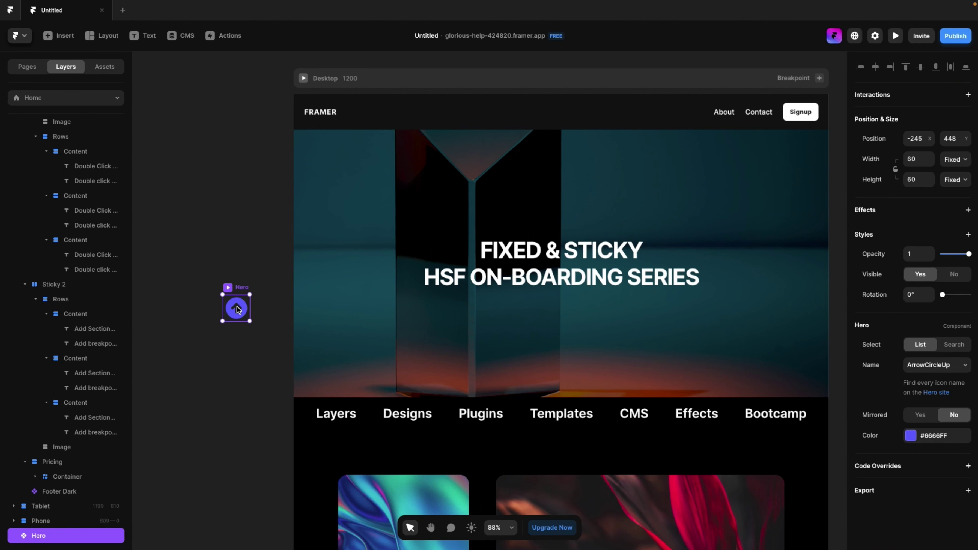
pyautogui.moveTo(239, 309); pyautogui.dragTo(524, 332)
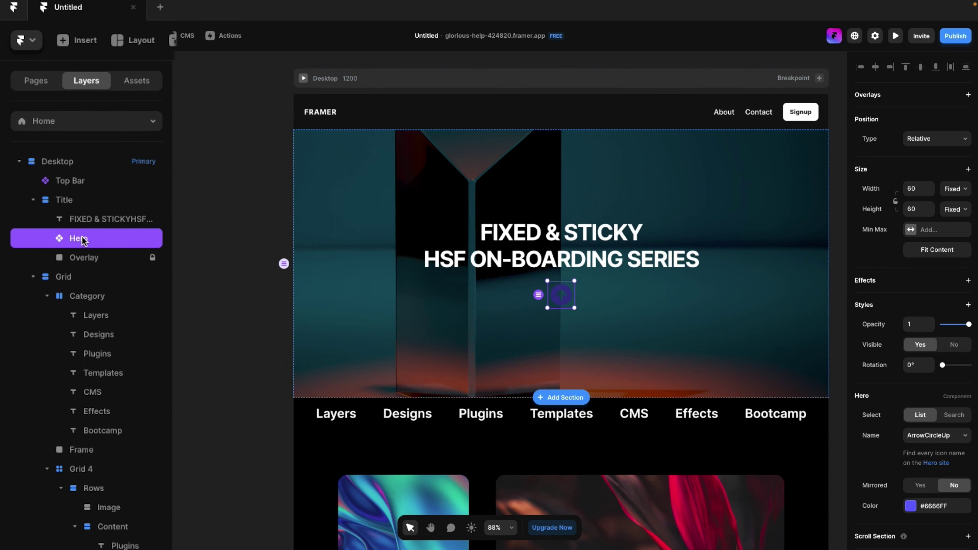
pyautogui.doubleClick(82, 239)
pyautogui.write('Top Botton')
pyautogui.press('Return')
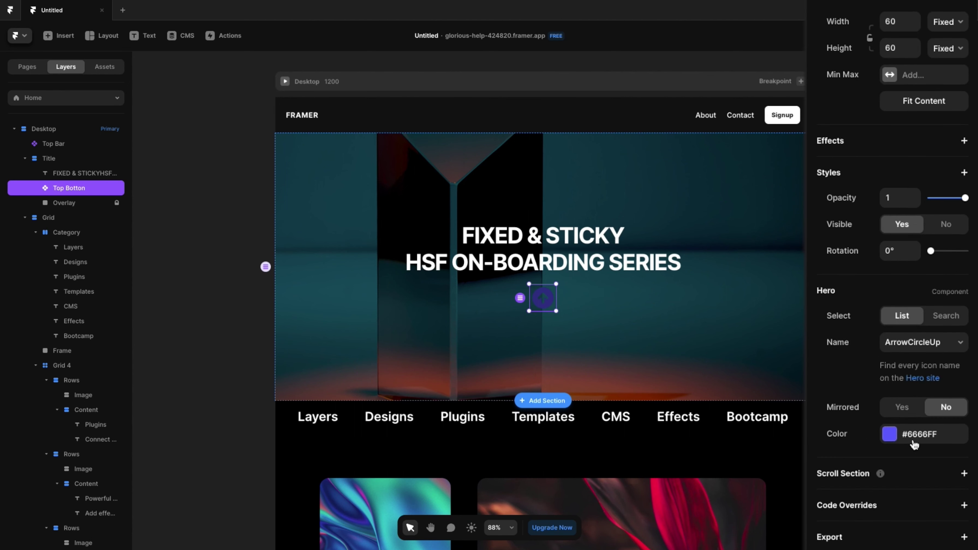
# Set the Top Botton icon's color to #FFFFFF
pyautogui.click(915, 442)
pyautogui.moveTo(808, 374); pyautogui.dragTo(672, 324)
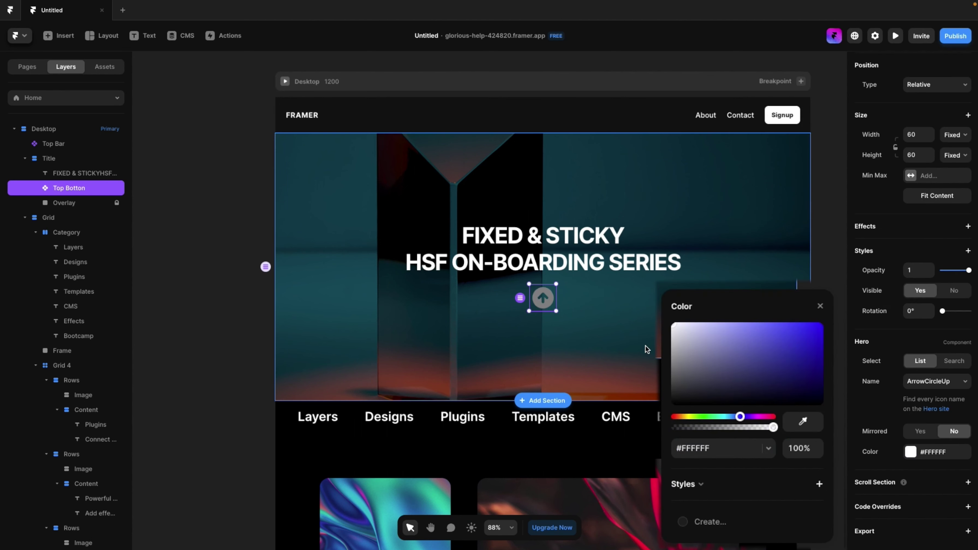
pyautogui.click(552, 317)
pyautogui.hotkey('shift', '2')
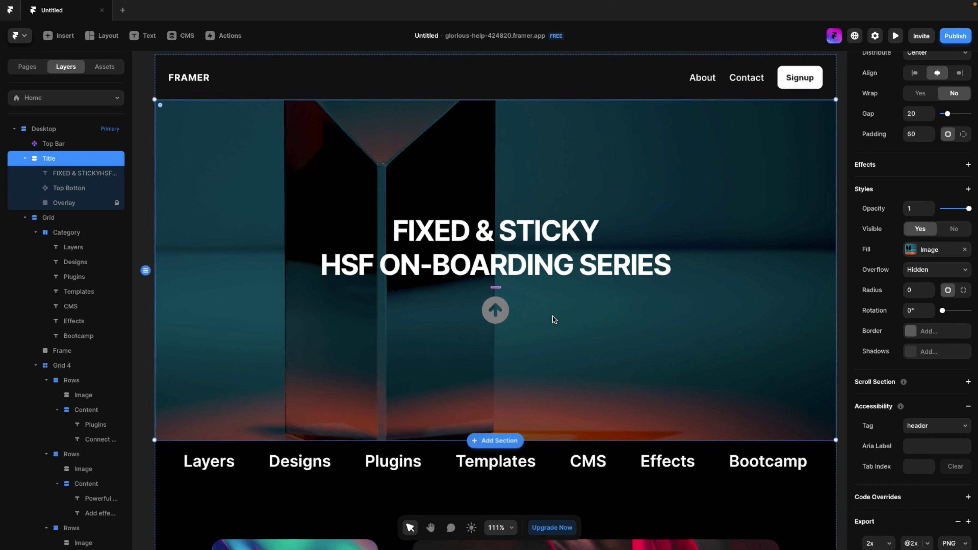
# Reorder the Top Botton layer to follow Overlay inside Title, bringing the icon in front of the overlay
pyautogui.click(488, 313)
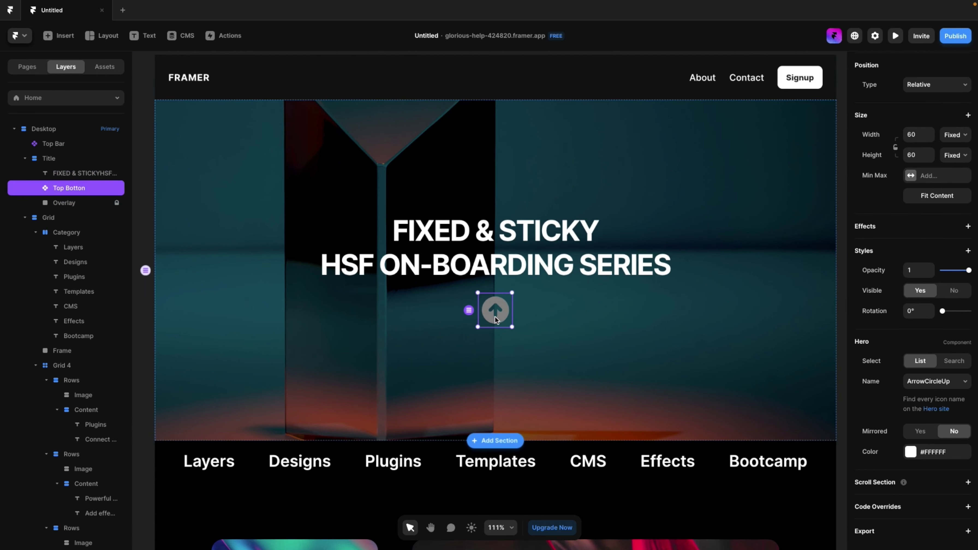
pyautogui.click(71, 204)
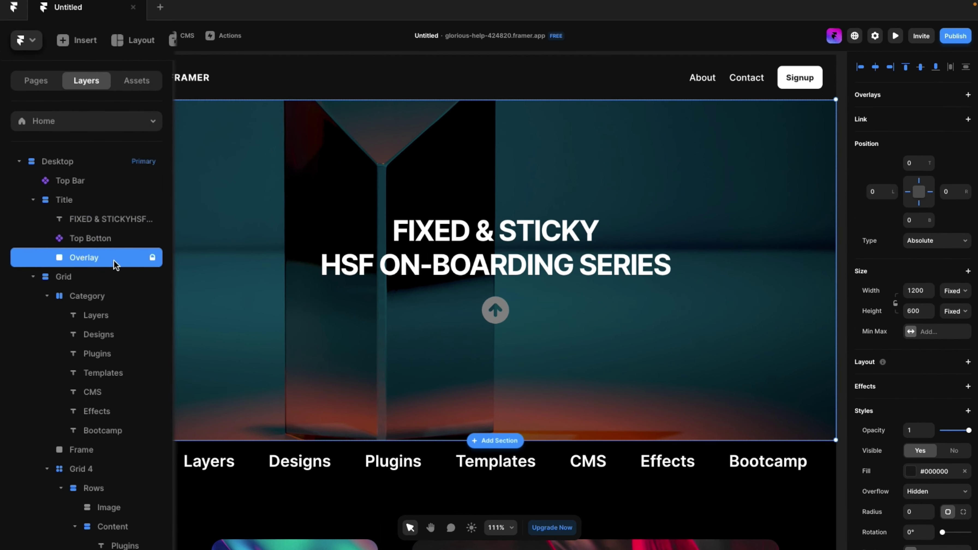
pyautogui.hotkey('ctrl', 'shift', 'h')
pyautogui.hotkey('ctrl', 'shift', 'h')
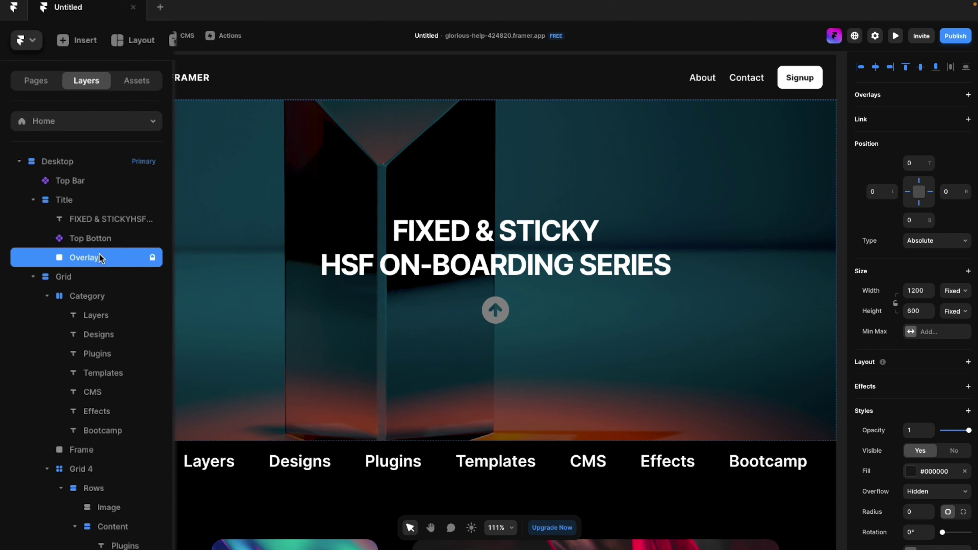
pyautogui.click(82, 240)
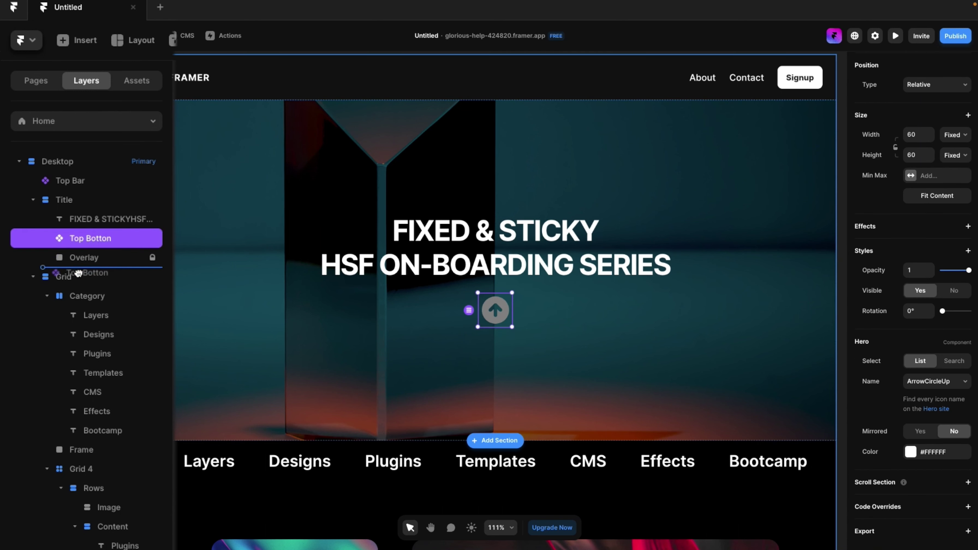
pyautogui.hotkey('ctrl', ']')
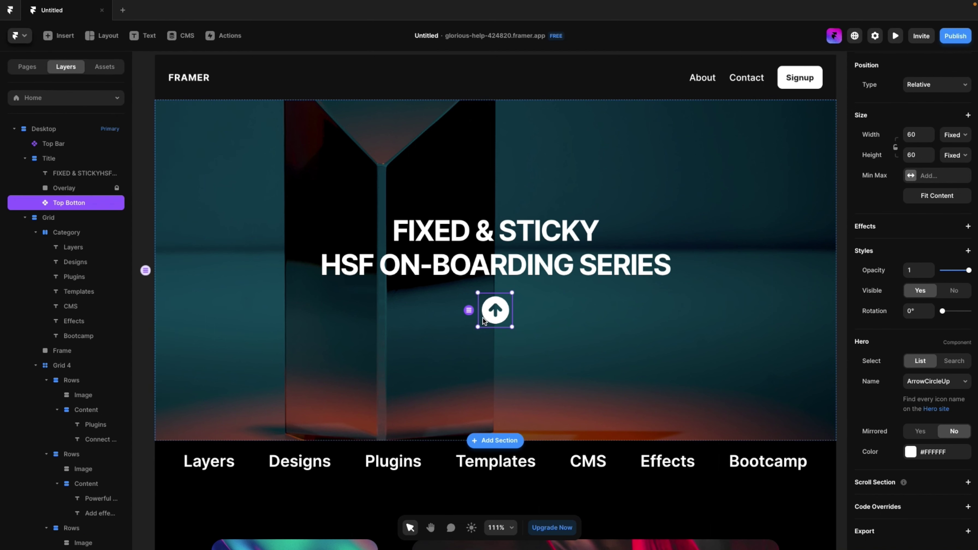
pyautogui.hscroll(1, 483, 318)
pyautogui.hscroll(-2, 483, 318)
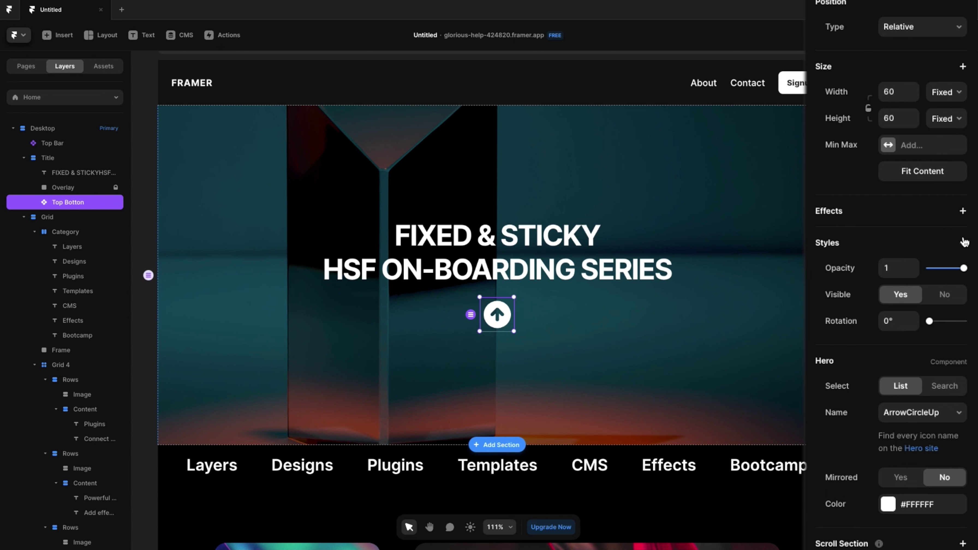
pyautogui.click(964, 242)
pyautogui.press('Escape')
pyautogui.click(564, 349)
# Preview the page and examine how the top bar, arrow icon and category bar behave while scrolling
pyautogui.hotkey('ctrl', 'p')
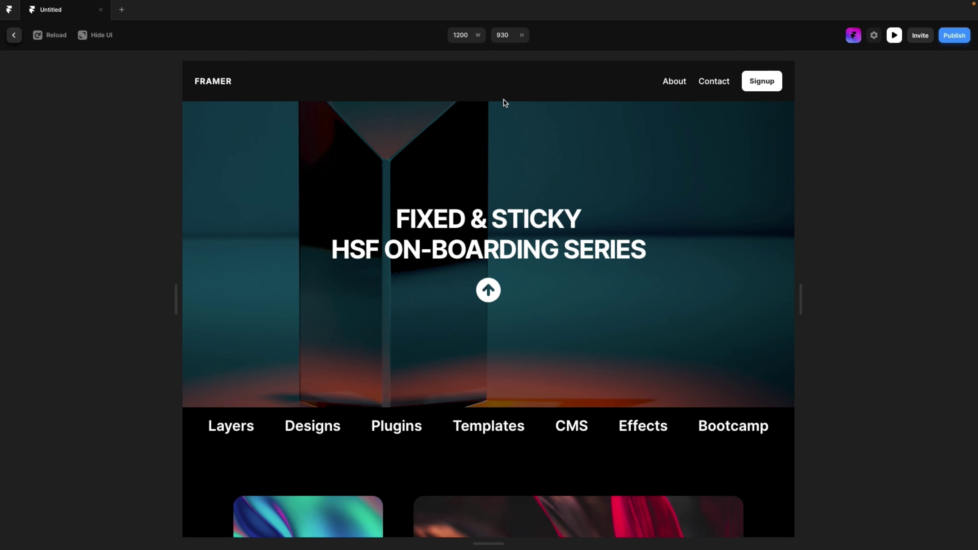
pyautogui.scroll(-3, 498, 98)
pyautogui.scroll(3, 499, 98)
pyautogui.scroll(-5, 485, 107)
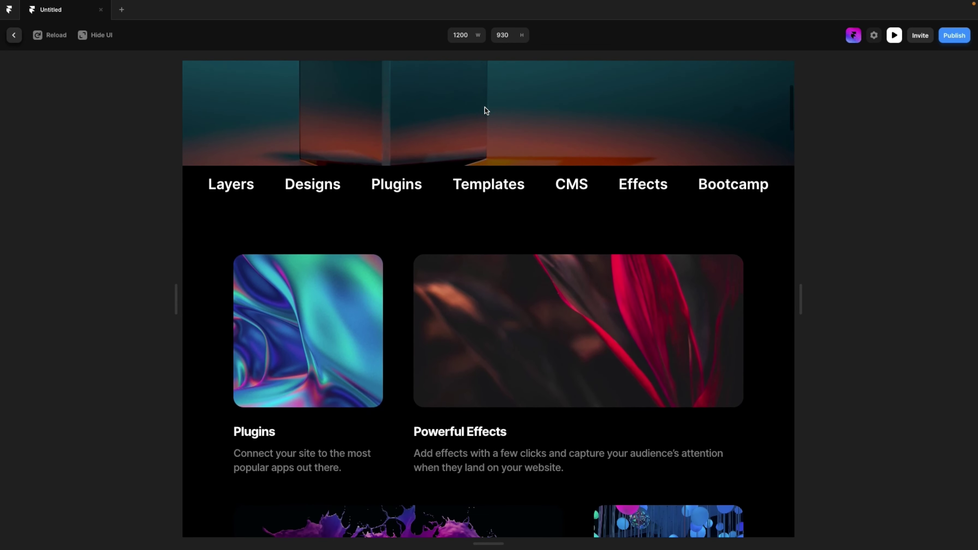
pyautogui.scroll(-2, 427, 279)
pyautogui.scroll(5, 428, 279)
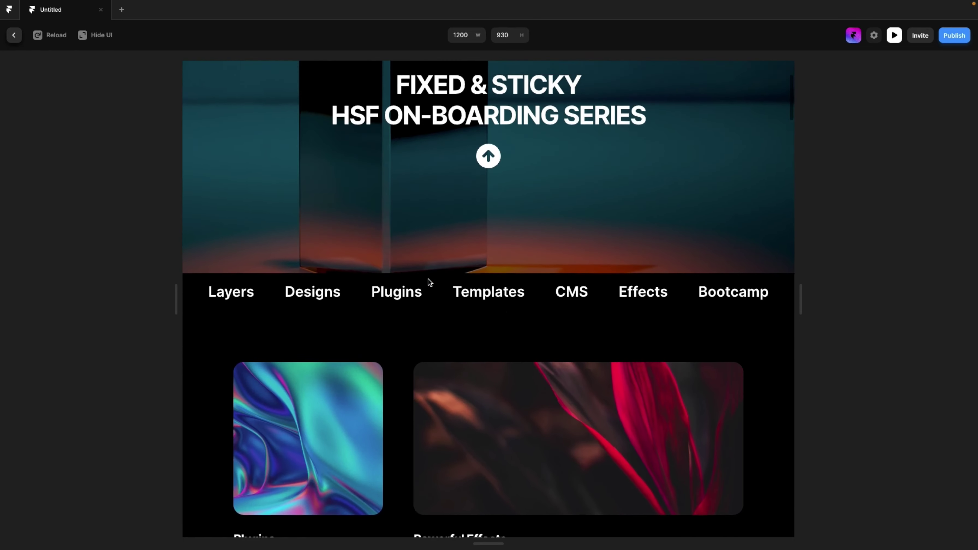
pyautogui.scroll(-3, 428, 279)
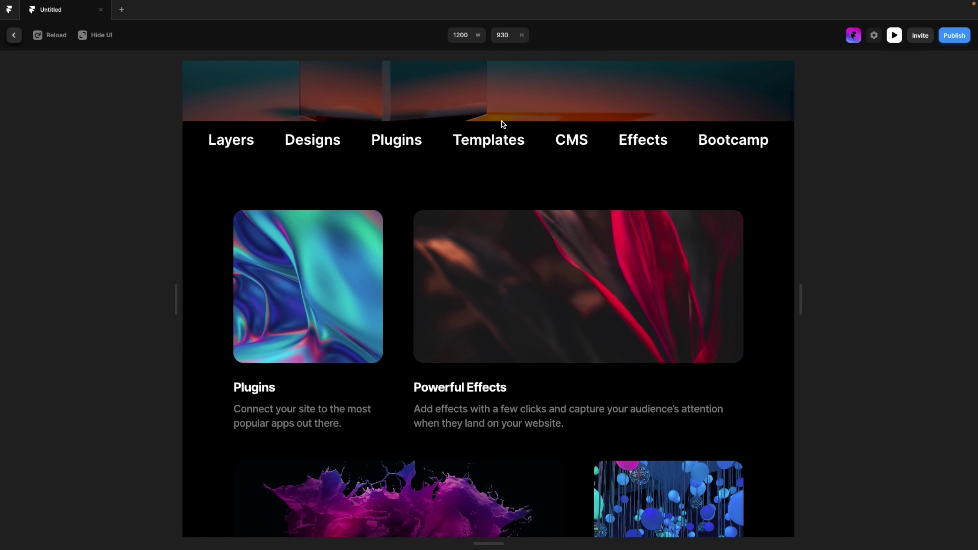
pyautogui.scroll(-1, 480, 105)
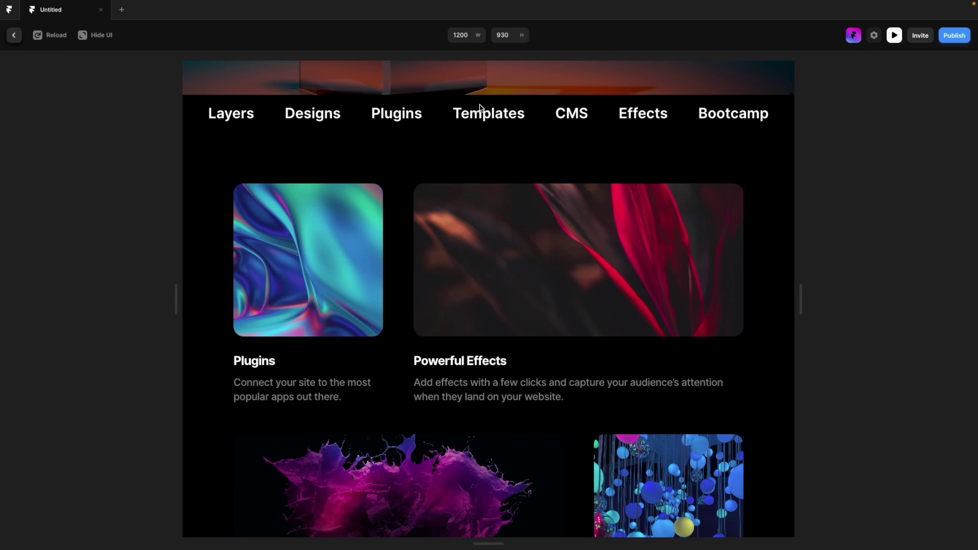
pyautogui.scroll(3, 480, 105)
pyautogui.scroll(-3, 480, 104)
pyautogui.scroll(8, 479, 105)
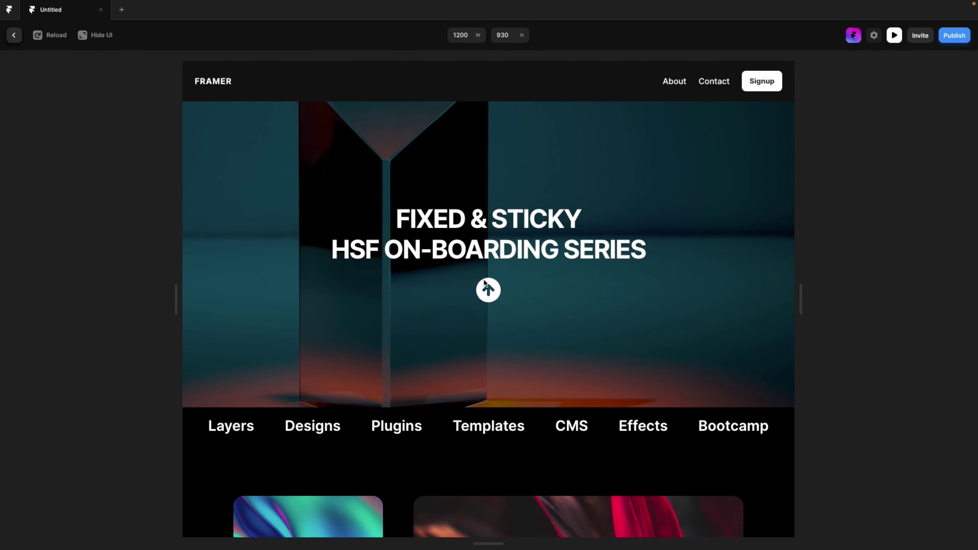
pyautogui.scroll(-4, 660, 435)
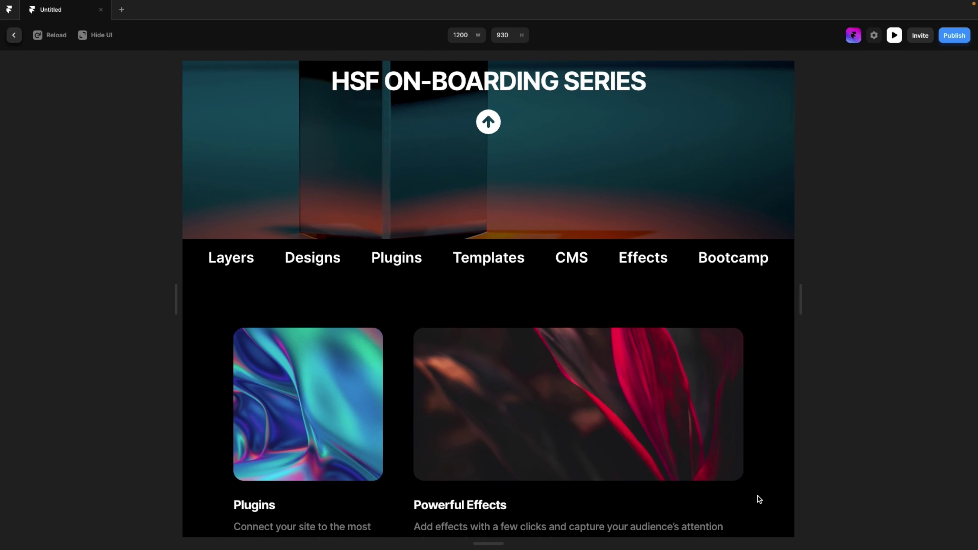
pyautogui.scroll(-5, 757, 497)
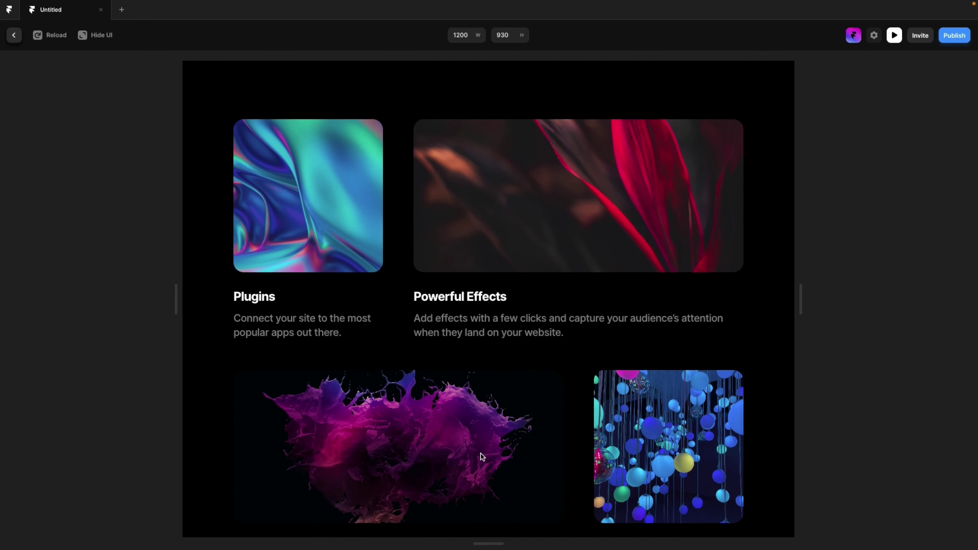
pyautogui.scroll(3, 481, 454)
pyautogui.scroll(-2, 459, 177)
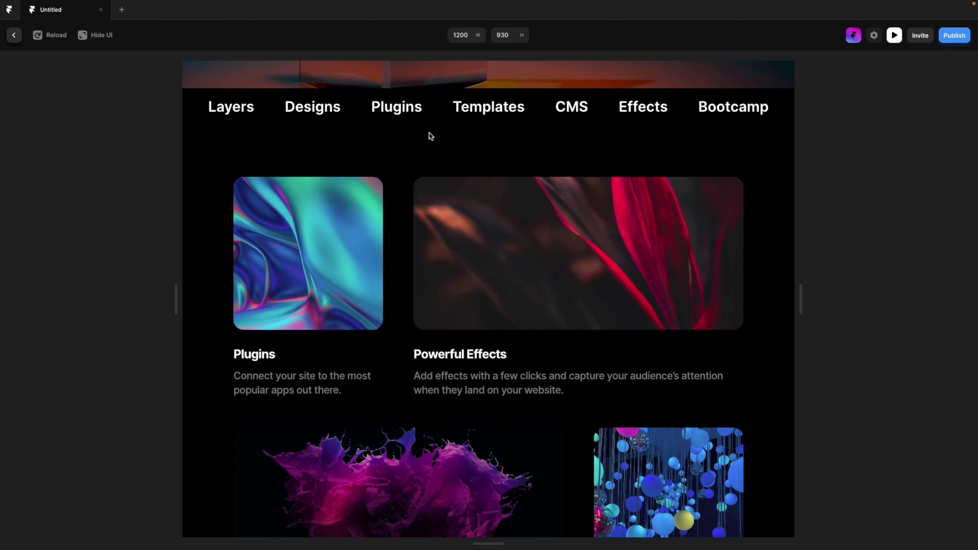
pyautogui.scroll(-1, 430, 195)
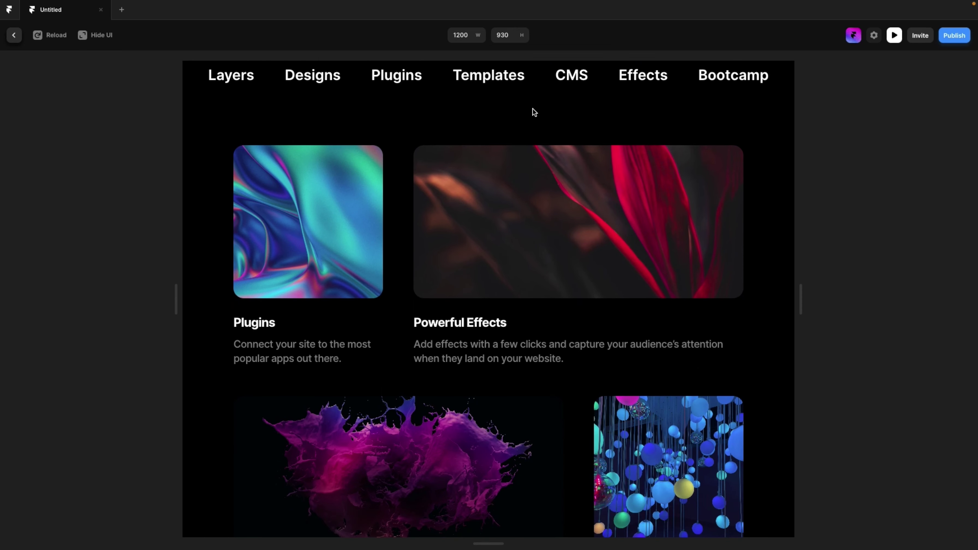
# Examine the card grid and the two image-and-text sections further down the preview, then return to the editor
pyautogui.scroll(-20, 464, 204)
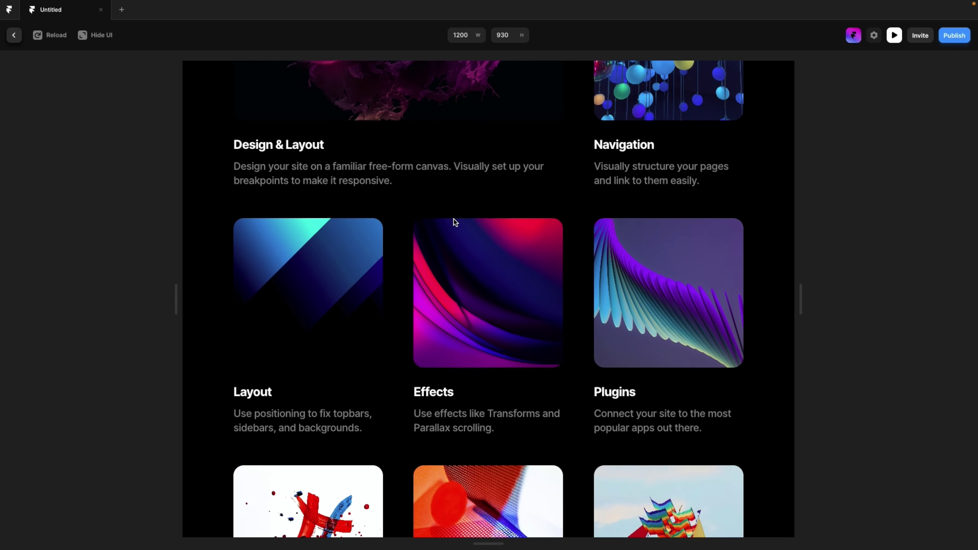
pyautogui.scroll(-2, 464, 303)
pyautogui.scroll(-2, 485, 222)
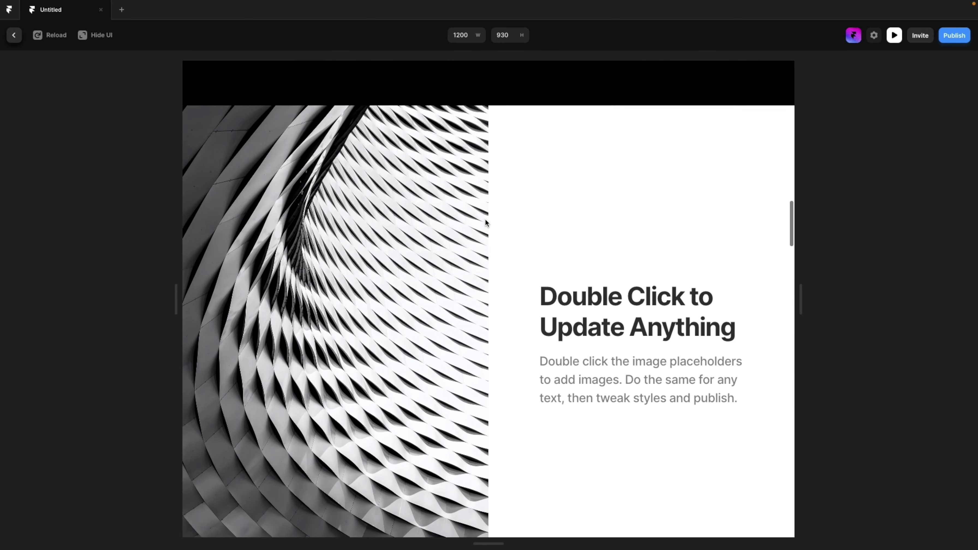
pyautogui.scroll(-2, 486, 219)
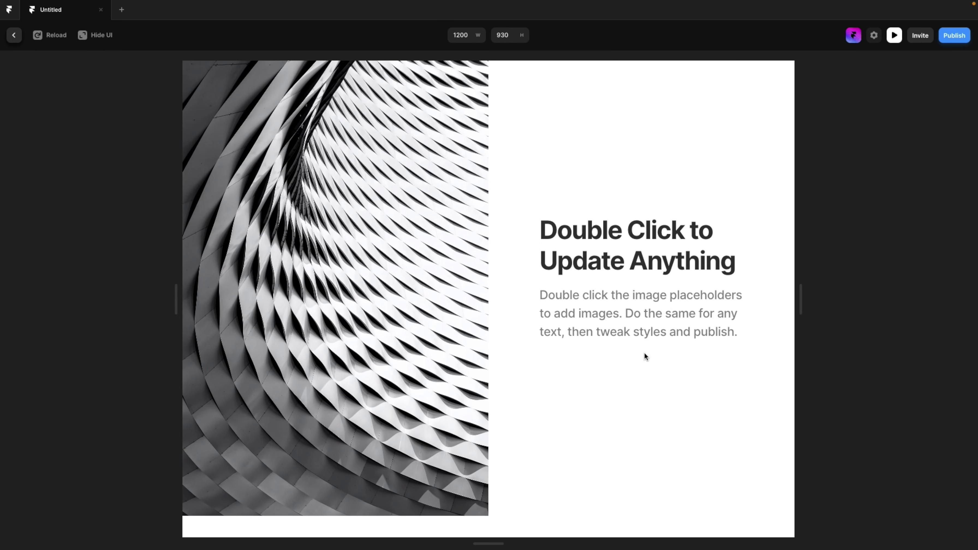
pyautogui.scroll(-10, 644, 352)
pyautogui.scroll(-10, 645, 352)
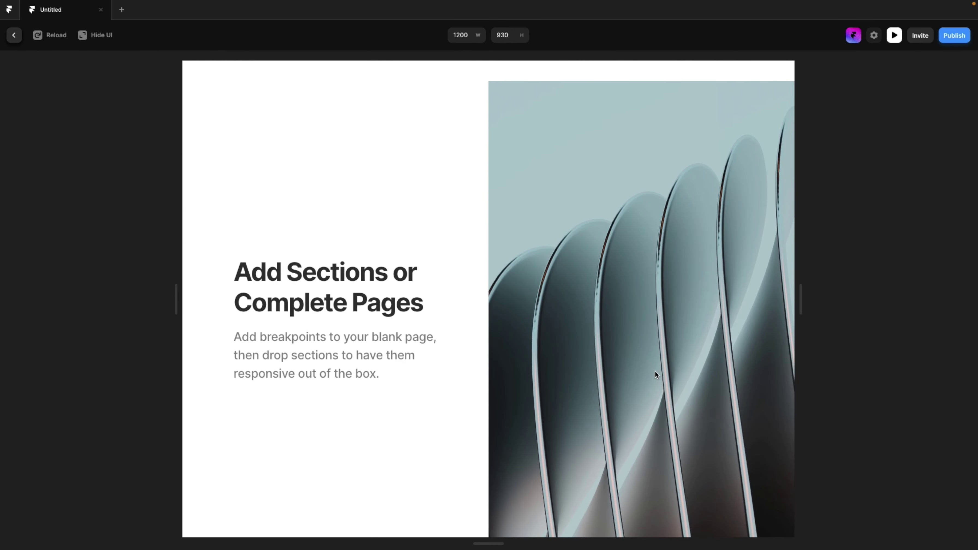
pyautogui.scroll(-13, 377, 394)
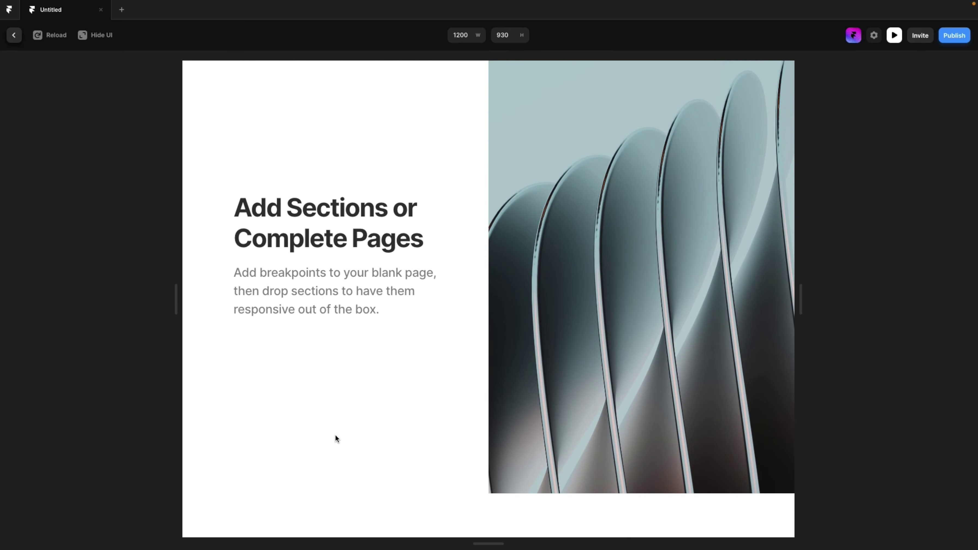
pyautogui.scroll(-15, 335, 435)
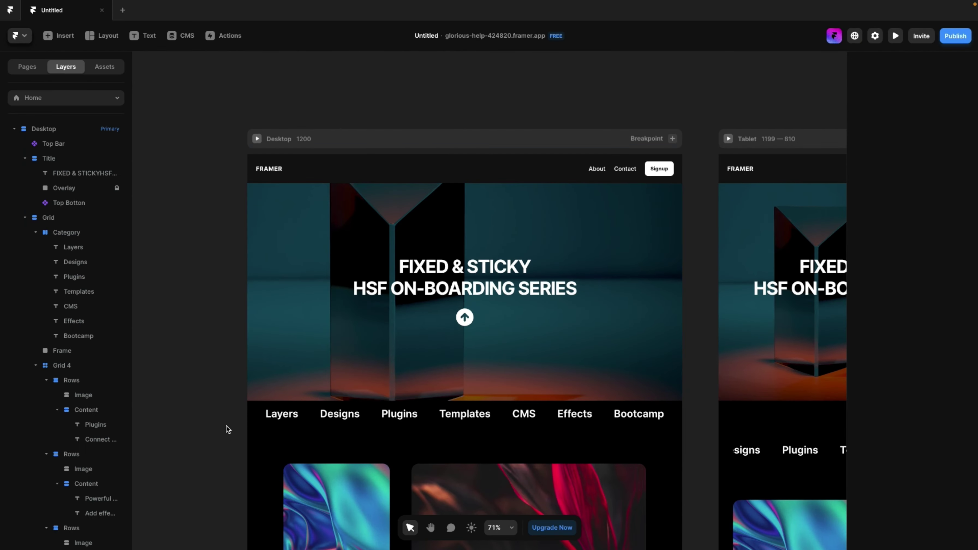
# Set the Top Bar's position type to Fixed and check its scrolling behavior in the Desktop preview
pyautogui.click(410, 181)
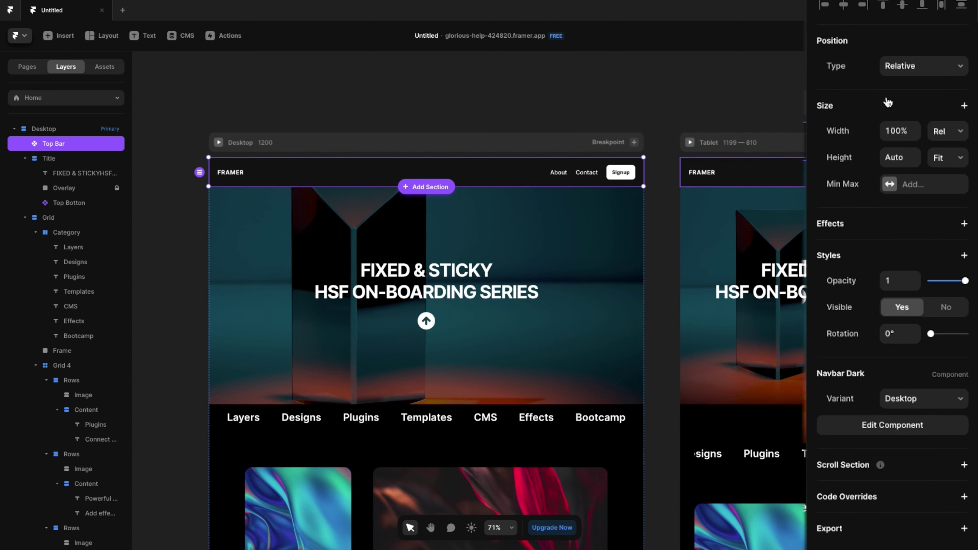
pyautogui.click(923, 69)
pyautogui.click(923, 80)
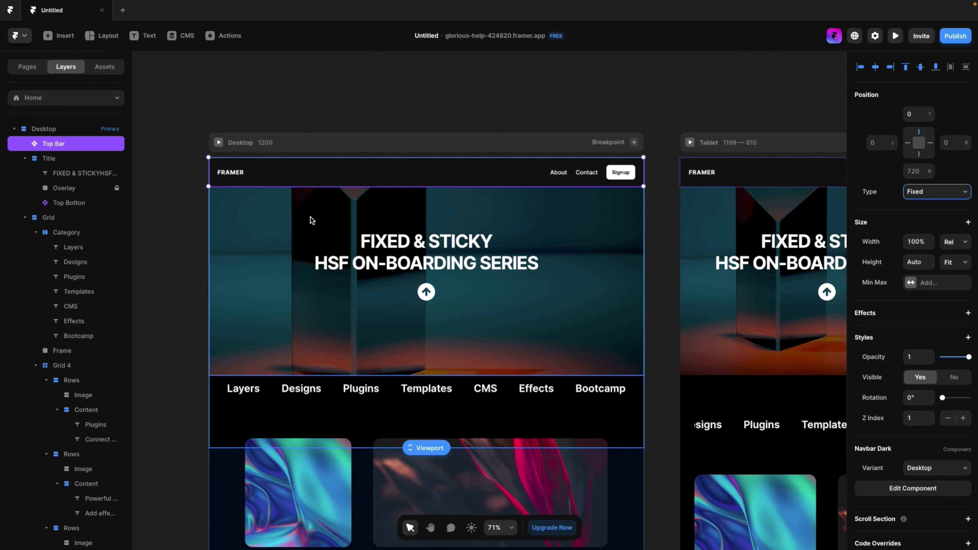
pyautogui.click(218, 143)
pyautogui.scroll(-6, 481, 273)
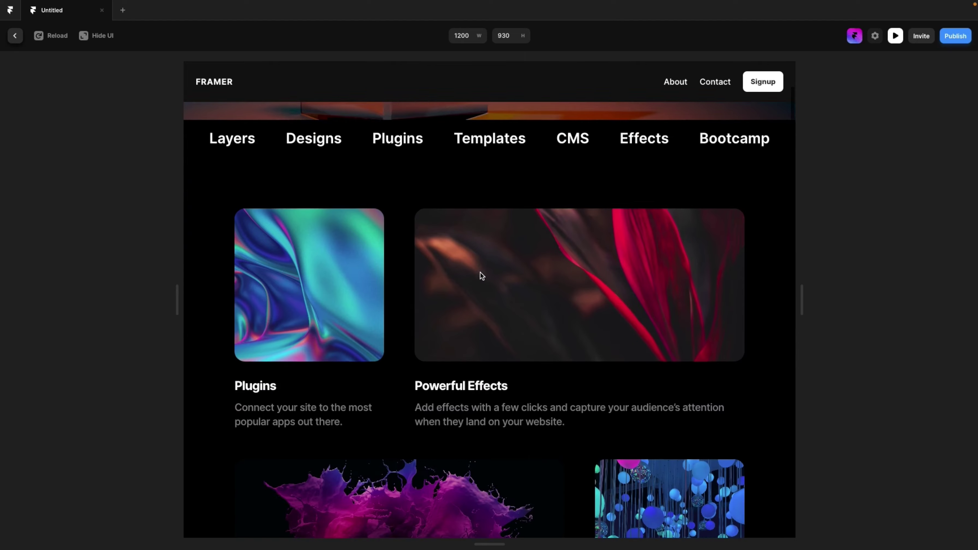
pyautogui.scroll(10, 480, 273)
pyautogui.click(14, 35)
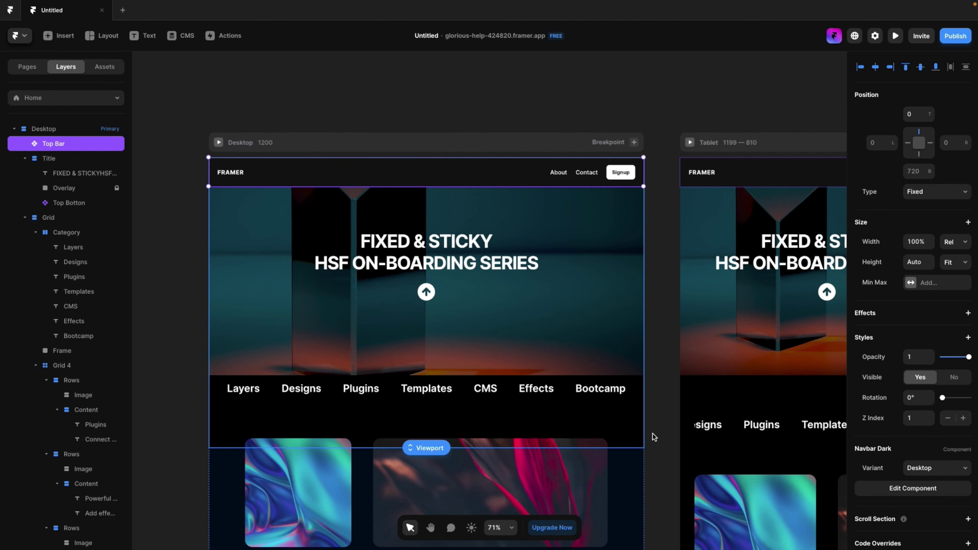
pyautogui.hscroll(-1, 653, 434)
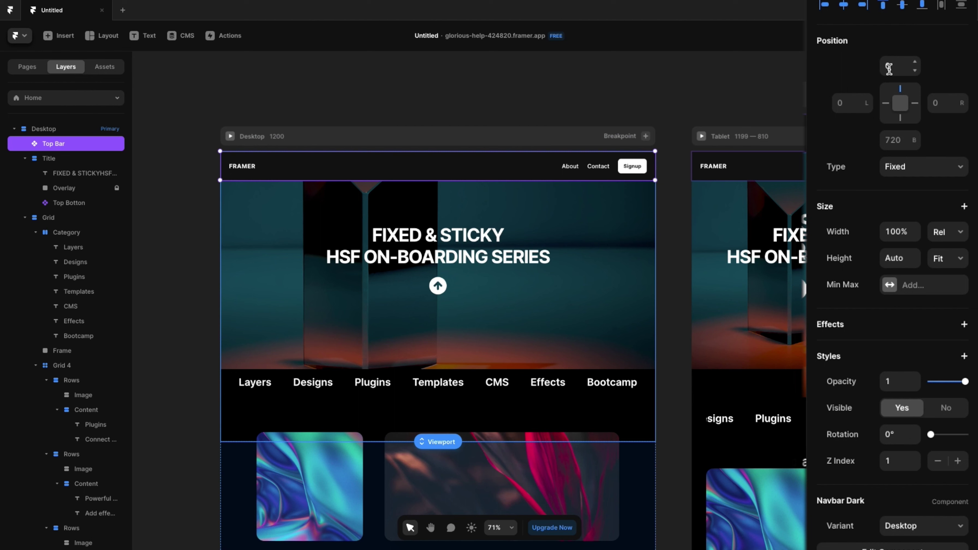
# Remove the #111111 fill from the Desktop variant of the Top Bar component and return to the Home page
pyautogui.press('Escape')
pyautogui.doubleClick(357, 169)
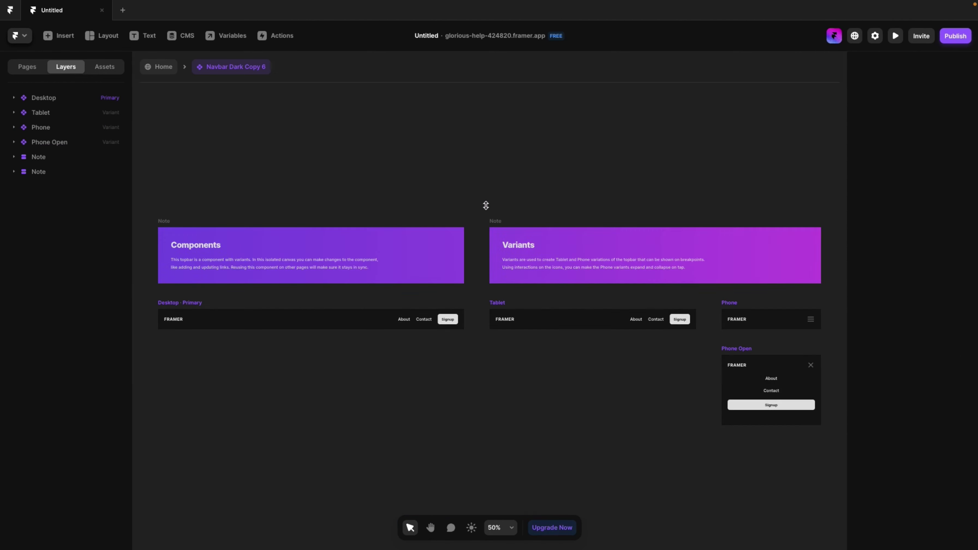
pyautogui.hscroll(-3, 261, 308)
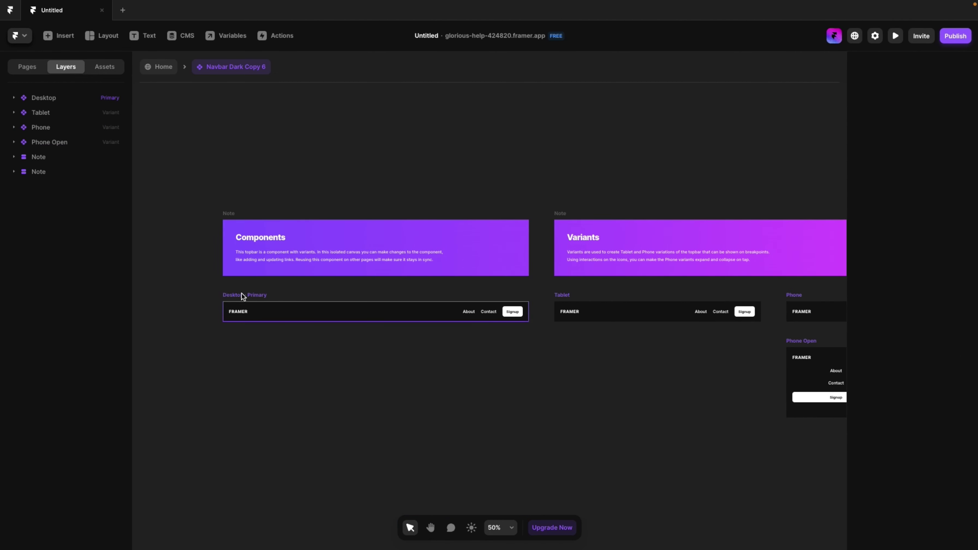
pyautogui.click(242, 293)
pyautogui.scroll(-3, 951, 416)
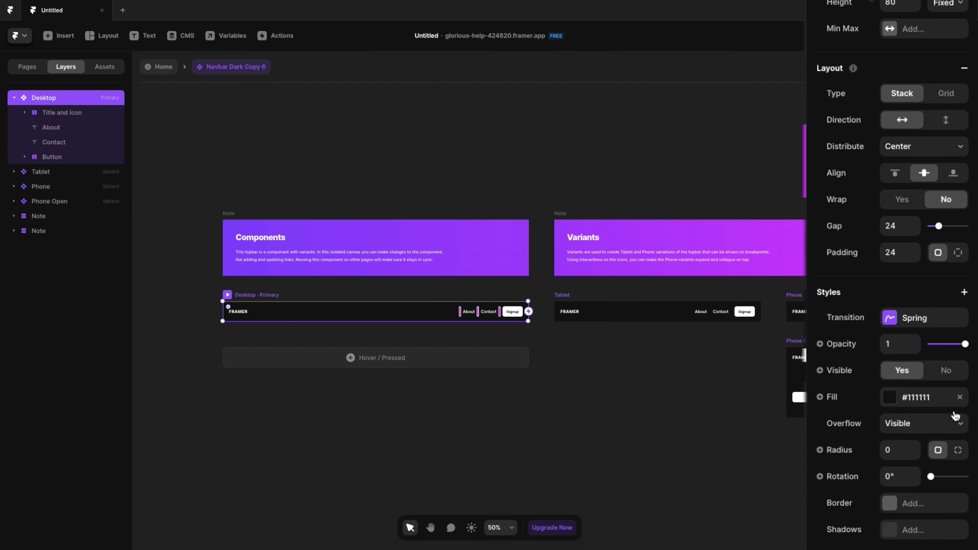
pyautogui.click(961, 397)
pyautogui.click(147, 66)
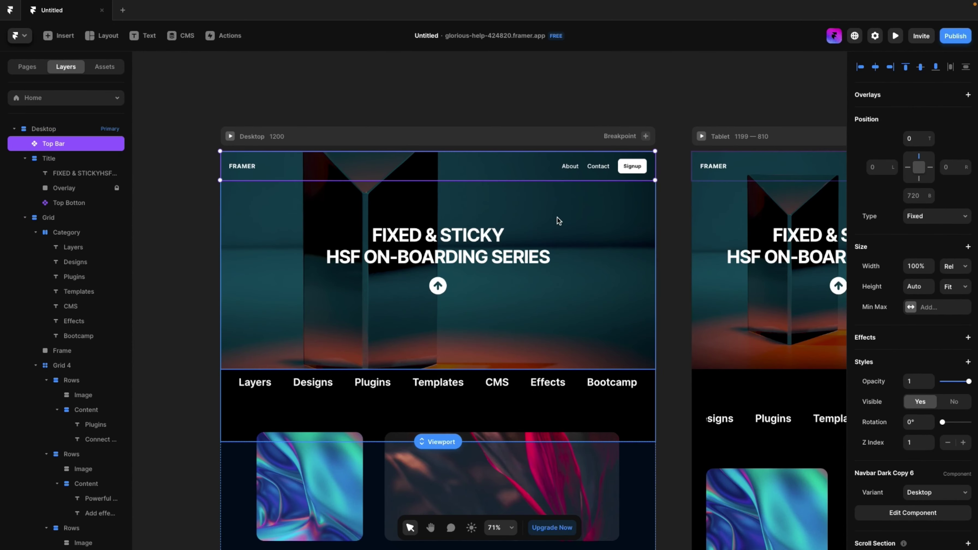
pyautogui.scroll(1, 557, 218)
pyautogui.press('Escape')
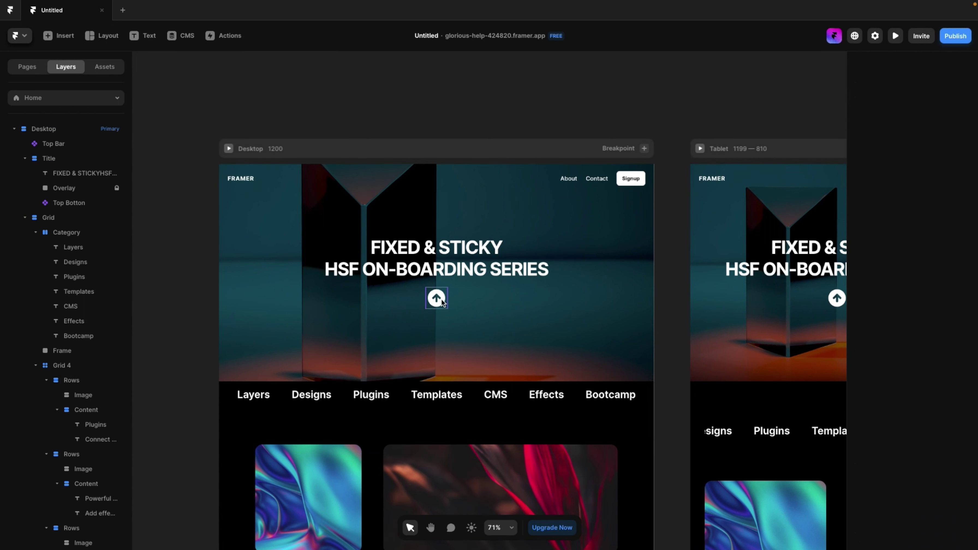
# Inspect the position type options available for the Top Botton arrow icon nested inside Title
pyautogui.click(443, 303)
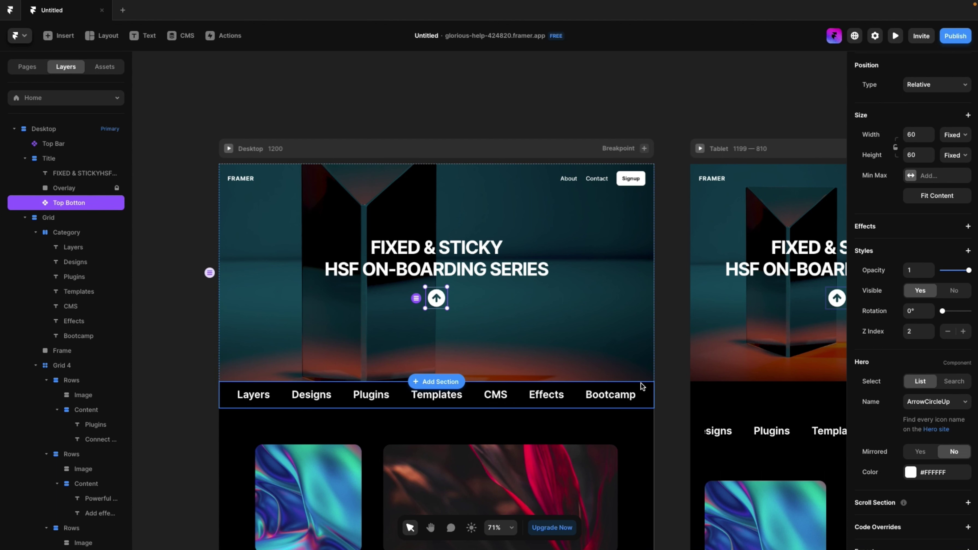
pyautogui.scroll(3, 942, 116)
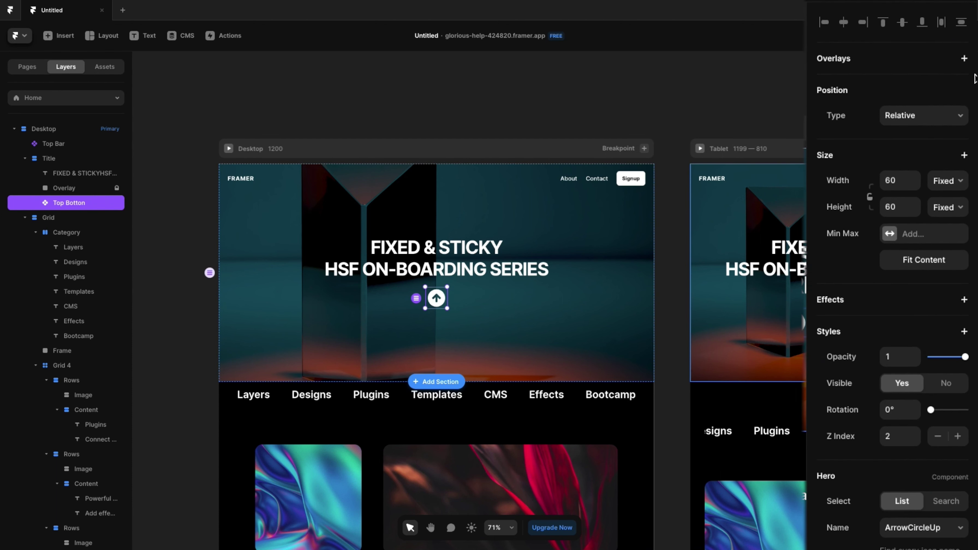
pyautogui.click(941, 116)
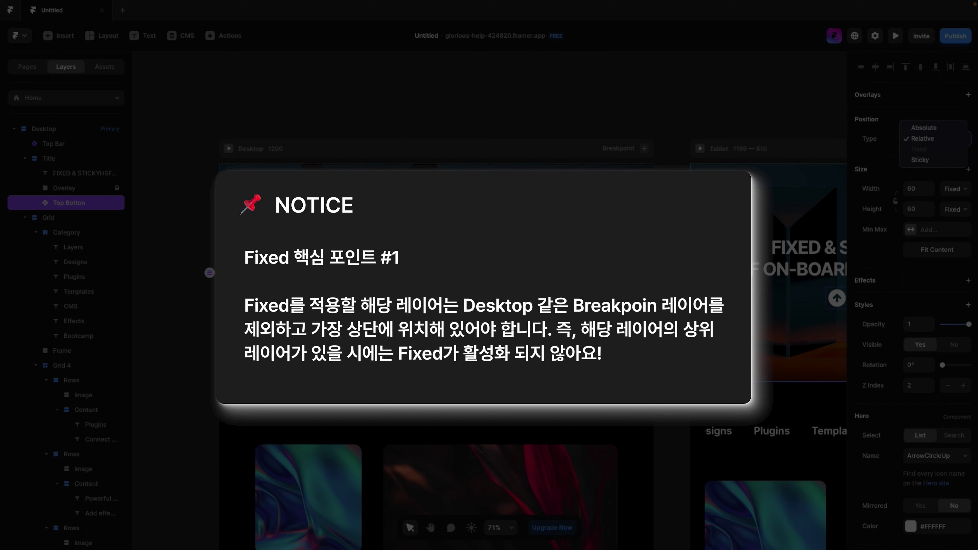
pyautogui.press('Escape')
# Select the Desktop, Tablet and Phone breakpoints in turn to examine the page's top-level frames
pyautogui.scroll(-5, 489, 462)
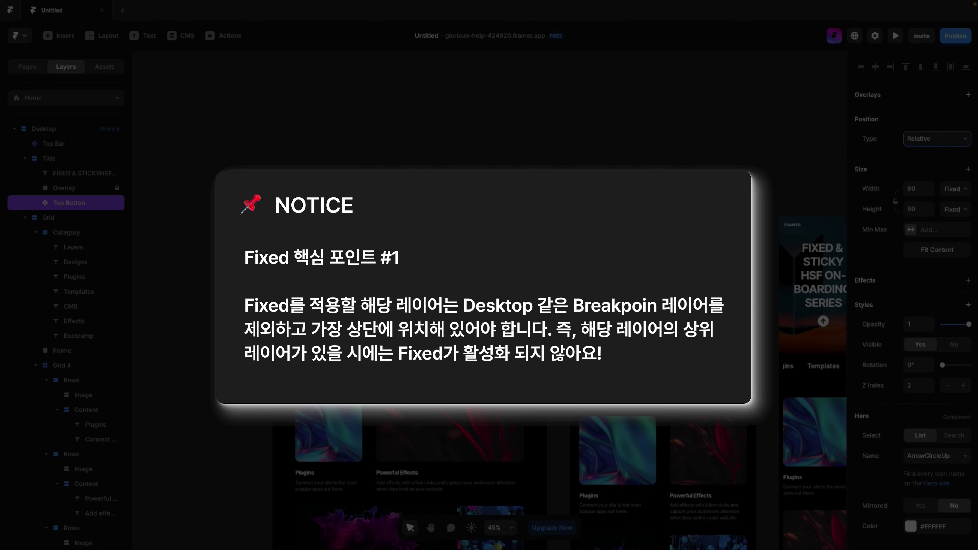
pyautogui.hscroll(2, 489, 462)
pyautogui.click(217, 168)
pyautogui.click(636, 166)
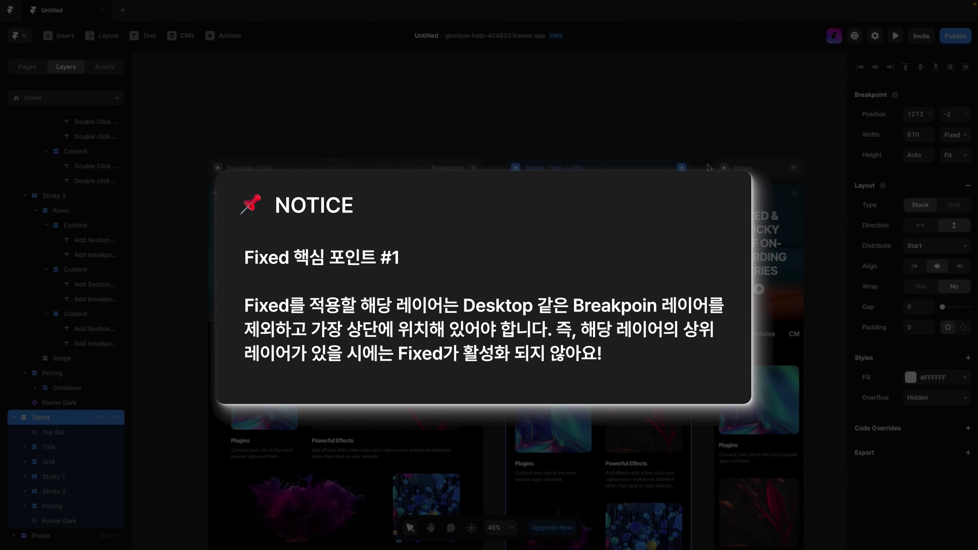
pyautogui.click(756, 187)
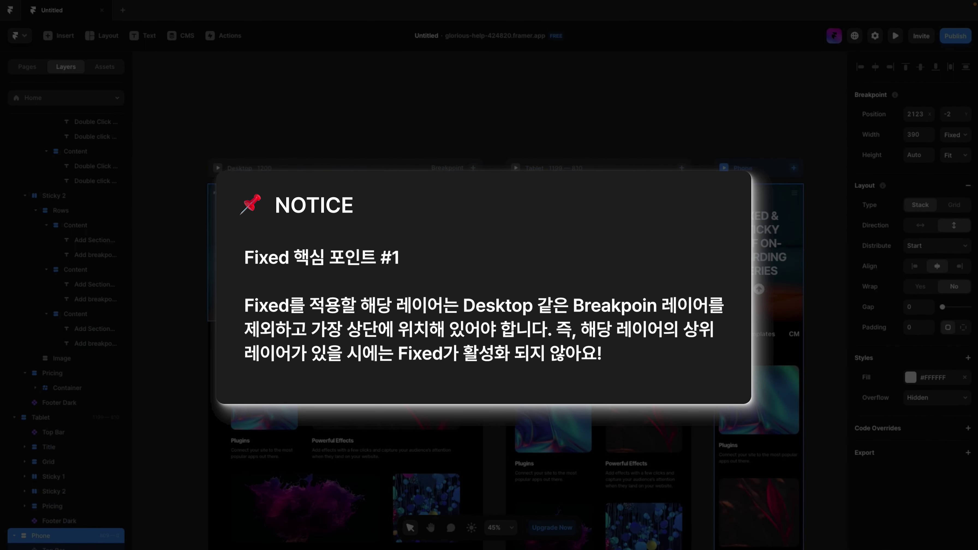
# Examine how the Top Botton layer is nested under Title within the Desktop breakpoint
pyautogui.scroll(3, 489, 293)
pyautogui.click(70, 203)
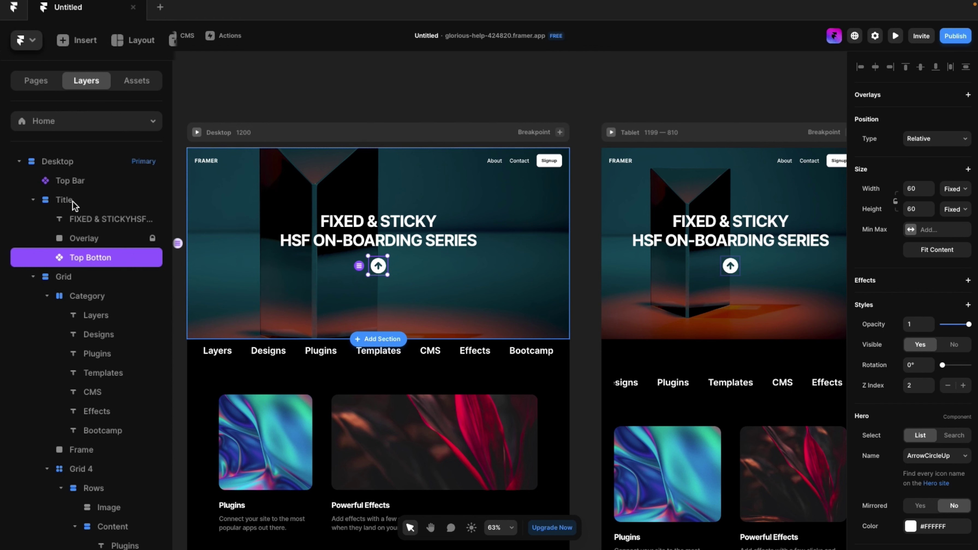
pyautogui.click(72, 201)
pyautogui.click(77, 264)
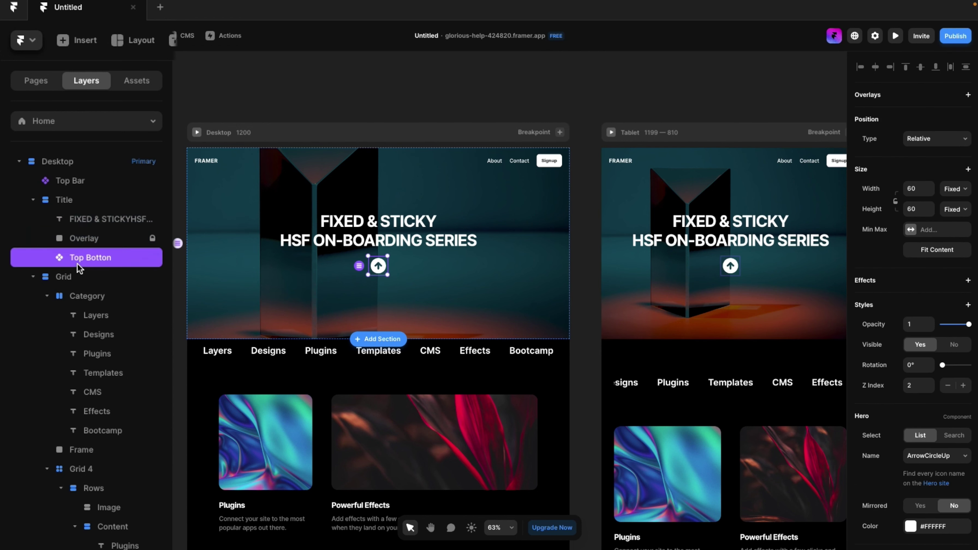
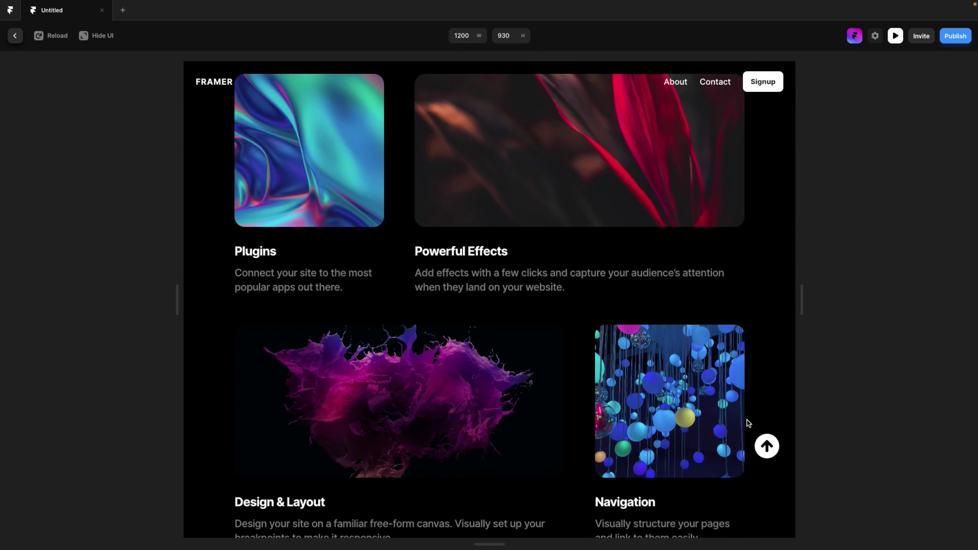
# Leave the preview and pin the Top Botton icon to the viewport's bottom edge instead of its top, with offsets 60 bottom and 20 right
pyautogui.scroll(15, 748, 423)
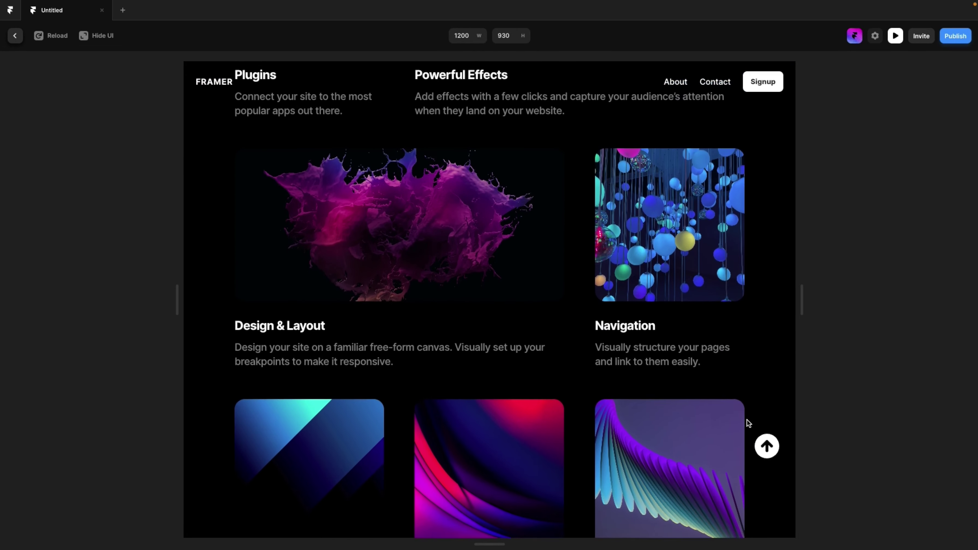
pyautogui.press('Escape')
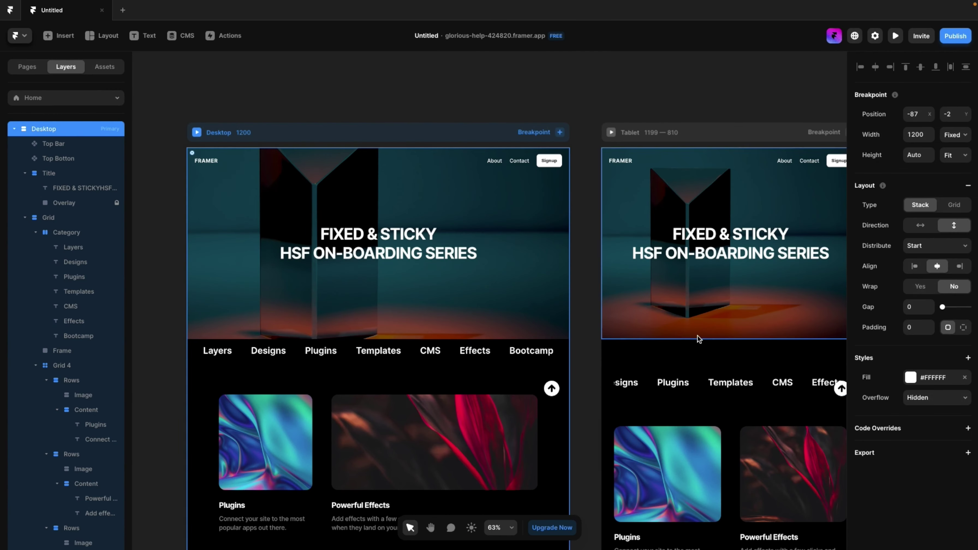
pyautogui.click(552, 388)
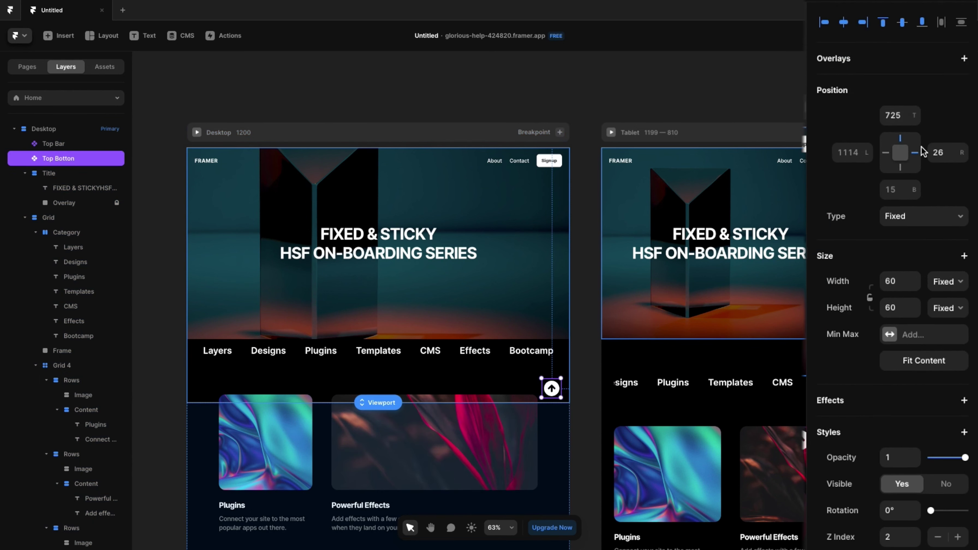
pyautogui.click(887, 117)
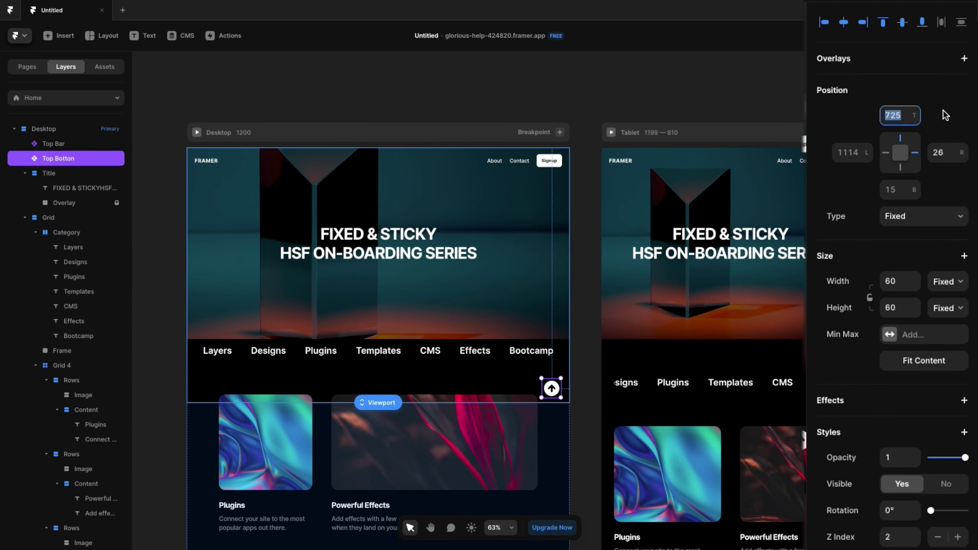
pyautogui.press('Return')
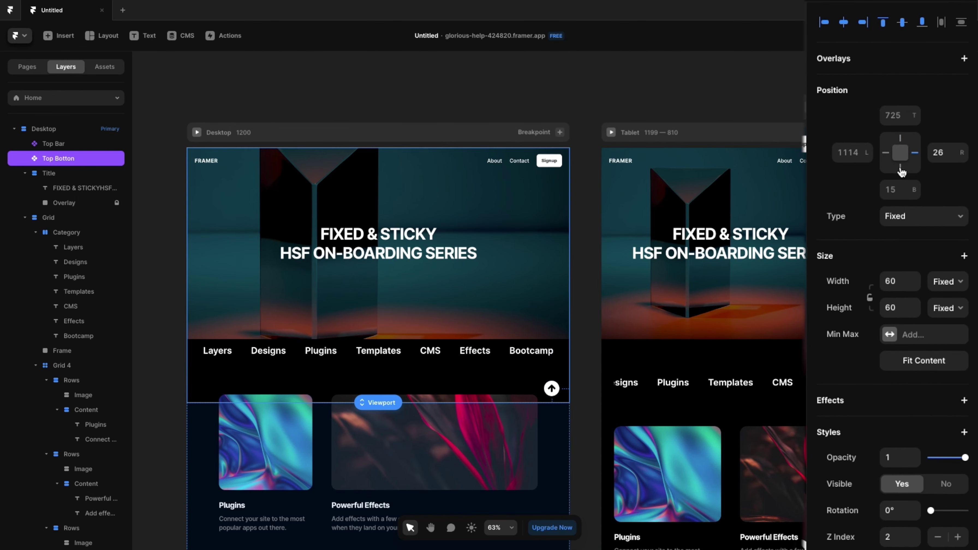
pyautogui.click(900, 193)
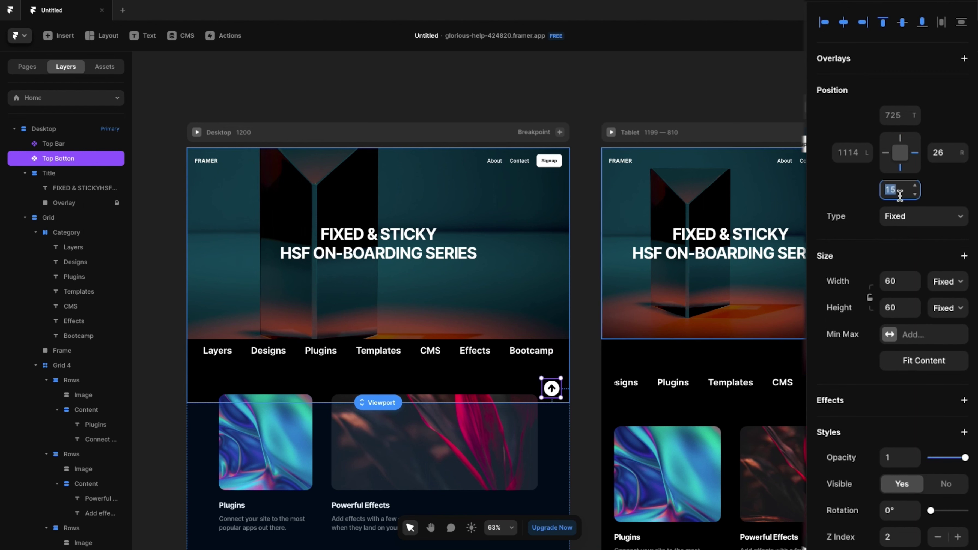
pyautogui.write('60')
pyautogui.press('Return')
pyautogui.click(946, 152)
pyautogui.write('2')
pyautogui.press('Return')
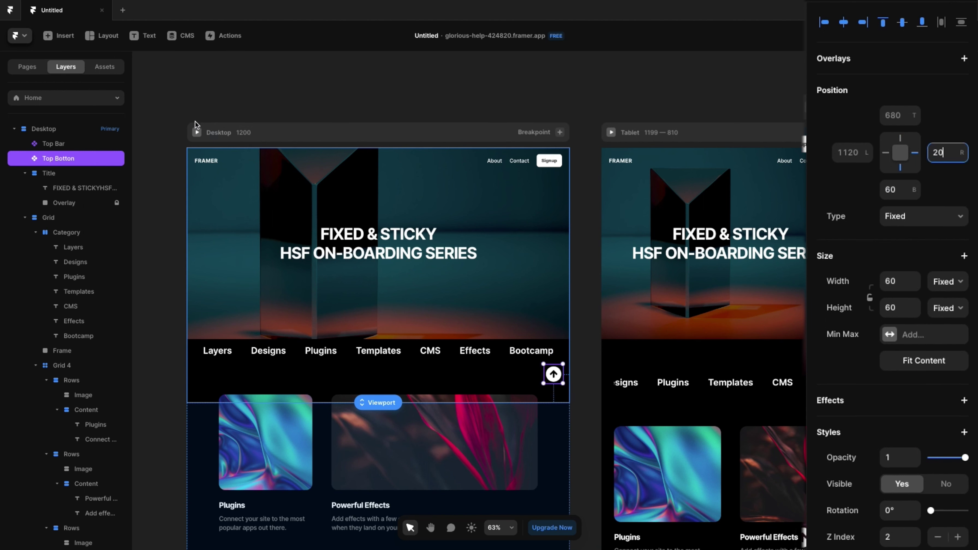
# Preview the Desktop page, check the arrow icon while scrolling and at a preview width of 1870, and return to the editor
pyautogui.click(197, 132)
pyautogui.scroll(-15, 683, 382)
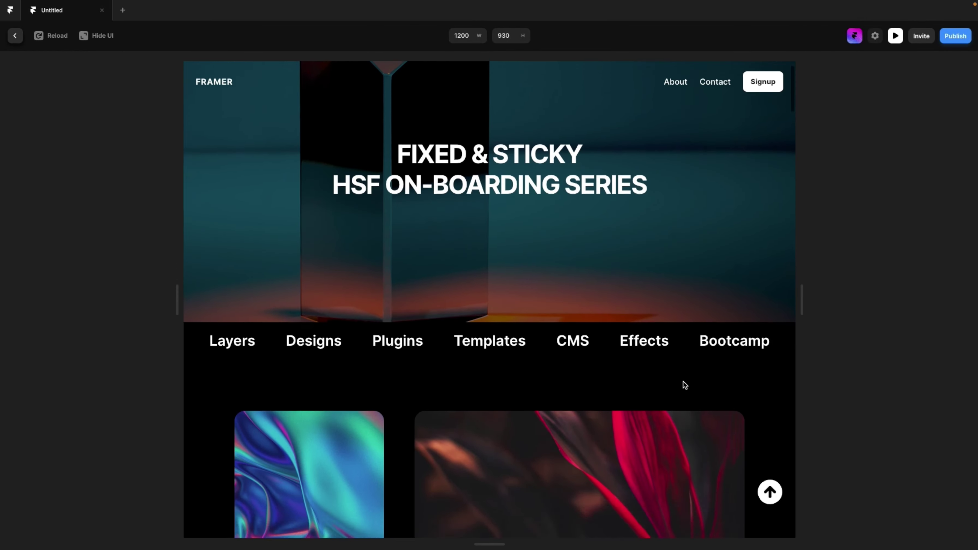
pyautogui.scroll(14, 683, 342)
pyautogui.scroll(2, 682, 341)
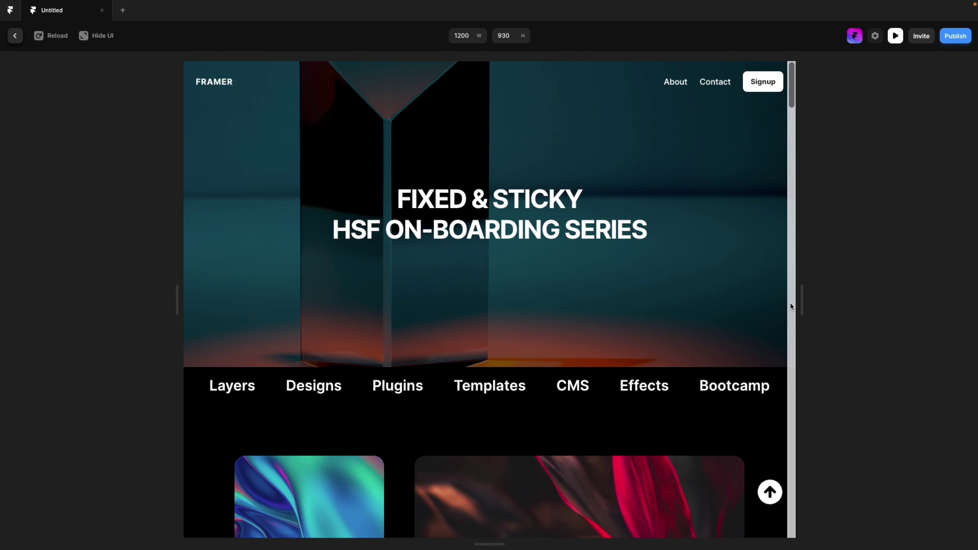
pyautogui.moveTo(801, 304); pyautogui.dragTo(976, 318)
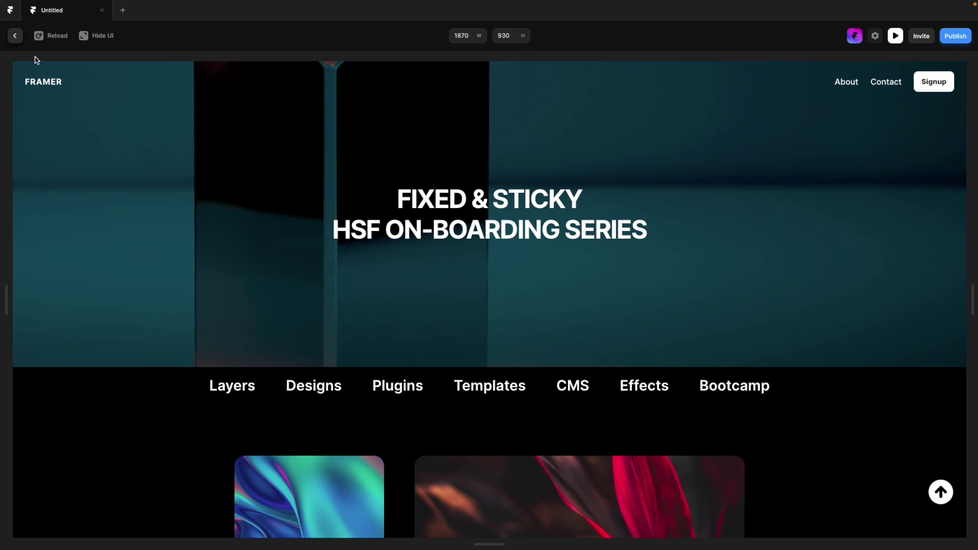
pyautogui.click(15, 37)
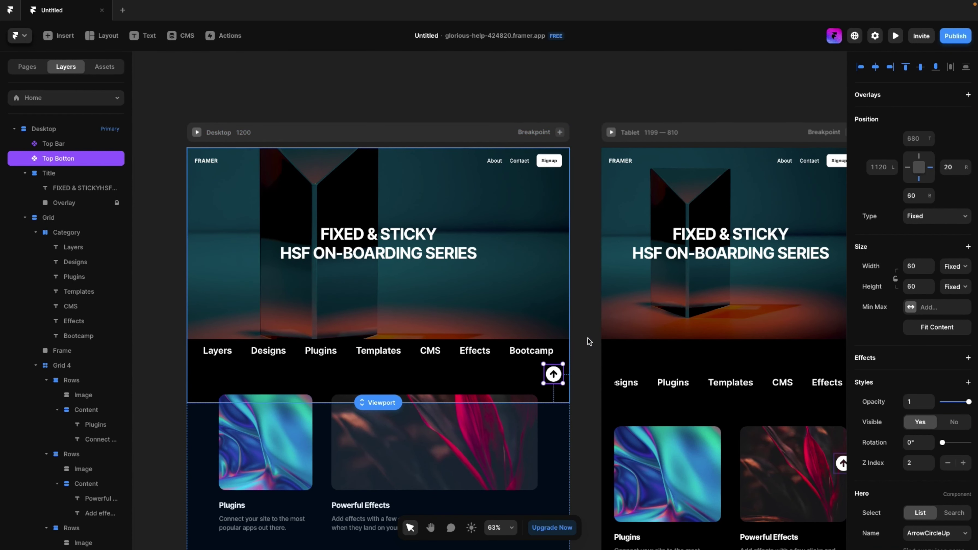
# Set the Category bar's position type to Sticky
pyautogui.click(453, 315)
pyautogui.scroll(-3, 452, 315)
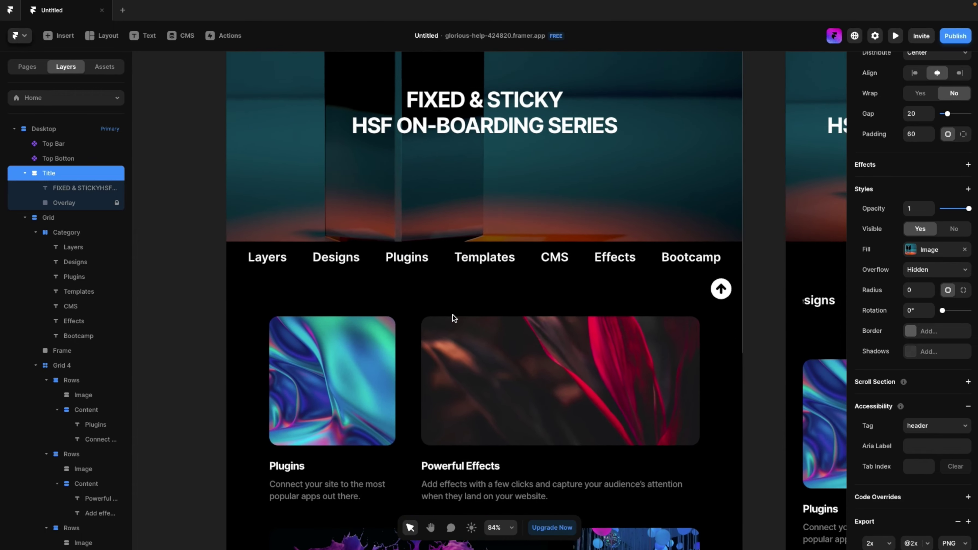
pyautogui.scroll(3, 452, 315)
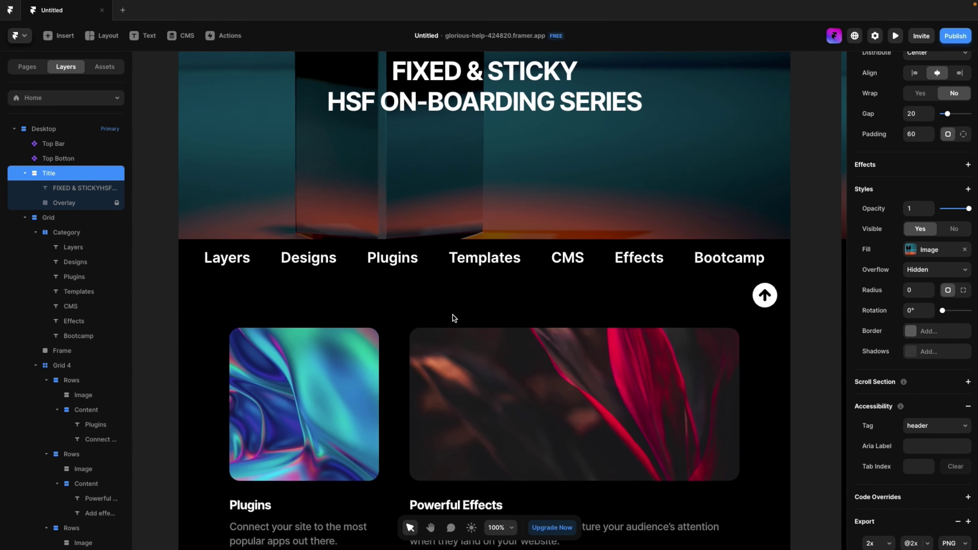
pyautogui.scroll(-2, 452, 316)
pyautogui.click(433, 176)
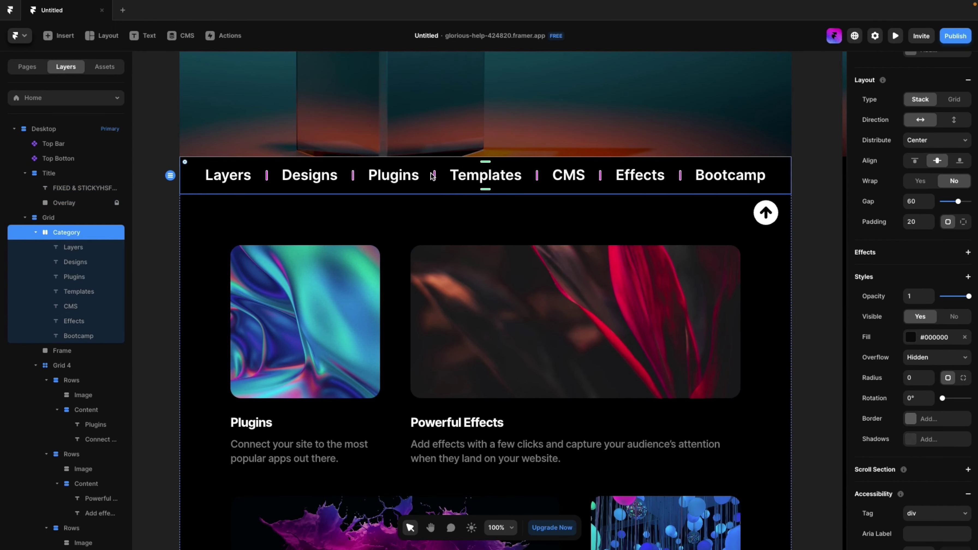
pyautogui.scroll(5, 916, 128)
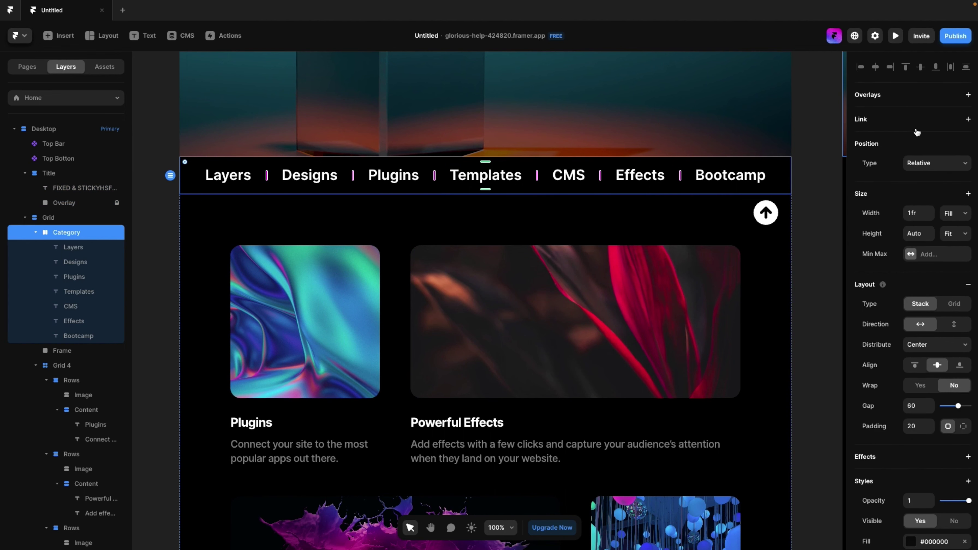
pyautogui.click(912, 147)
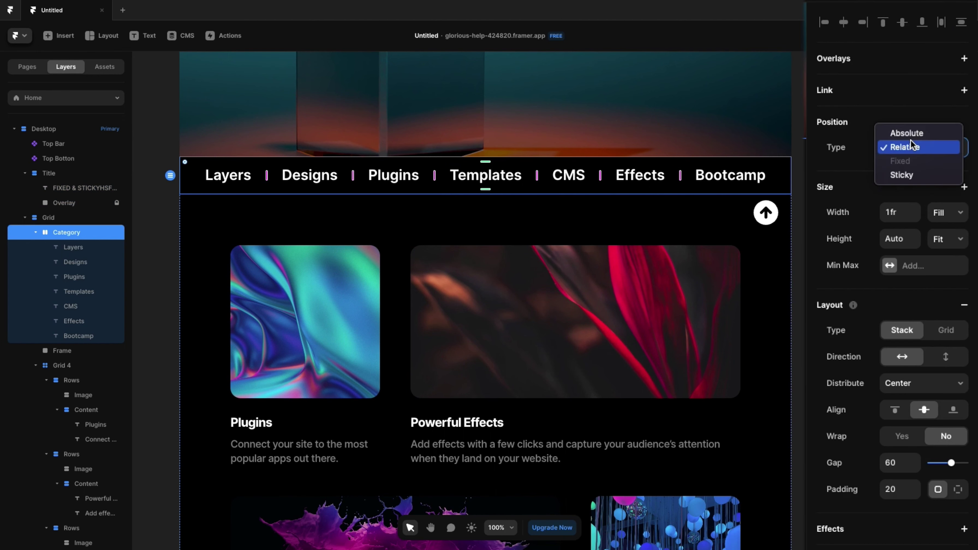
pyautogui.click(908, 175)
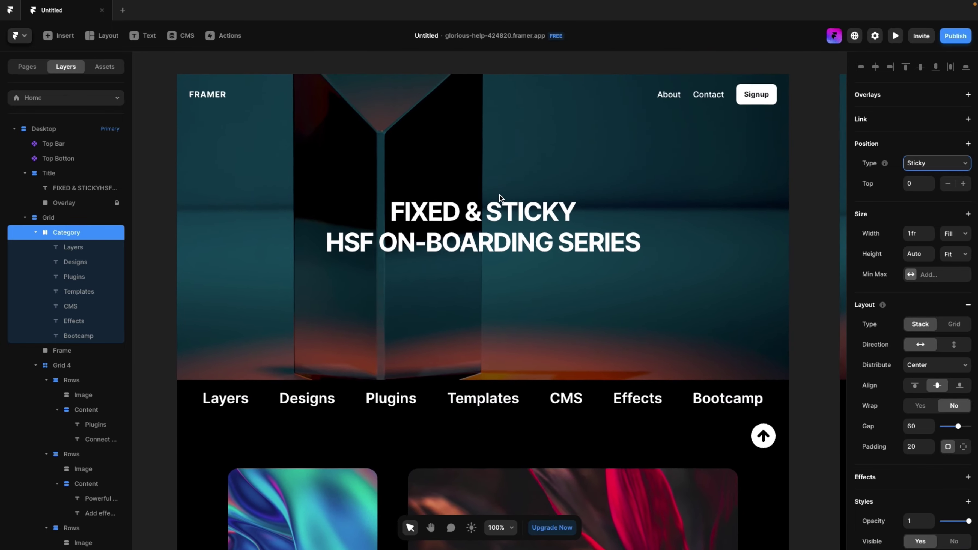
# Preview the page, check how the Category bar behaves while scrolling, and return to the editor
pyautogui.click(896, 36)
pyautogui.scroll(-10, 564, 279)
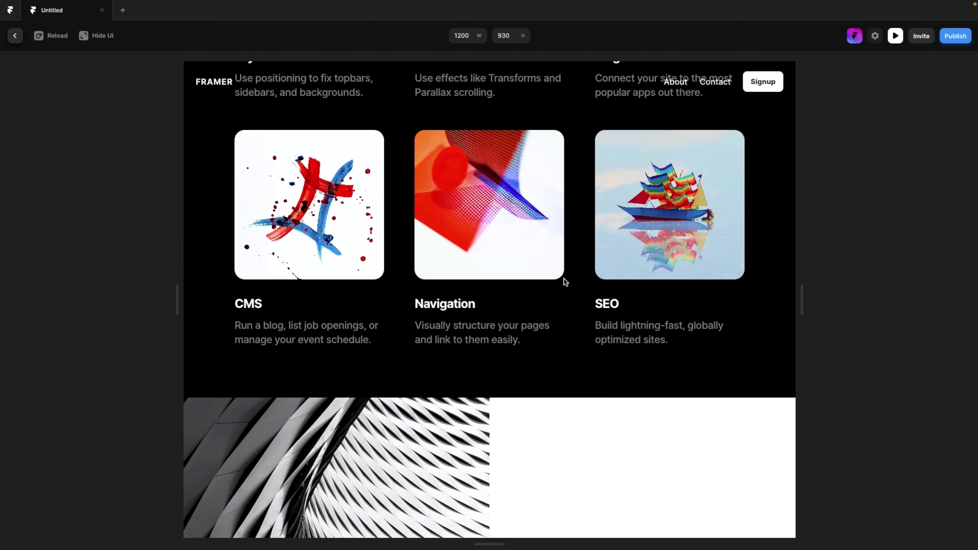
pyautogui.scroll(15, 564, 278)
pyautogui.press('Escape')
# Check the rest of the previewed grid section, return to the editor, and examine the Category bar's parent layers Grid and Desktop
pyautogui.scroll(-3, 472, 369)
pyautogui.scroll(-1, 472, 369)
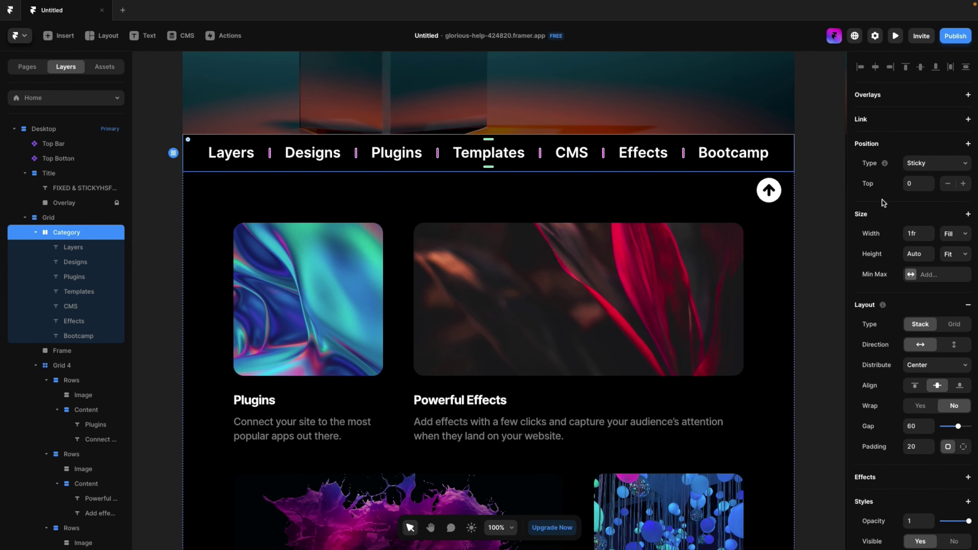
pyautogui.scroll(1, 450, 188)
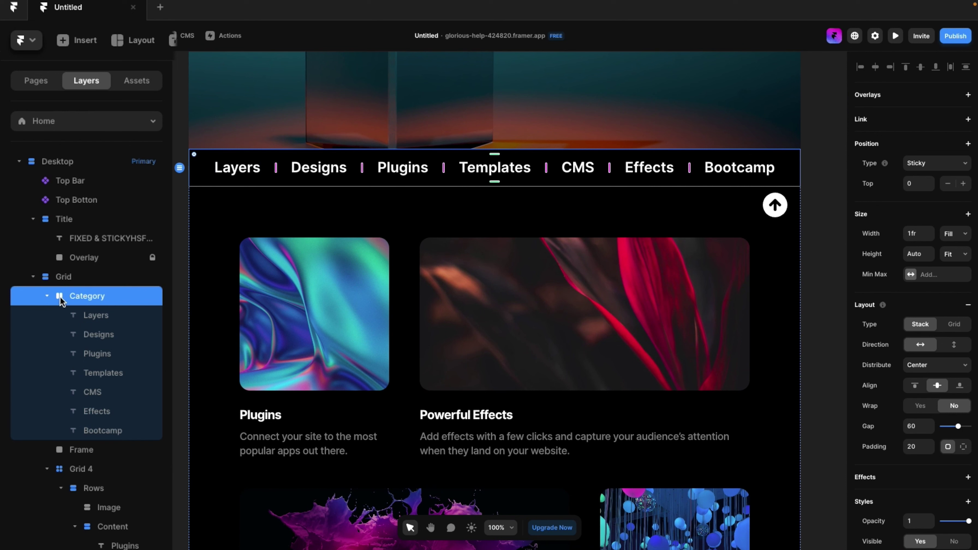
pyautogui.click(51, 282)
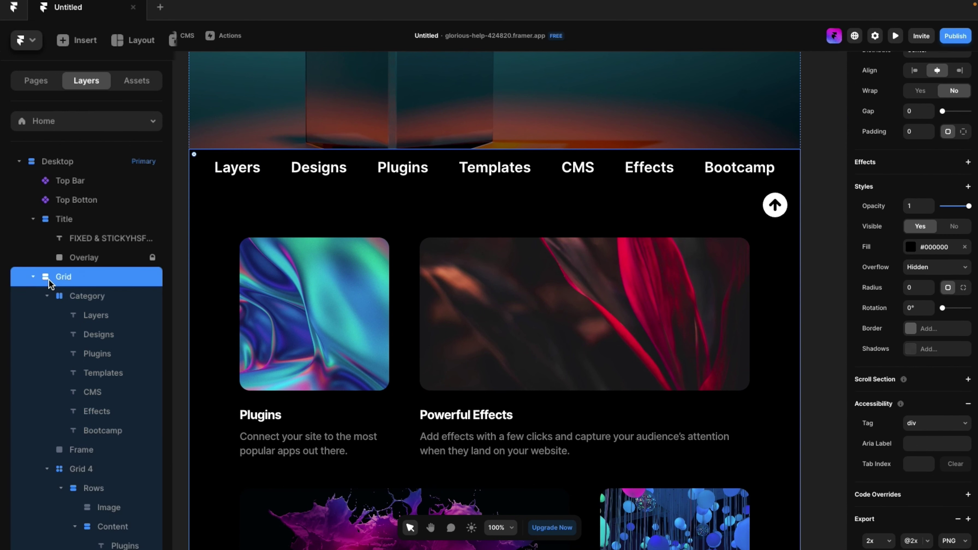
pyautogui.click(57, 161)
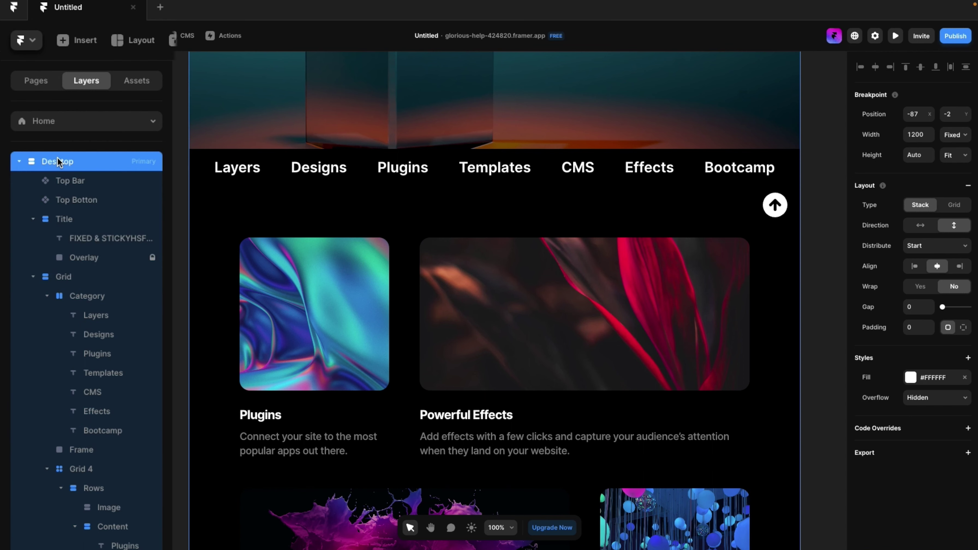
pyautogui.click(60, 280)
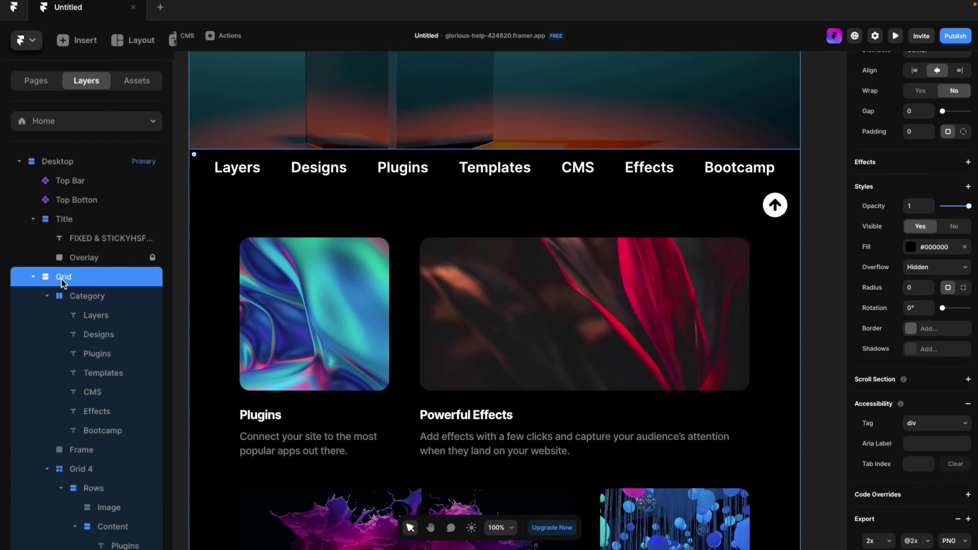
pyautogui.click(445, 184)
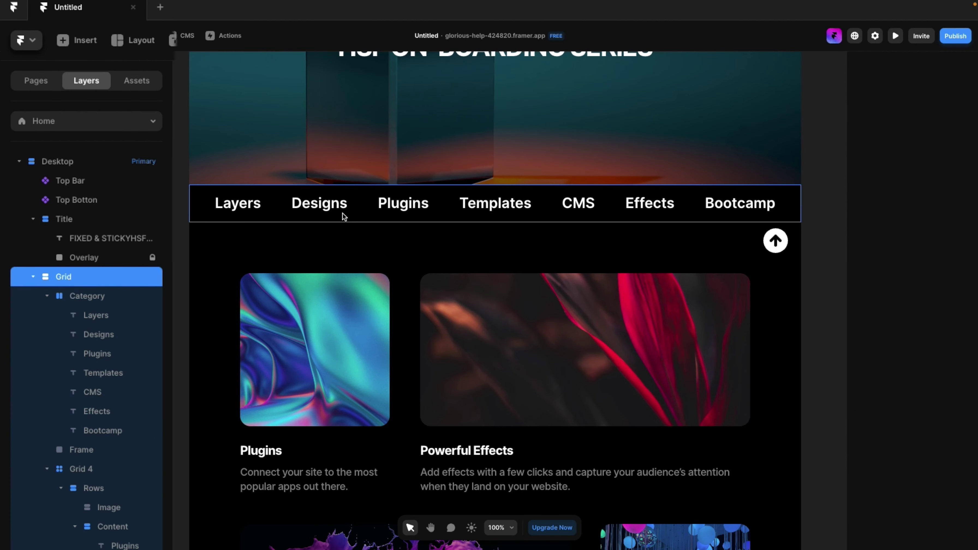
pyautogui.click(342, 214)
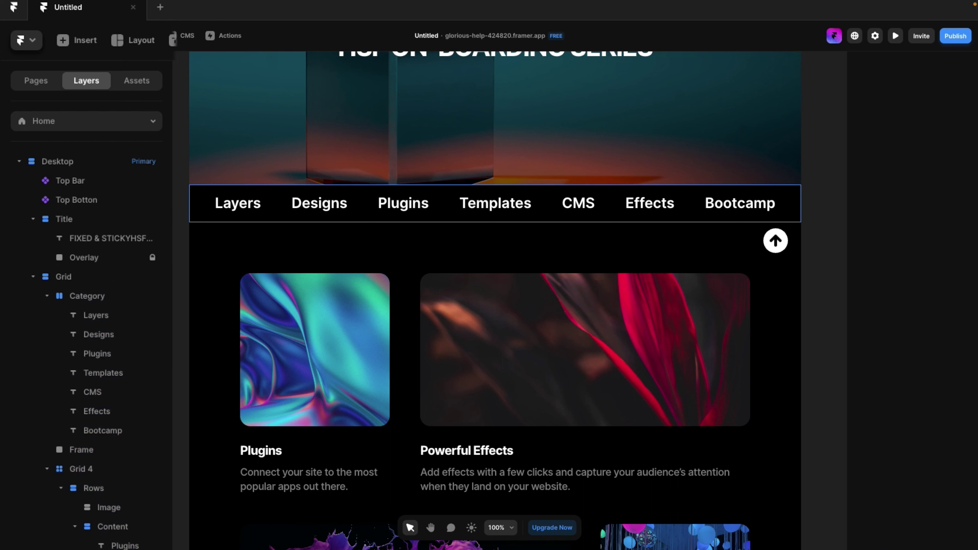
# Set the overflow of the Grid layer that contains the Category bar to Visible
pyautogui.click(75, 285)
pyautogui.scroll(-10, 892, 319)
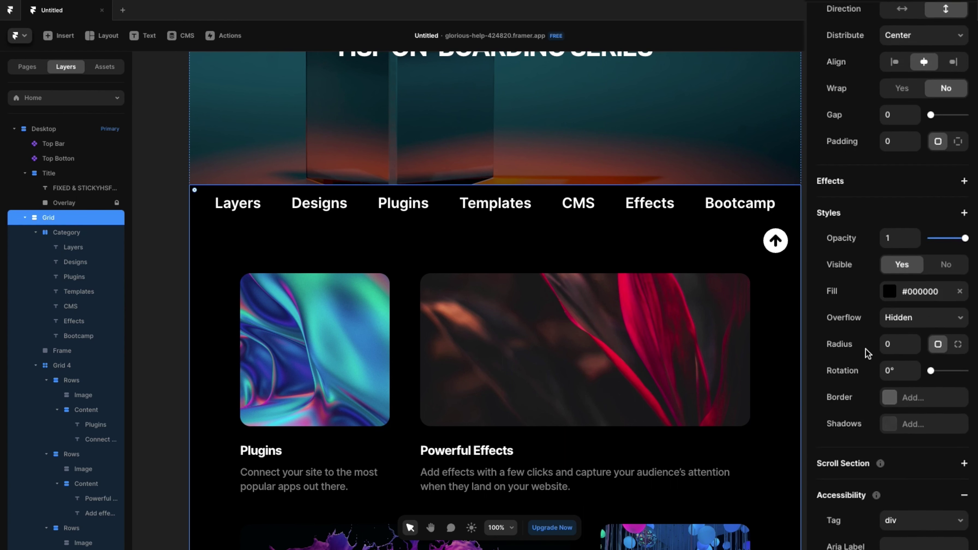
pyautogui.click(911, 239)
pyautogui.click(909, 254)
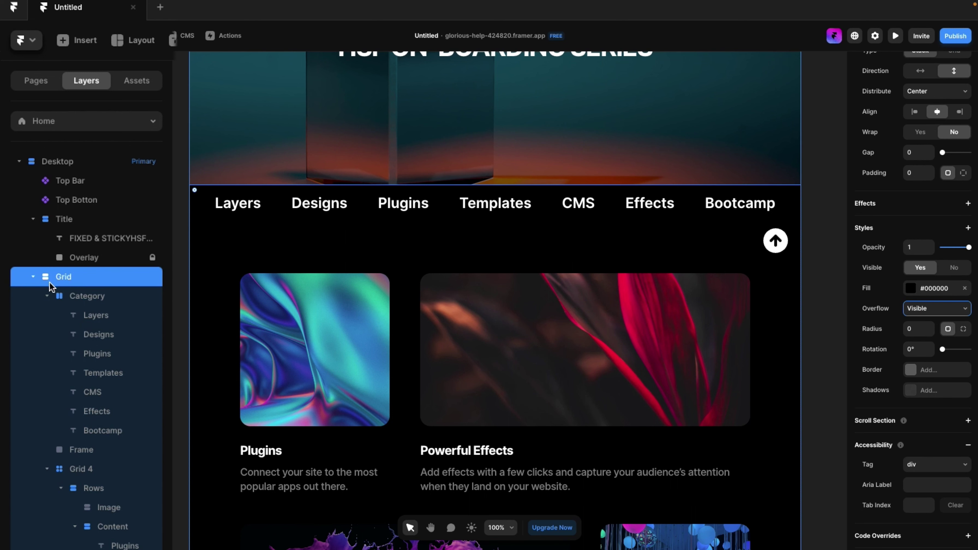
# Set the Desktop breakpoint's overflow to Visible
pyautogui.click(70, 164)
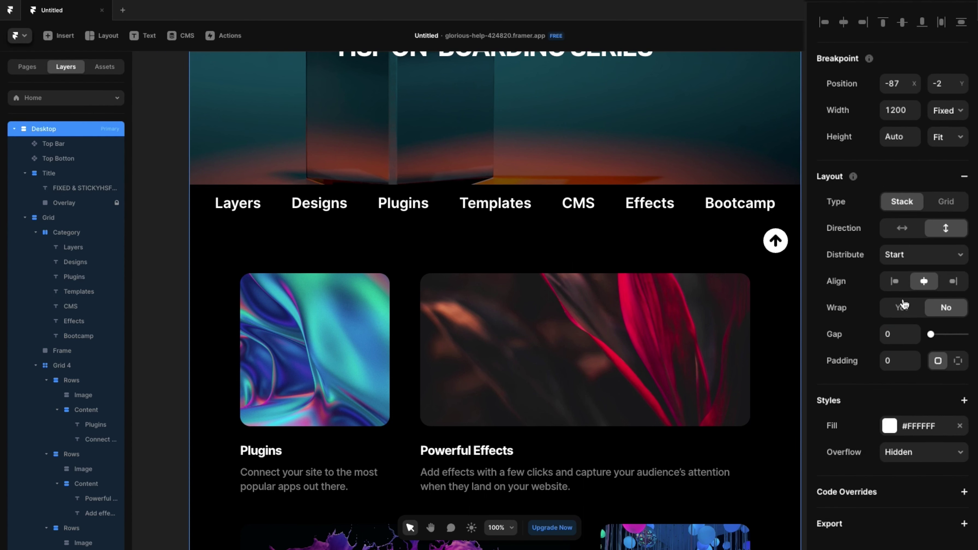
pyautogui.click(901, 455)
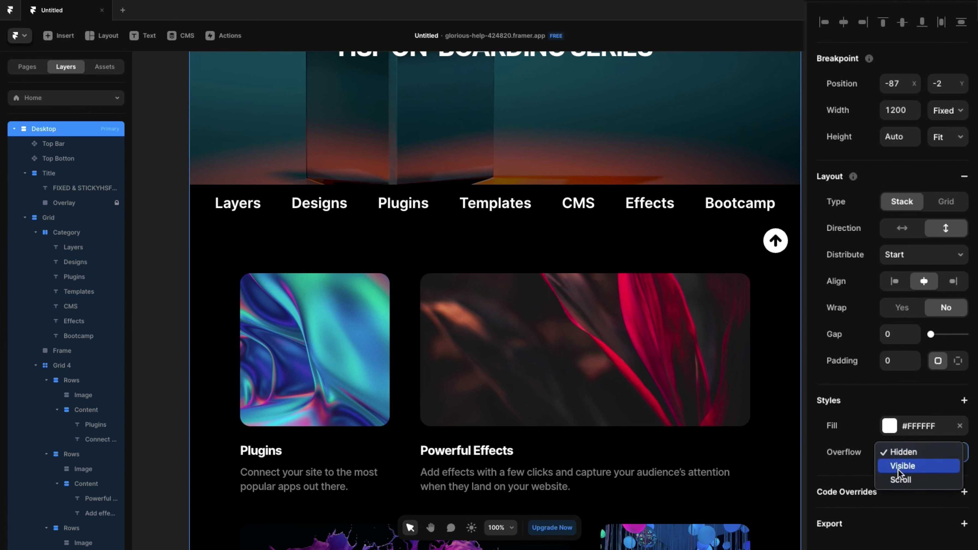
pyautogui.click(900, 466)
# Preview the page, check the sticky Category bar while scrolling past the end of the grid section, and return to the editor
pyautogui.click(896, 36)
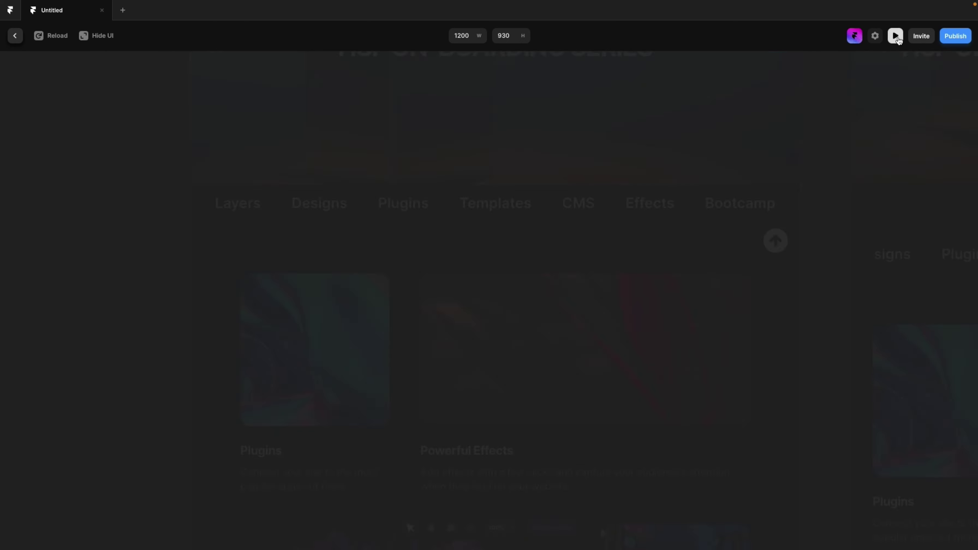
pyautogui.scroll(-5, 566, 370)
pyautogui.scroll(-1, 566, 370)
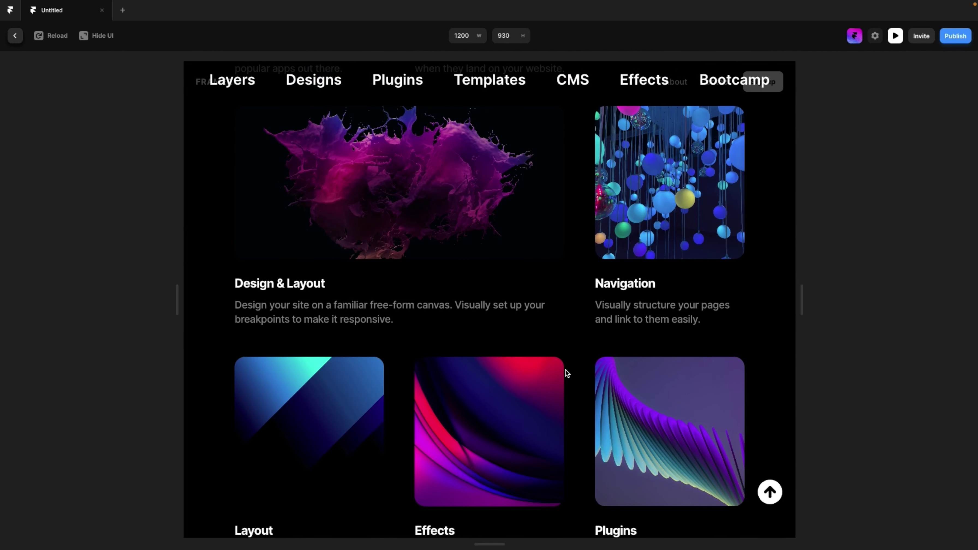
pyautogui.scroll(-10, 565, 370)
pyautogui.scroll(10, 565, 370)
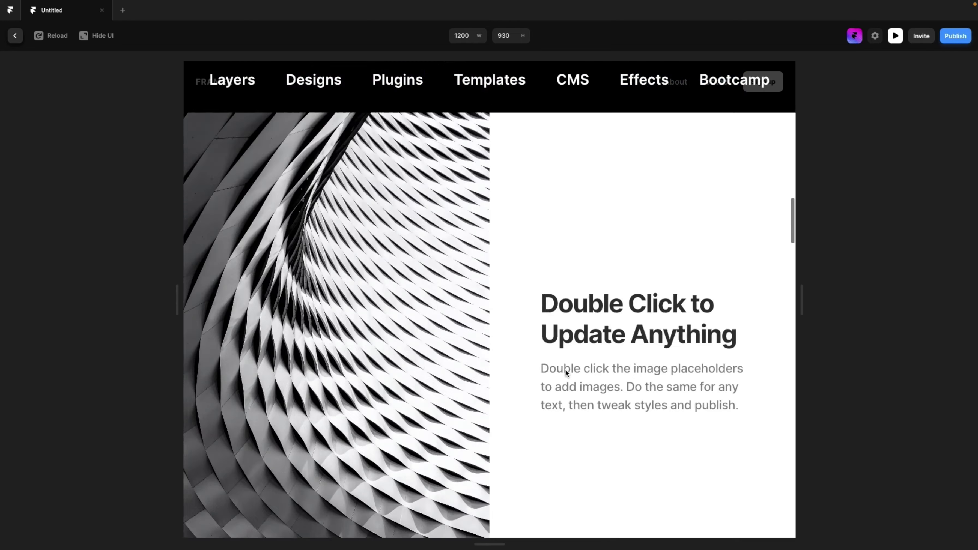
pyautogui.scroll(-5, 565, 369)
pyautogui.scroll(-5, 565, 370)
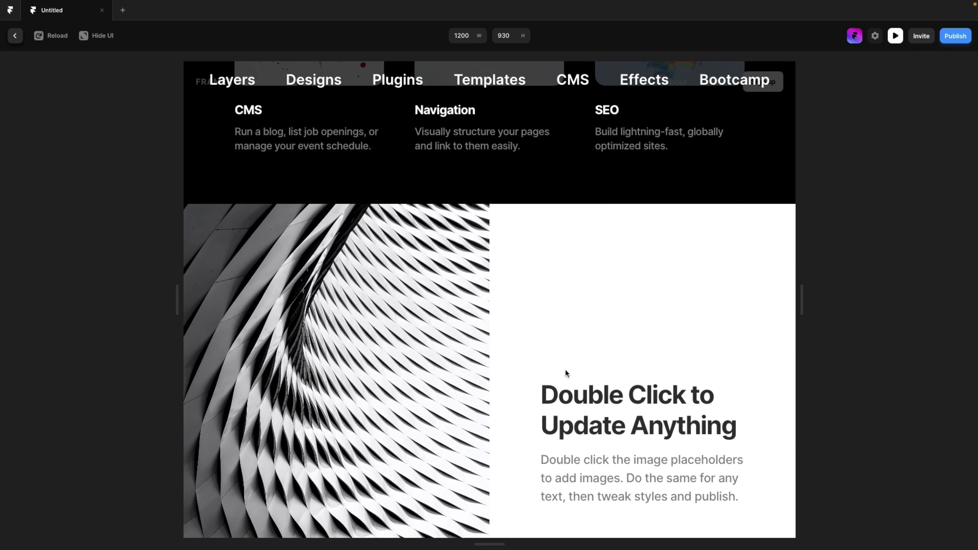
pyautogui.scroll(-1, 565, 373)
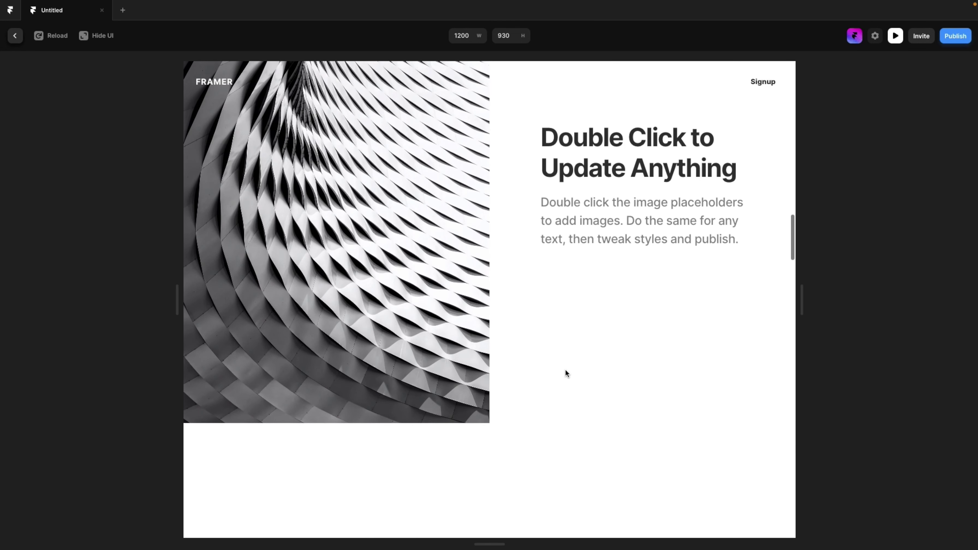
pyautogui.press('Escape')
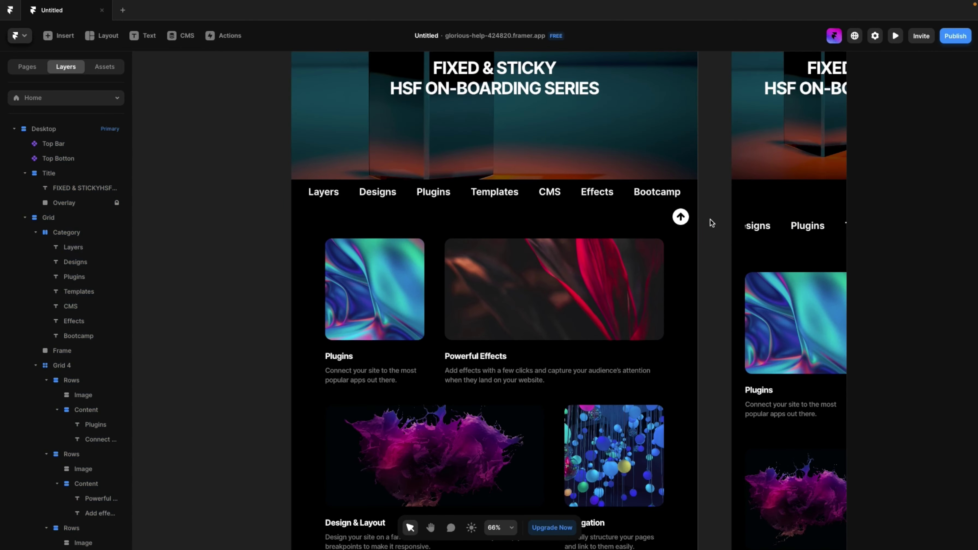
# Examine the Category bar and its parent Grid layer on the Desktop page, down to where the Grid section ends
pyautogui.scroll(-1, 711, 221)
pyautogui.click(452, 173)
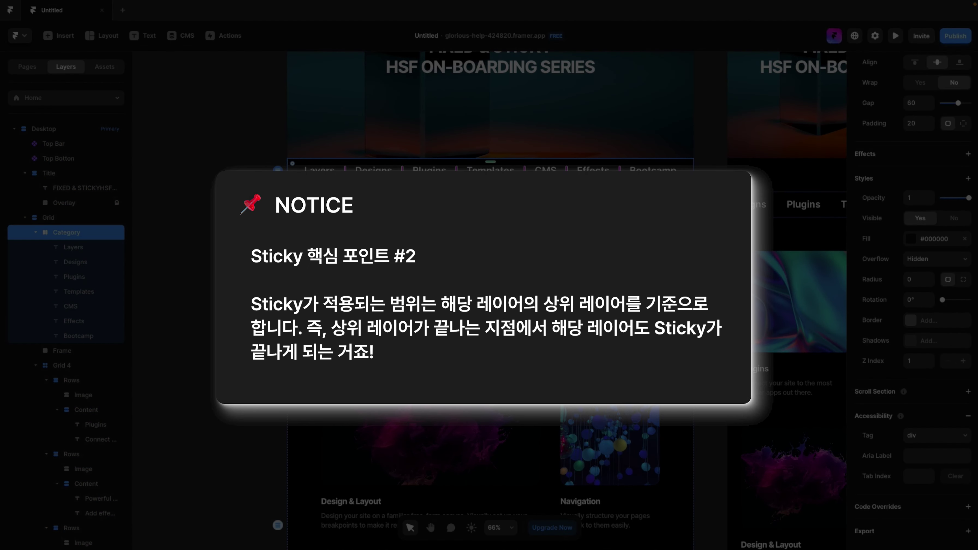
pyautogui.scroll(-3, 170, 260)
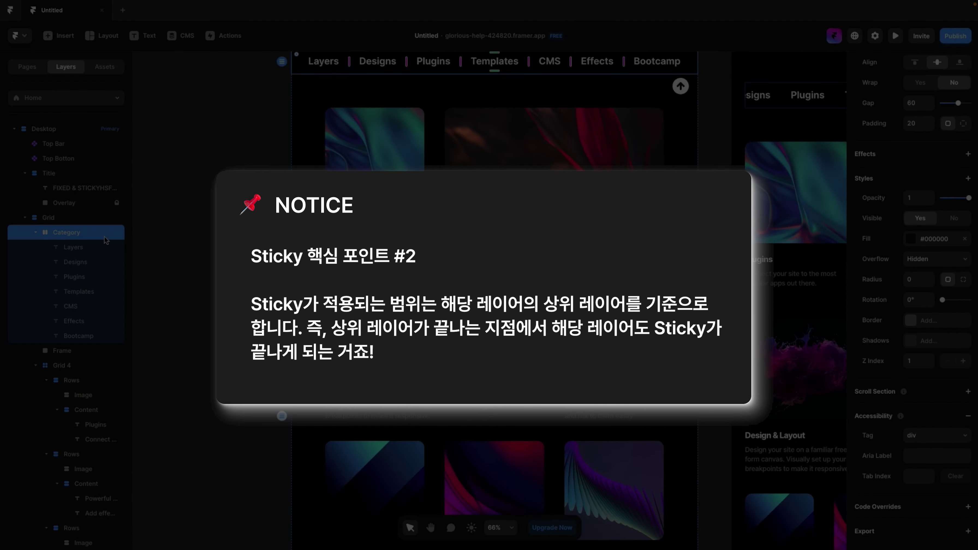
pyautogui.click(77, 220)
pyautogui.hotkey('ctrl', '-')
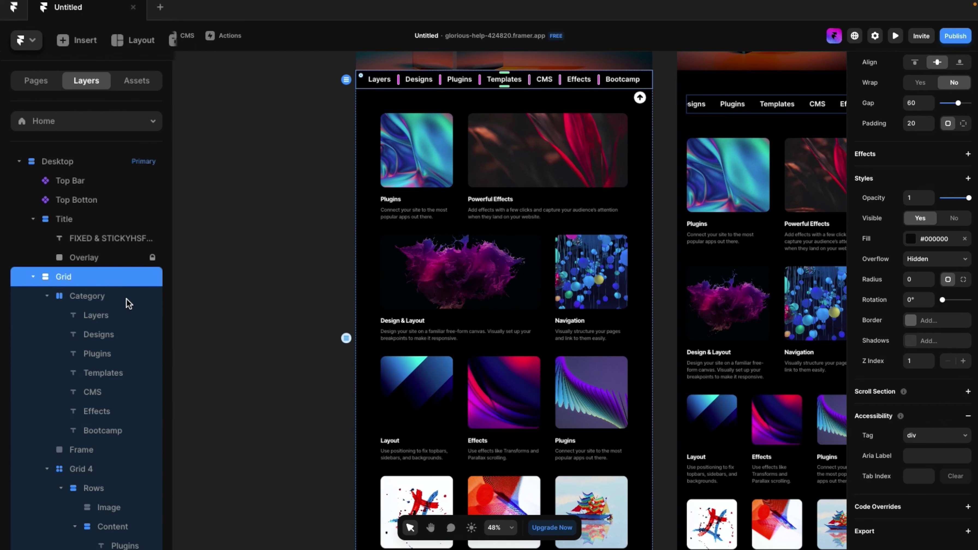
pyautogui.click(65, 233)
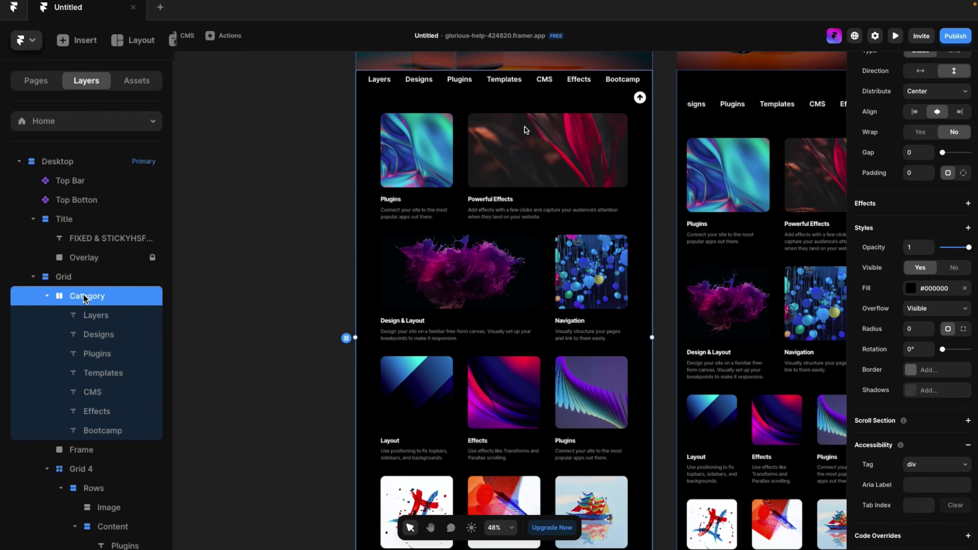
pyautogui.click(70, 278)
pyautogui.scroll(-5, 501, 347)
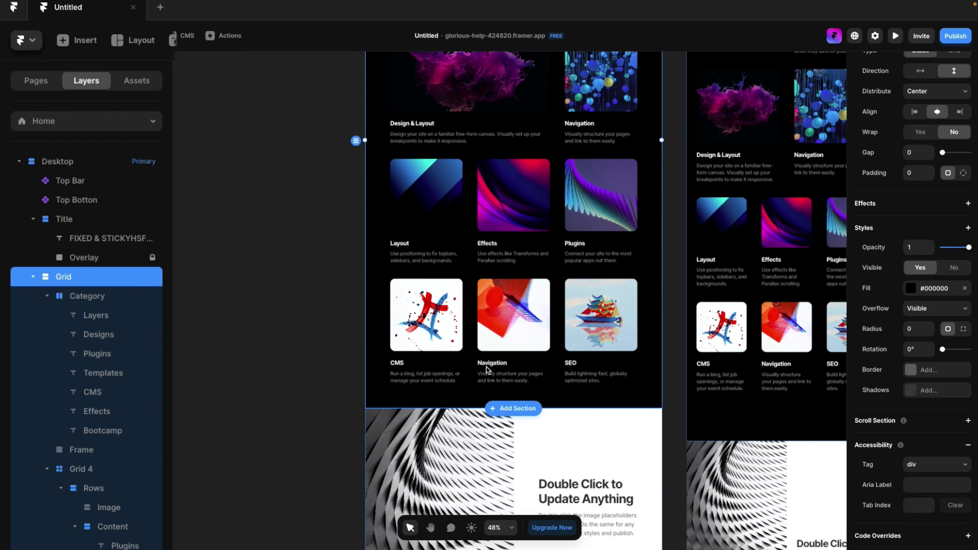
pyautogui.scroll(-2, 486, 370)
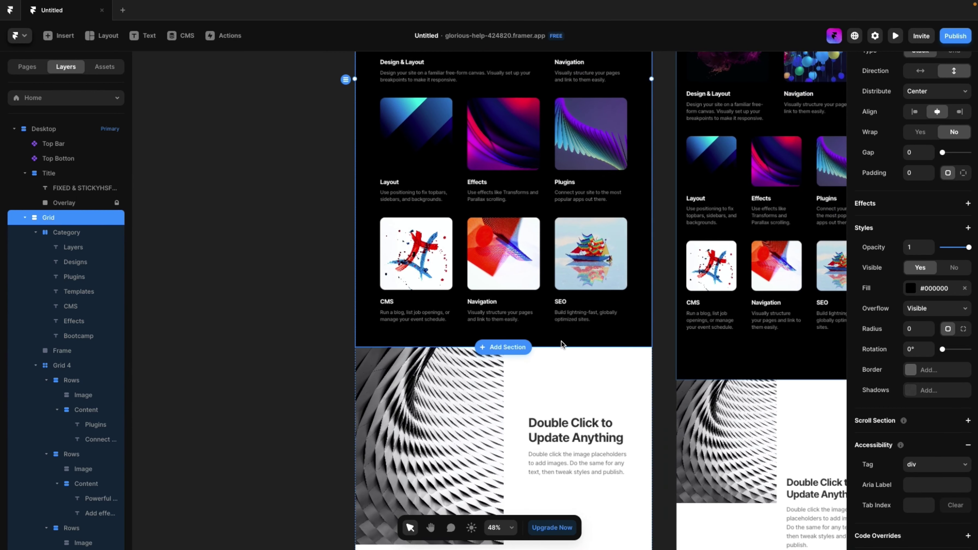
pyautogui.scroll(-2, 548, 365)
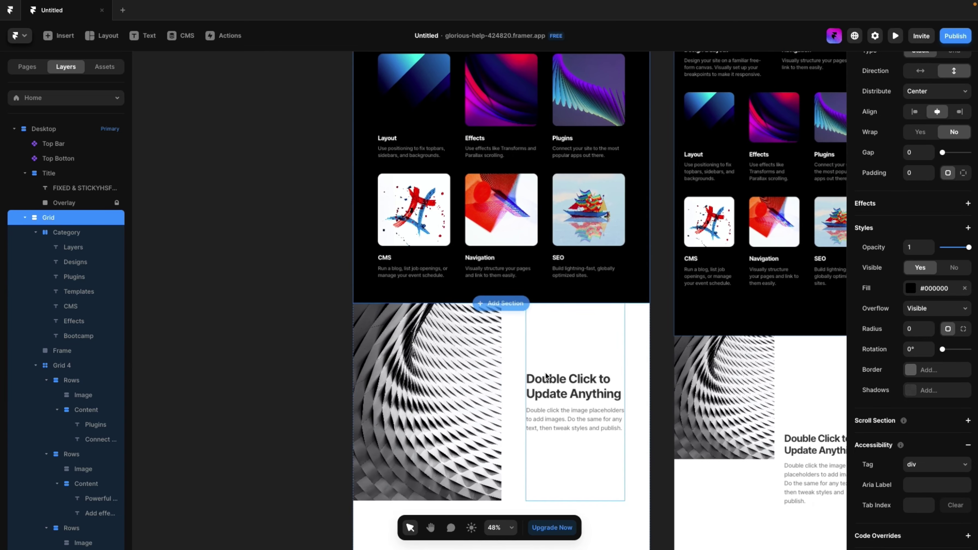
# Set the Sticky 1 section's Image to position type Sticky and its height to 100vh
pyautogui.click(409, 441)
pyautogui.scroll(3, 367, 313)
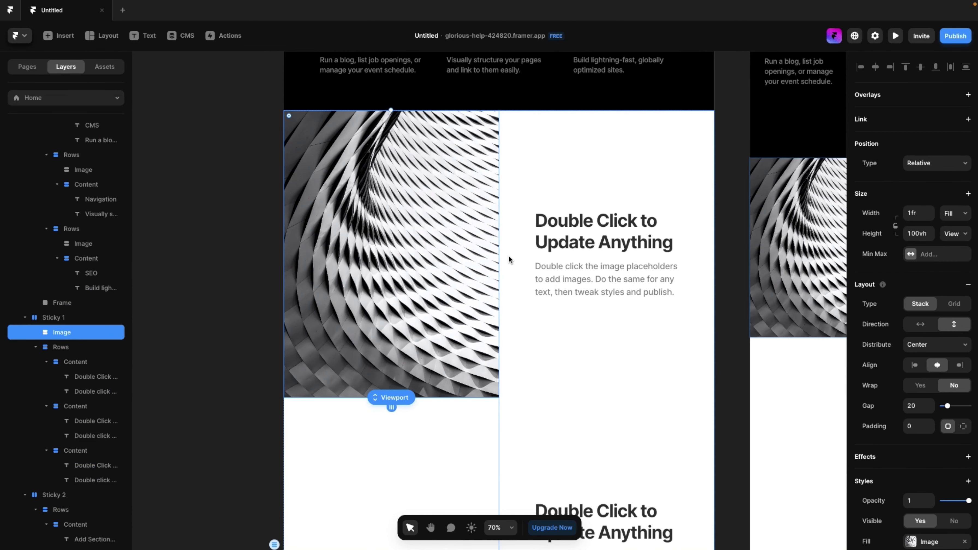
pyautogui.scroll(2, 508, 255)
pyautogui.hscroll(2, 508, 255)
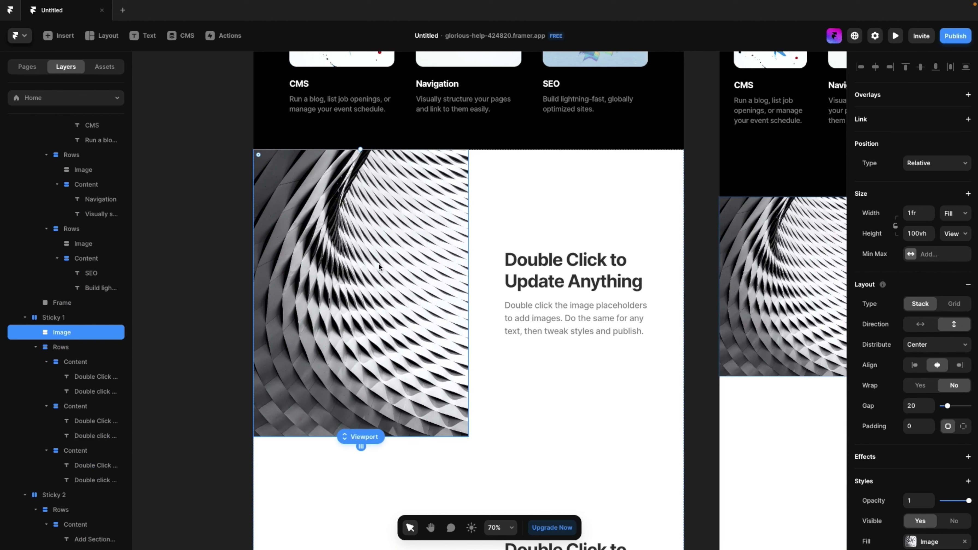
pyautogui.click(920, 164)
pyautogui.click(905, 175)
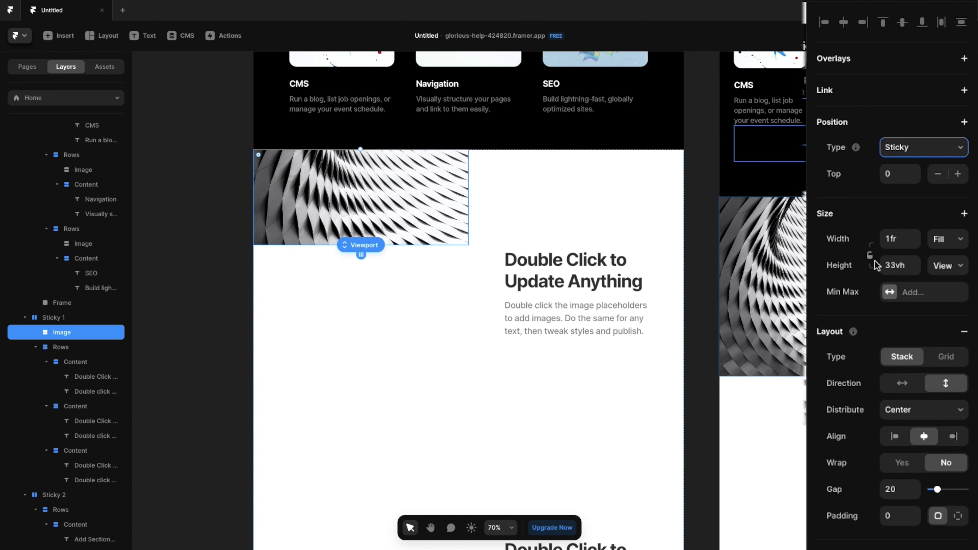
pyautogui.click(896, 265)
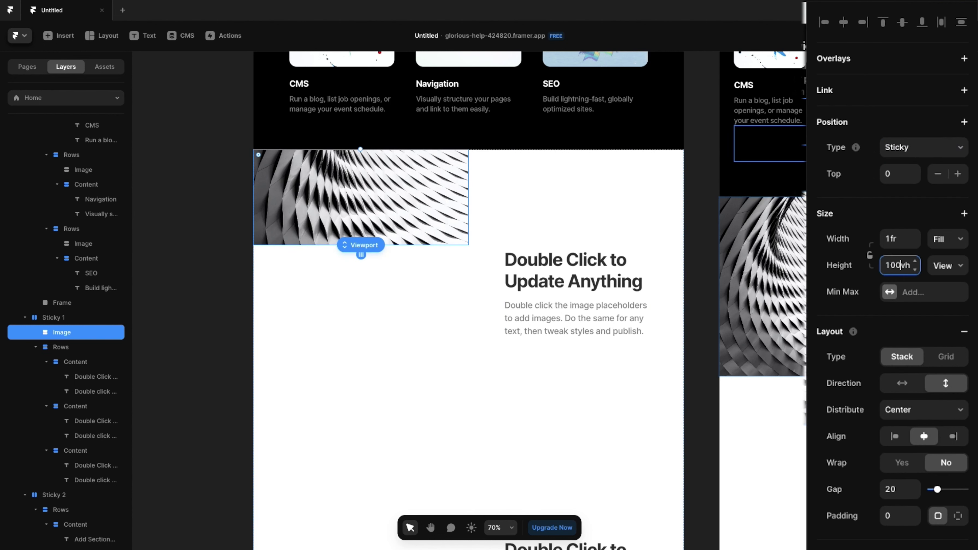
pyautogui.press('Return')
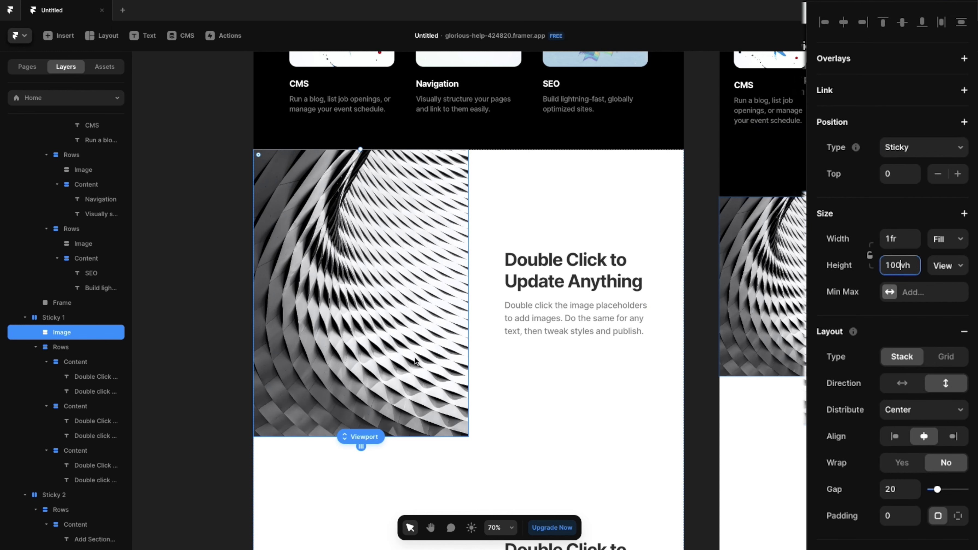
# Make the Image in the Sticky 2 section Sticky and set its height to 100vh
pyautogui.click(481, 348)
pyautogui.scroll(-10, 481, 348)
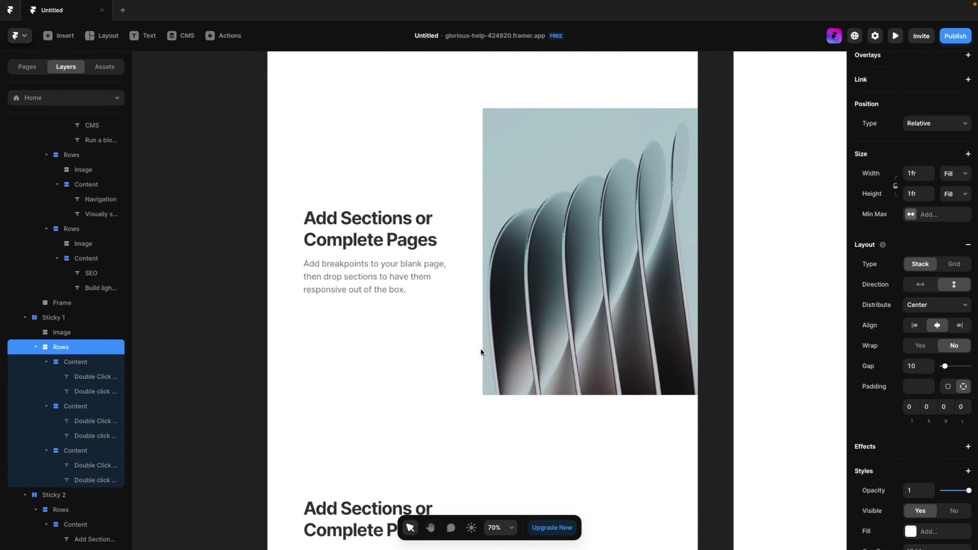
pyautogui.click(604, 253)
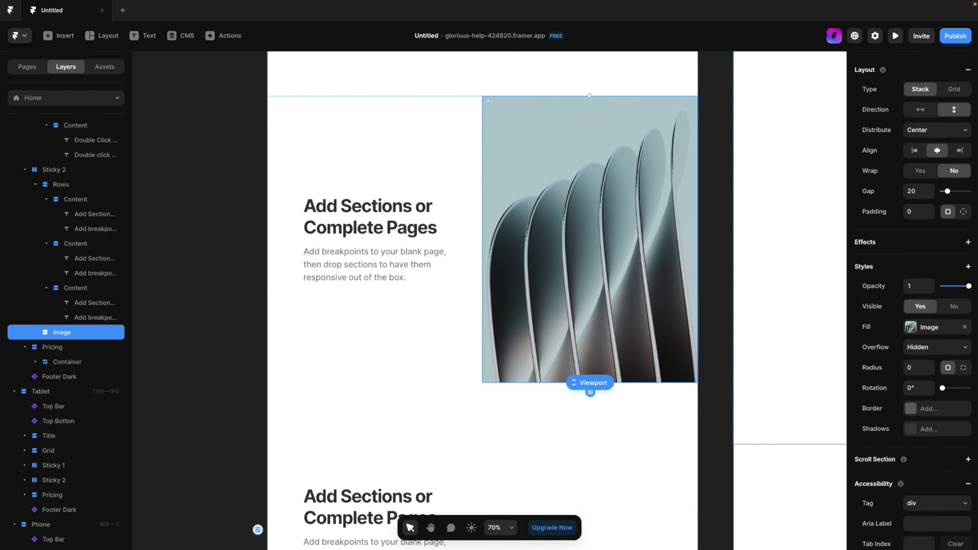
pyautogui.click(954, 147)
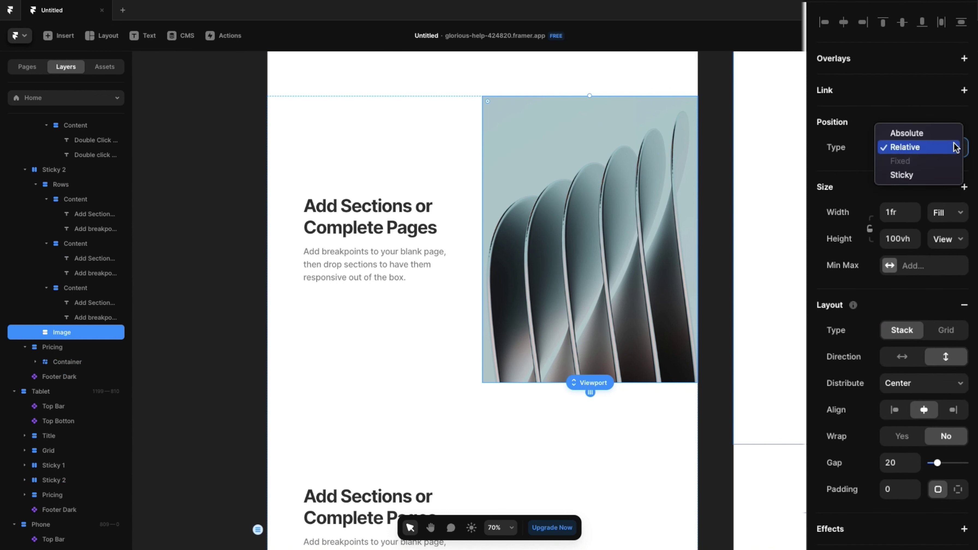
pyautogui.click(928, 175)
pyautogui.click(897, 265)
pyautogui.write('100vh')
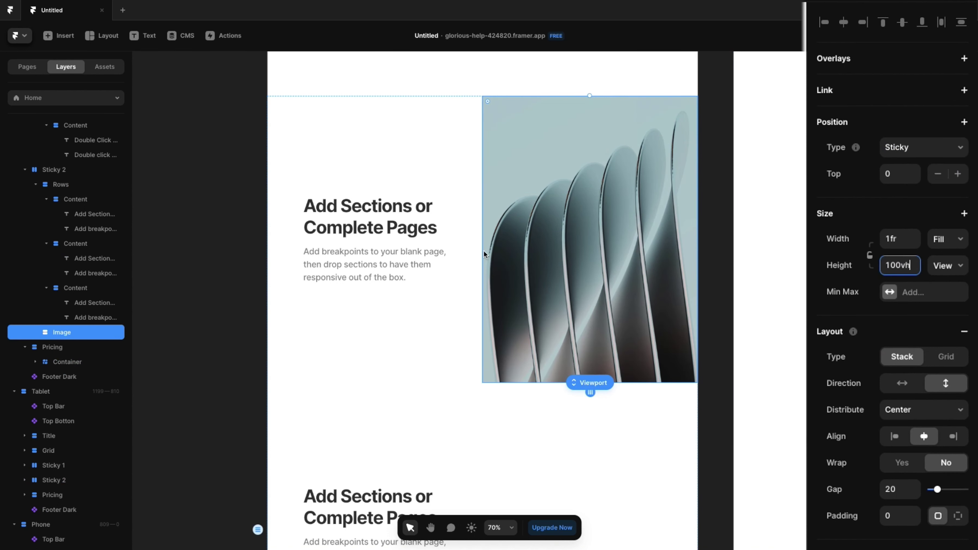
# Preview the page, check whether the Sticky 1 image stays in place while scrolling its section, and return to the editor
pyautogui.scroll(-3, 483, 250)
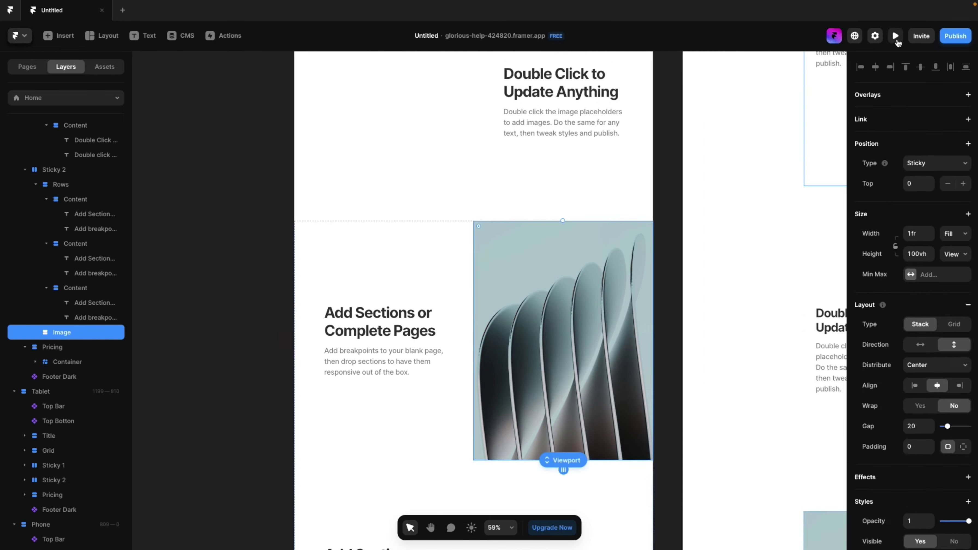
pyautogui.click(896, 36)
pyautogui.scroll(-10, 560, 322)
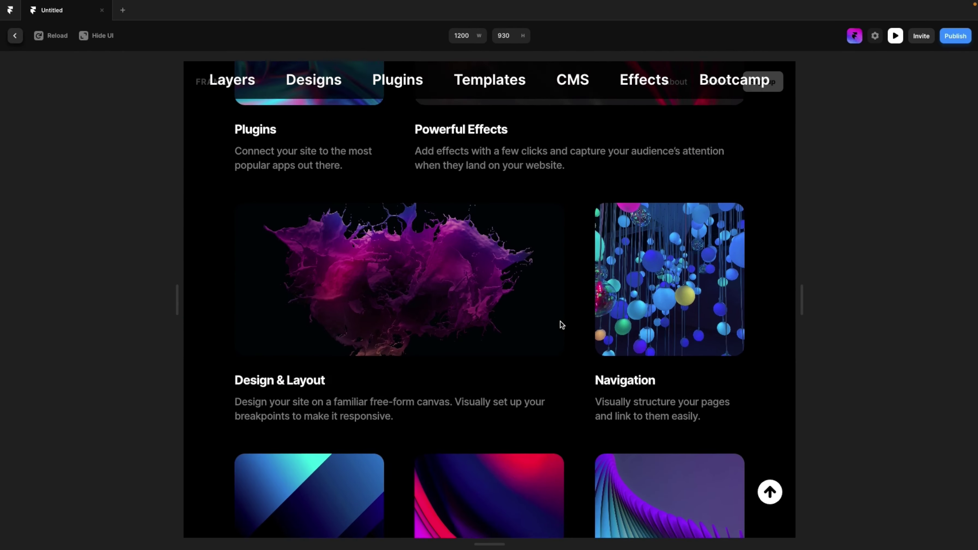
pyautogui.scroll(-15, 560, 324)
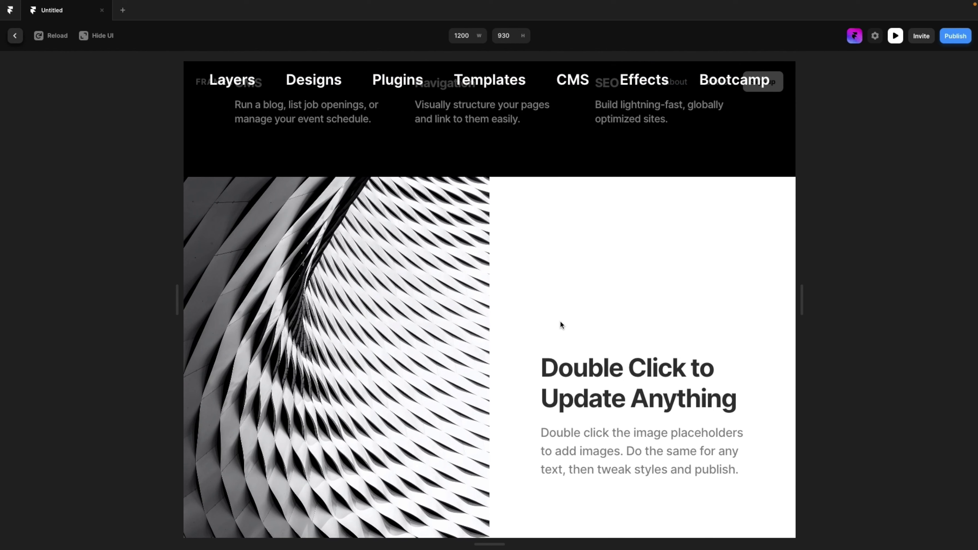
pyautogui.scroll(-4, 560, 324)
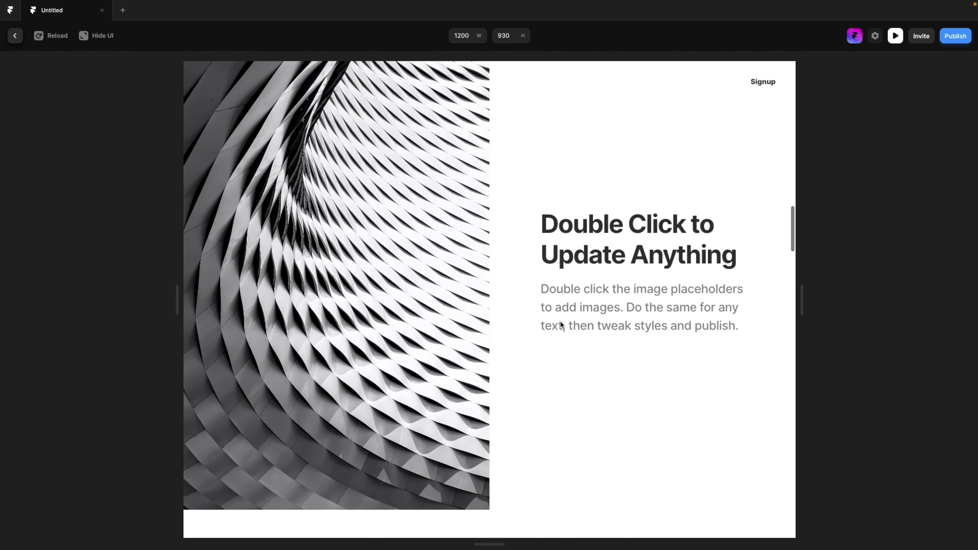
pyautogui.scroll(-4, 561, 320)
pyautogui.scroll(7, 560, 321)
pyautogui.scroll(-6, 560, 321)
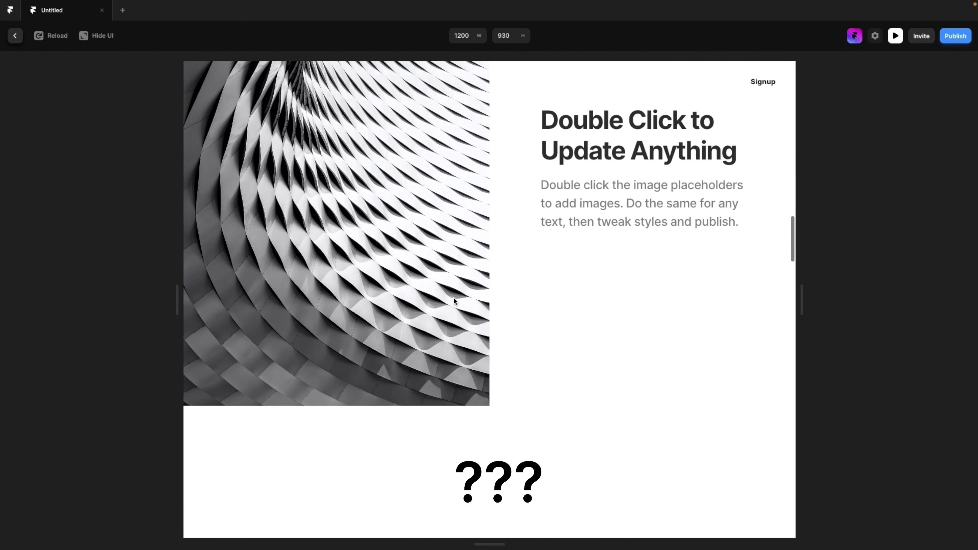
pyautogui.scroll(-10, 454, 298)
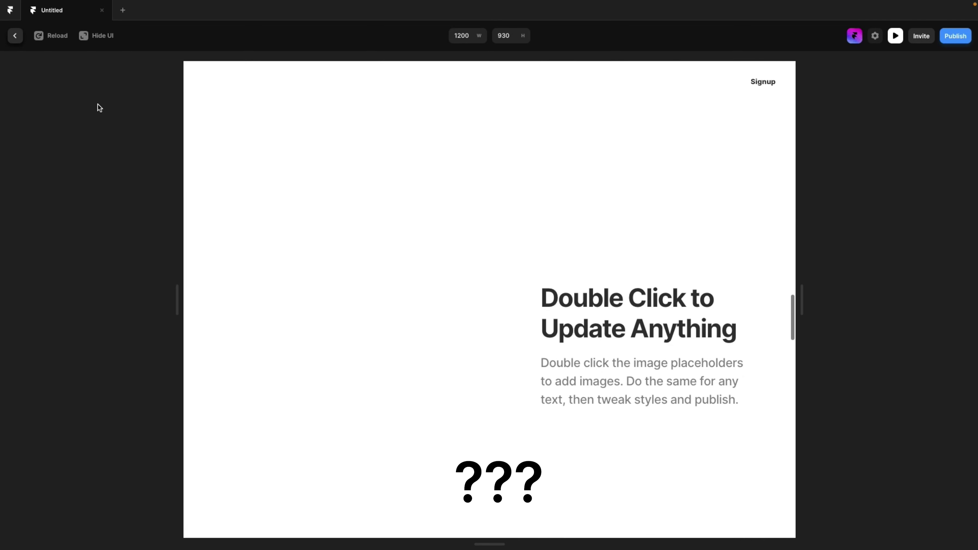
pyautogui.click(15, 36)
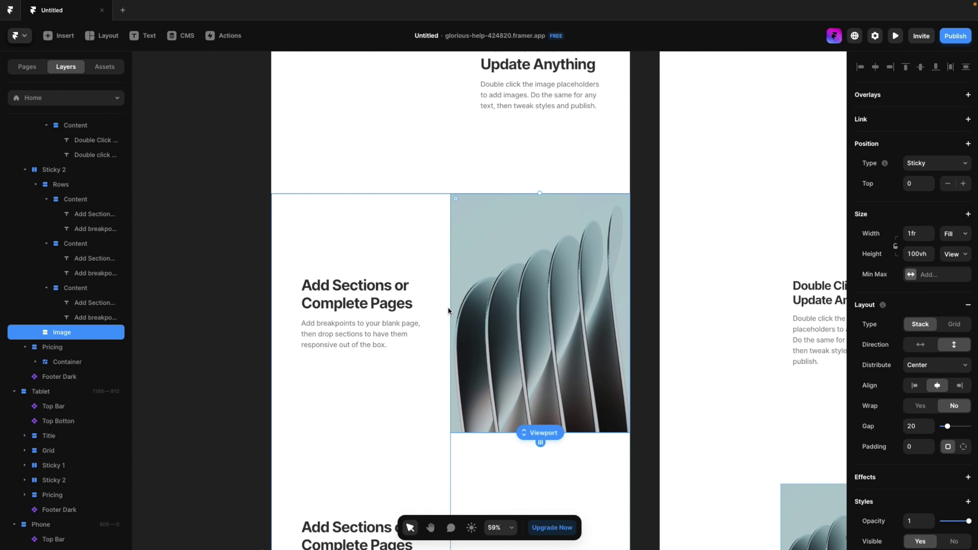
# Set the Overflow of the Desktop page's Sticky 1 section to Visible
pyautogui.click(382, 397)
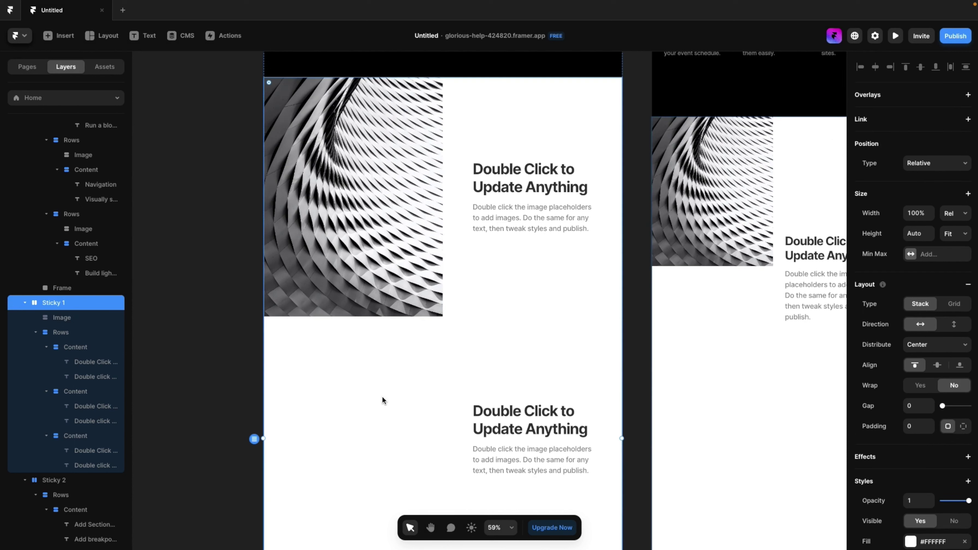
pyautogui.scroll(-8, 872, 447)
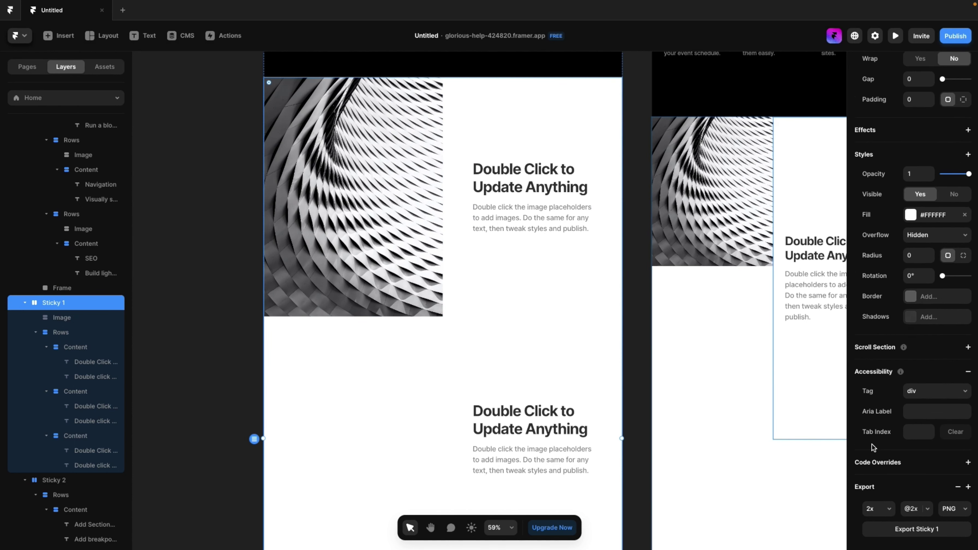
pyautogui.click(900, 243)
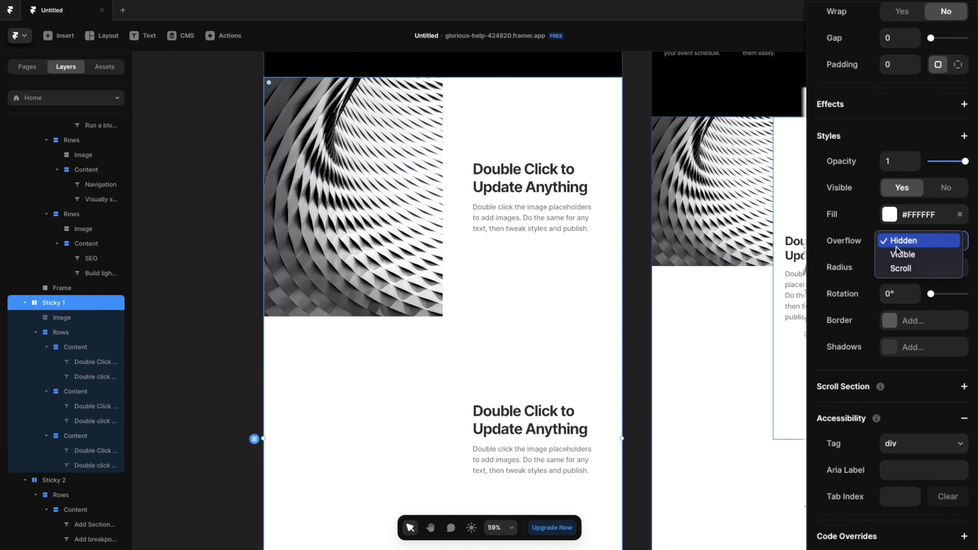
pyautogui.click(899, 255)
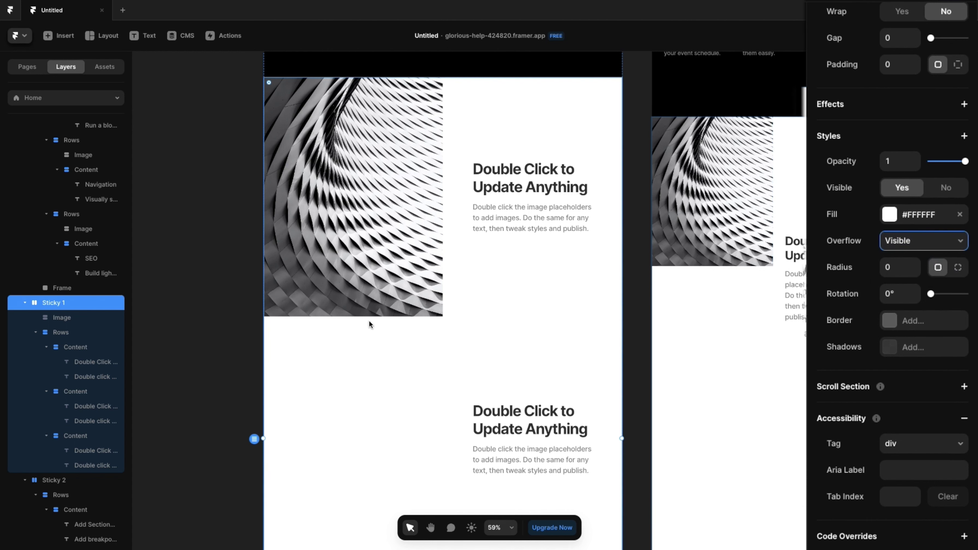
# Set the Overflow of the Sticky 2 section to Visible
pyautogui.scroll(-5, 460, 366)
pyautogui.click(441, 313)
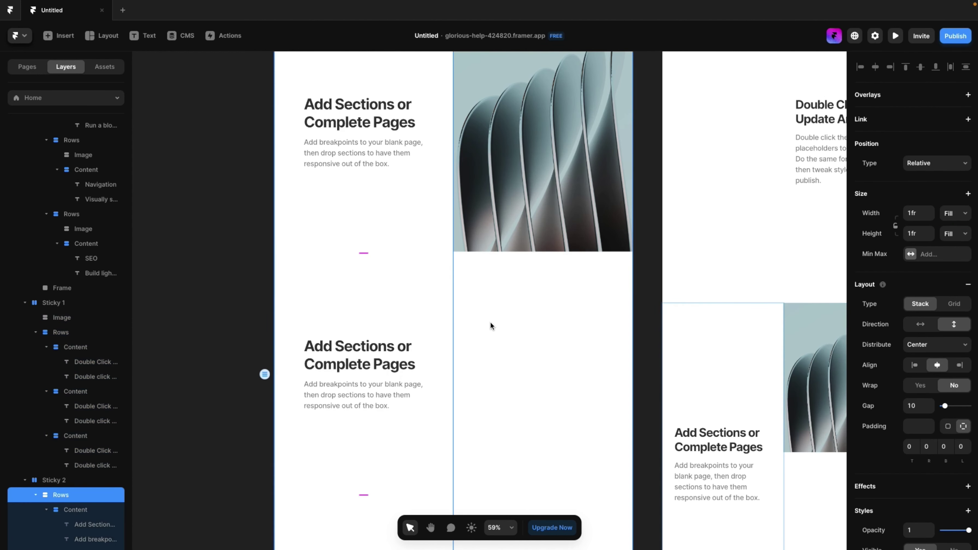
pyautogui.press('Escape')
pyautogui.scroll(-10, 865, 527)
pyautogui.click(932, 239)
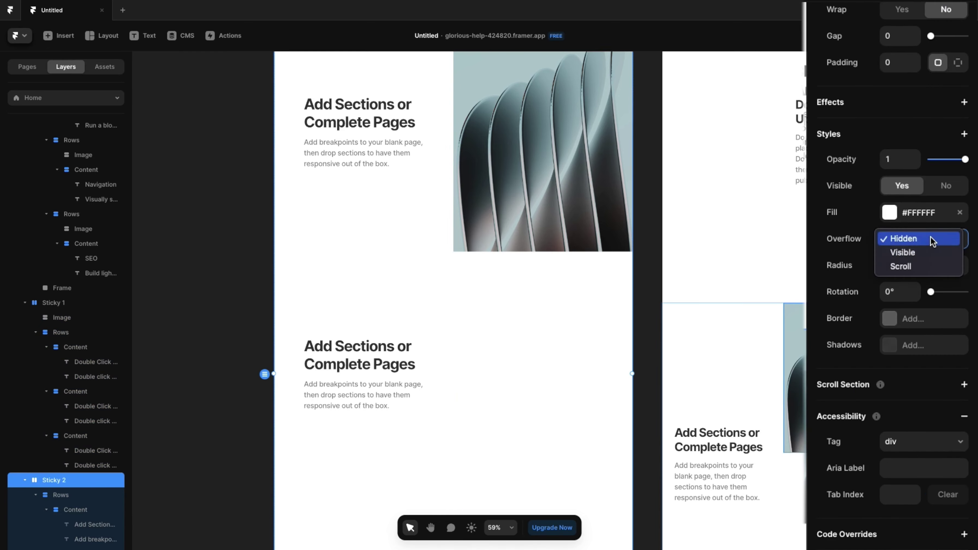
pyautogui.click(909, 249)
# Preview the page, check both sticky section images while scrolling down to the pricing cards, and exit the preview
pyautogui.click(896, 36)
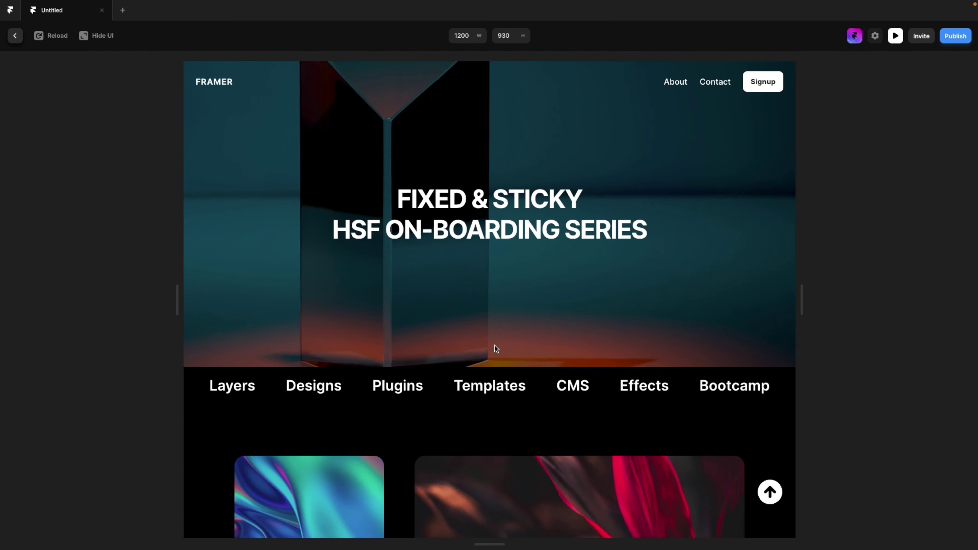
pyautogui.scroll(-15, 495, 346)
pyautogui.scroll(-10, 494, 345)
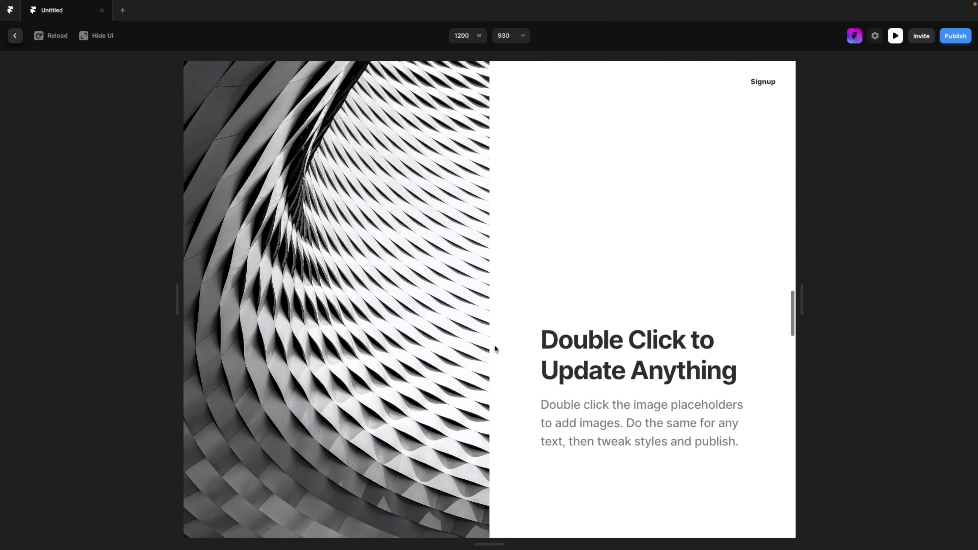
pyautogui.scroll(-8, 494, 346)
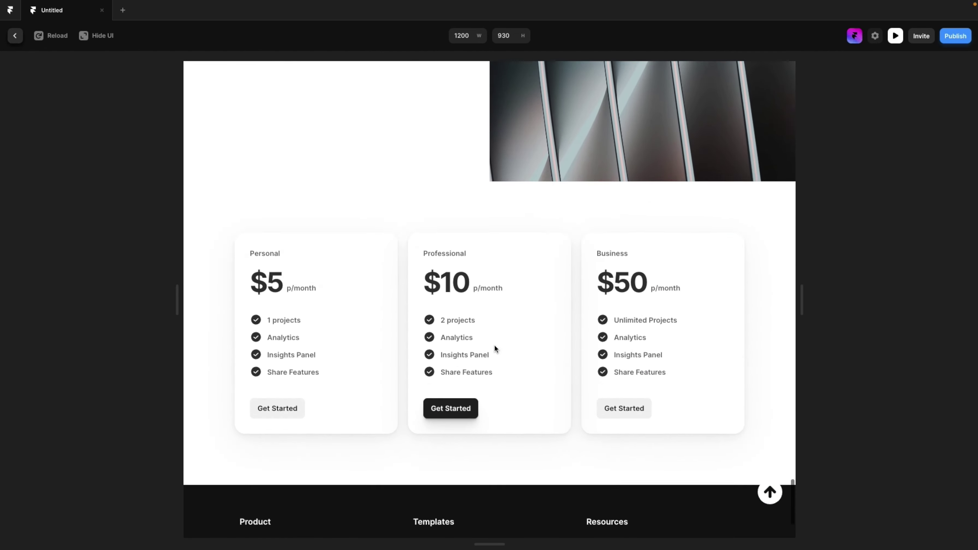
pyautogui.press('Escape')
# Preview the page again to check the Category bar against the Top Bar and test the arrow icon, returning to the editor
pyautogui.scroll(-3, 478, 244)
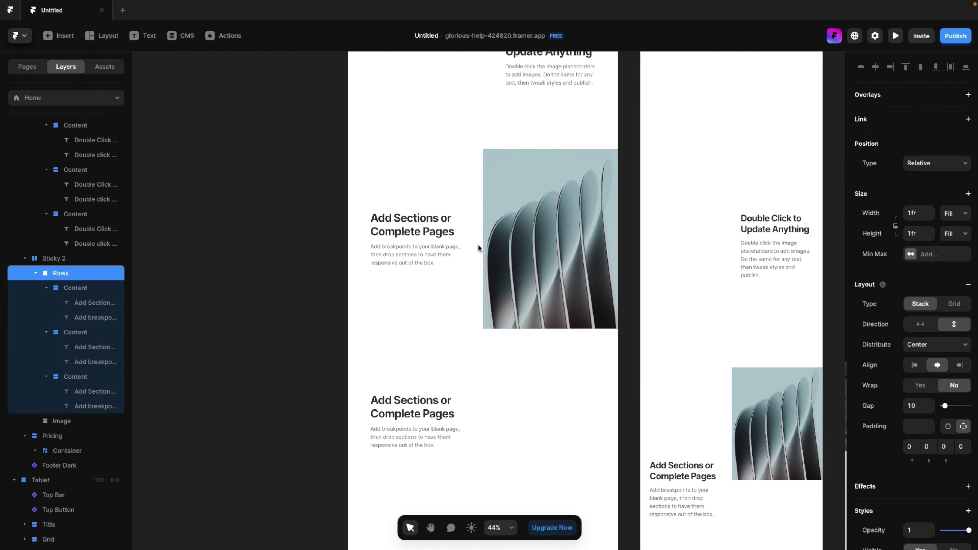
pyautogui.scroll(10, 478, 244)
pyautogui.scroll(8, 562, 296)
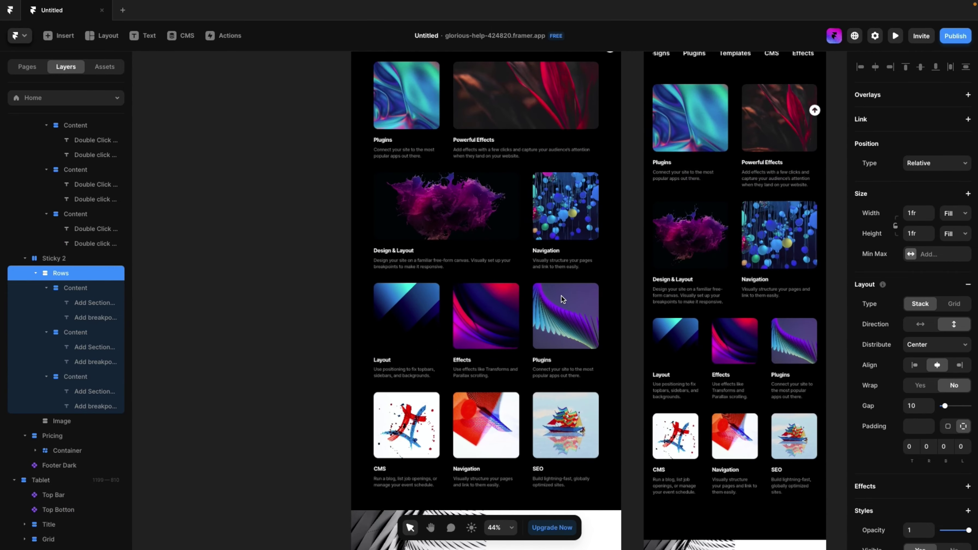
pyautogui.click(895, 35)
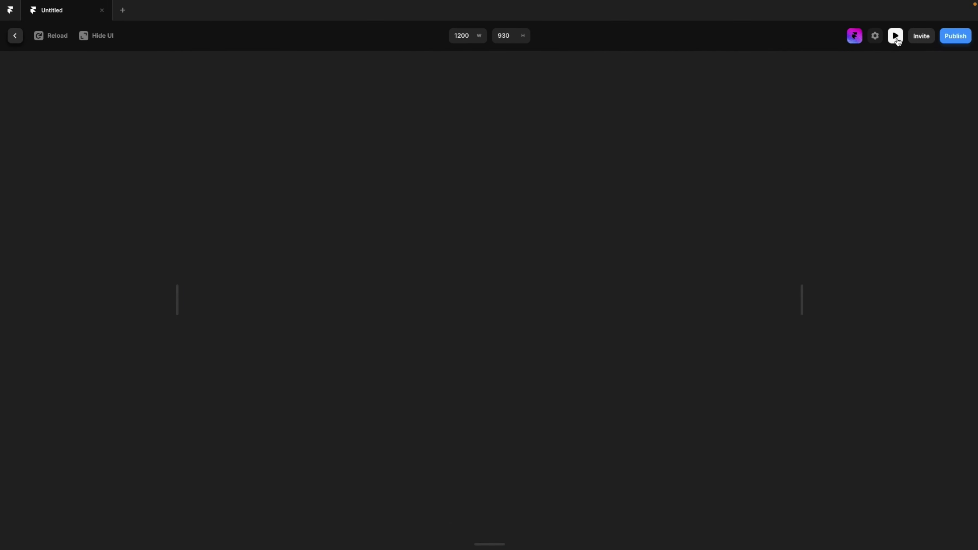
pyautogui.scroll(5, 519, 220)
pyautogui.scroll(-1, 456, 109)
pyautogui.scroll(2, 476, 159)
pyautogui.scroll(-2, 476, 159)
pyautogui.scroll(-3, 476, 159)
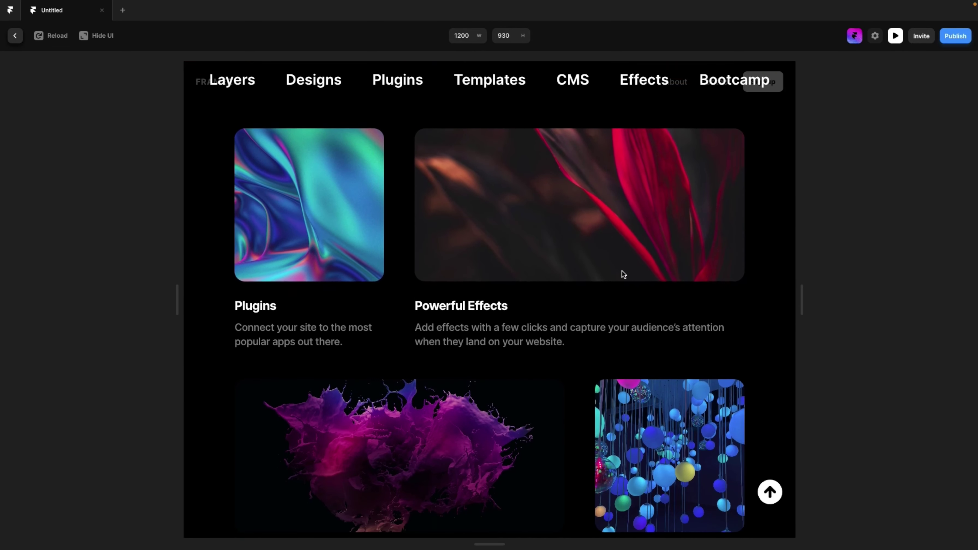
pyautogui.click(770, 492)
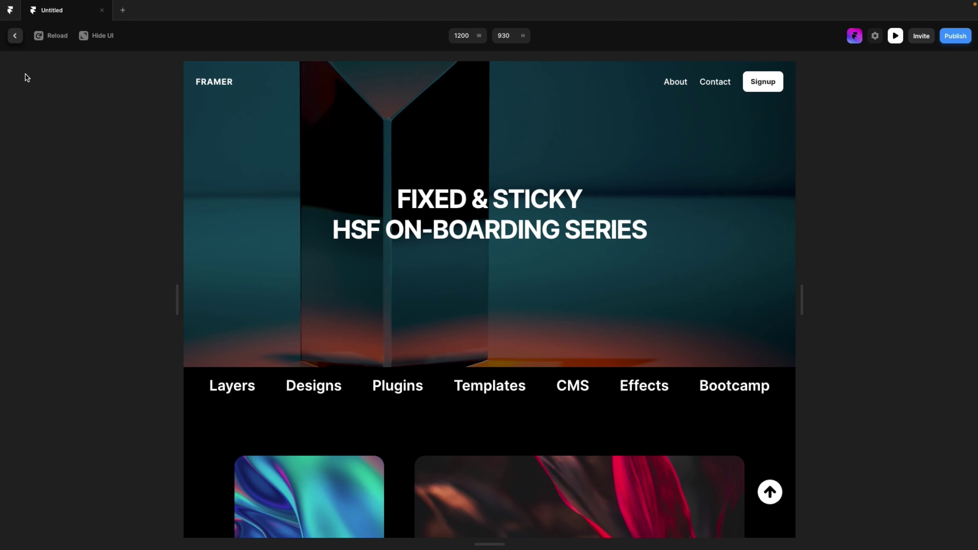
pyautogui.click(16, 37)
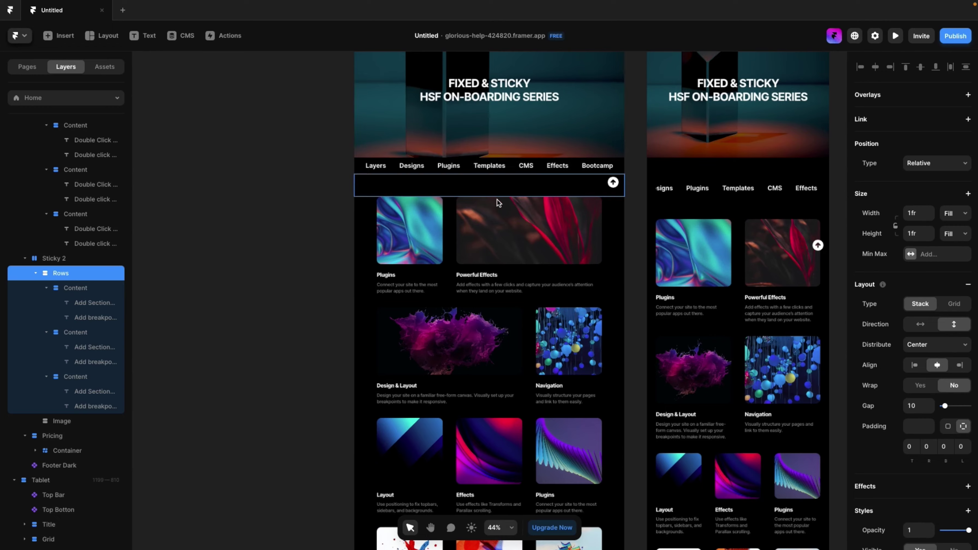
# Add a Scroll Section named "title" to the Title section of the Desktop page
pyautogui.scroll(5, 515, 208)
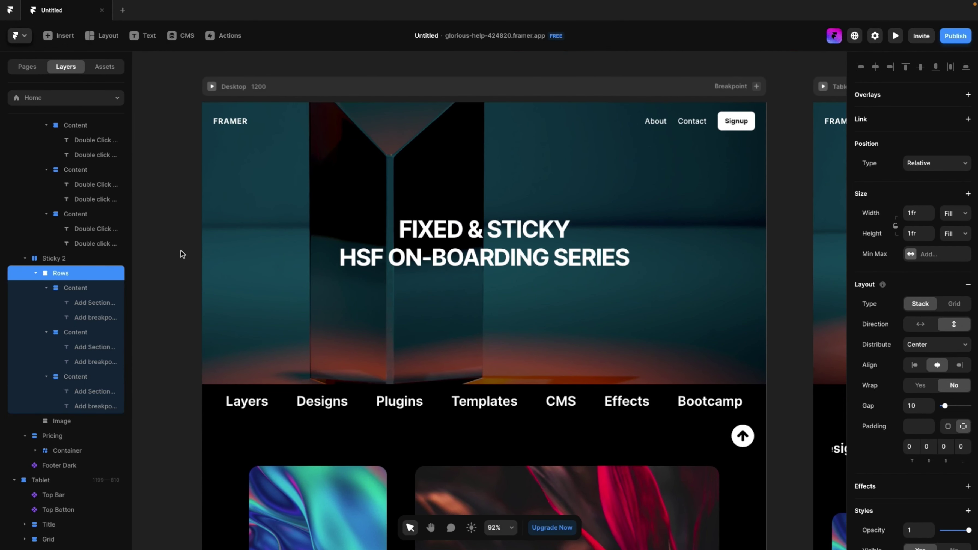
pyautogui.click(141, 259)
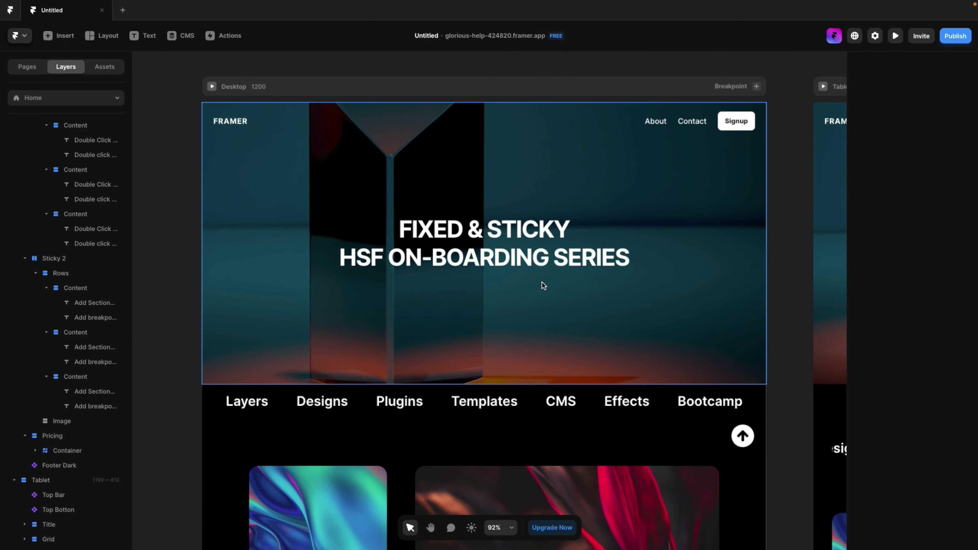
pyautogui.click(698, 327)
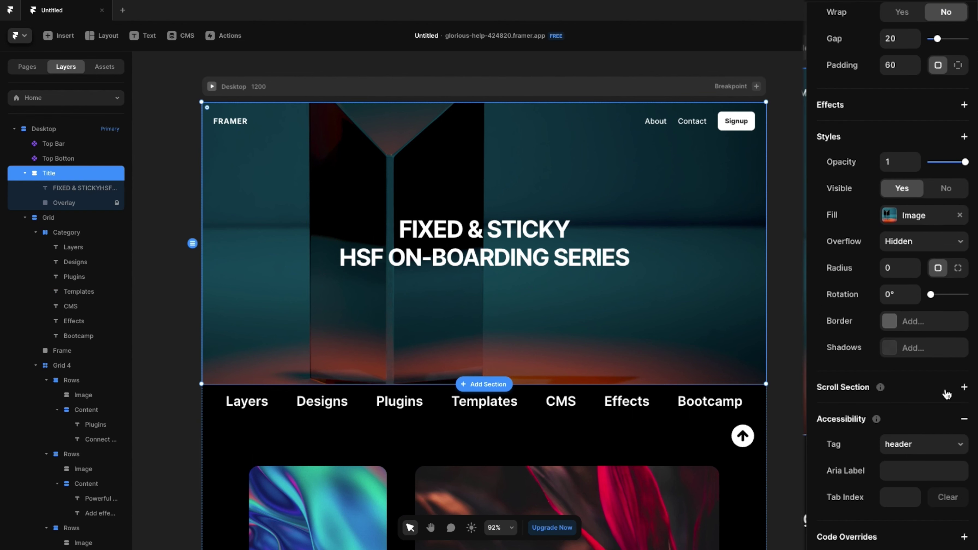
pyautogui.click(963, 388)
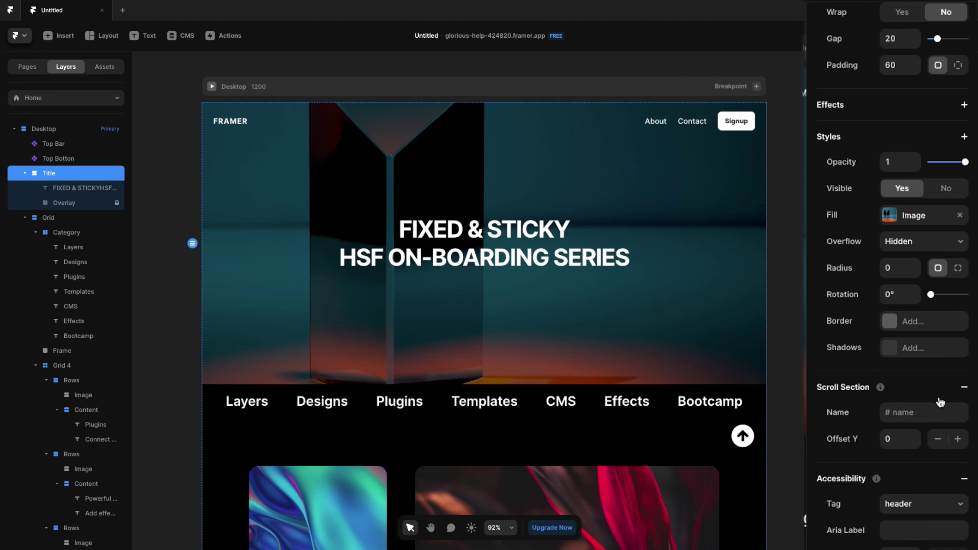
pyautogui.click(920, 418)
pyautogui.write('title')
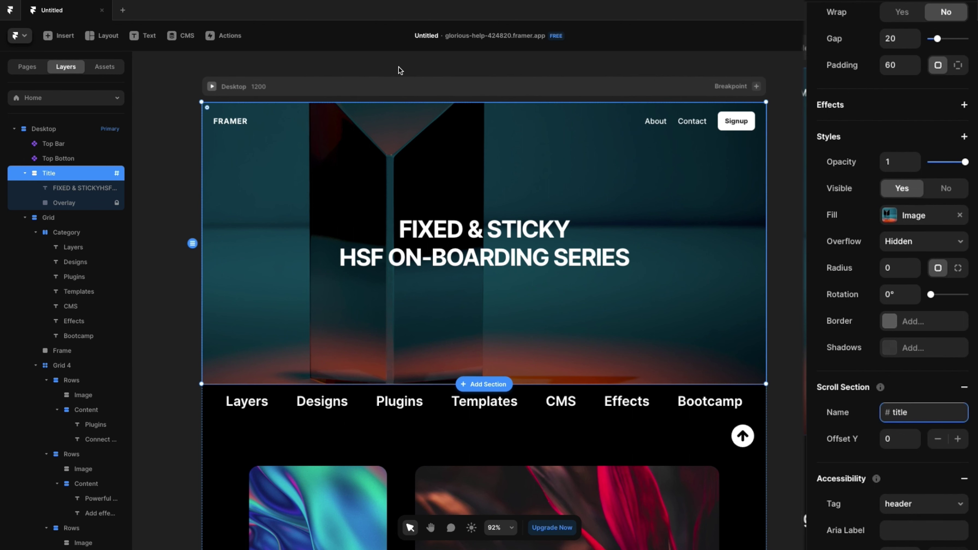
# Select the Desktop page's Top Bar and open the choice of effects to add to it
pyautogui.click(478, 126)
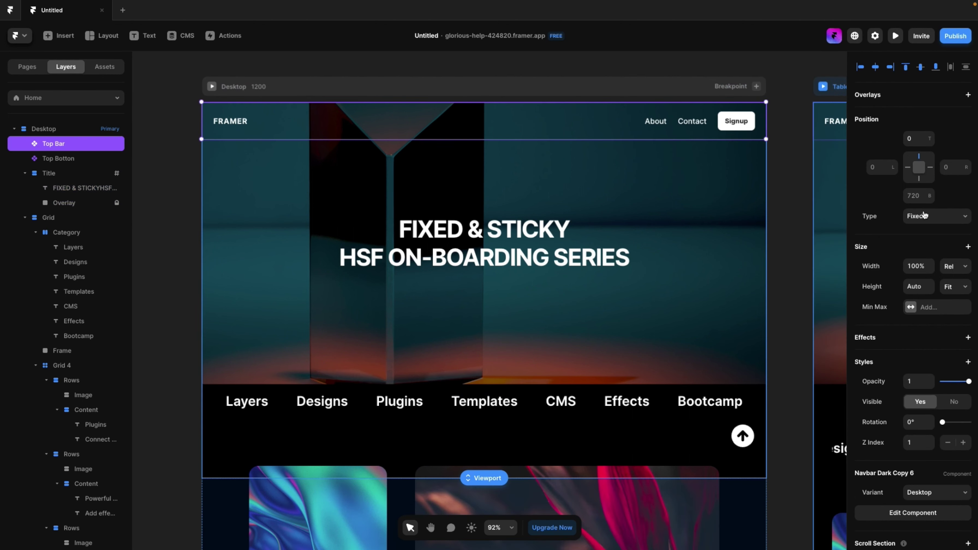
pyautogui.scroll(-3, 924, 215)
pyautogui.click(968, 277)
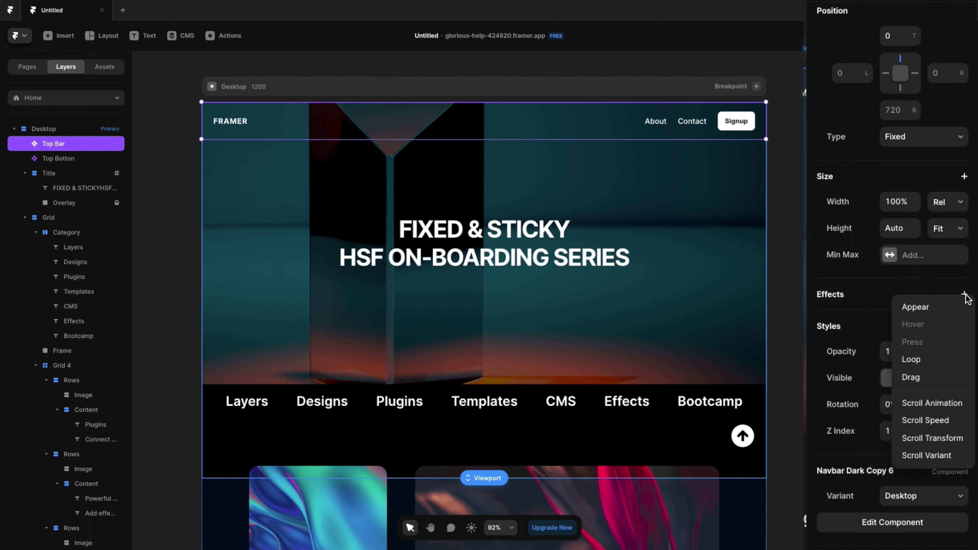
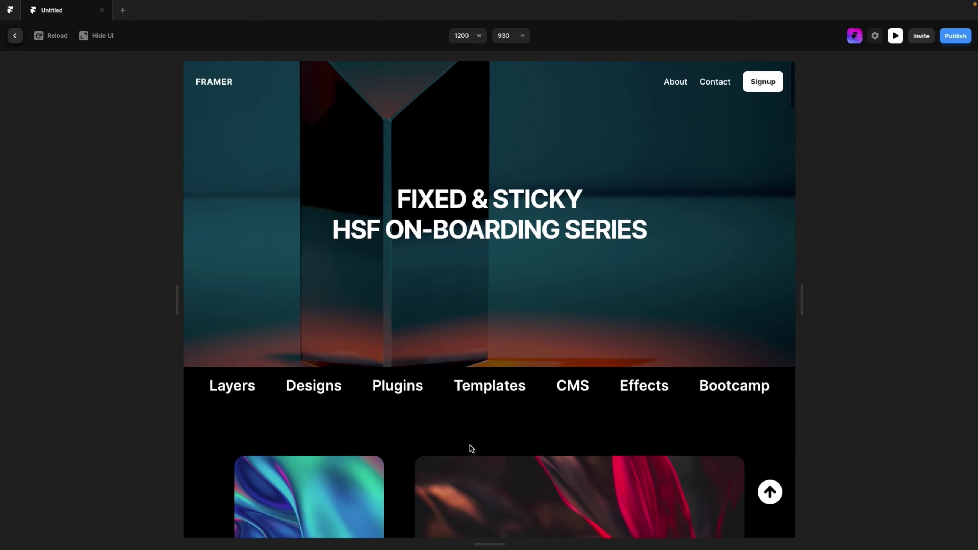
# Exit the preview and add a Spring transition to the Top Bar's Scroll Transform effect
pyautogui.click(15, 36)
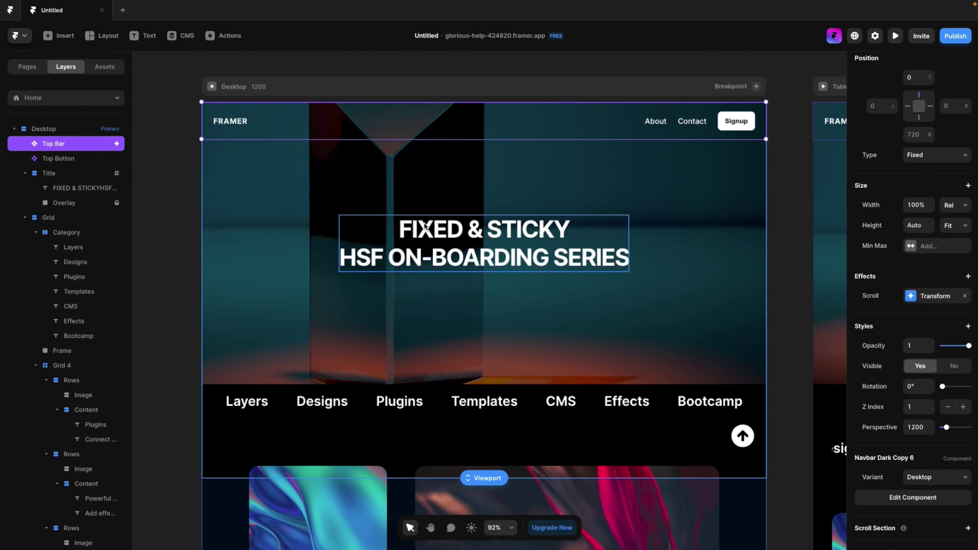
pyautogui.scroll(-1, 811, 323)
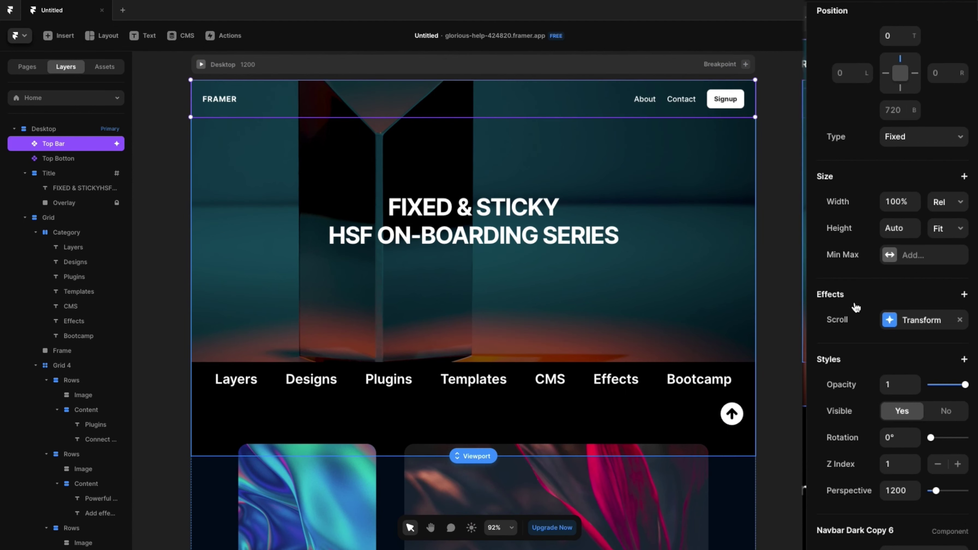
pyautogui.click(888, 319)
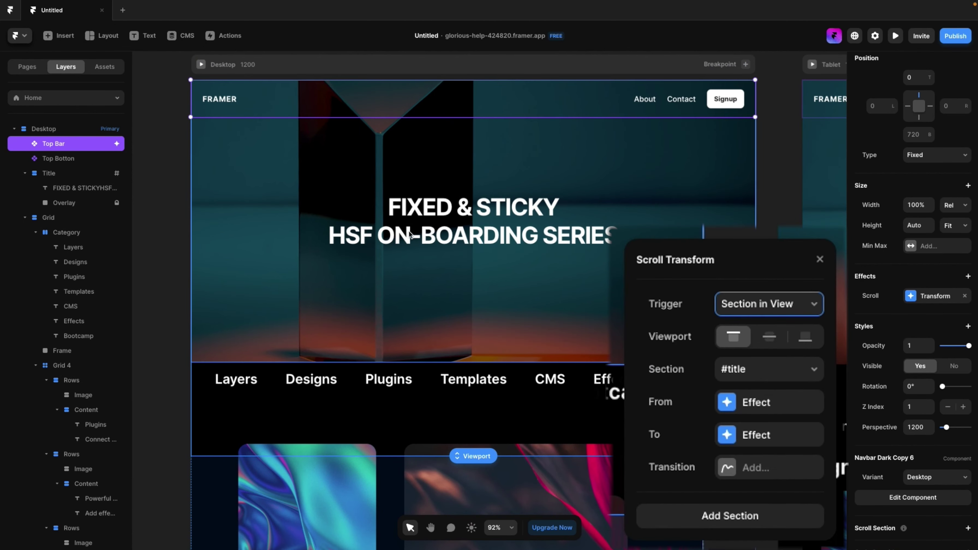
pyautogui.click(738, 468)
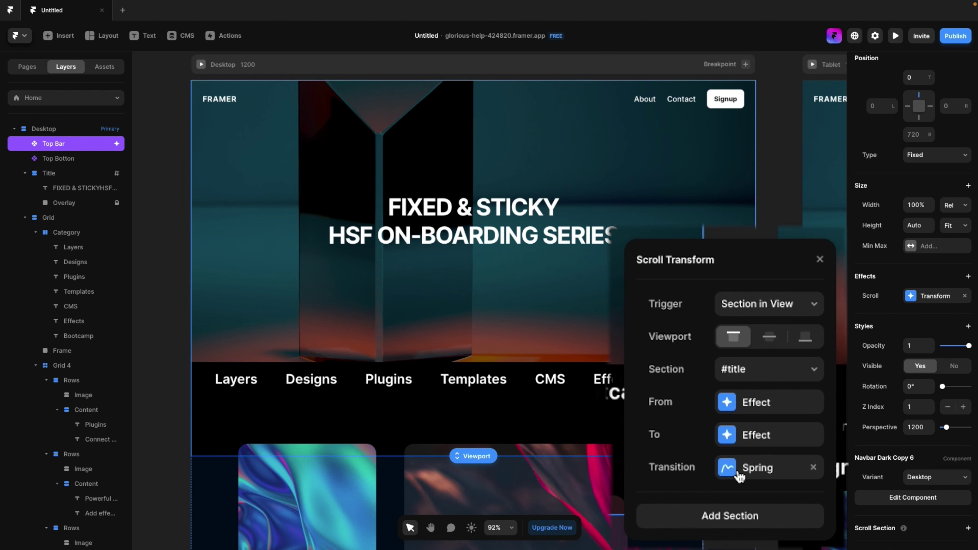
pyautogui.click(735, 469)
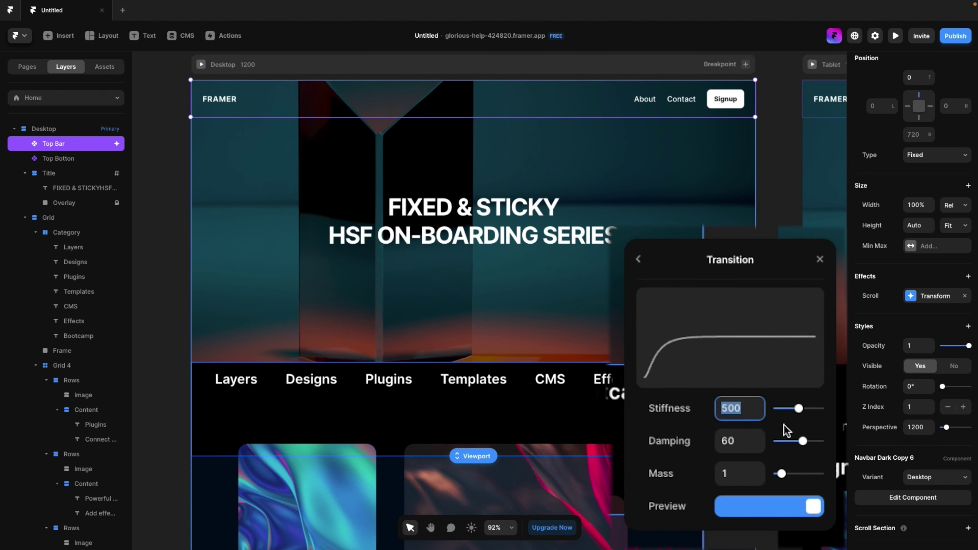
pyautogui.click(646, 266)
# Preview the page, scroll down and back up to check the Top Bar's Spring transition, and return to the editor
pyautogui.hotkey('ctrl', 'p')
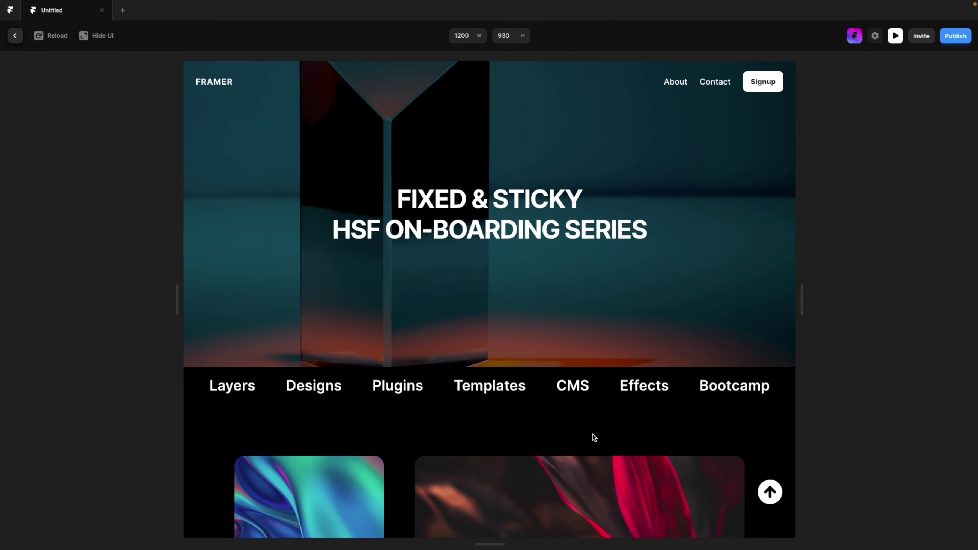
pyautogui.scroll(-2, 592, 434)
pyautogui.scroll(2, 592, 434)
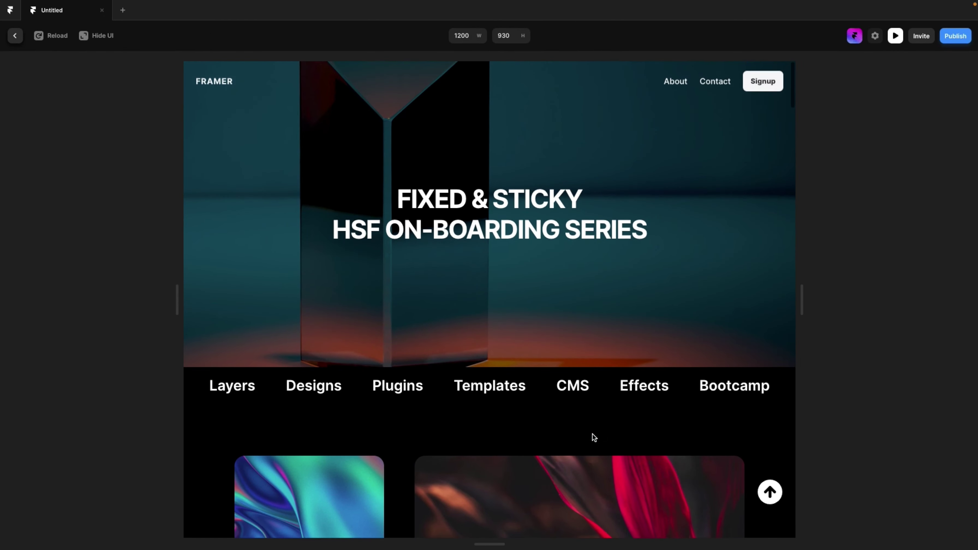
pyautogui.scroll(-8, 592, 434)
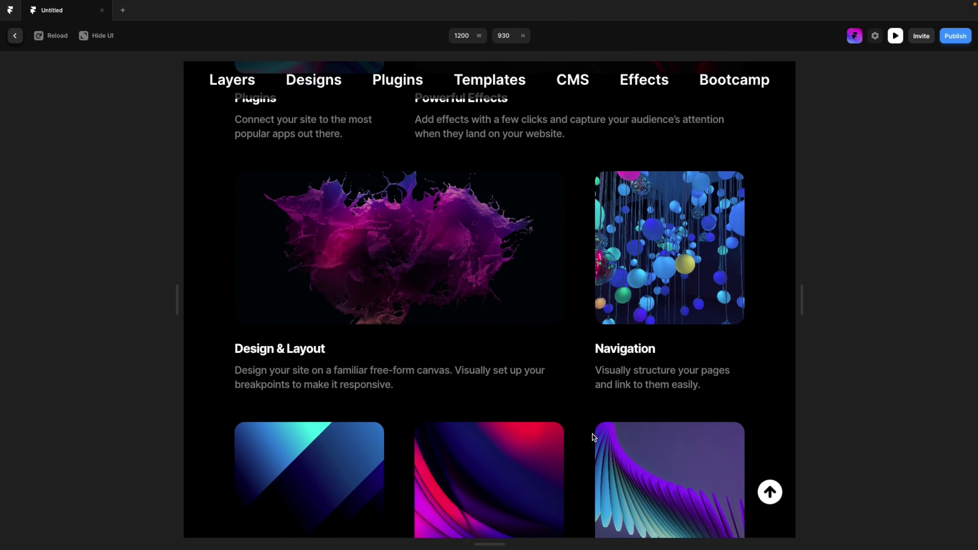
pyautogui.scroll(8, 592, 434)
pyautogui.press('Escape')
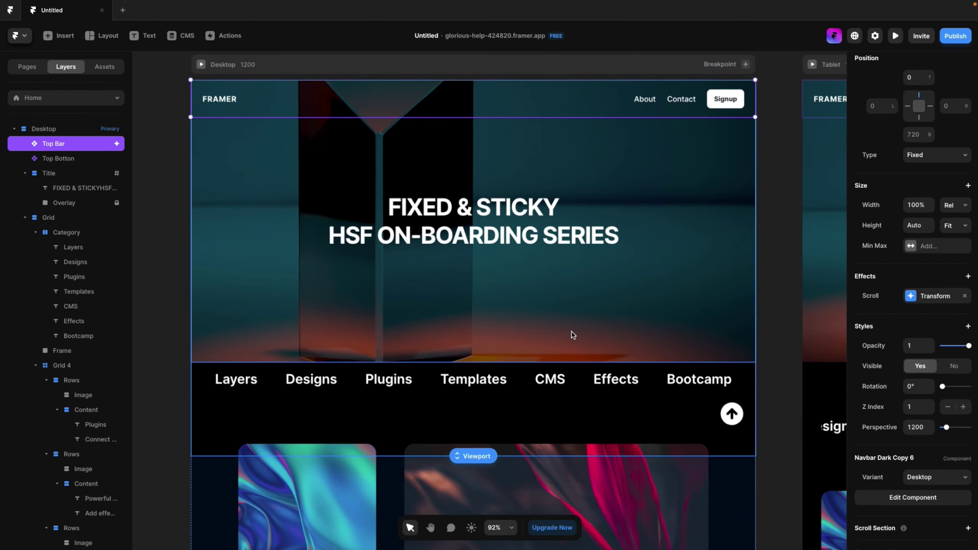
# Add a Scroll Transform effect to the Top Botton arrow icon, triggered by Section in View with the #title section
pyautogui.click(742, 422)
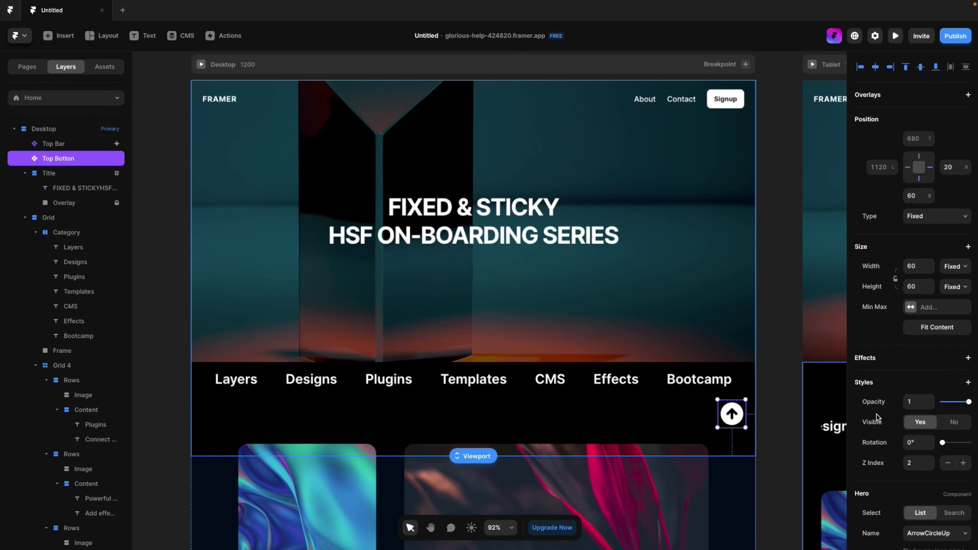
pyautogui.scroll(-1, 878, 418)
pyautogui.scroll(-2, 877, 417)
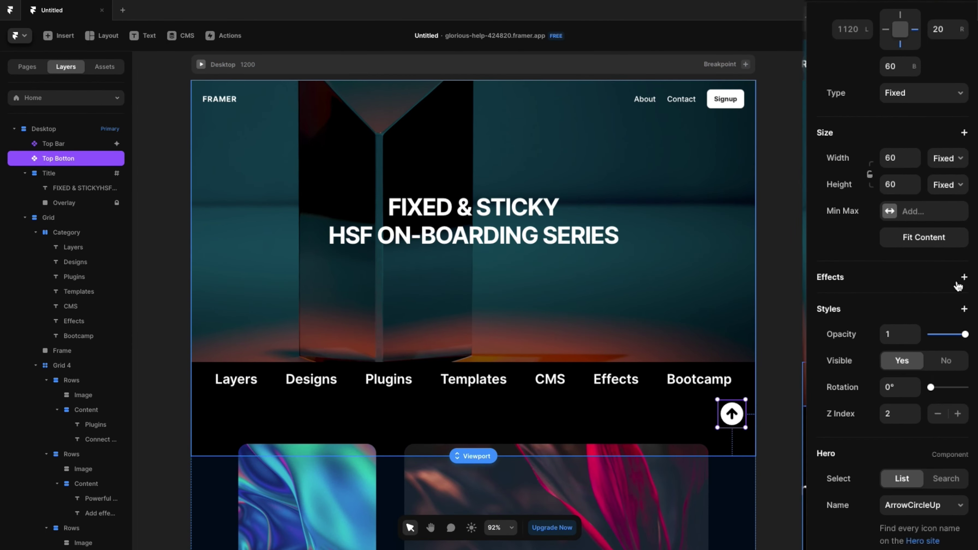
pyautogui.click(965, 279)
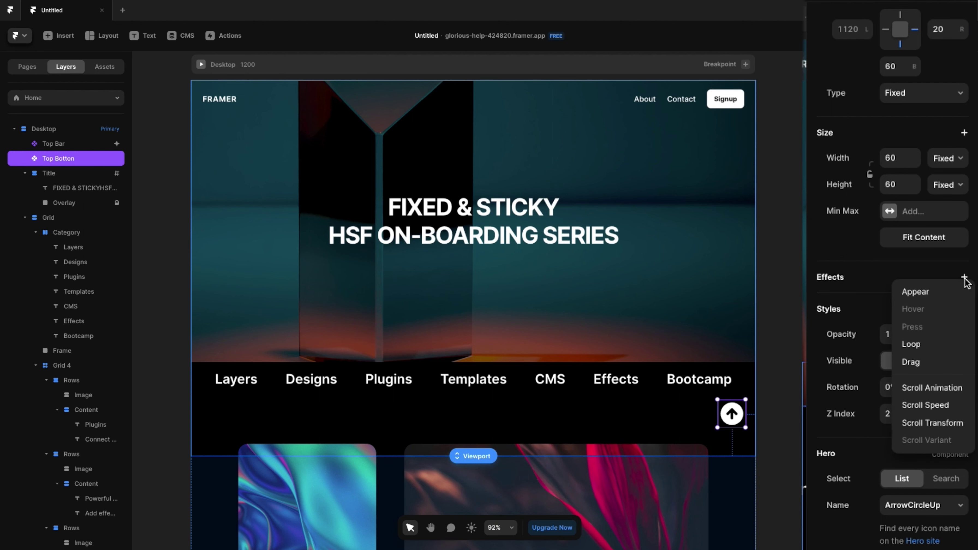
pyautogui.click(940, 424)
pyautogui.click(770, 284)
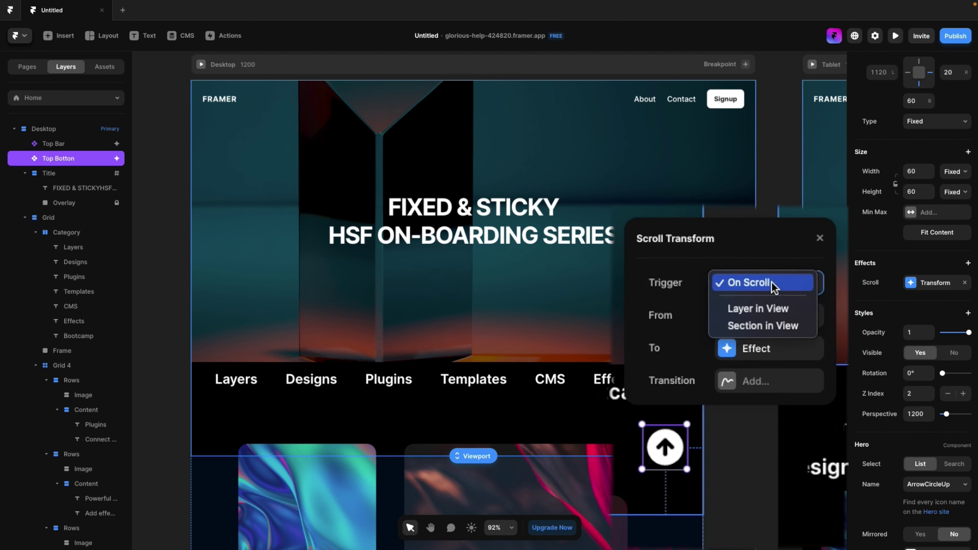
pyautogui.click(761, 327)
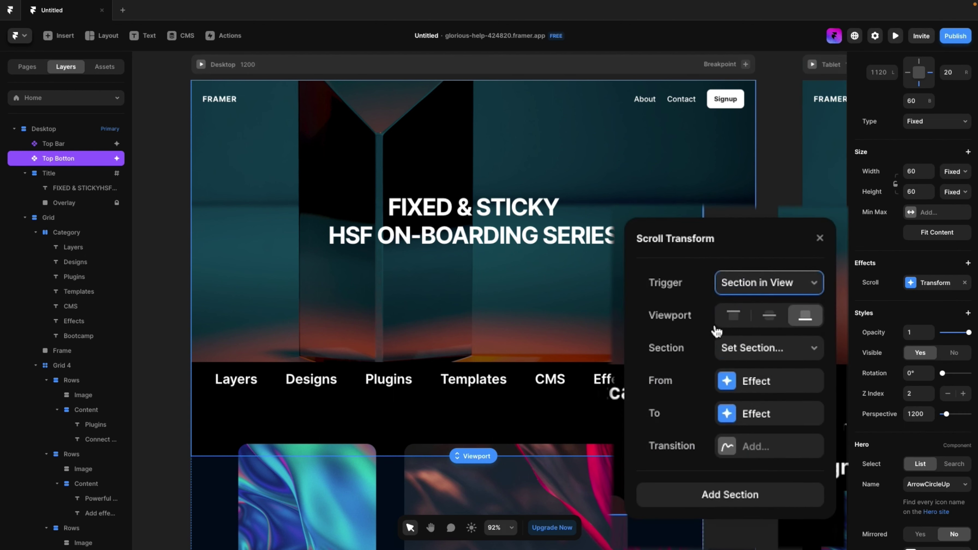
pyautogui.click(752, 343)
pyautogui.click(746, 362)
# Set the arrow icon's From effect to scale 0.7 and opacity 0
pyautogui.click(727, 380)
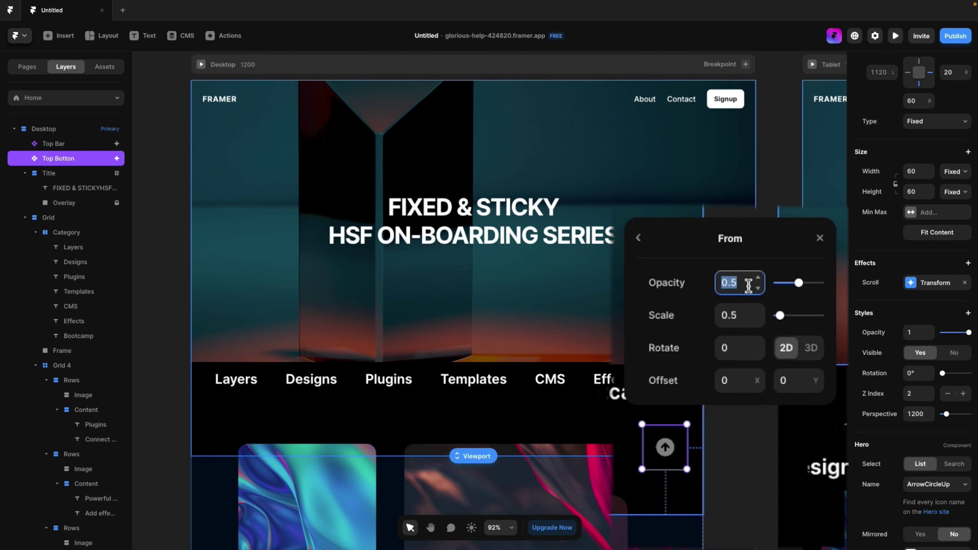
pyautogui.press('Return')
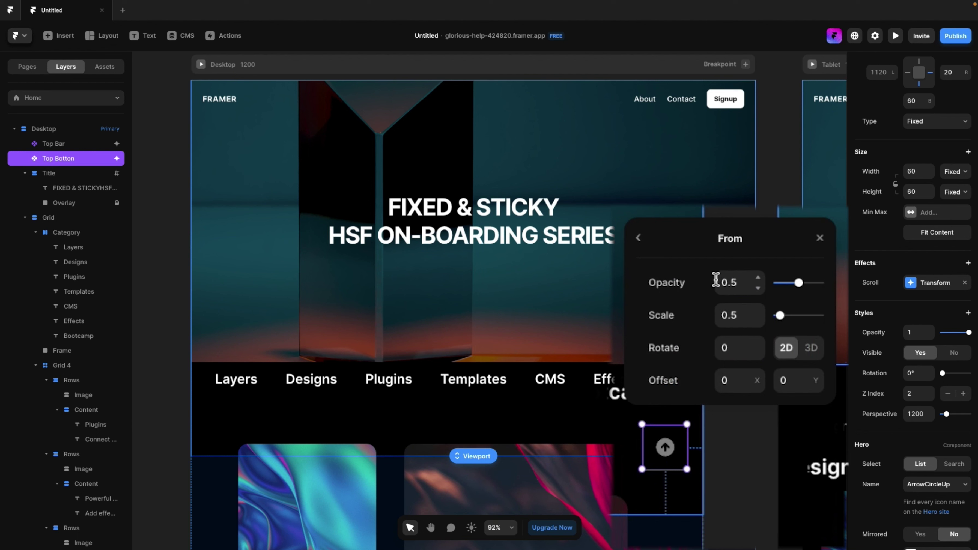
pyautogui.click(743, 317)
pyautogui.write('0.7')
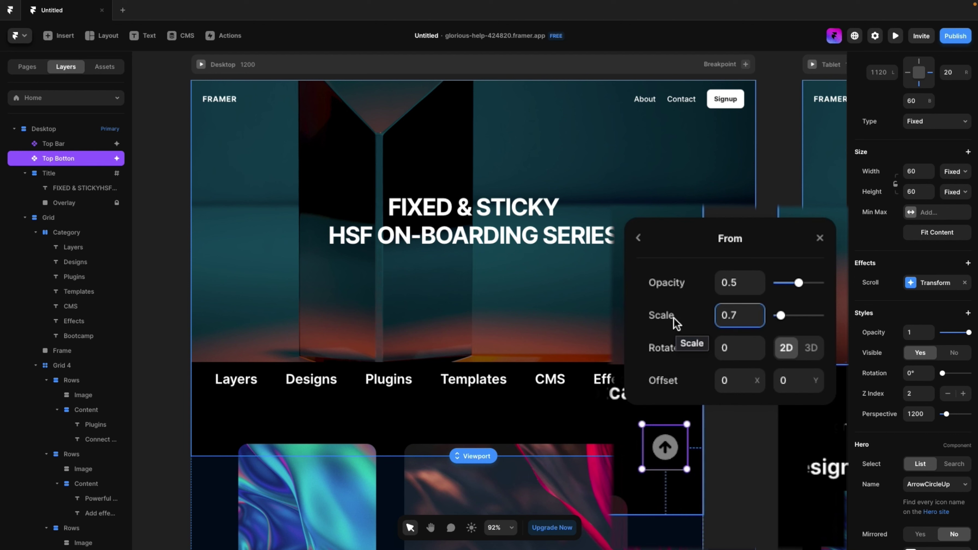
pyautogui.hotkey('shift', 'Tab')
pyautogui.write('0')
pyautogui.click(643, 240)
# Check the arrow icon's To effect, add a Spring transition, and set the trigger's viewport alignment to top
pyautogui.click(754, 411)
pyautogui.click(742, 280)
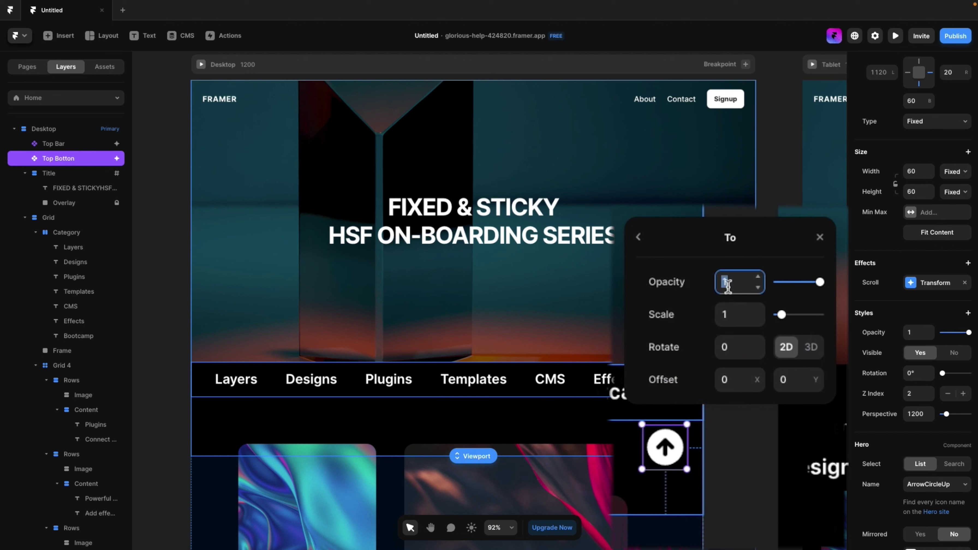
pyautogui.click(638, 237)
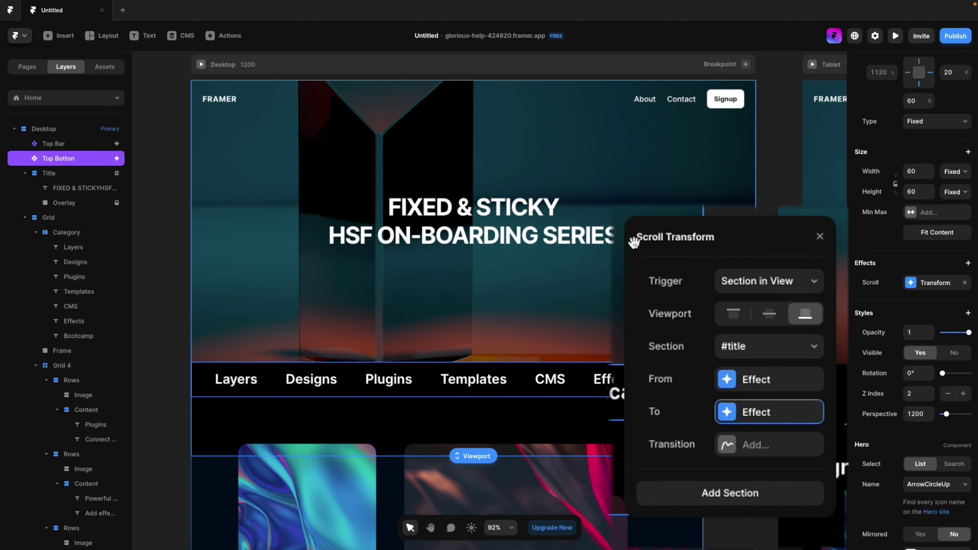
pyautogui.click(727, 445)
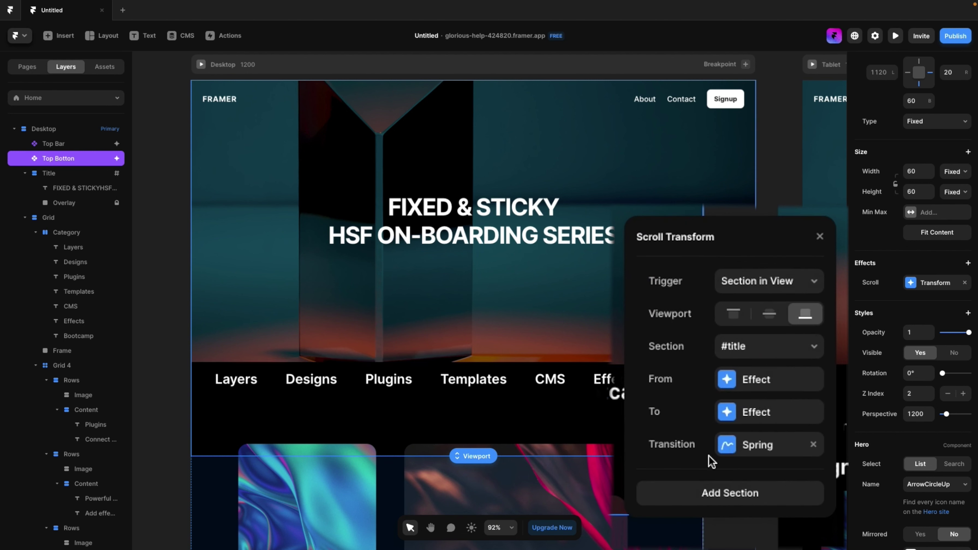
pyautogui.click(734, 315)
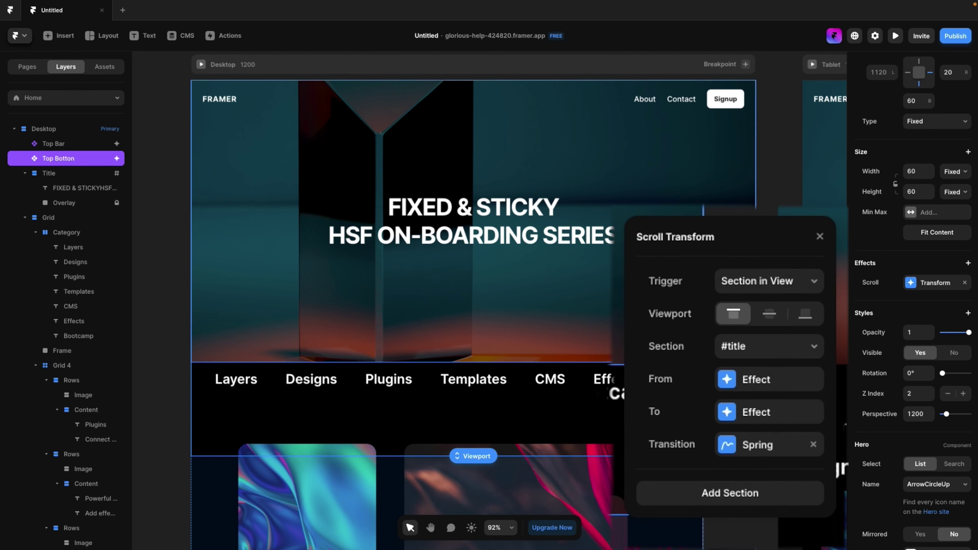
# Preview the page, scroll down and up repeatedly to check the arrow icon's scroll effect, and exit the preview
pyautogui.hotkey('ctrl', 'p')
pyautogui.scroll(-10, 616, 454)
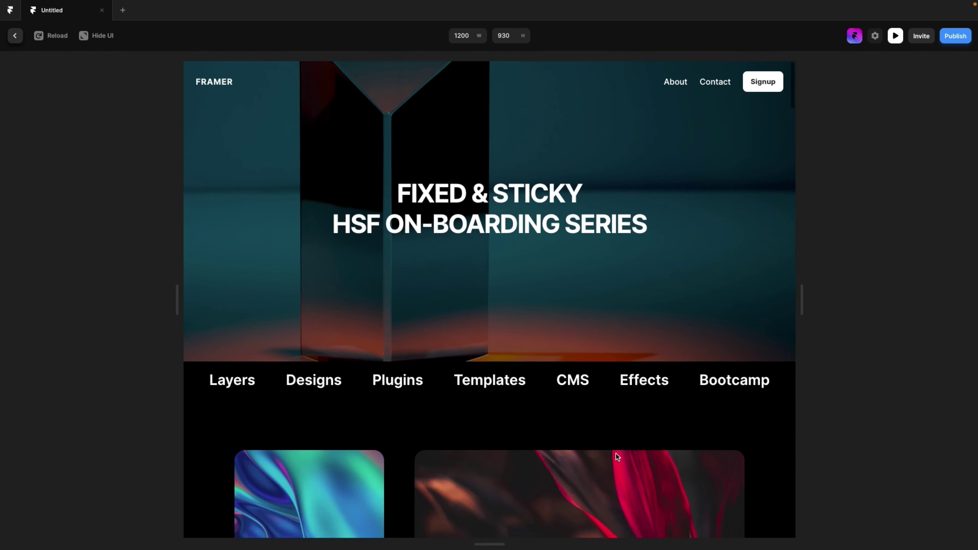
pyautogui.scroll(10, 615, 454)
pyautogui.scroll(-7, 616, 454)
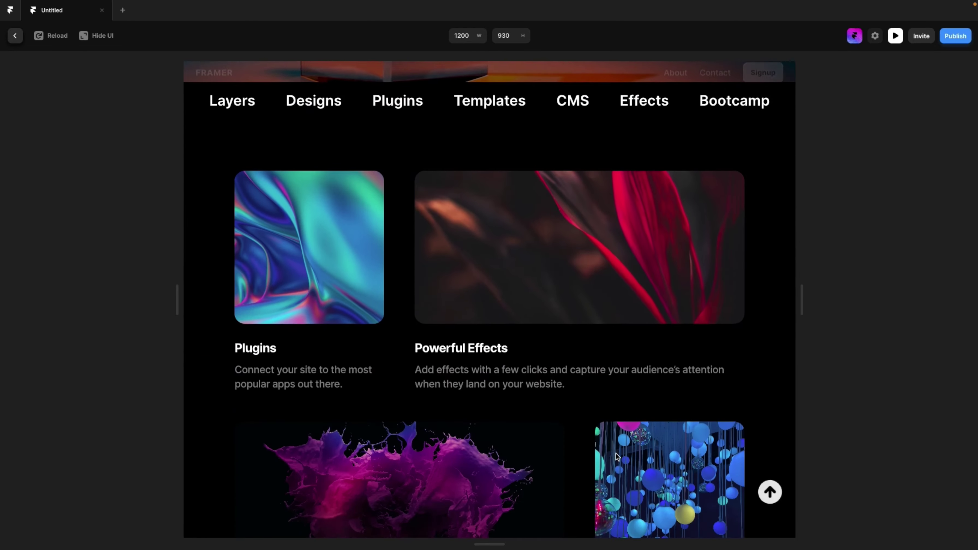
pyautogui.scroll(5, 615, 455)
pyautogui.scroll(-10, 616, 454)
pyautogui.scroll(10, 615, 454)
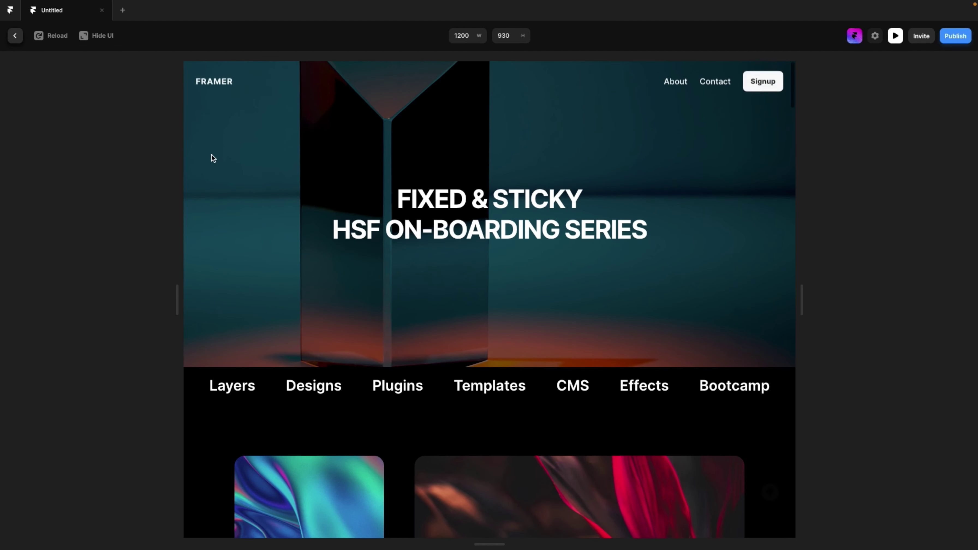
pyautogui.press('Escape')
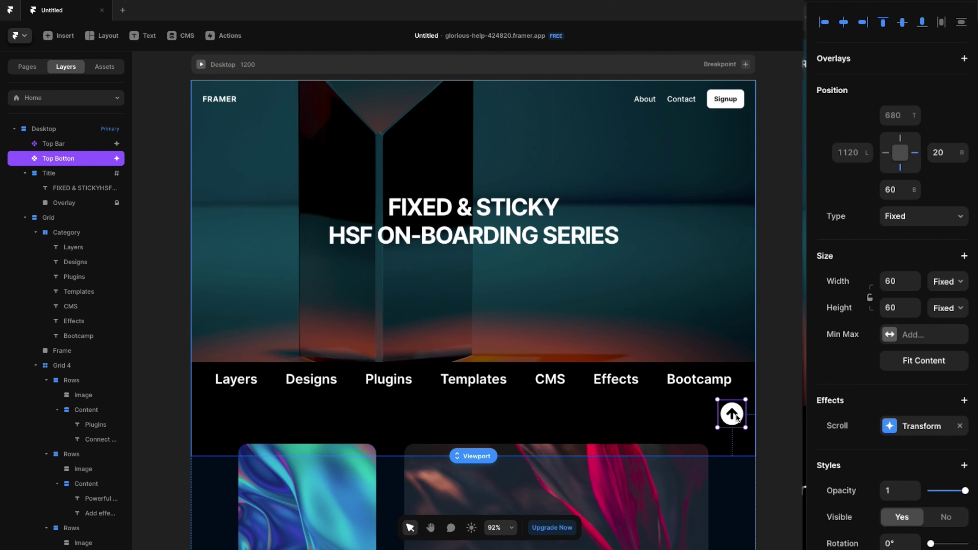
# Wrap the Top Botton arrow icon in a parent Columns stack and set the stack's bottom offset to 60
pyautogui.press('alt+super+Return')
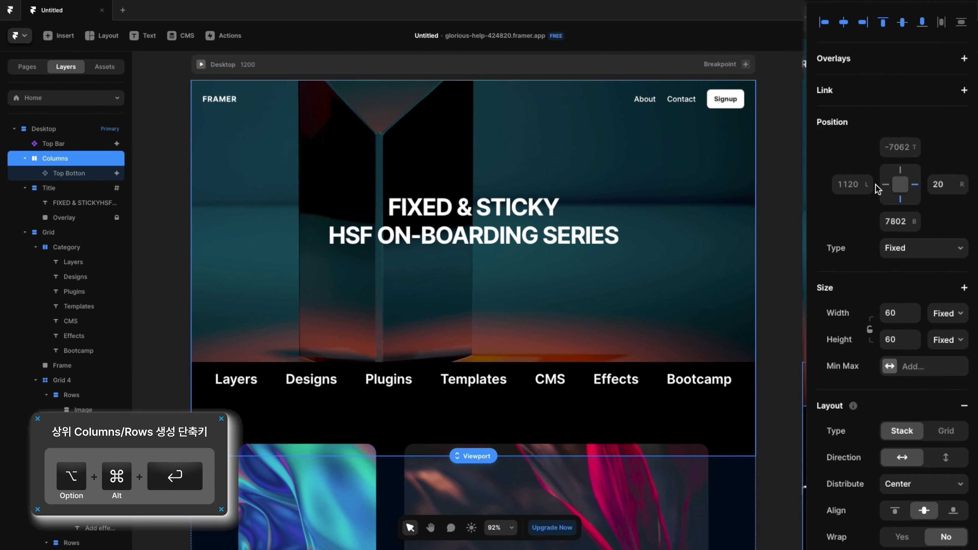
pyautogui.click(901, 222)
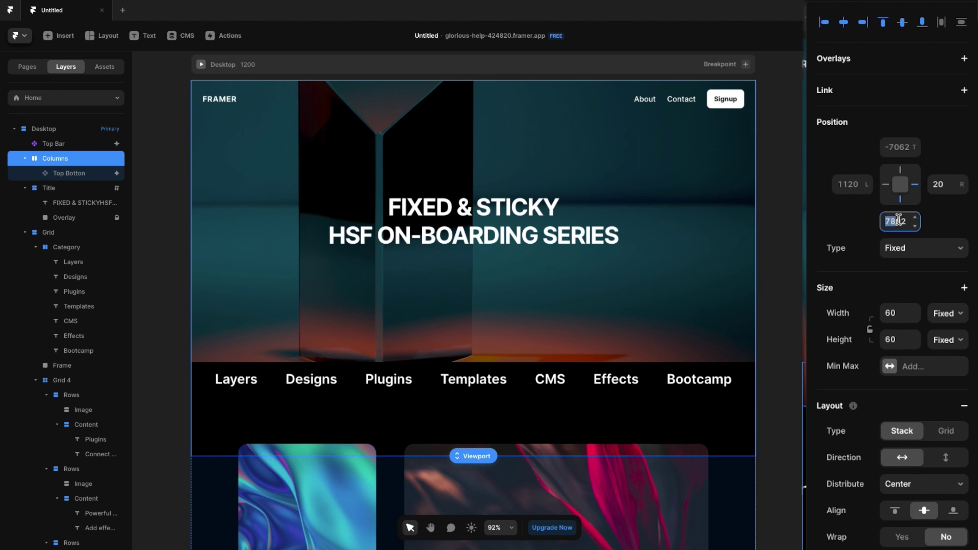
pyautogui.write('60')
pyautogui.press('Return')
pyautogui.click(786, 317)
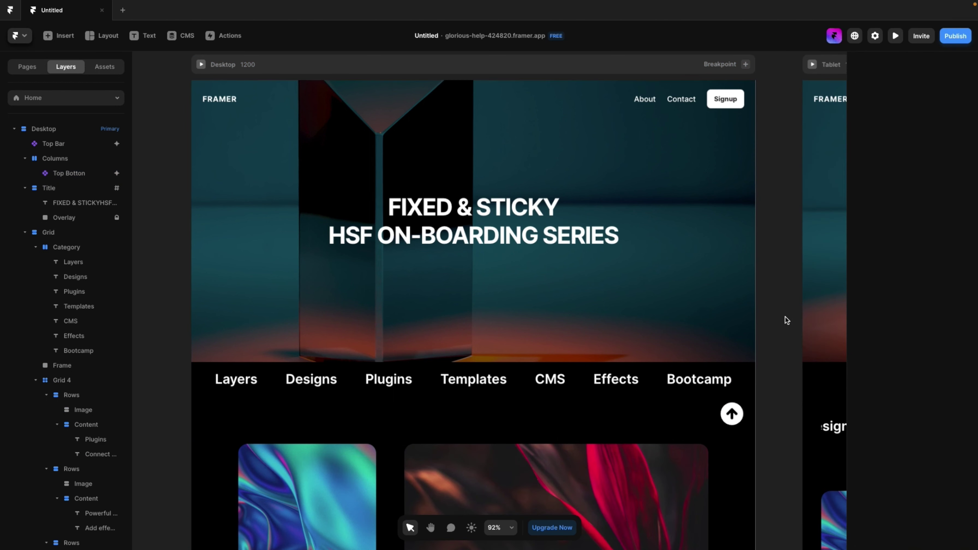
# Preview the page to check the wrapped arrow icon, return to the editor, and review the icon's position and effect settings
pyautogui.click(201, 64)
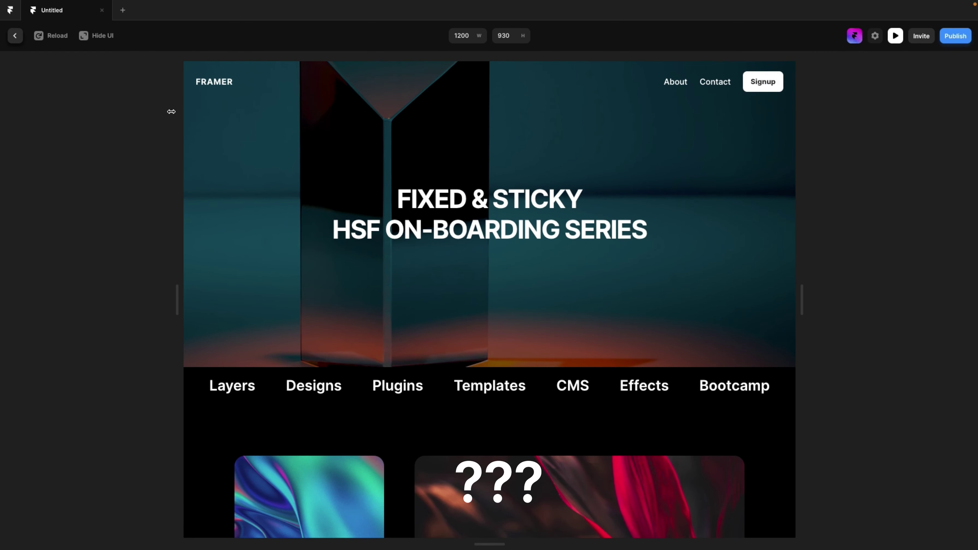
pyautogui.click(14, 36)
pyautogui.click(726, 420)
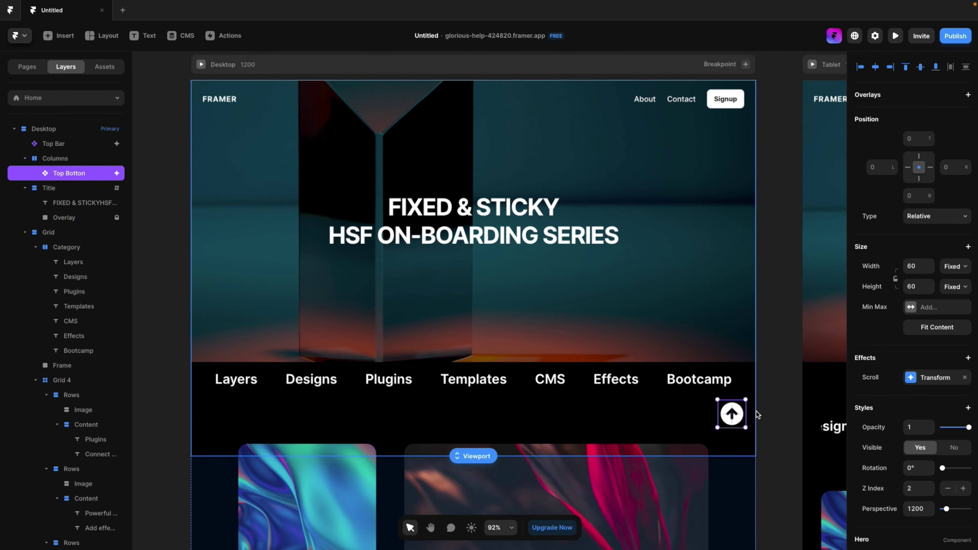
pyautogui.scroll(2, 726, 391)
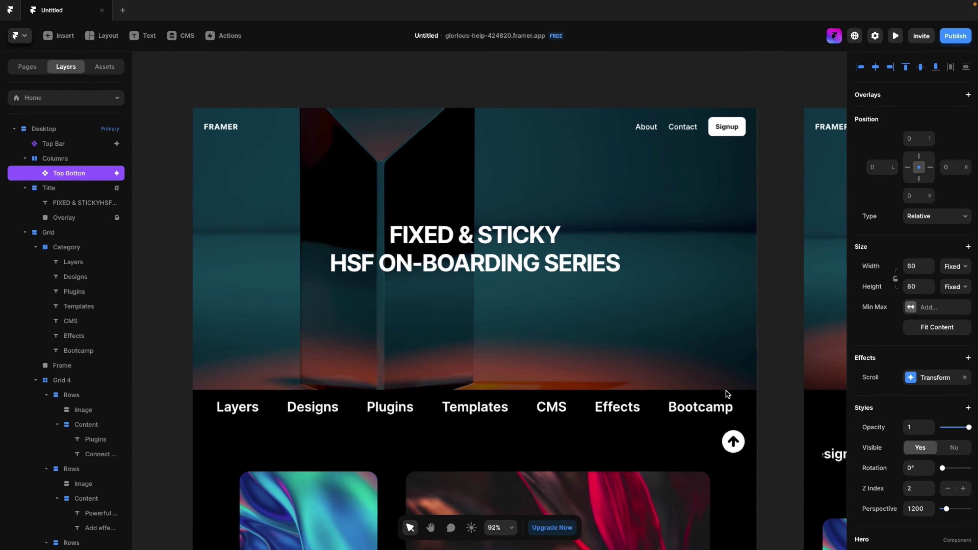
pyautogui.scroll(-3, 726, 390)
pyautogui.scroll(-5, 887, 407)
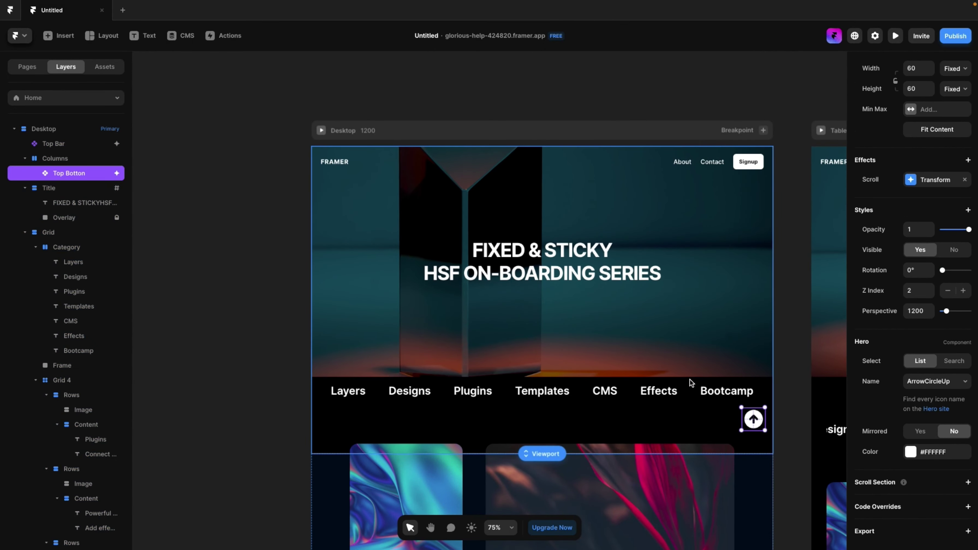
# Move the Columns stack containing Top Botton out of the Desktop page, placing it above Desktop in the layer order
pyautogui.click(58, 158)
pyautogui.click(68, 172)
pyautogui.click(50, 158)
pyautogui.moveTo(78, 204); pyautogui.dragTo(61, 154)
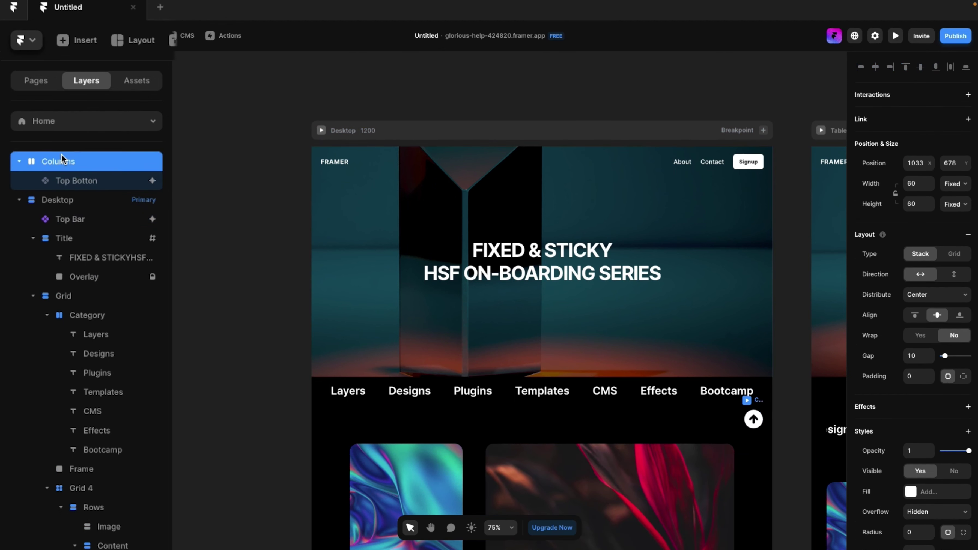
# Remove the scroll transform from the Top Botton icon inside the Columns stack
pyautogui.press('Return')
pyautogui.hotkey('shift', '2')
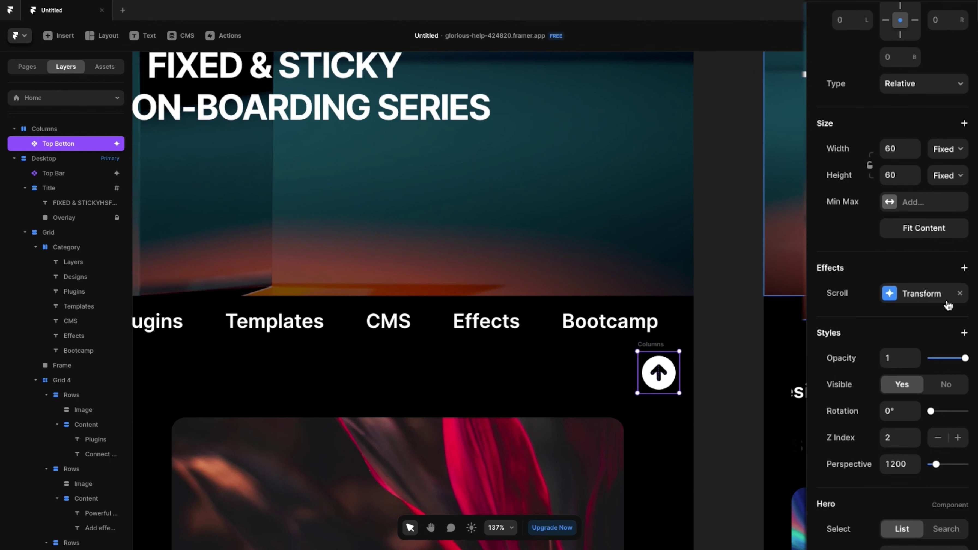
pyautogui.click(78, 129)
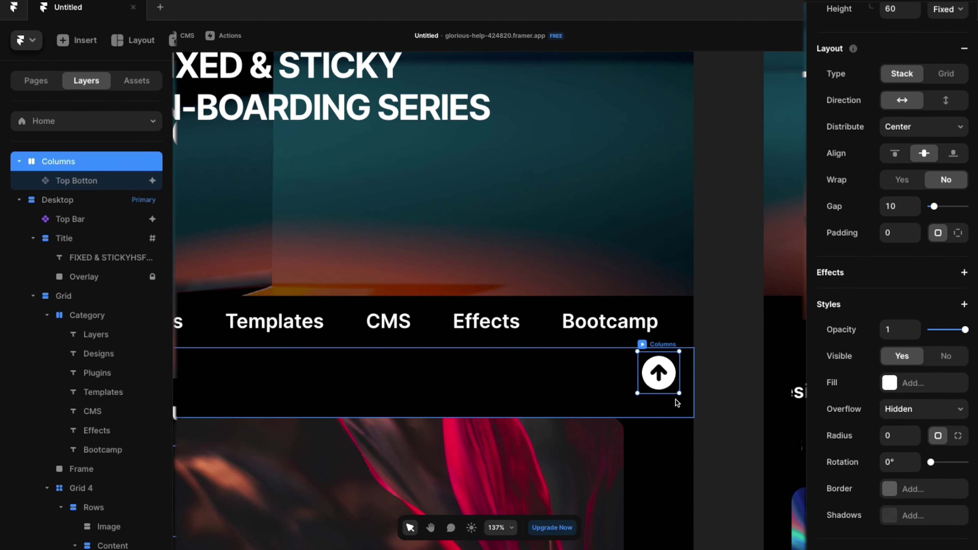
pyautogui.press('Return')
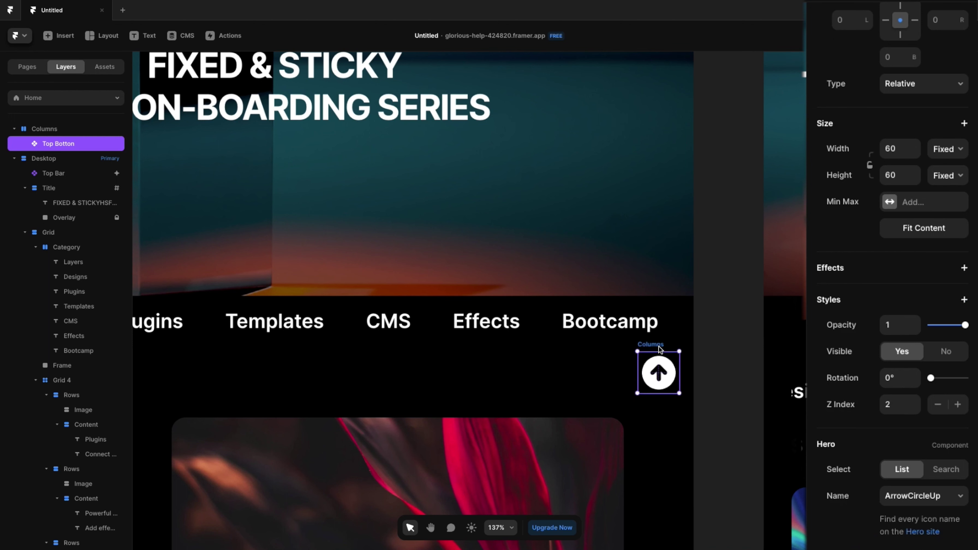
# Add a scroll transform to the Columns stack, triggered by Section in View at the viewport's top for section #title
pyautogui.click(659, 346)
pyautogui.click(964, 275)
pyautogui.click(932, 419)
pyautogui.click(808, 277)
pyautogui.click(790, 321)
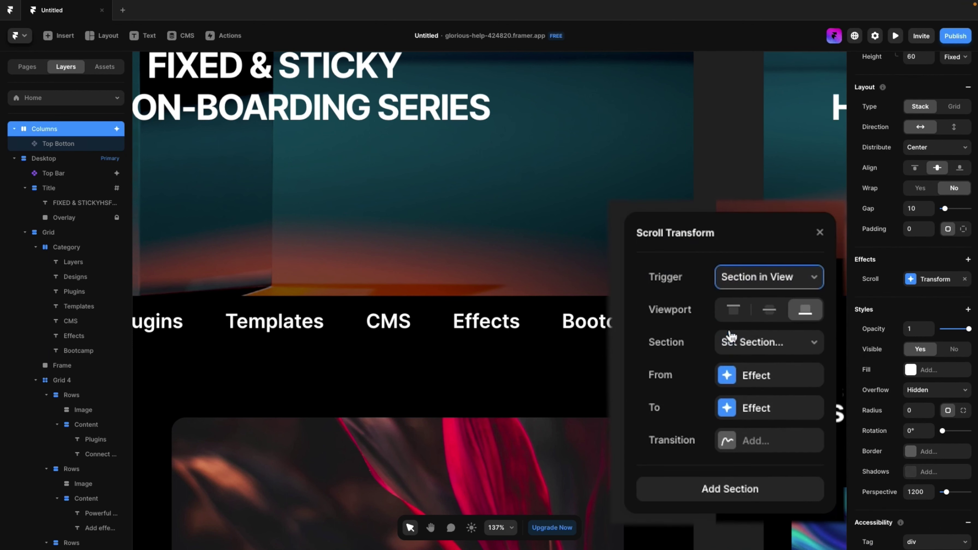
pyautogui.click(734, 310)
pyautogui.click(774, 342)
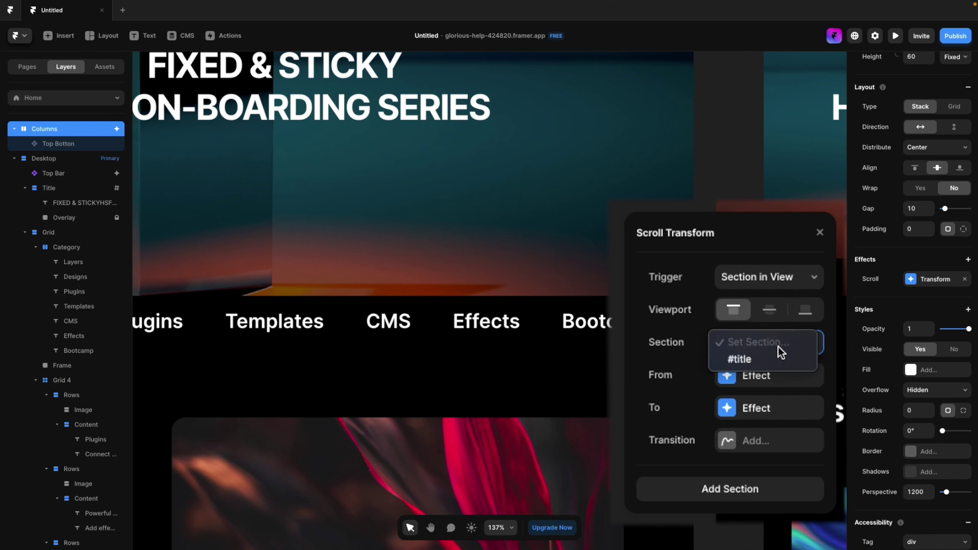
pyautogui.click(773, 360)
# Set the transform's From effect to opacity 0 with a reduced scale, and check its To and Transition settings
pyautogui.click(731, 375)
pyautogui.click(732, 277)
pyautogui.write('0')
pyautogui.click(741, 314)
pyautogui.write('0.')
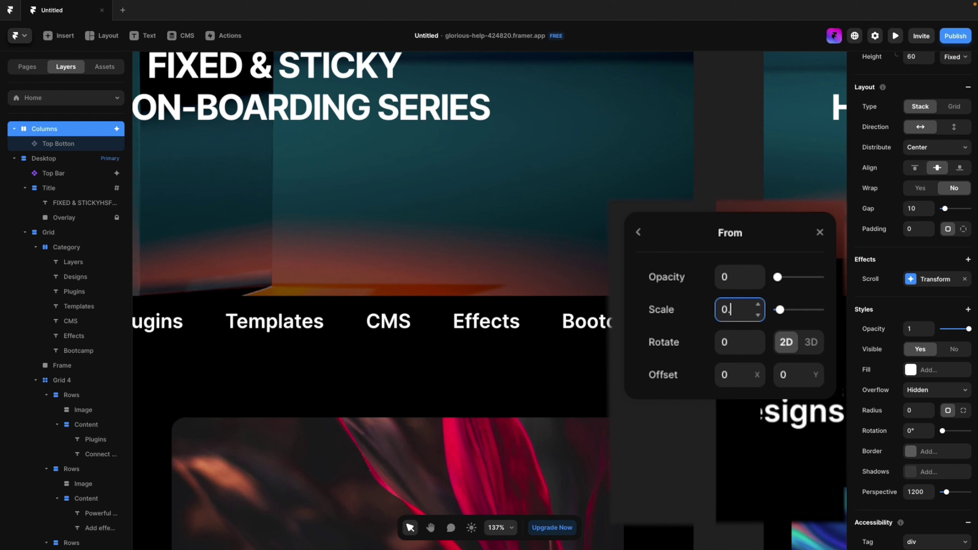
pyautogui.click(638, 232)
pyautogui.click(731, 408)
pyautogui.click(638, 232)
pyautogui.click(754, 441)
pyautogui.click(701, 286)
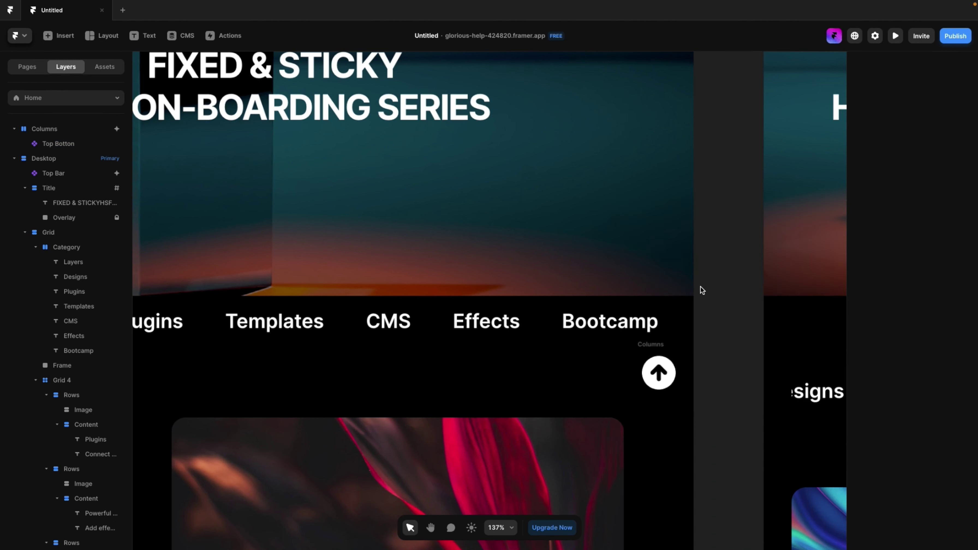
# Move the Columns stack containing Top Botton back into the Desktop page
pyautogui.click(651, 348)
pyautogui.scroll(-5, 650, 348)
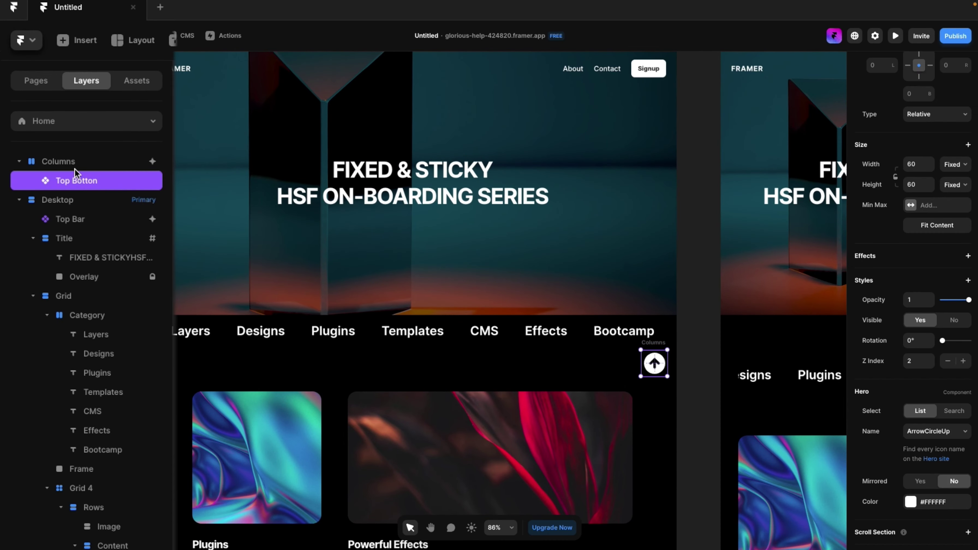
pyautogui.moveTo(74, 168); pyautogui.dragTo(53, 201)
# Give the Columns stack a Fixed position with a right offset of 20 and a bottom offset of 60
pyautogui.click(903, 151)
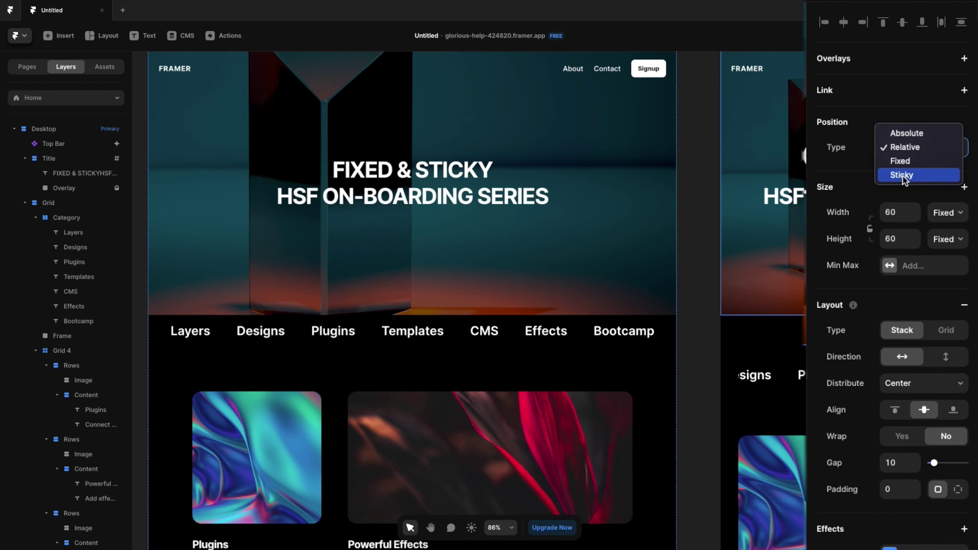
pyautogui.click(903, 161)
pyautogui.click(900, 221)
pyautogui.write('40')
pyautogui.click(944, 184)
pyautogui.write('30')
pyautogui.click(703, 306)
pyautogui.moveTo(694, 312); pyautogui.dragTo(720, 387)
pyautogui.scroll(-3, 721, 387)
pyautogui.click(720, 386)
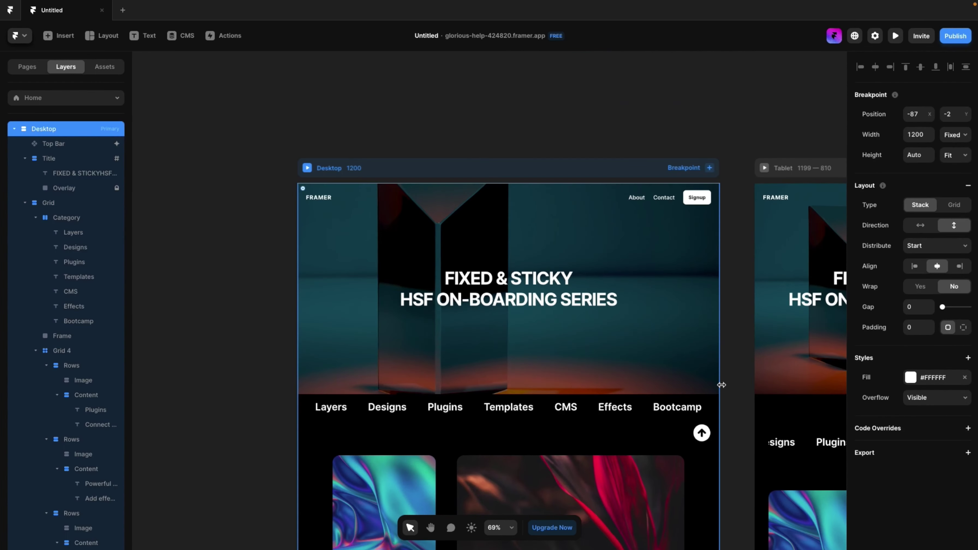
pyautogui.scroll(5, 721, 386)
pyautogui.moveTo(695, 439); pyautogui.dragTo(765, 369)
pyautogui.click(761, 396)
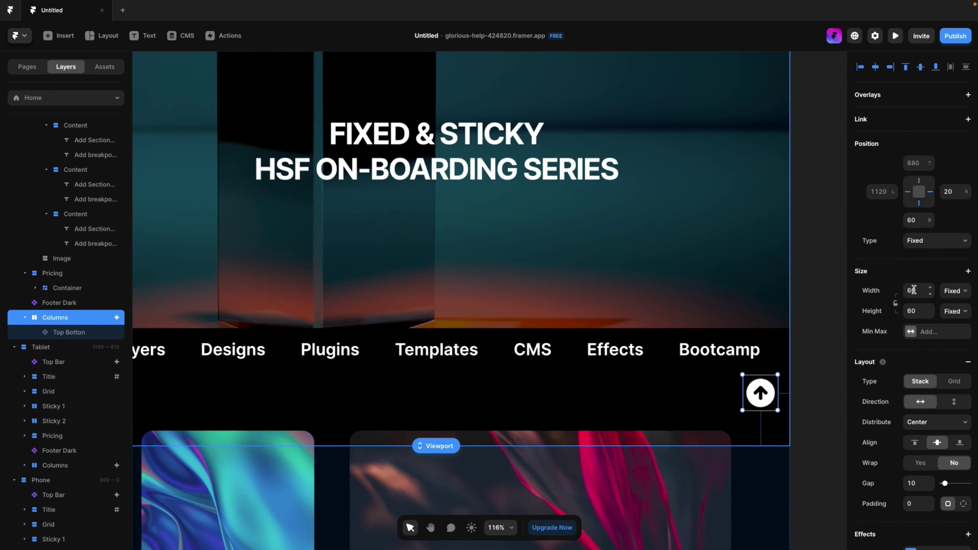
# Link the Columns stack to the #title section of the Home page with Smooth scrolling
pyautogui.click(964, 90)
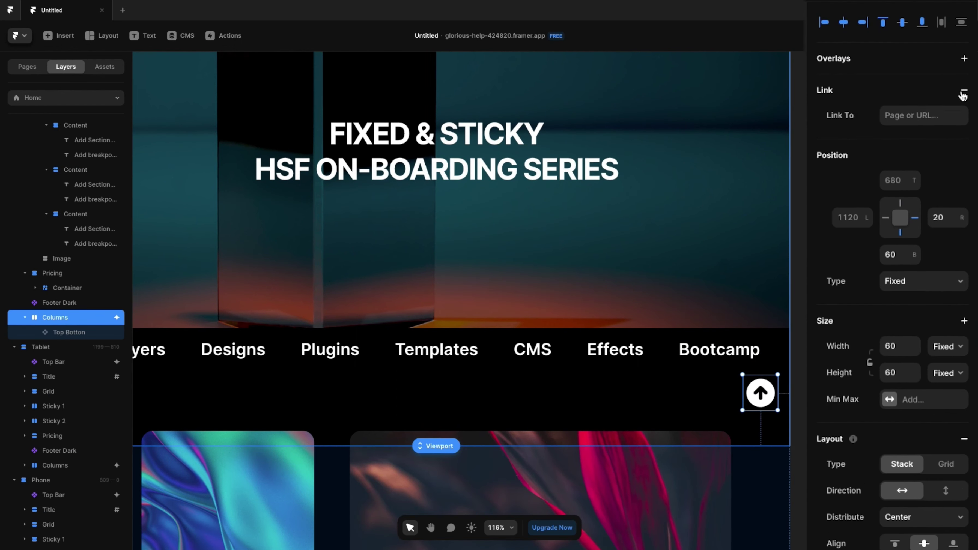
pyautogui.click(930, 116)
pyautogui.click(878, 160)
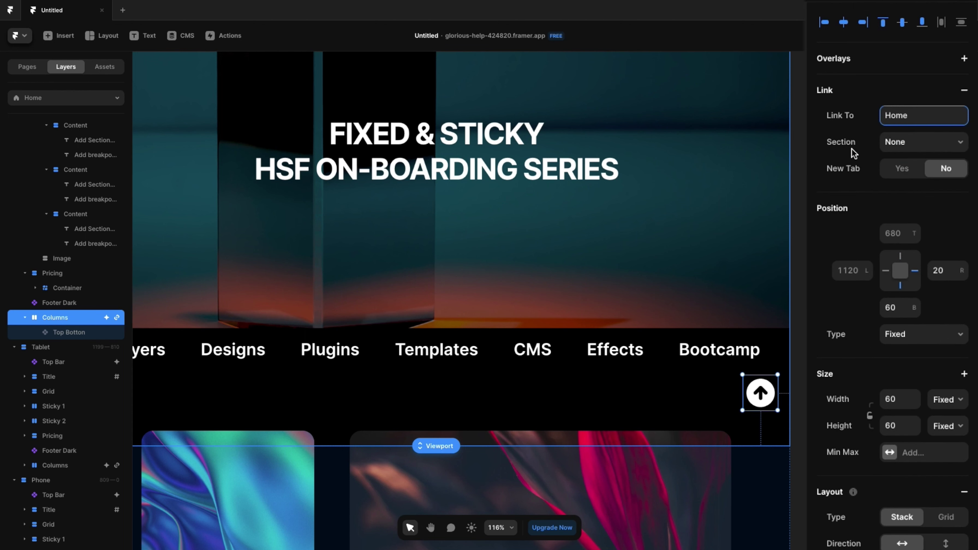
pyautogui.click(926, 146)
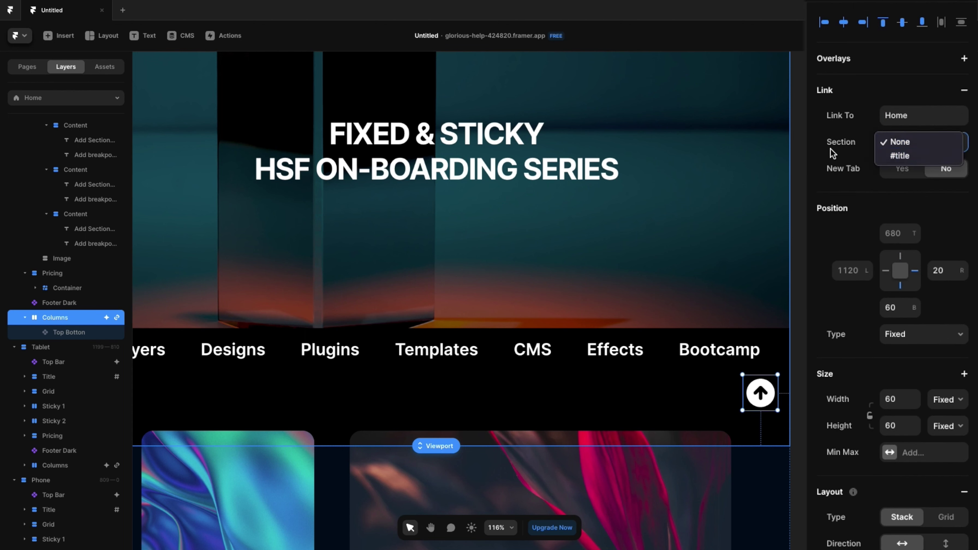
pyautogui.click(920, 157)
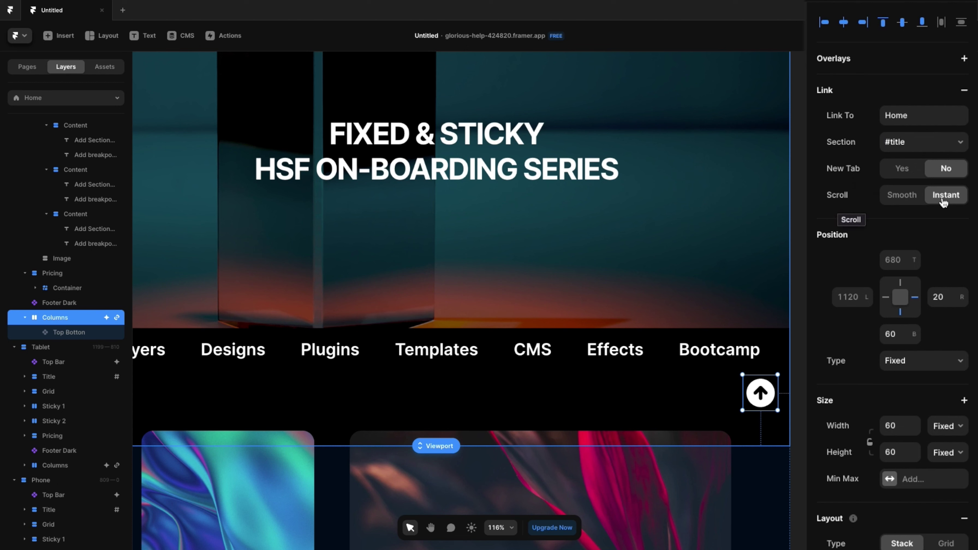
pyautogui.click(896, 199)
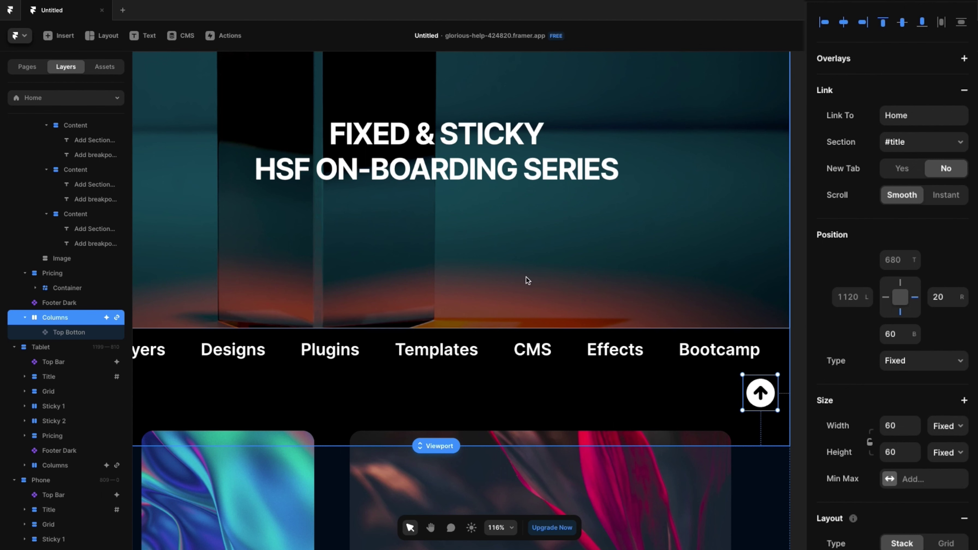
# Preview the Desktop page, test the arrow's back-to-top link while scrolling, and exit the preview
pyautogui.scroll(-5, 524, 280)
pyautogui.click(264, 89)
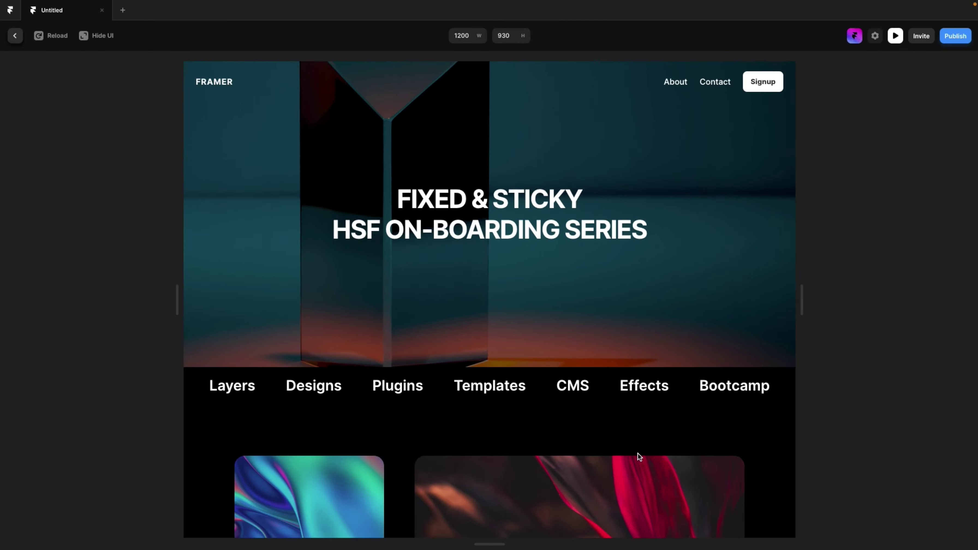
pyautogui.scroll(-10, 638, 455)
pyautogui.scroll(-20, 637, 452)
pyautogui.scroll(20, 637, 453)
pyautogui.click(770, 497)
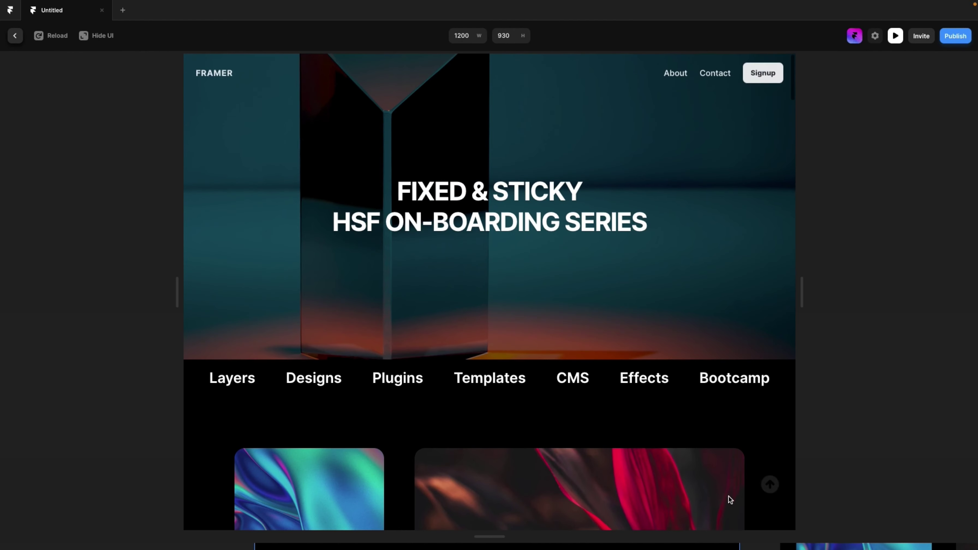
pyautogui.scroll(-20, 565, 361)
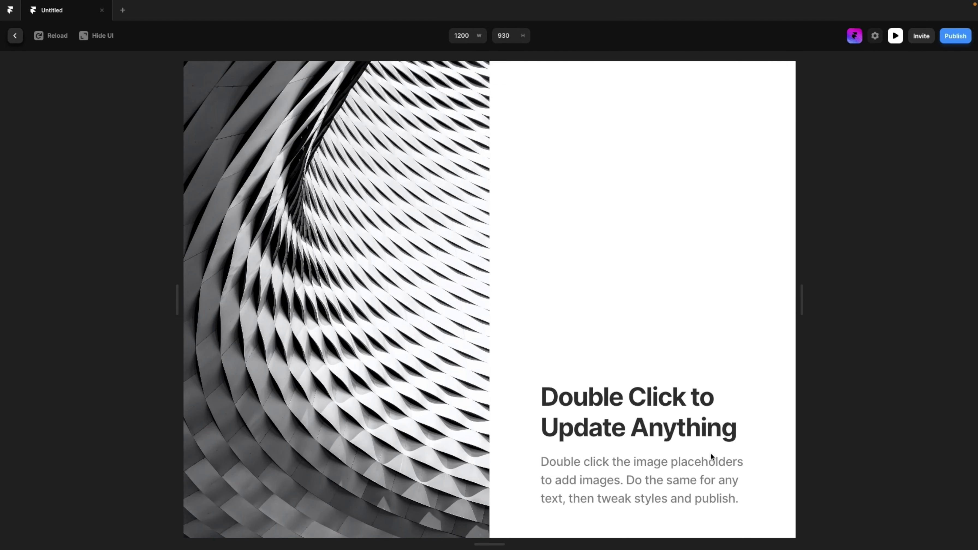
pyautogui.scroll(-5, 710, 453)
pyautogui.click(15, 35)
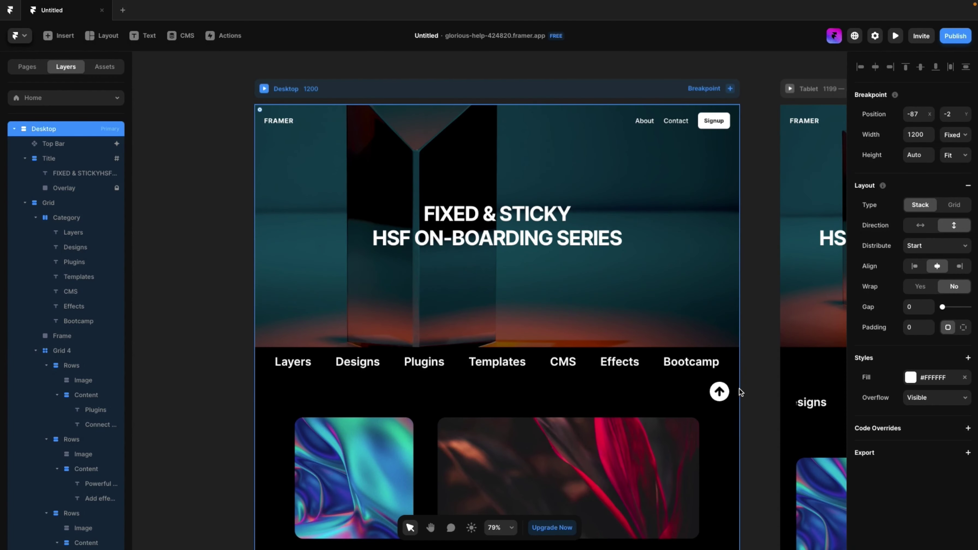
# Add a Blending style to the Columns stack and set it to Difference
pyautogui.scroll(5, 657, 402)
pyautogui.click(705, 405)
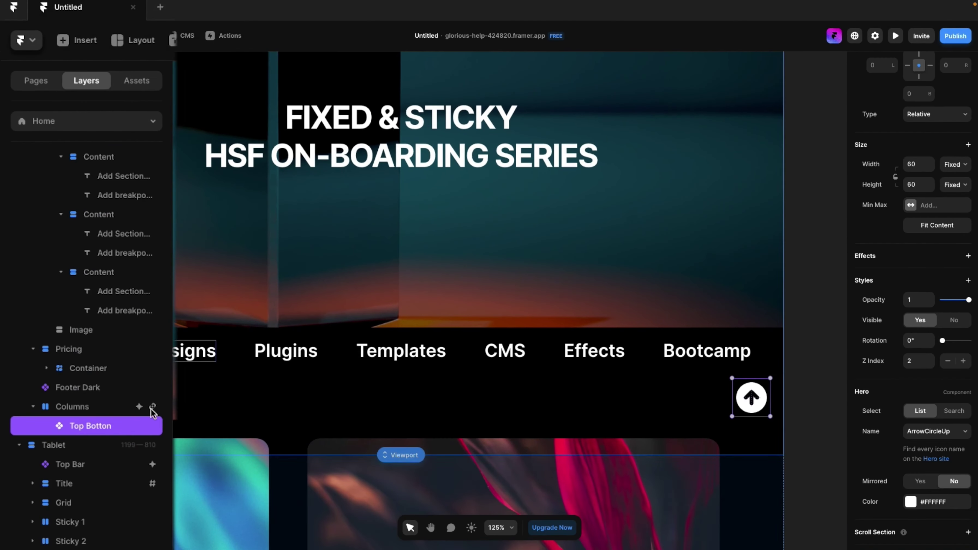
pyautogui.click(121, 407)
pyautogui.scroll(-5, 858, 358)
pyautogui.click(964, 307)
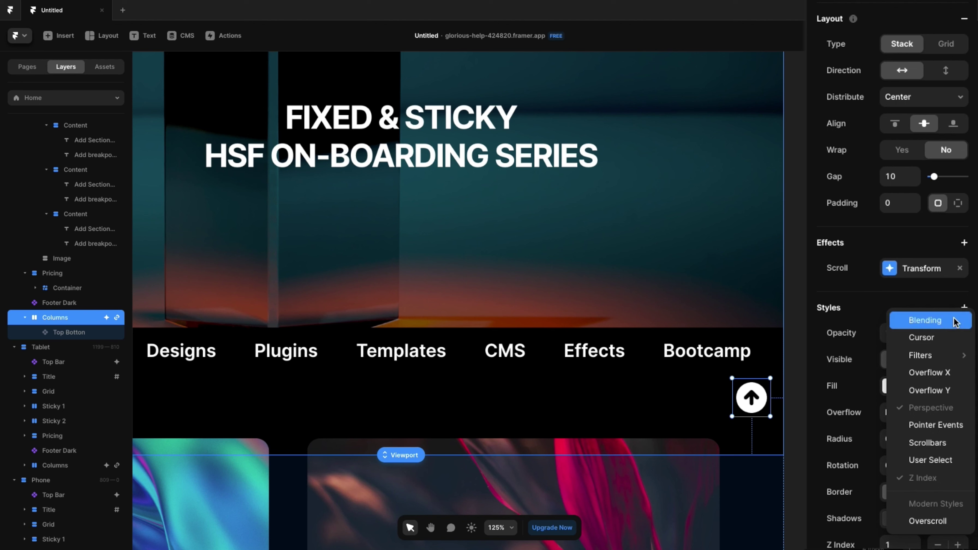
pyautogui.click(925, 320)
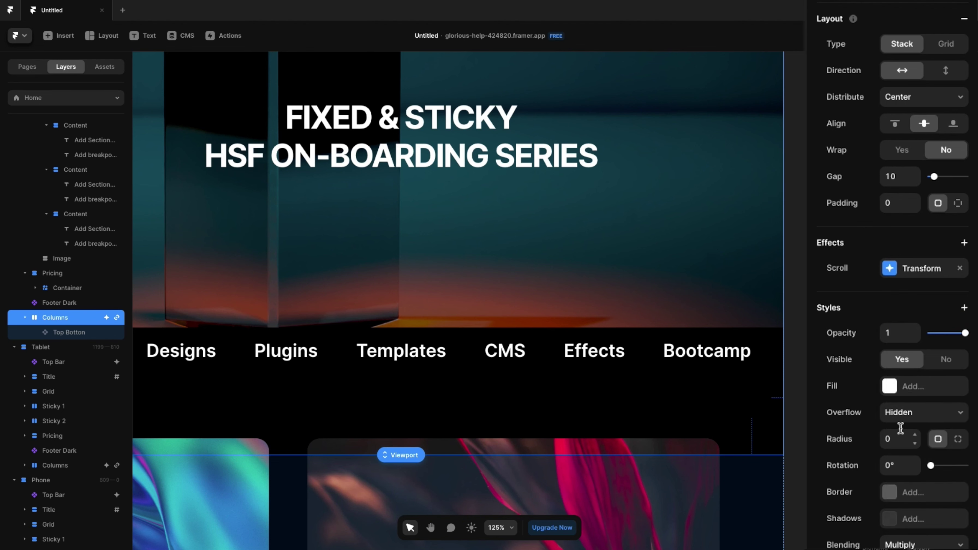
pyautogui.scroll(-7, 901, 427)
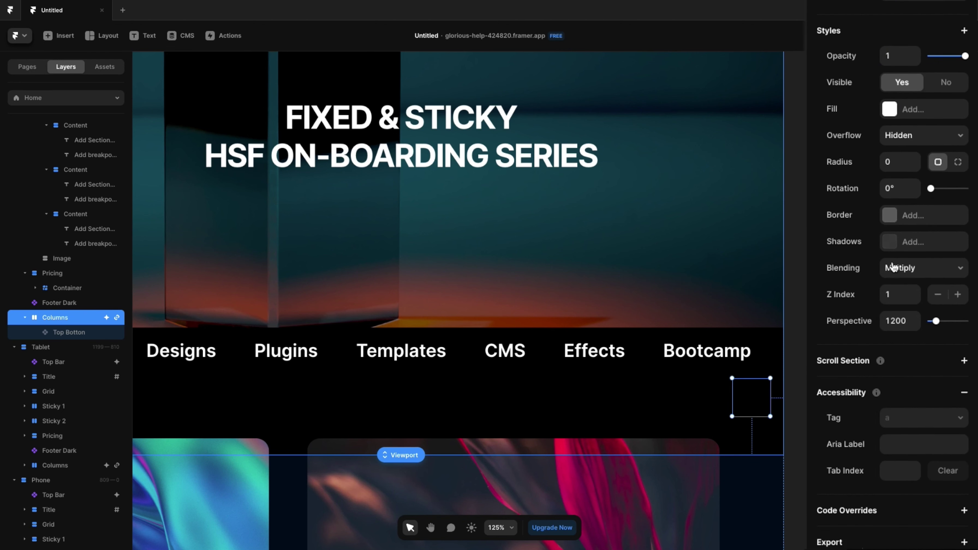
pyautogui.click(893, 267)
pyautogui.click(853, 400)
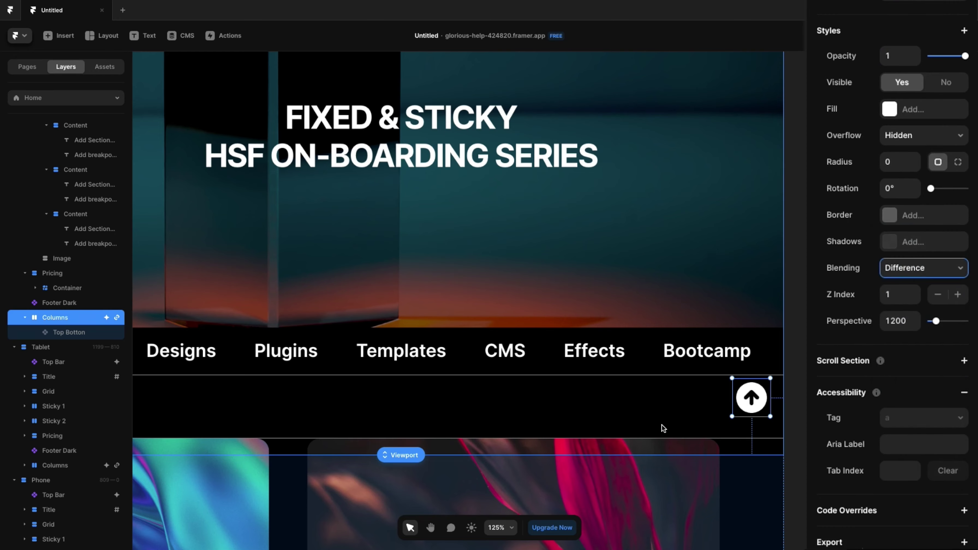
# Preview the Desktop page, scroll through it to check the arrow's blending over the different sections, and exit the preview
pyautogui.click(263, 112)
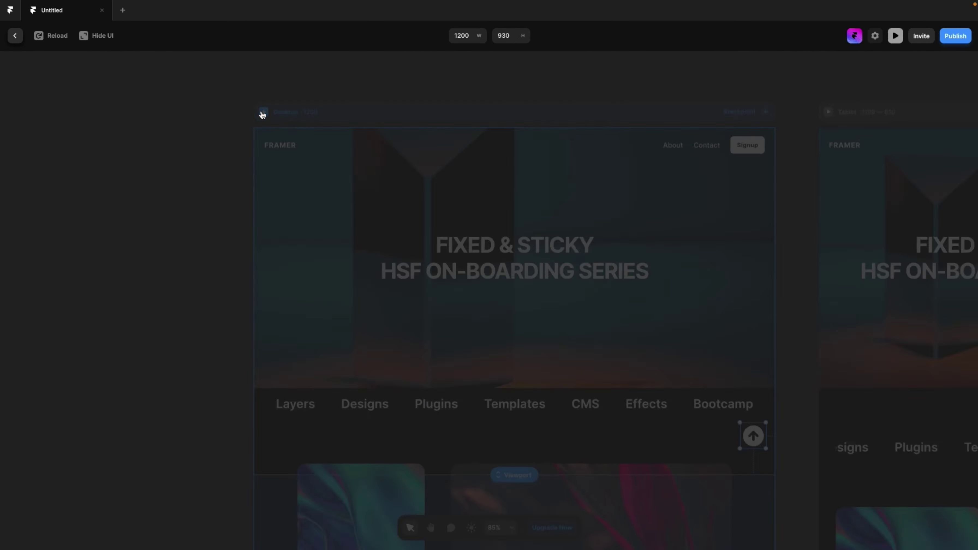
pyautogui.scroll(-10, 614, 394)
pyautogui.scroll(-15, 613, 393)
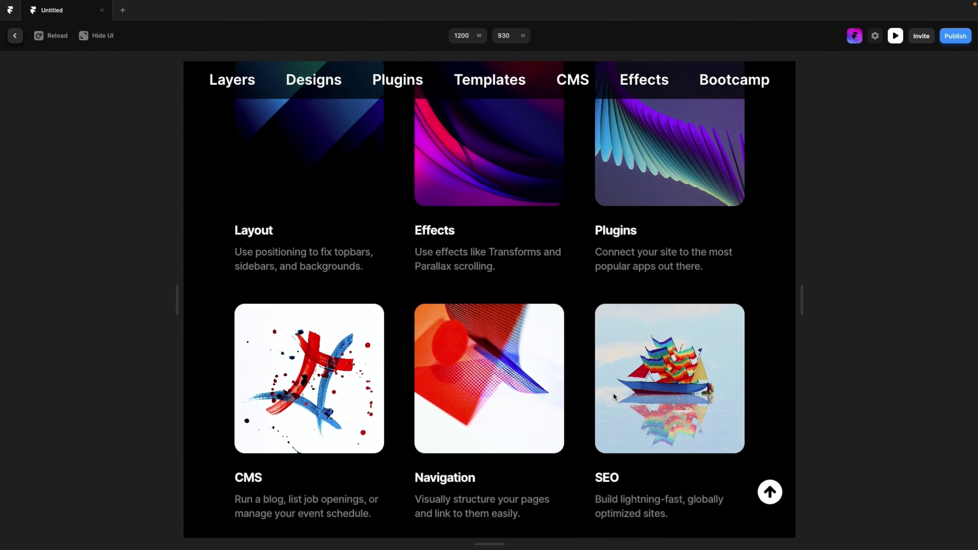
pyautogui.scroll(-10, 612, 392)
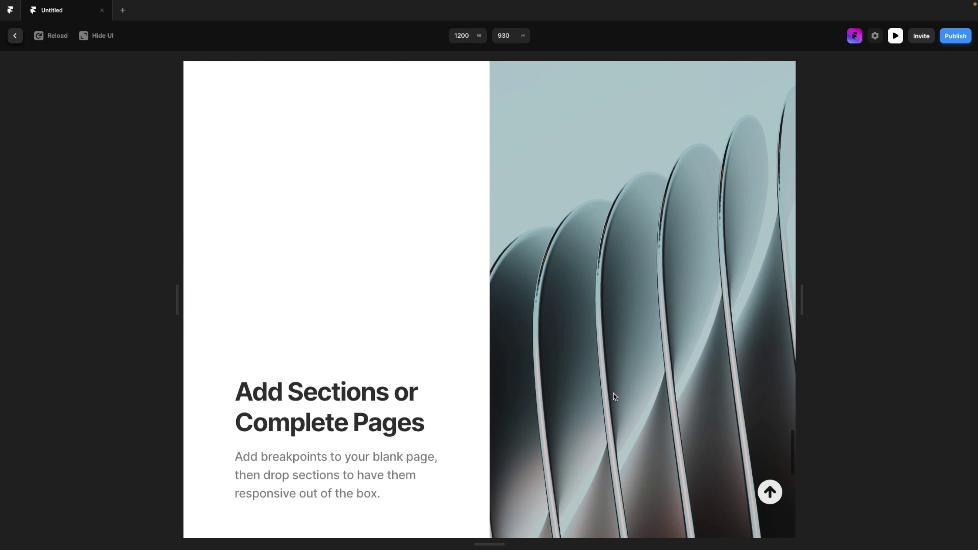
pyautogui.scroll(-5, 613, 394)
pyautogui.scroll(20, 613, 392)
pyautogui.click(15, 35)
# Compare the category row and arrow icon across the Desktop, Tablet and Phone breakpoints, and inspect the Tablet Grid's layout settings
pyautogui.hotkey('shift', '1')
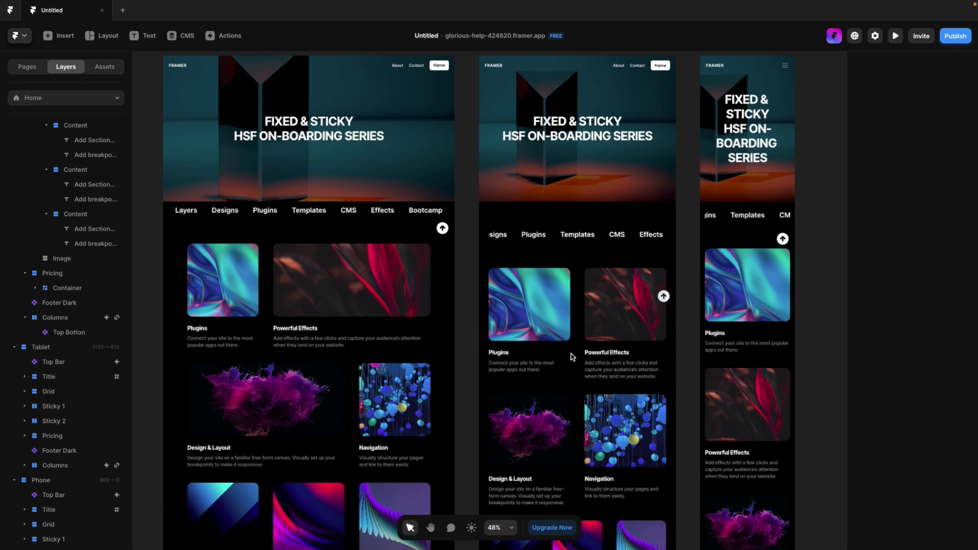
pyautogui.hscroll(5, 571, 354)
pyautogui.hscroll(-5, 572, 354)
pyautogui.scroll(1, 572, 354)
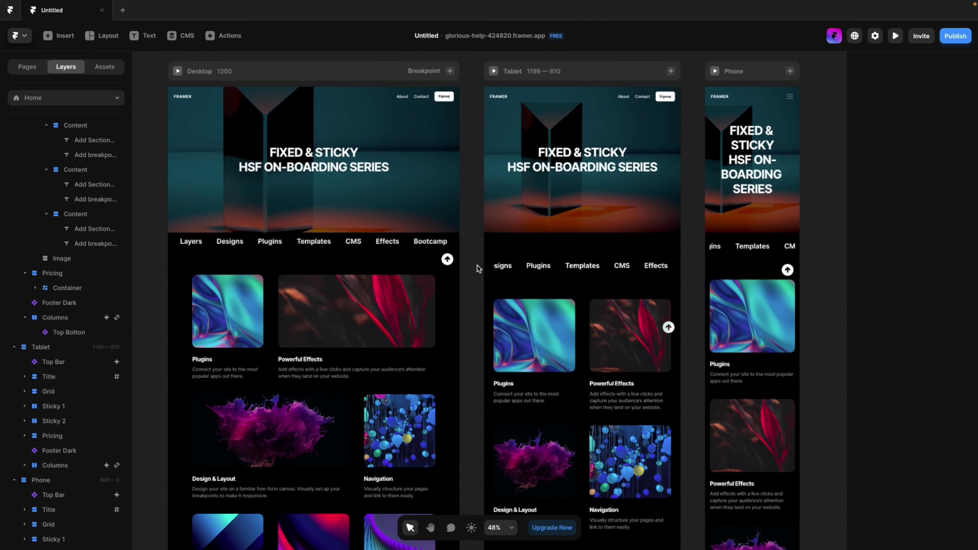
pyautogui.scroll(2, 477, 265)
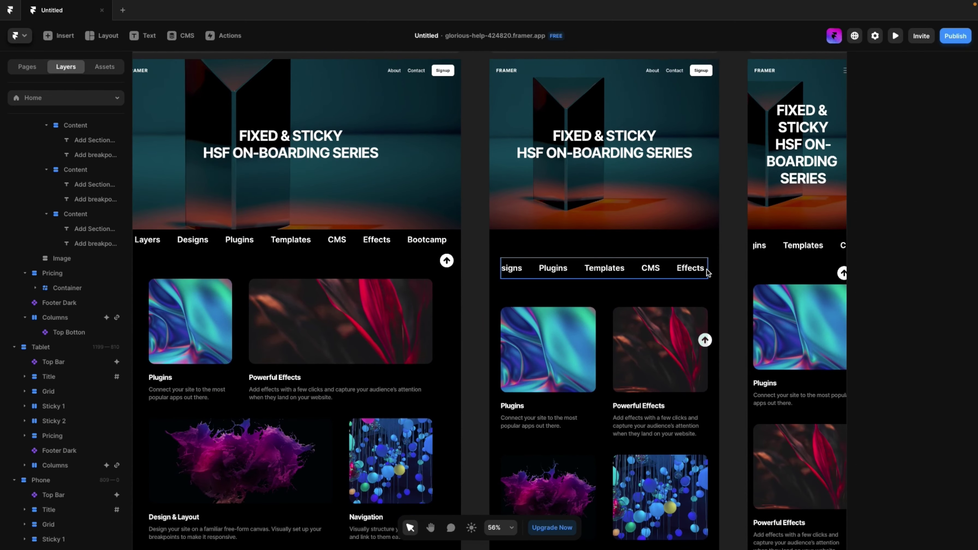
pyautogui.click(709, 270)
pyautogui.scroll(-2, 549, 322)
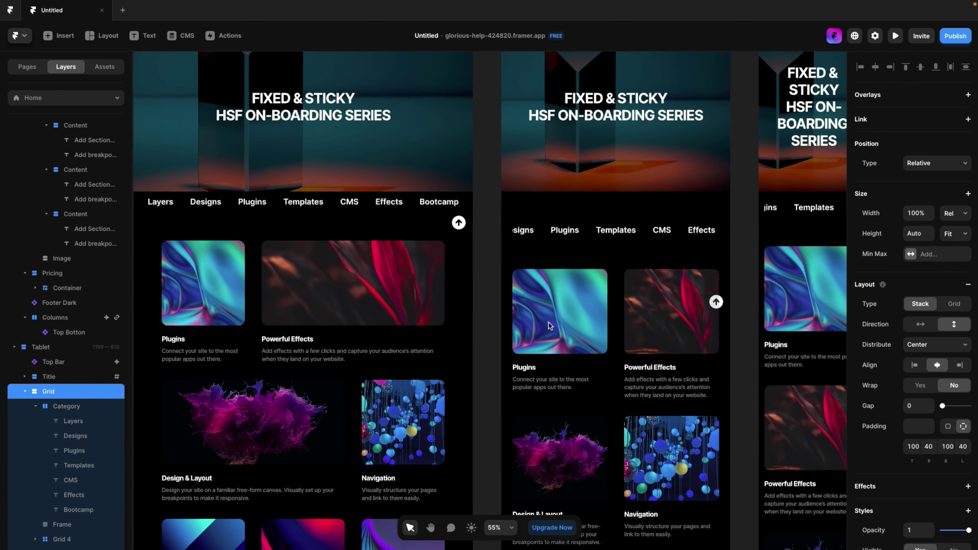
pyautogui.hscroll(-1, 548, 326)
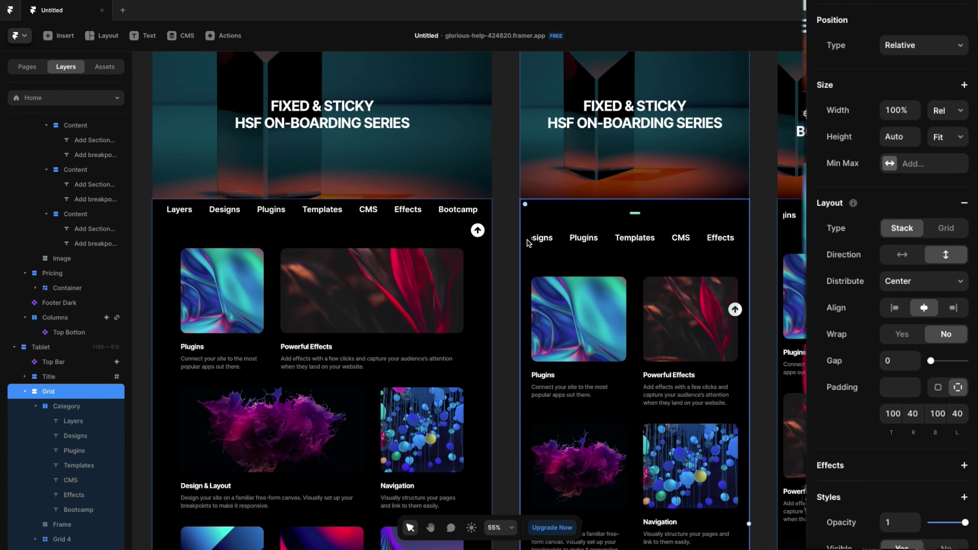
pyautogui.scroll(2, 603, 245)
pyautogui.hscroll(4, 578, 269)
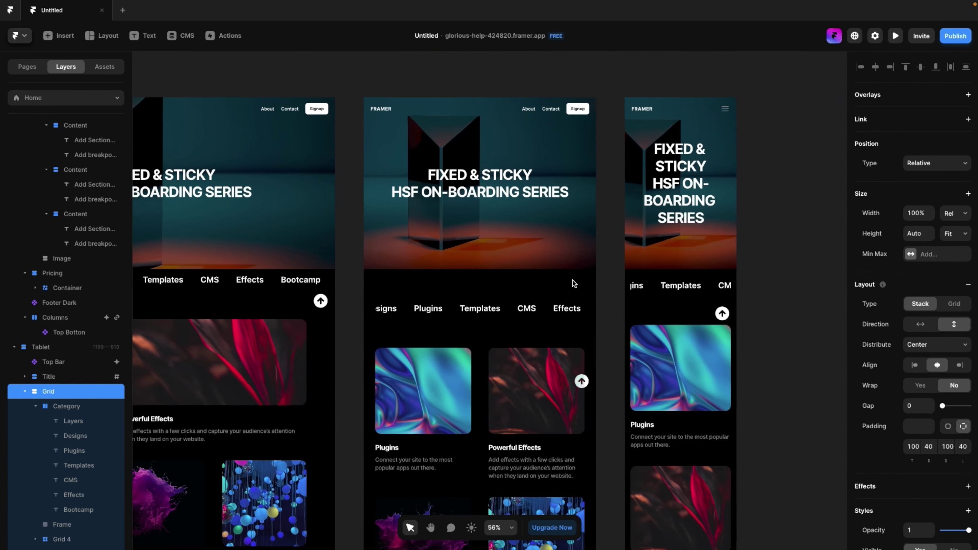
pyautogui.hscroll(-4, 574, 284)
pyautogui.scroll(-1, 573, 284)
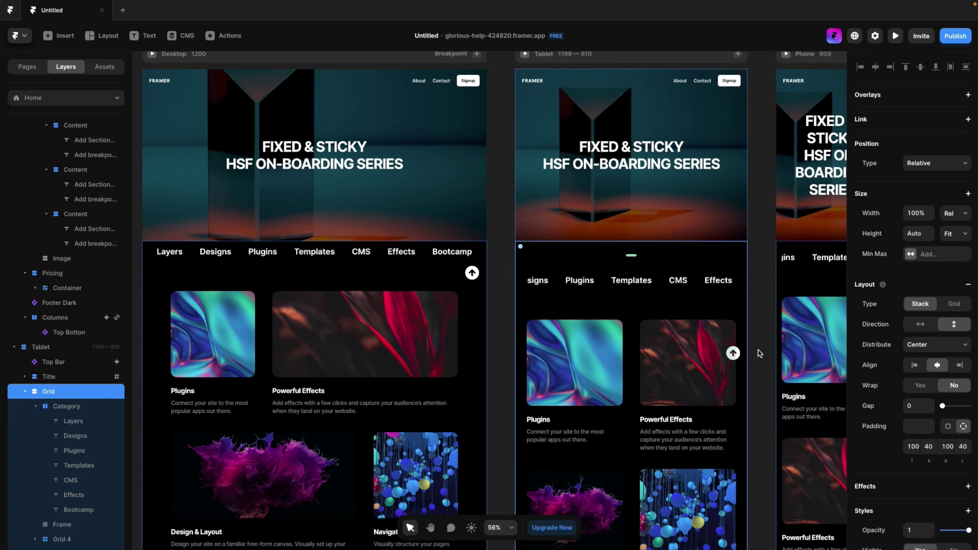
# Reset the overrides of the Tablet breakpoint's Grid stack to match the primary Desktop version
pyautogui.scroll(-5, 758, 350)
pyautogui.scroll(-6, 441, 456)
pyautogui.hscroll(-1, 439, 455)
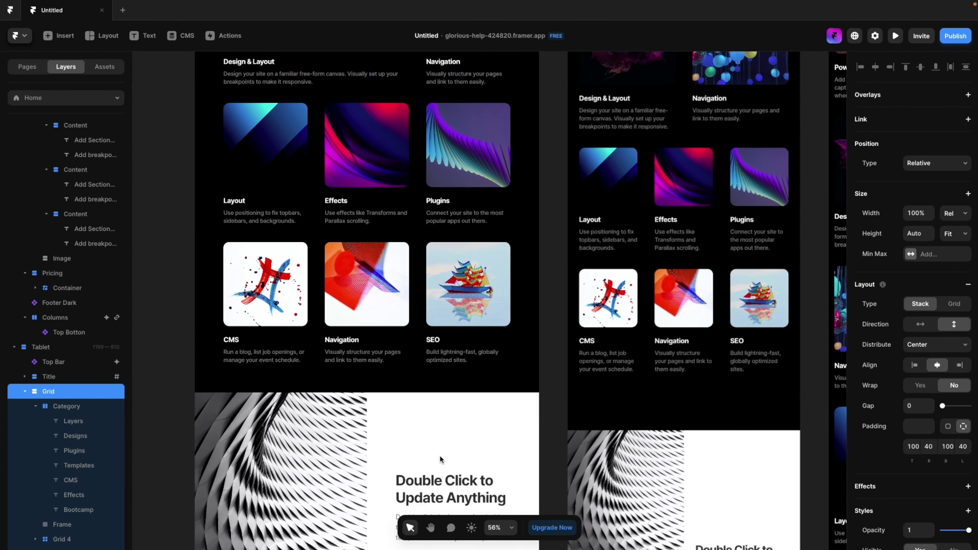
pyautogui.scroll(10, 440, 455)
pyautogui.hscroll(1, 439, 455)
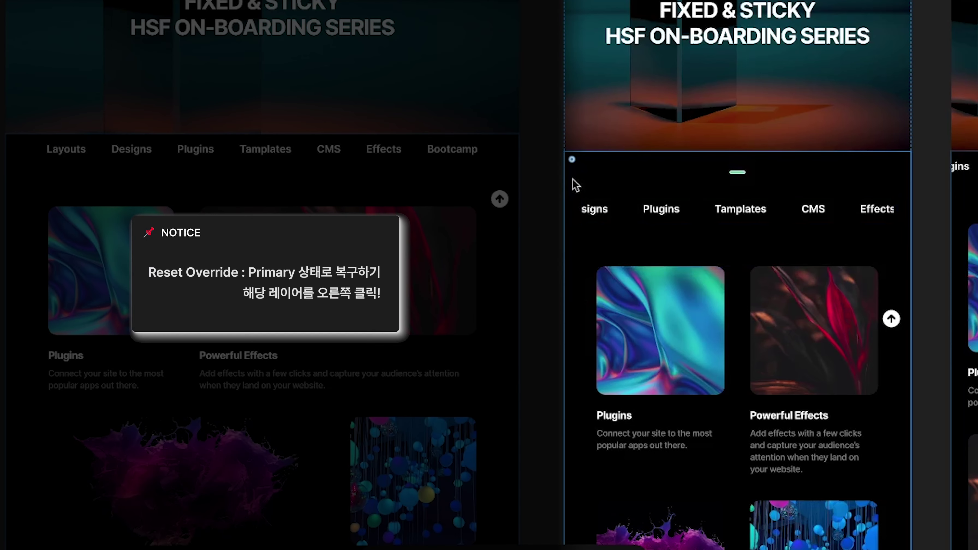
pyautogui.rightClick(580, 180)
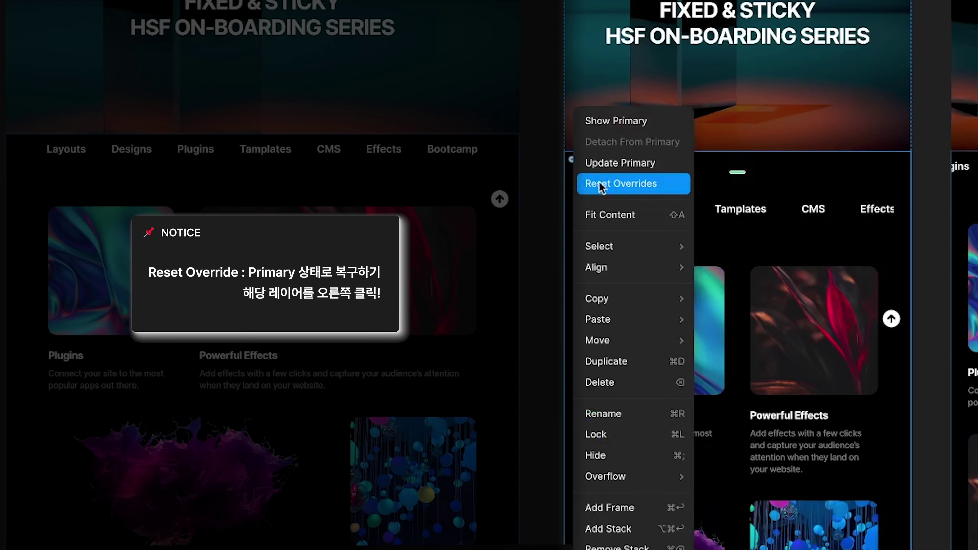
pyautogui.click(641, 186)
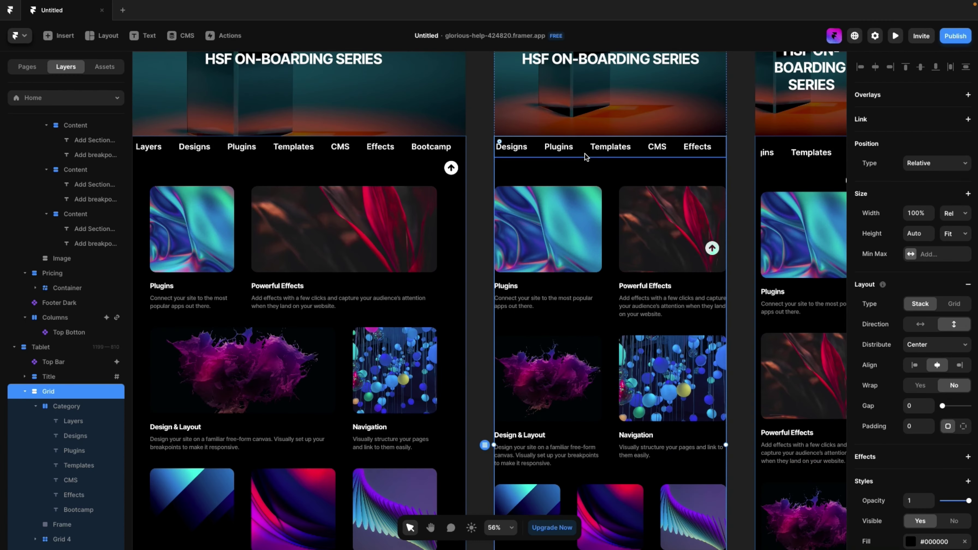
# Set the overflow of the Tablet's Category row to Scroll
pyautogui.scroll(2, 667, 206)
pyautogui.scroll(2, 577, 235)
pyautogui.click(600, 262)
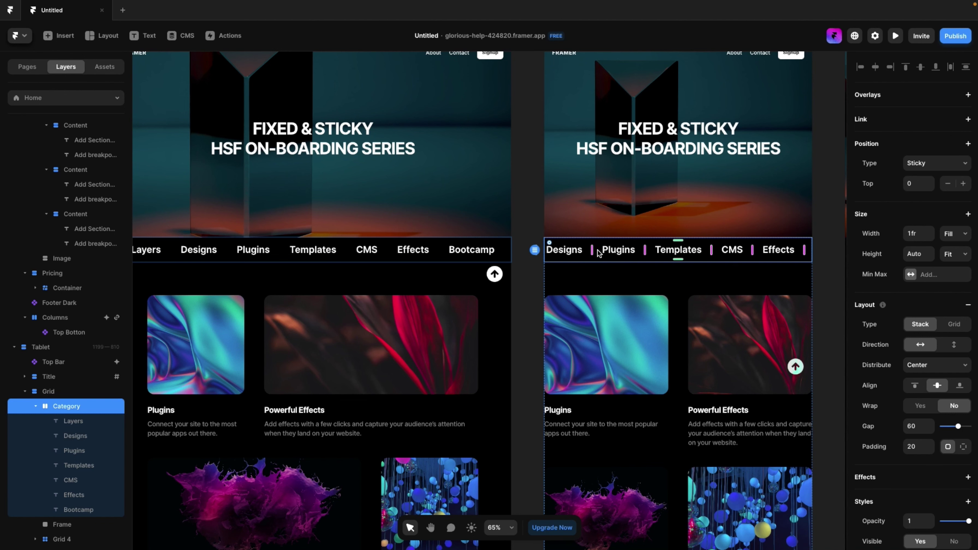
pyautogui.hscroll(1, 599, 254)
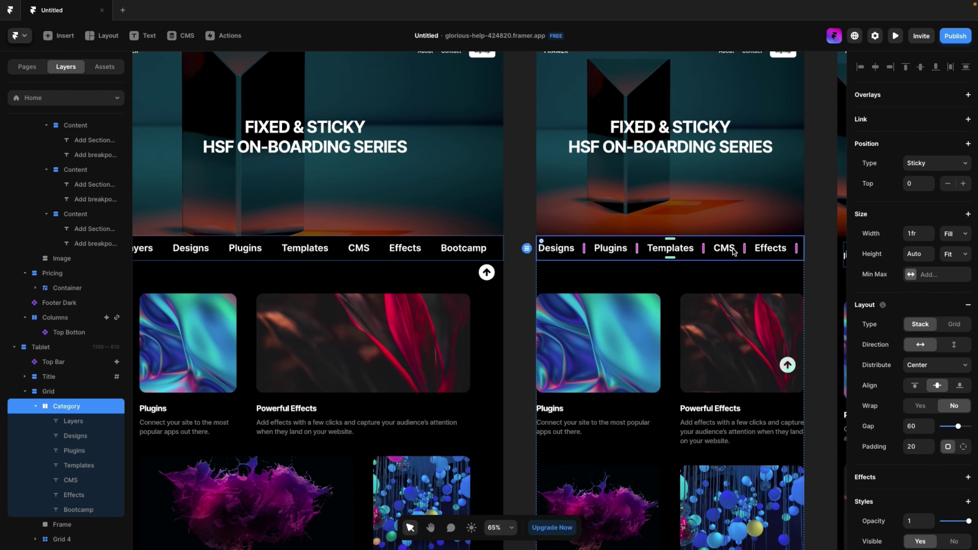
pyautogui.scroll(-8, 885, 350)
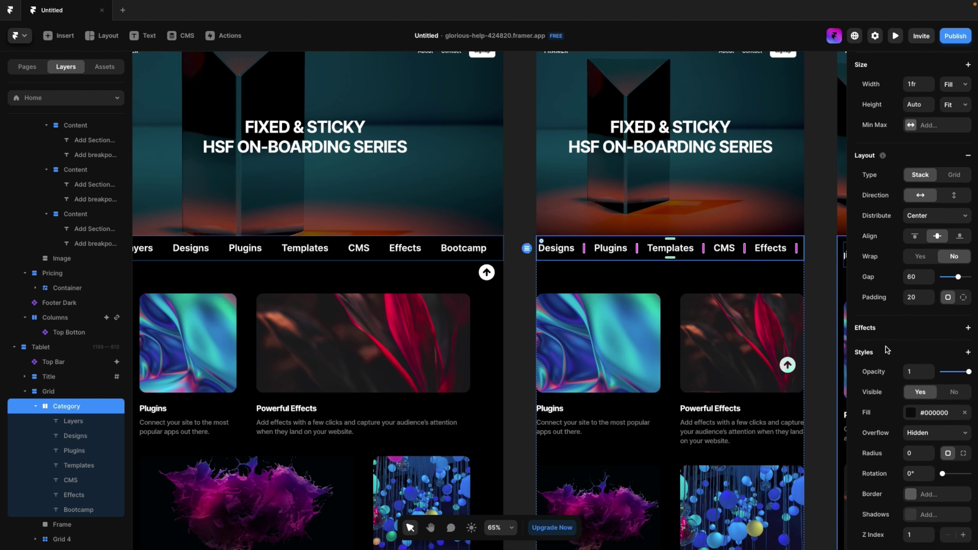
pyautogui.click(898, 299)
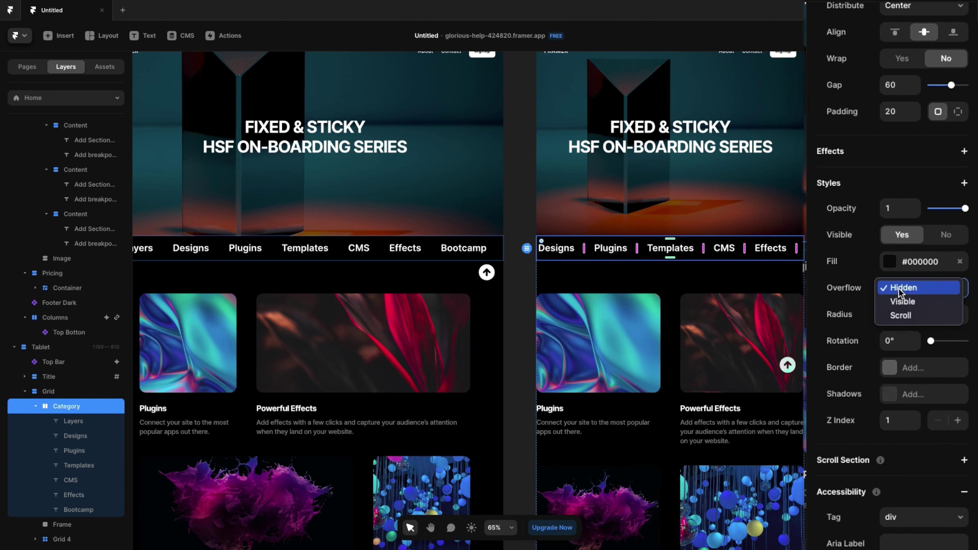
pyautogui.click(900, 317)
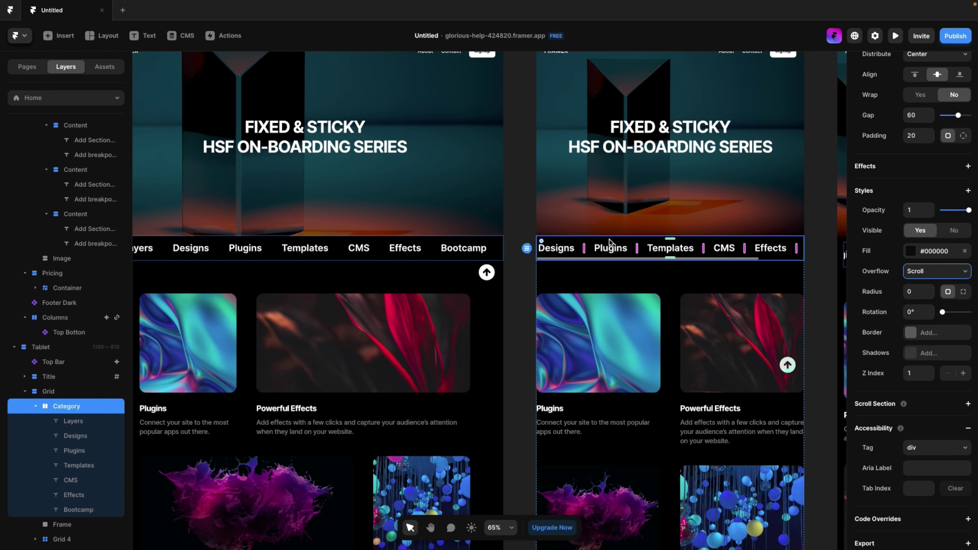
# Set the distribution of the Tablet's Category row to Start
pyautogui.scroll(5, 878, 279)
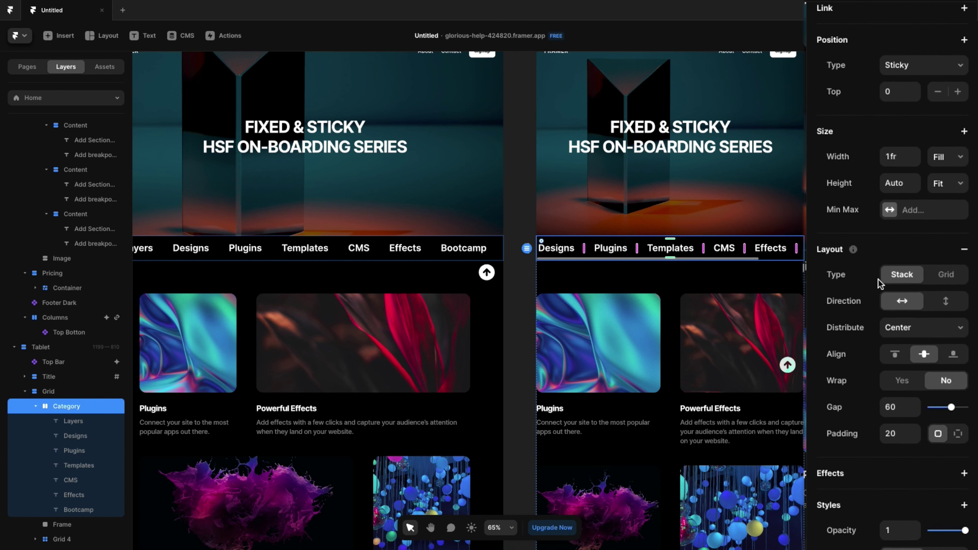
pyautogui.click(900, 339)
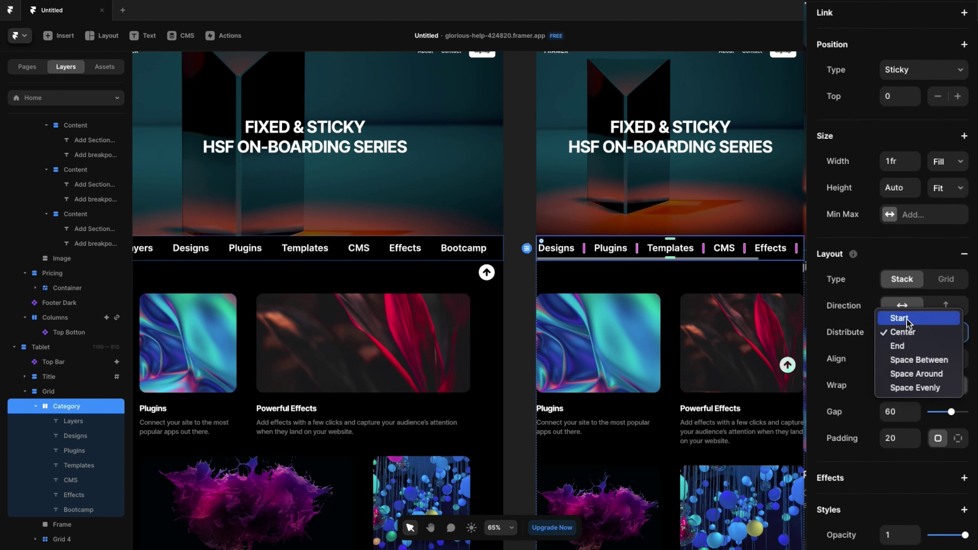
pyautogui.click(903, 320)
pyautogui.hscroll(-2, 556, 249)
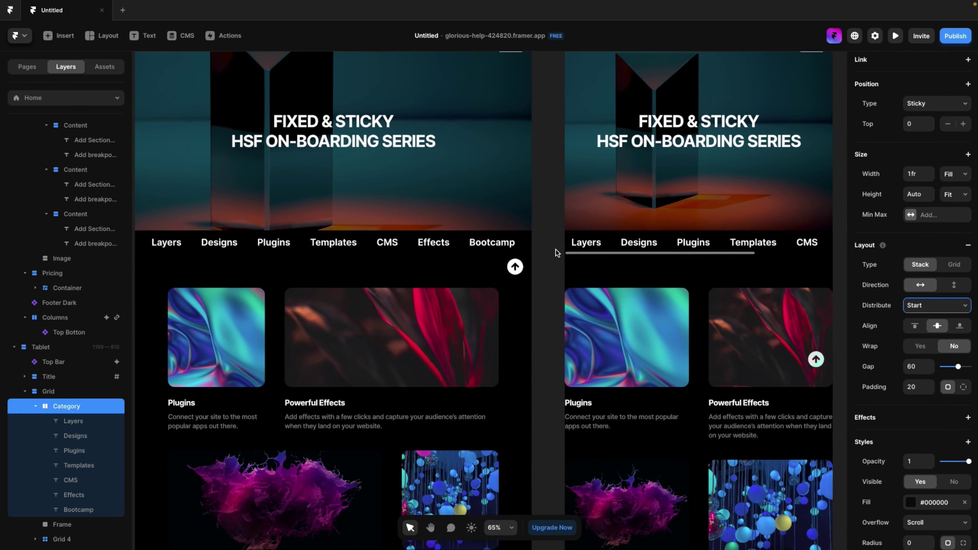
# Give the Tablet's Grid 4 a relative width of 90%
pyautogui.scroll(-9, 639, 280)
pyautogui.hscroll(5, 639, 279)
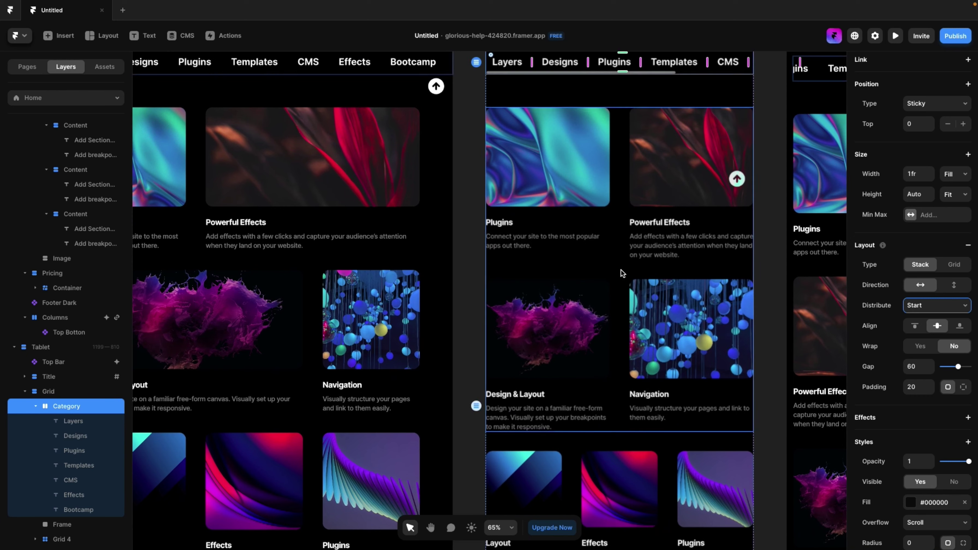
pyautogui.click(620, 269)
pyautogui.hscroll(-3, 603, 268)
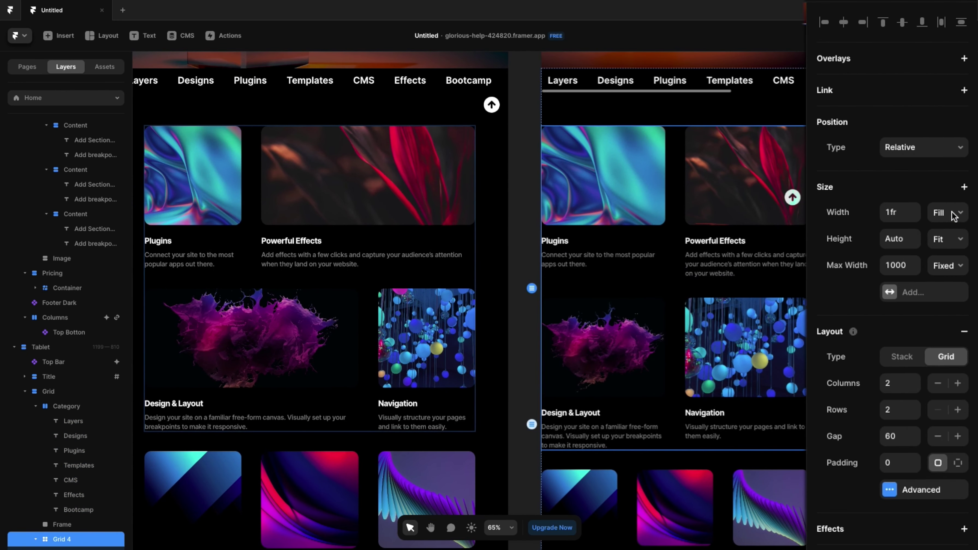
pyautogui.click(952, 212)
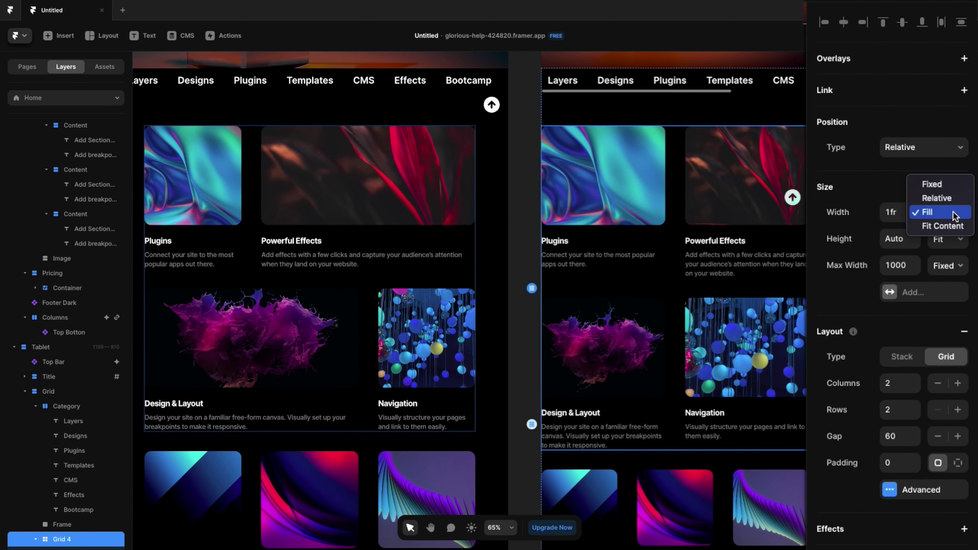
pyautogui.press('Escape')
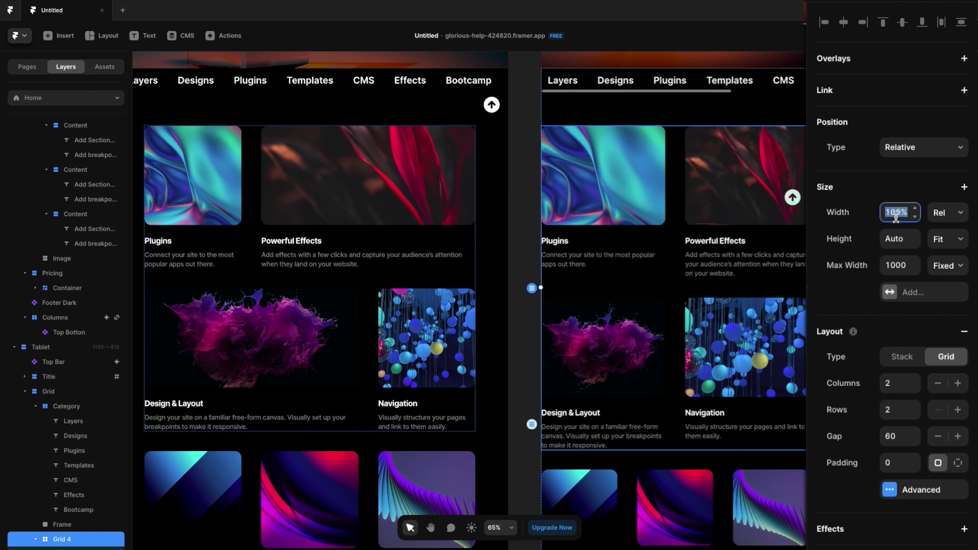
pyautogui.press('Return')
# Give the Tablet's Grid 6 a relative width of 90%
pyautogui.scroll(-5, 648, 378)
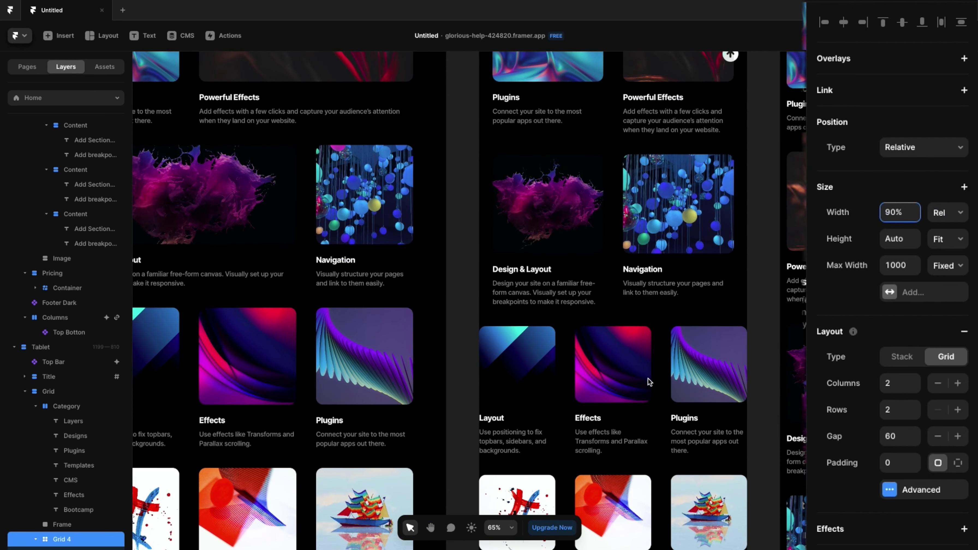
pyautogui.click(660, 393)
pyautogui.click(947, 212)
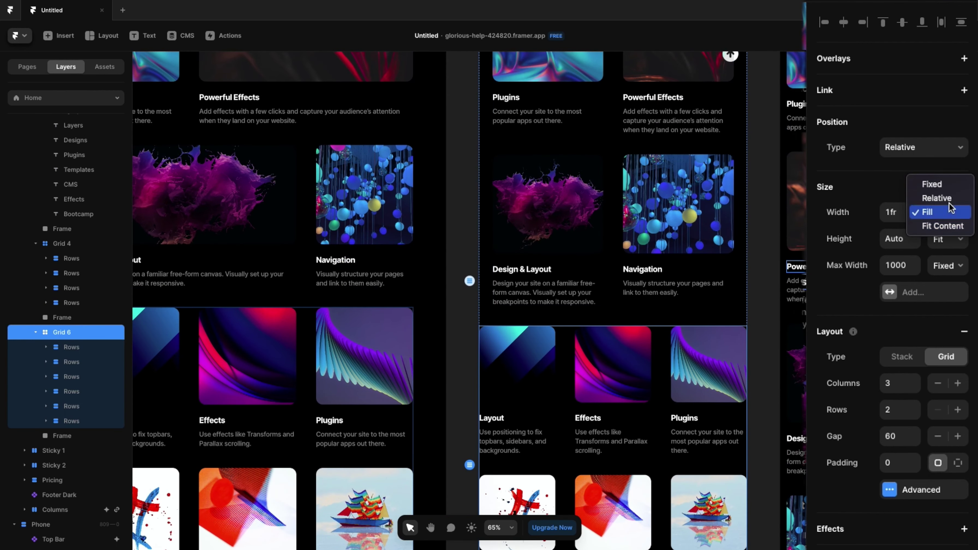
pyautogui.click(937, 198)
# Reset the overrides of the sticky image in the Tablet's Sticky 1 section
pyautogui.scroll(-5, 481, 238)
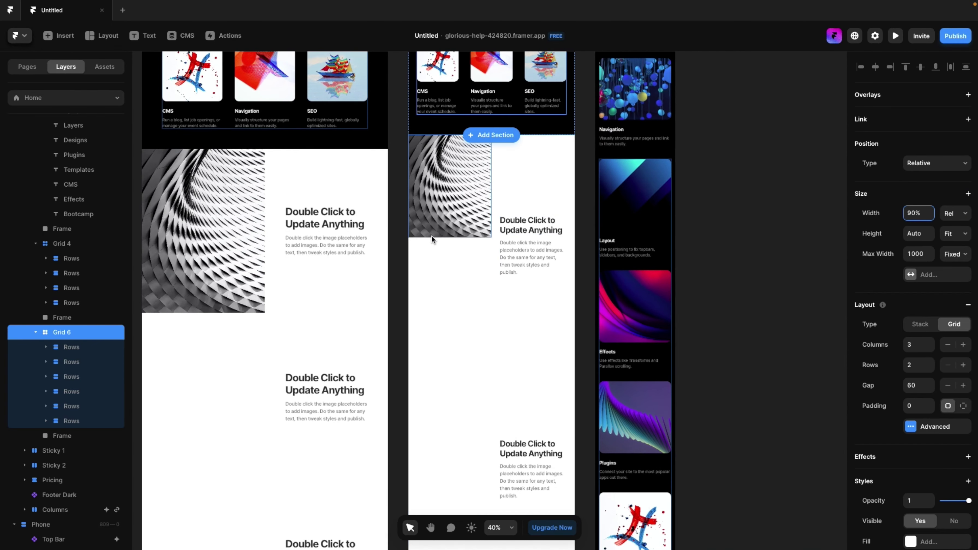
pyautogui.click(471, 265)
pyautogui.scroll(3, 502, 269)
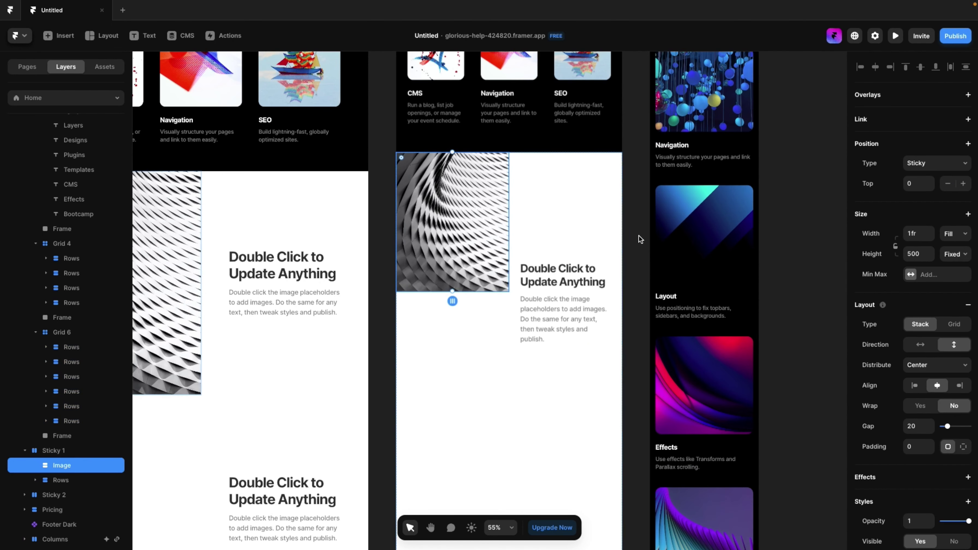
pyautogui.press('Escape')
pyautogui.click(463, 276)
pyautogui.scroll(1, 475, 199)
pyautogui.rightClick(500, 222)
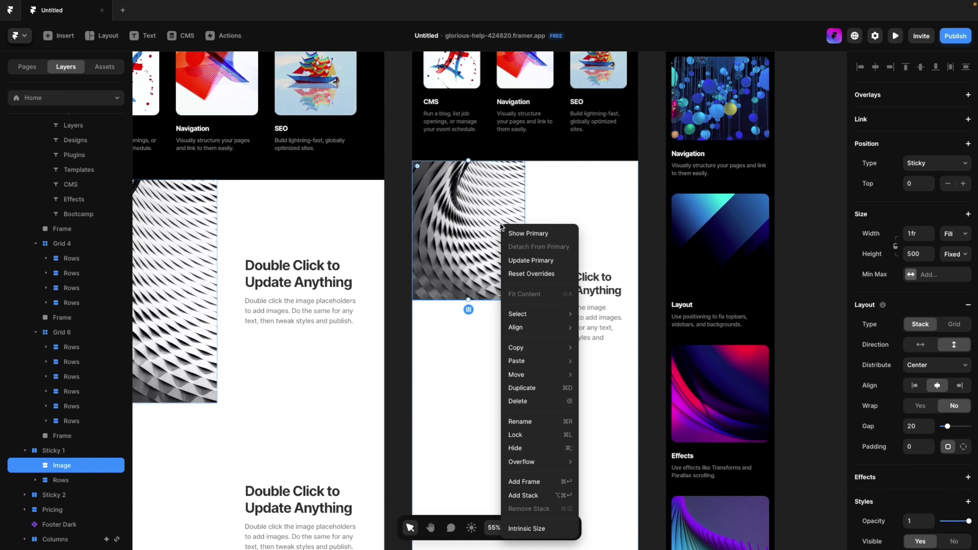
pyautogui.click(517, 273)
# Restore the image in the Tablet's Sticky 2 section to the primary's 100vh viewport height
pyautogui.scroll(-5, 540, 396)
pyautogui.click(610, 270)
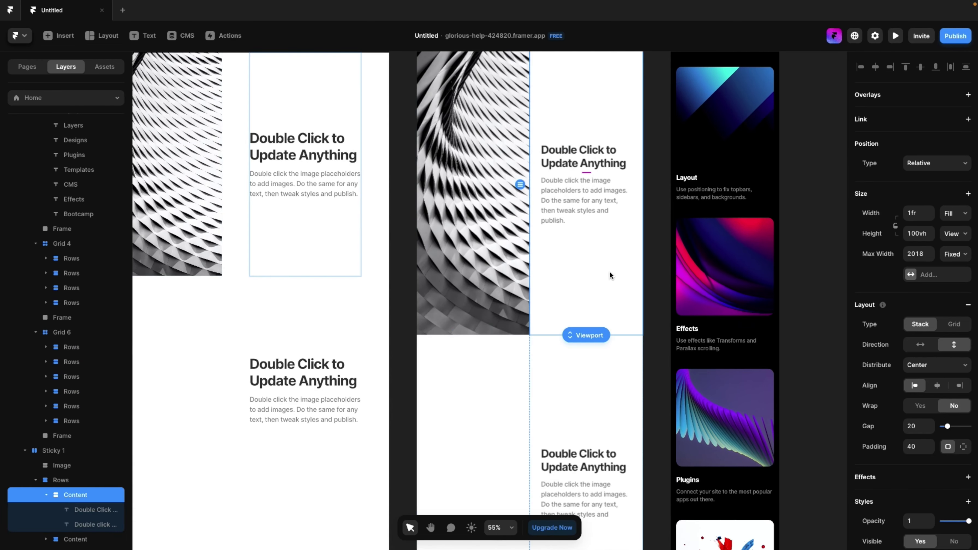
pyautogui.scroll(-1, 583, 305)
pyautogui.scroll(-3, 583, 305)
pyautogui.scroll(-3, 580, 247)
pyautogui.click(575, 154)
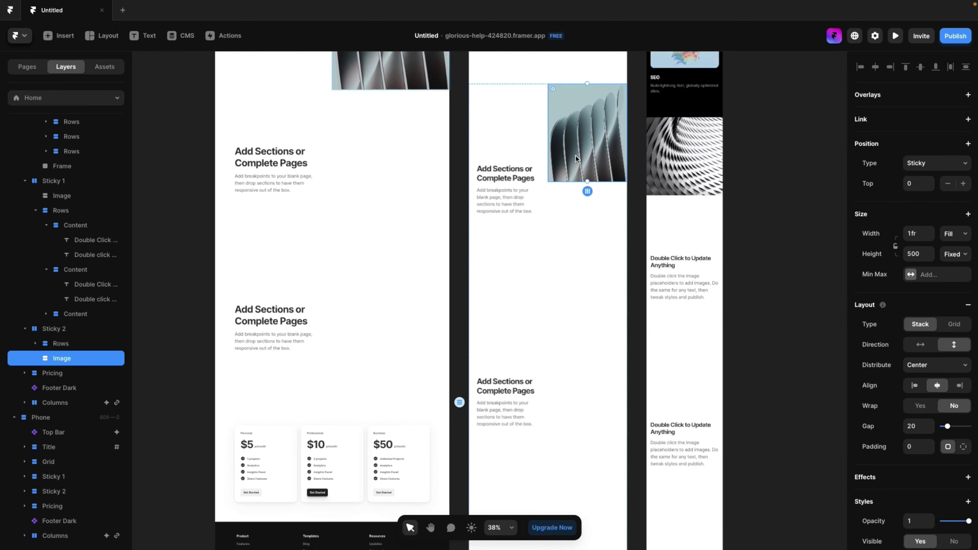
pyautogui.hotkey('ctrl', 'z')
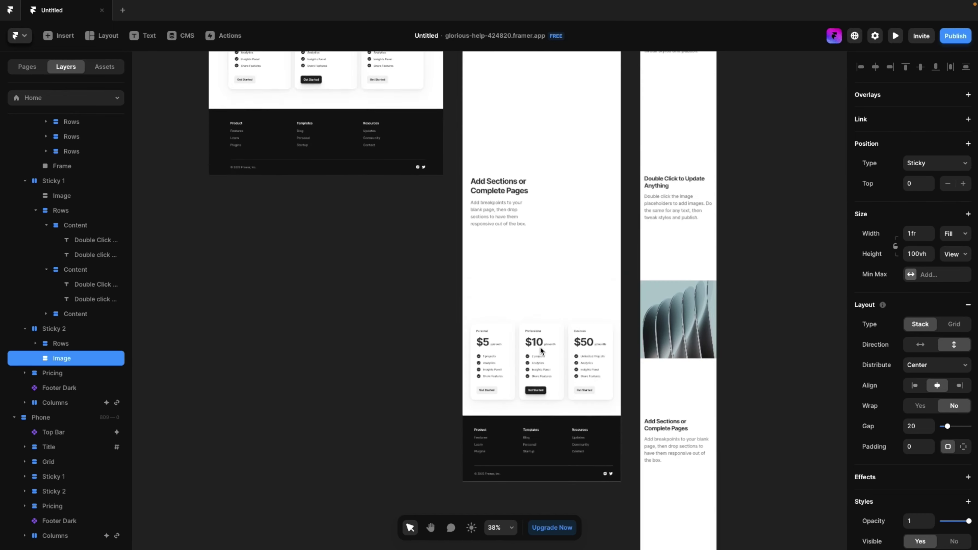
# Reset the overrides of the Phone breakpoint's Grid stack to match the primary version
pyautogui.scroll(10, 541, 346)
pyautogui.hscroll(3, 540, 348)
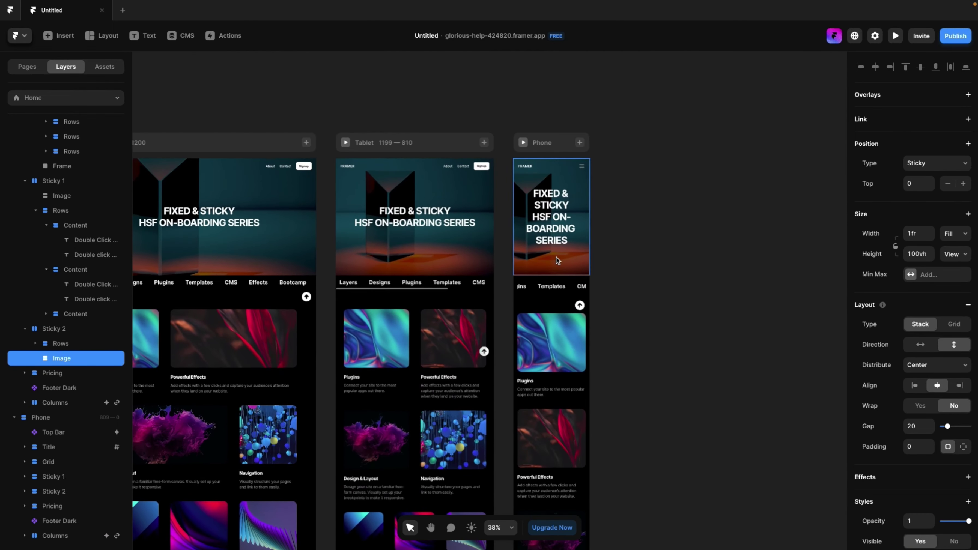
pyautogui.scroll(5, 557, 257)
pyautogui.click(501, 170)
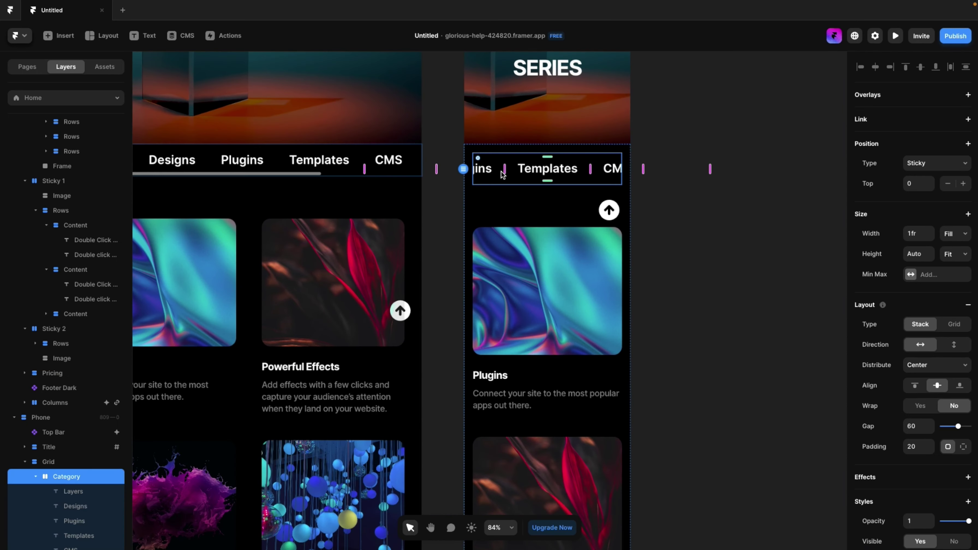
pyautogui.hscroll(-2, 501, 171)
pyautogui.scroll(1, 501, 172)
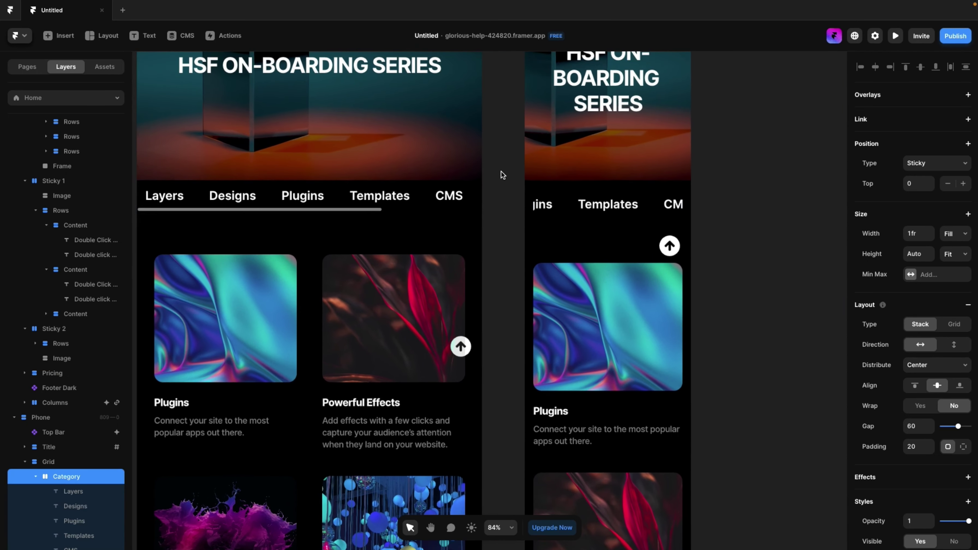
pyautogui.click(580, 231)
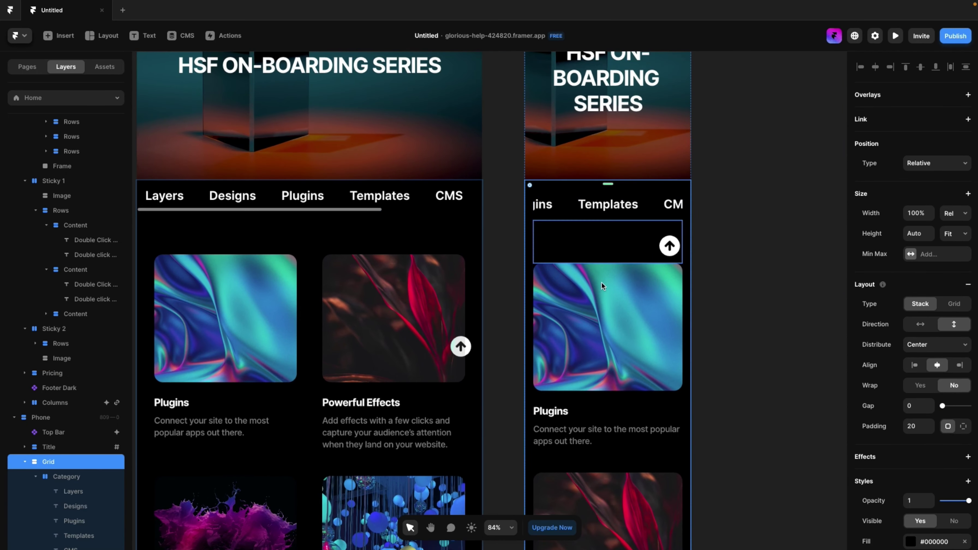
pyautogui.hscroll(-2, 600, 232)
pyautogui.rightClick(602, 191)
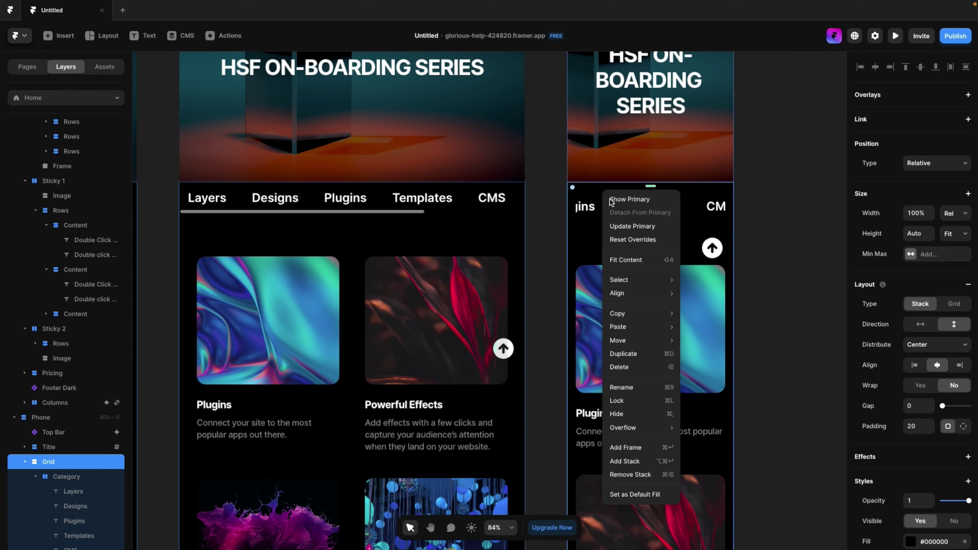
pyautogui.click(625, 252)
# Set the Phone's Category row to distribute from Start with its overflow set to Scroll
pyautogui.scroll(-2, 624, 254)
pyautogui.press('Return')
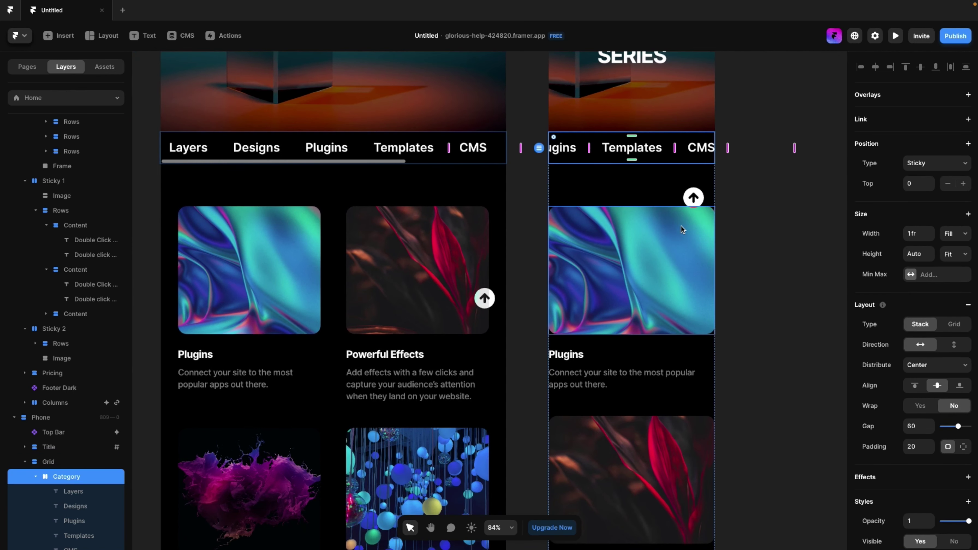
pyautogui.scroll(-5, 866, 418)
pyautogui.click(901, 116)
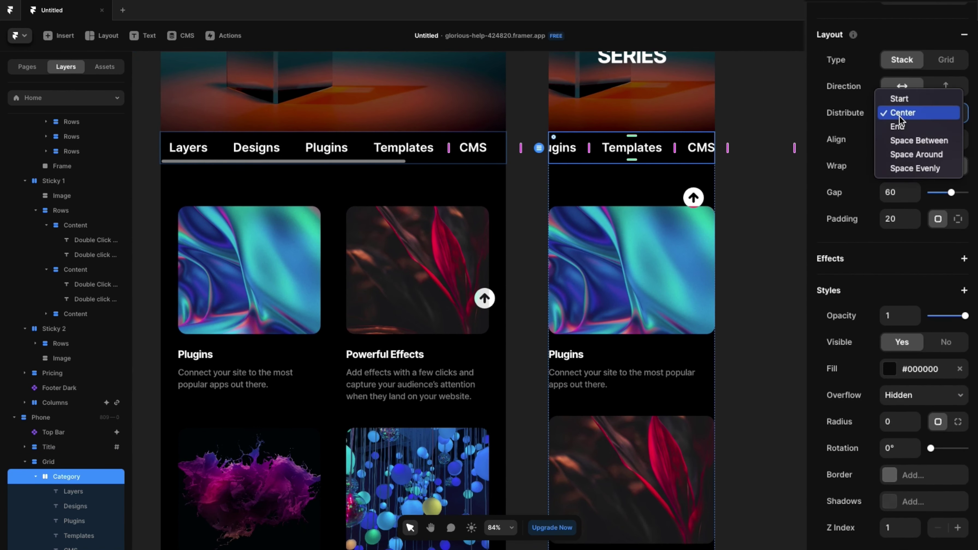
pyautogui.press('Escape')
pyautogui.click(894, 396)
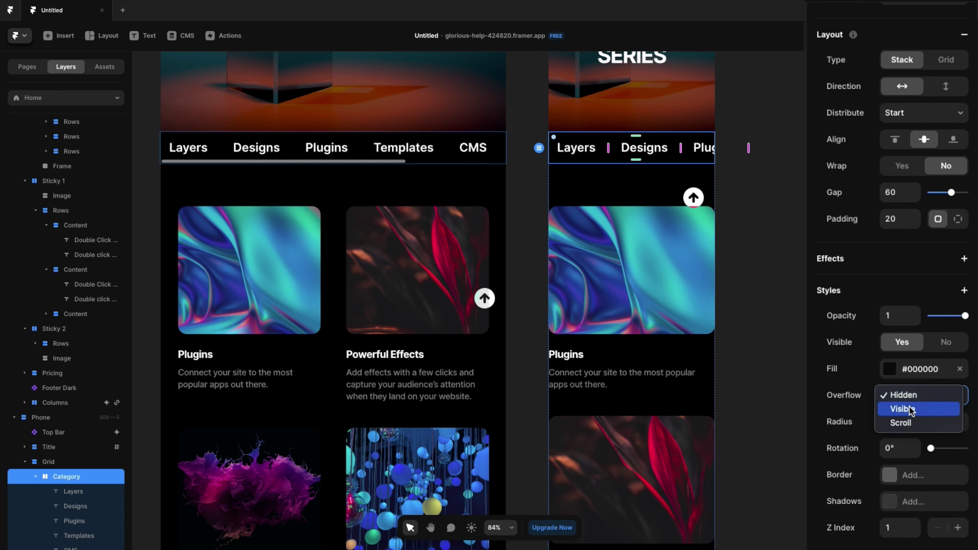
pyautogui.click(906, 424)
# Set the width of the Phone's Grid 4 to a relative 80%
pyautogui.scroll(-4, 648, 317)
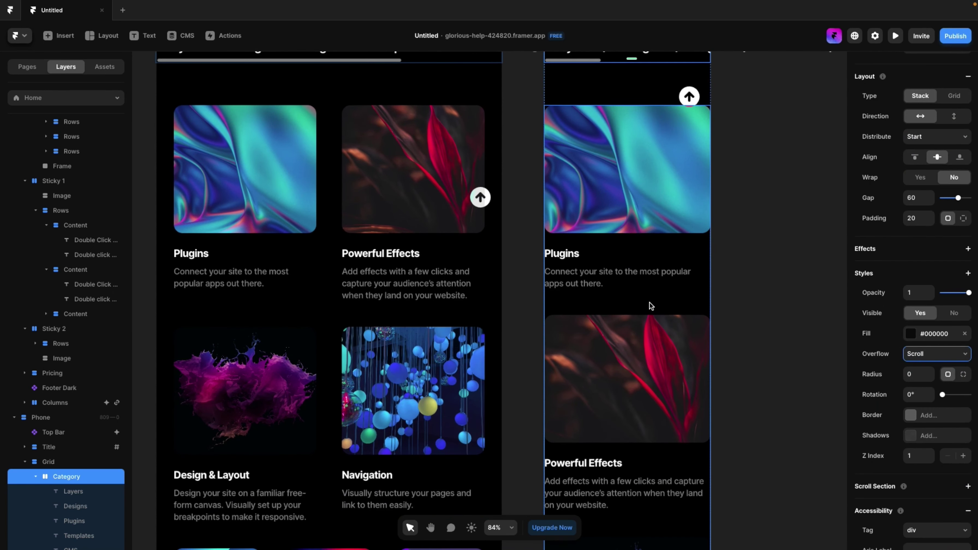
pyautogui.click(650, 303)
pyautogui.scroll(-2, 649, 303)
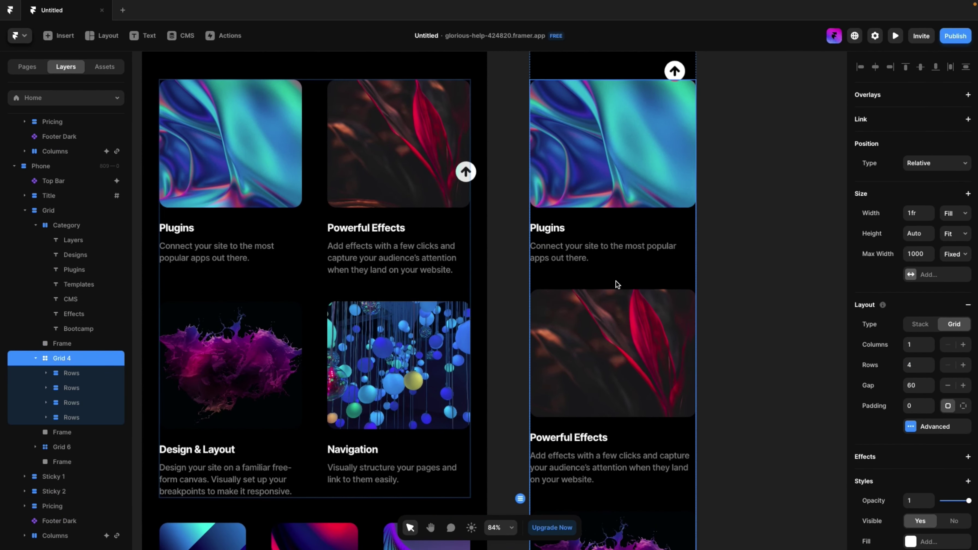
pyautogui.click(954, 213)
pyautogui.click(949, 204)
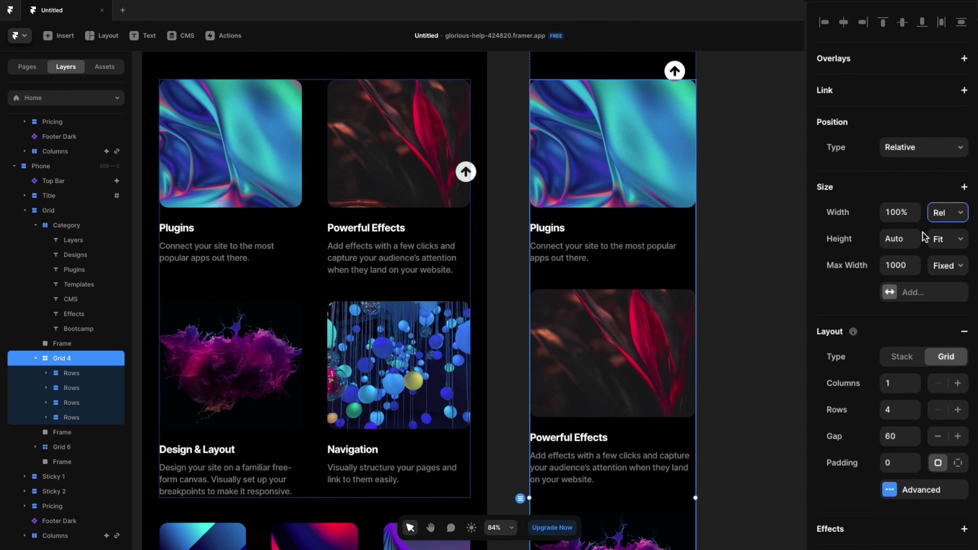
pyautogui.write('80%')
# Set the width of the Phone's Grid 6 to a relative 80%
pyautogui.scroll(-10, 594, 238)
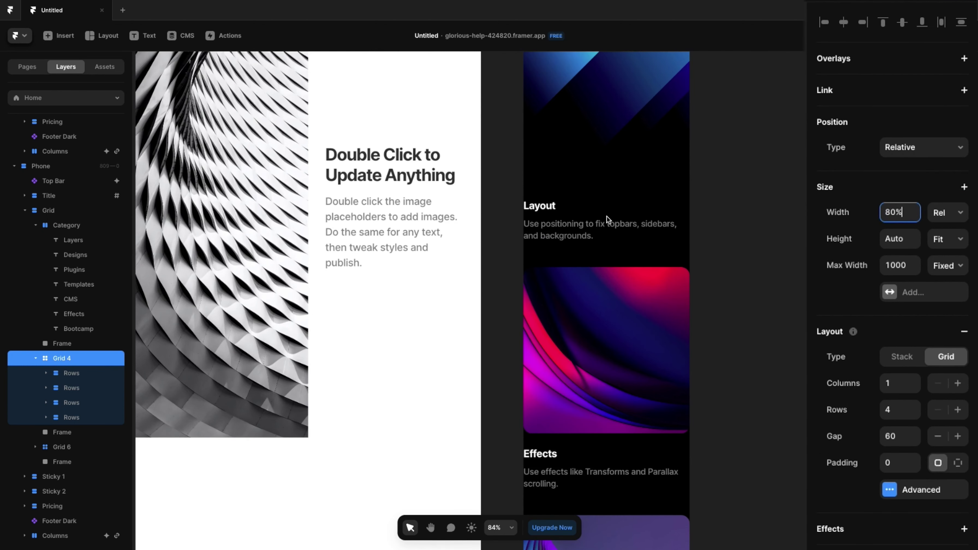
pyautogui.click(604, 261)
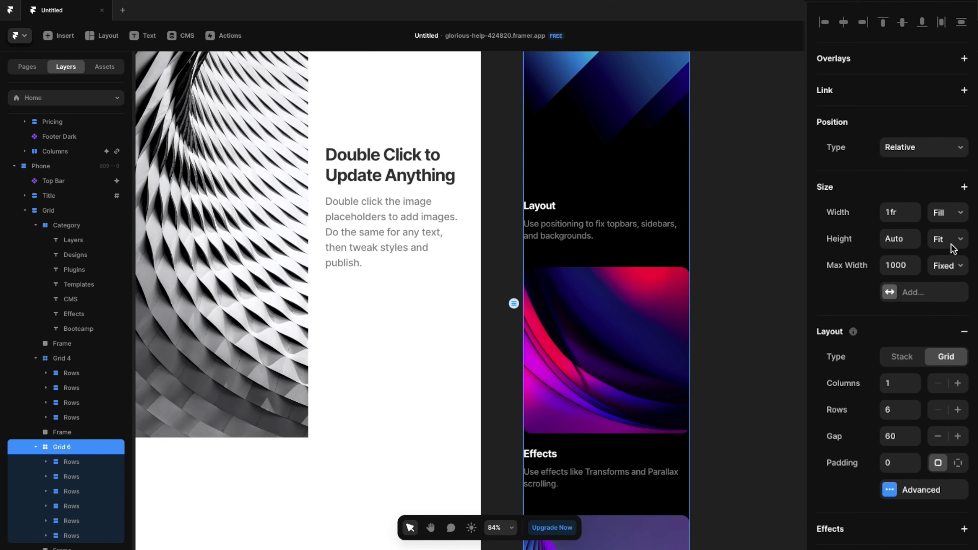
pyautogui.click(952, 217)
pyautogui.keyDown('ctrl'); pyautogui.scroll(-5, 412, 301); pyautogui.keyUp('ctrl')
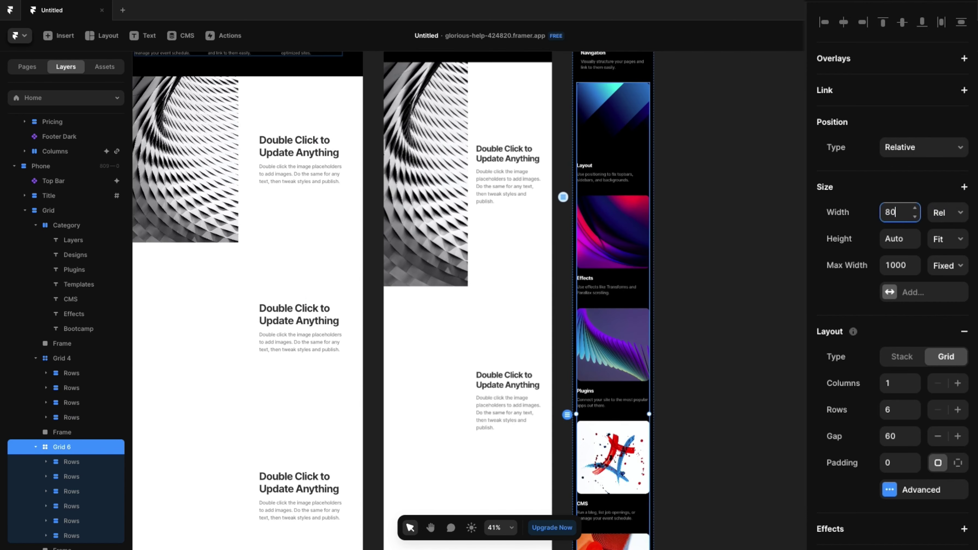
# Preview the Phone breakpoint and examine how the category row, grids and Sticky 1 image behave while scrolling
pyautogui.scroll(-10, 501, 270)
pyautogui.click(619, 309)
pyautogui.scroll(10, 618, 309)
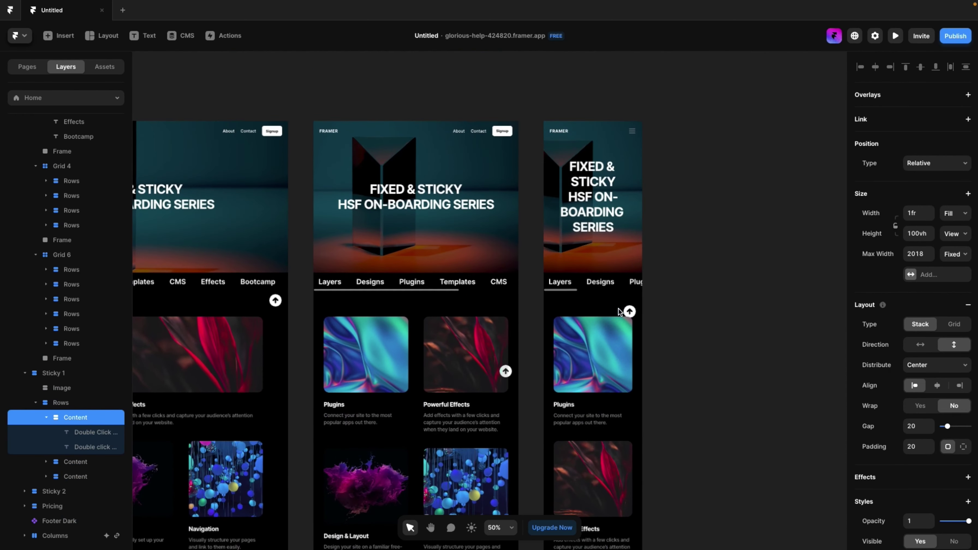
pyautogui.click(557, 110)
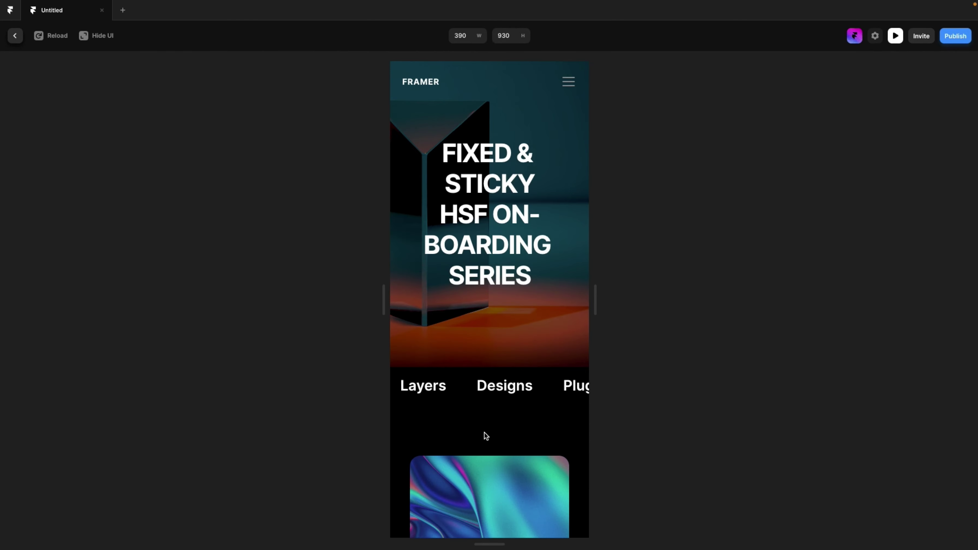
pyautogui.scroll(-10, 485, 432)
pyautogui.scroll(-15, 484, 433)
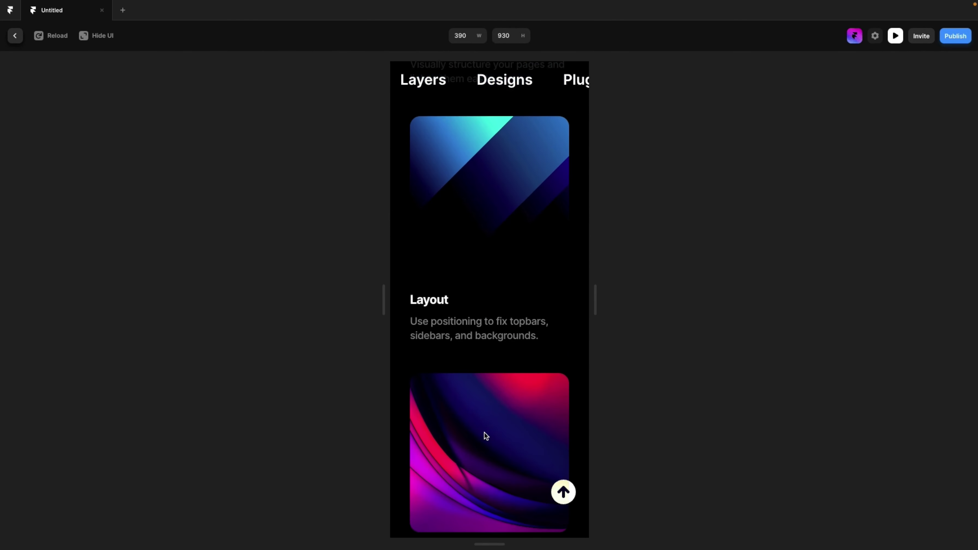
pyautogui.scroll(-5, 483, 432)
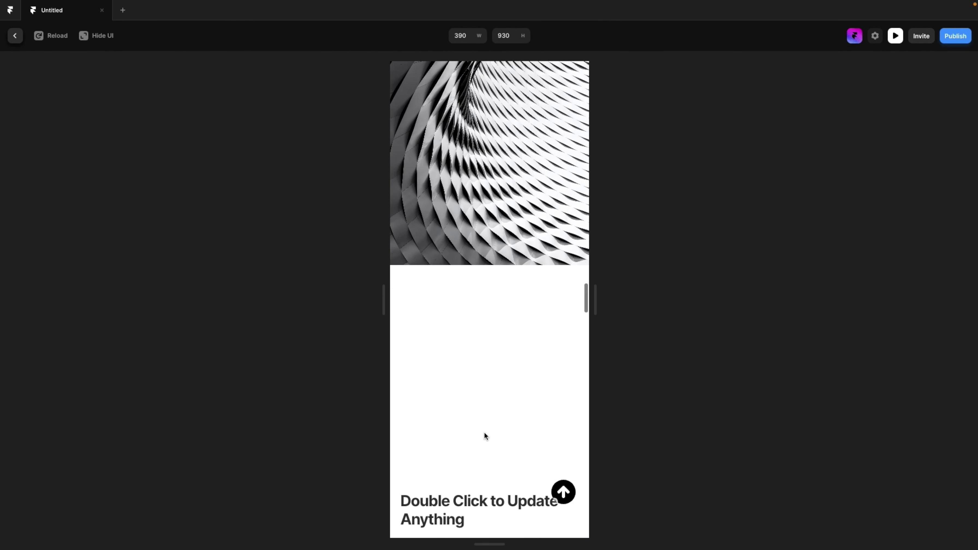
pyautogui.scroll(10, 476, 343)
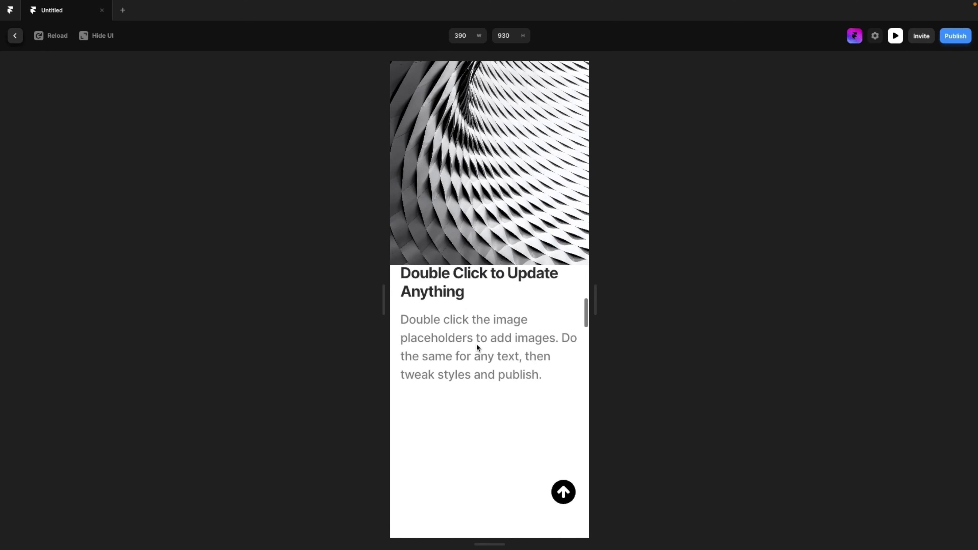
pyautogui.scroll(-5, 476, 343)
pyautogui.scroll(5, 476, 348)
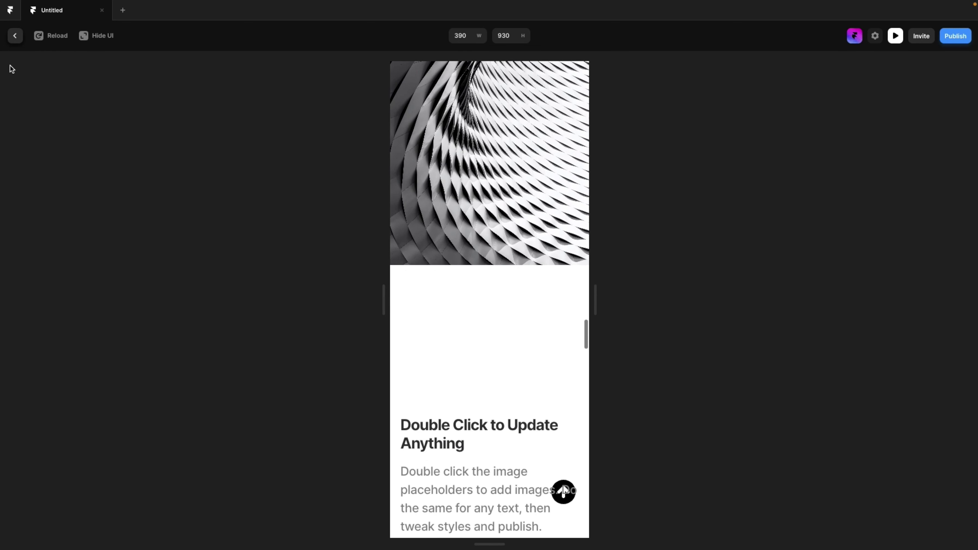
pyautogui.click(15, 35)
# Set the Phone's Sticky 1 image to Relative positioning with a viewport height of 50vh
pyautogui.scroll(-15, 554, 377)
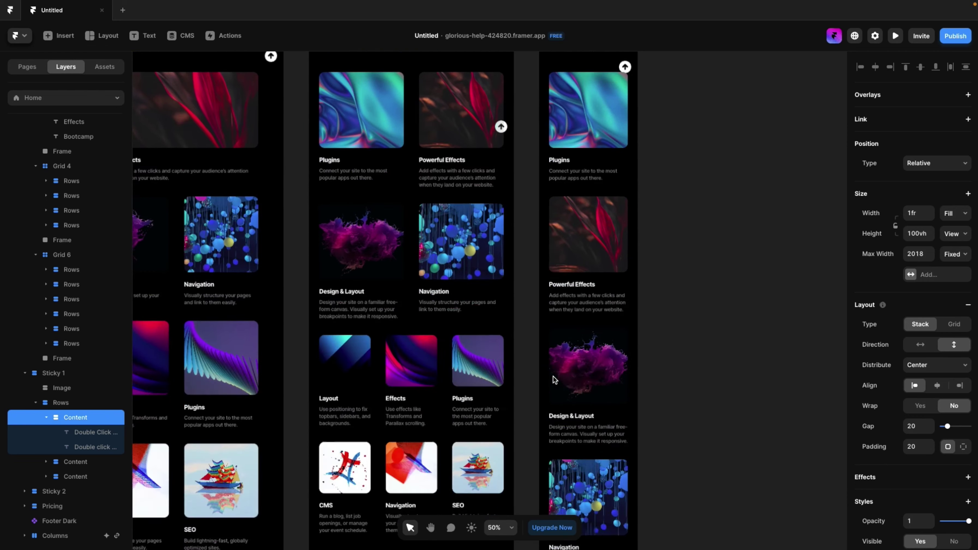
pyautogui.scroll(-2, 553, 377)
pyautogui.hscroll(1, 553, 377)
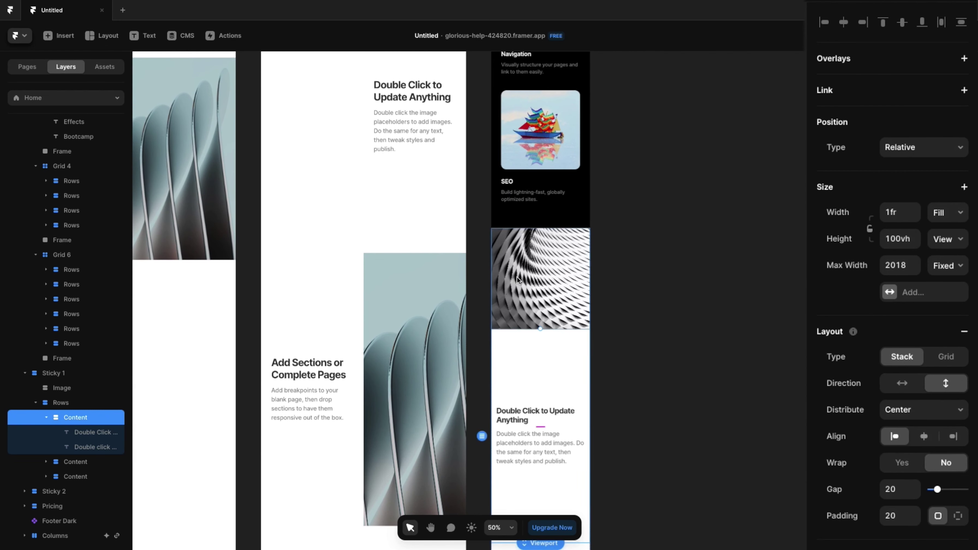
pyautogui.click(516, 276)
pyautogui.click(945, 149)
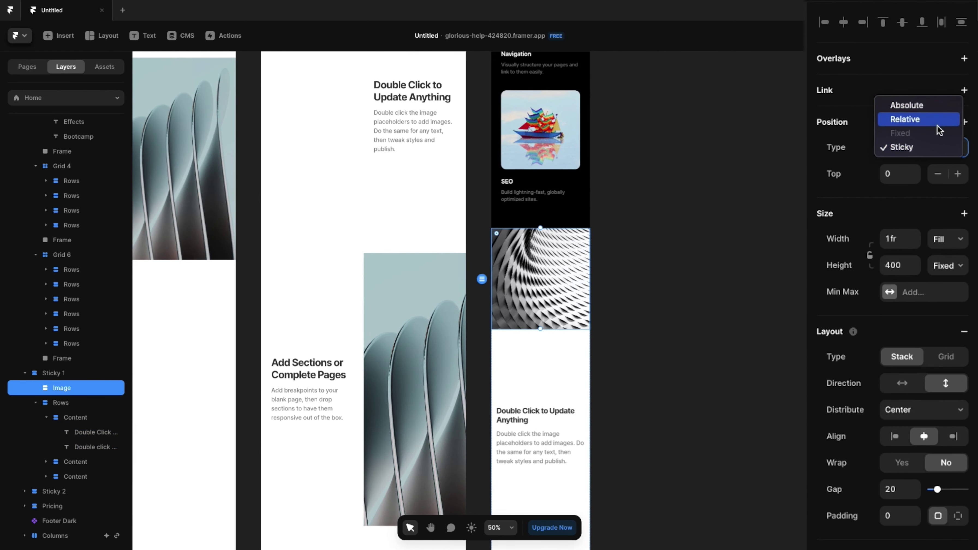
pyautogui.click(930, 120)
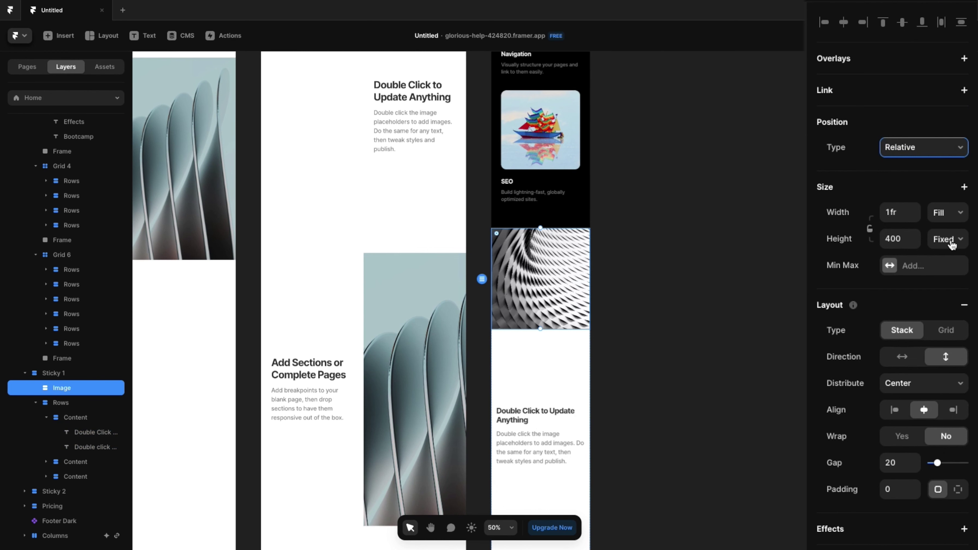
pyautogui.click(948, 239)
pyautogui.click(942, 295)
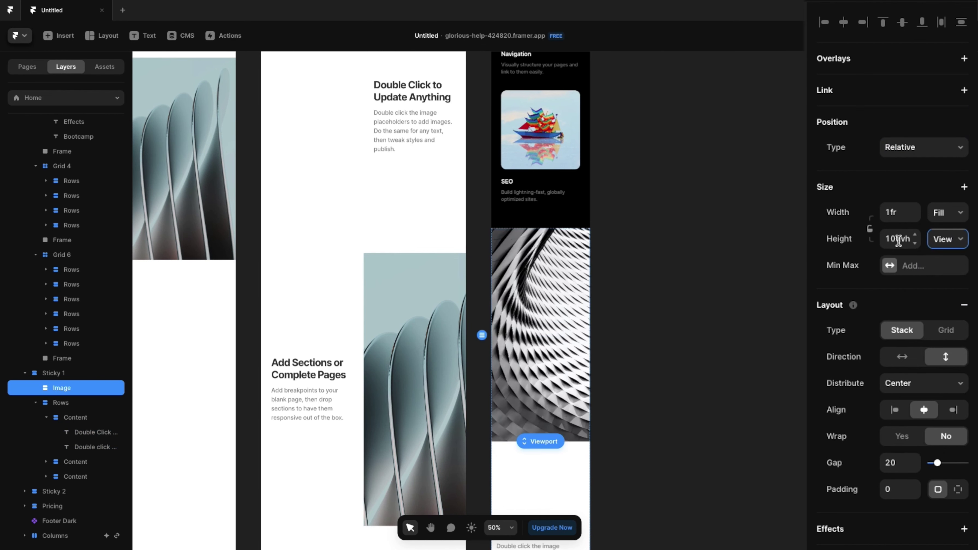
pyautogui.write('50')
pyautogui.press('Return')
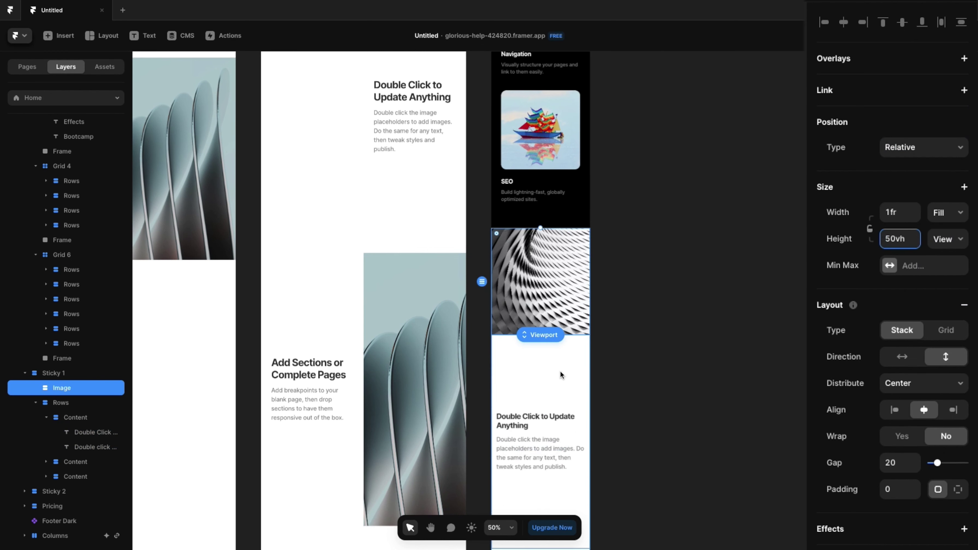
# Set the height of all three Content stacks in the Phone's Sticky 1 section to 50vh
pyautogui.scroll(-5, 560, 373)
pyautogui.click(536, 239)
pyautogui.scroll(4, 536, 251)
pyautogui.click(541, 351)
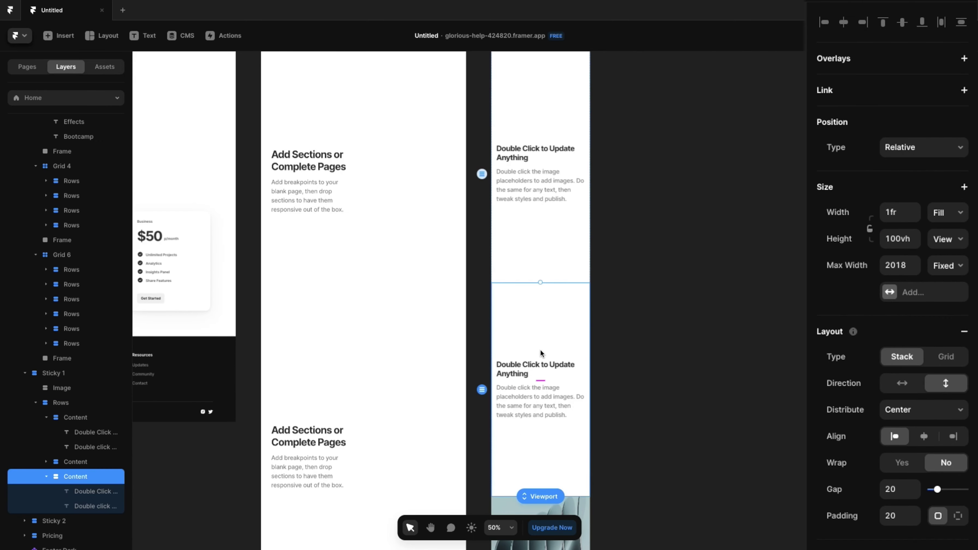
pyautogui.scroll(3, 541, 351)
pyautogui.keyDown('shift'); pyautogui.click(535, 244); pyautogui.keyUp('shift')
pyautogui.scroll(3, 536, 243)
pyautogui.keyDown('shift'); pyautogui.click(537, 185); pyautogui.keyUp('shift')
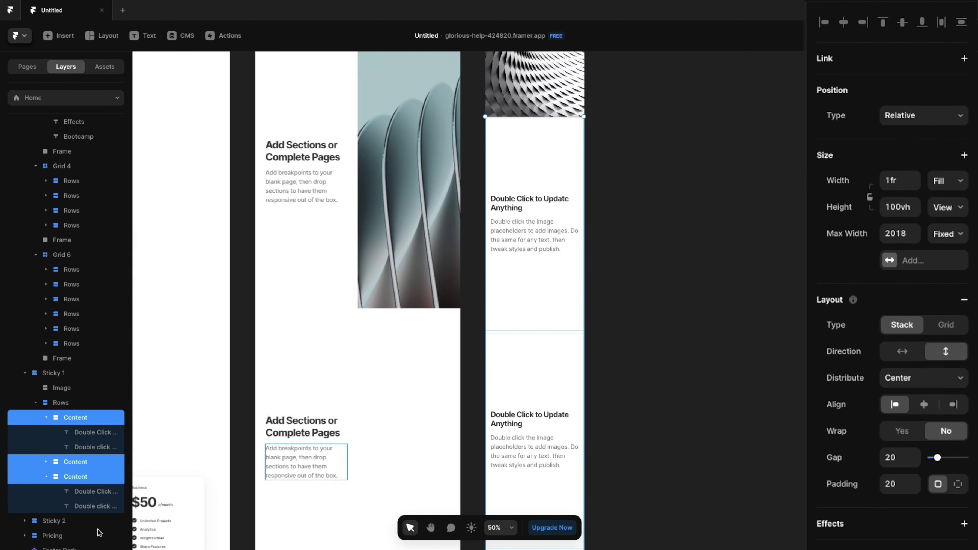
pyautogui.write('50')
pyautogui.press('Return')
# Set the Phone's Sticky 2 image to Relative positioning with a viewport height of 50vh
pyautogui.scroll(-10, 538, 354)
pyautogui.click(539, 127)
pyautogui.click(950, 148)
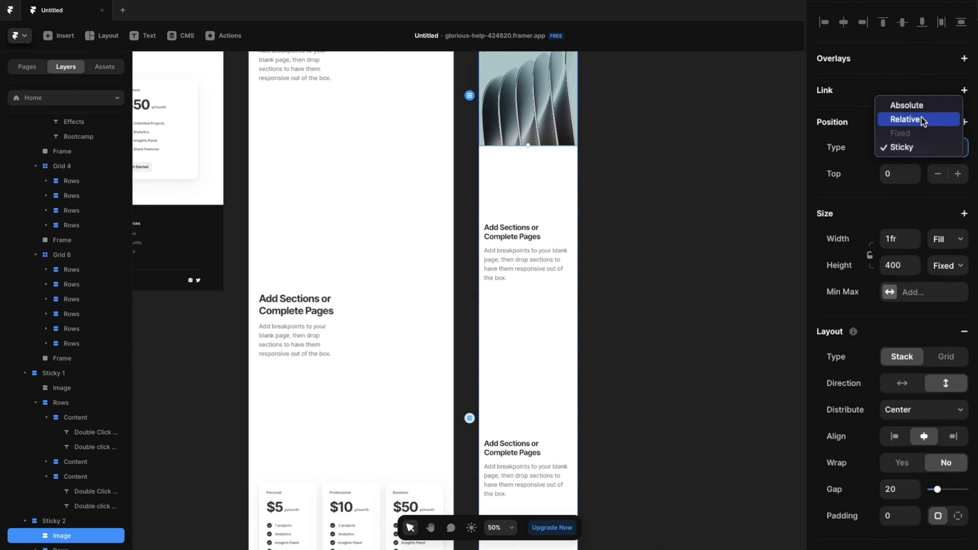
pyautogui.click(905, 119)
pyautogui.click(947, 239)
pyautogui.click(939, 291)
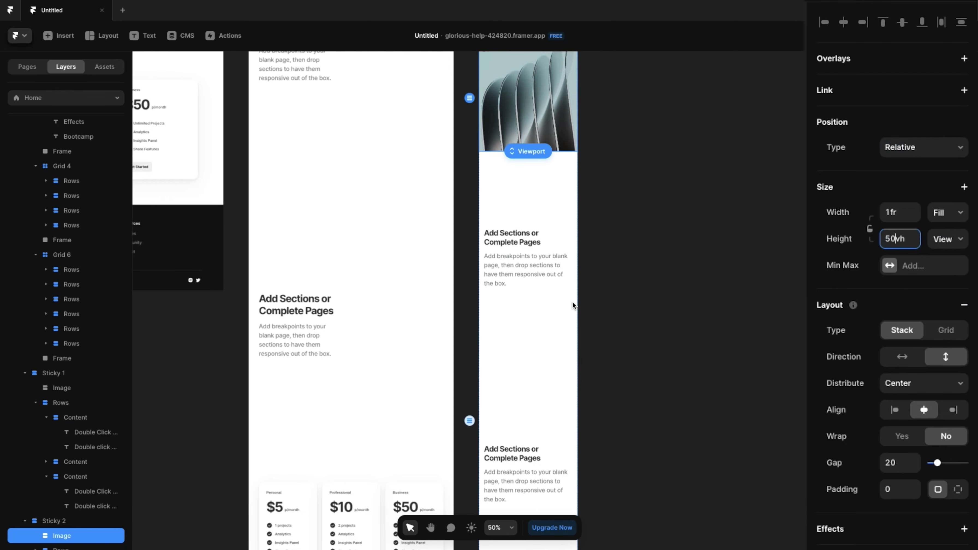
# Set the height of all three Content stacks in the Phone's Sticky 2 section to 50vh
pyautogui.click(572, 301)
pyautogui.scroll(-5, 543, 308)
pyautogui.keyDown('shift'); pyautogui.click(544, 486); pyautogui.keyUp('shift')
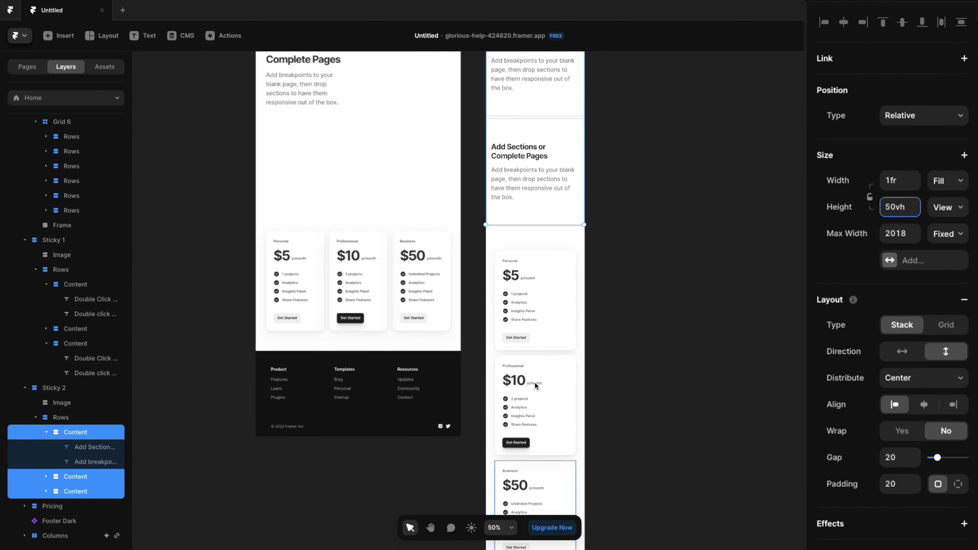
pyautogui.scroll(-3, 520, 293)
# Set the Desktop Title section's height to a viewport height of 70vh
pyautogui.scroll(10, 520, 292)
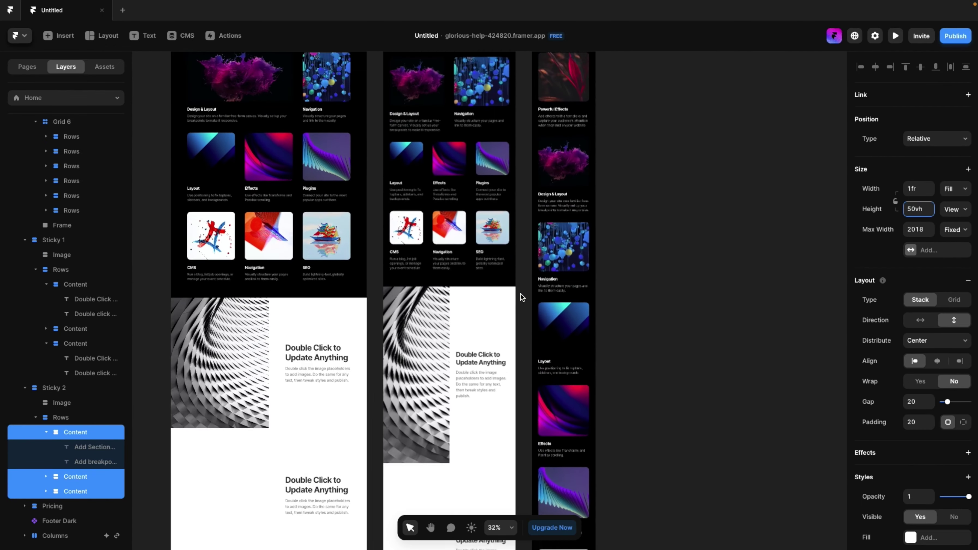
pyautogui.scroll(8, 520, 294)
pyautogui.hscroll(-3, 520, 294)
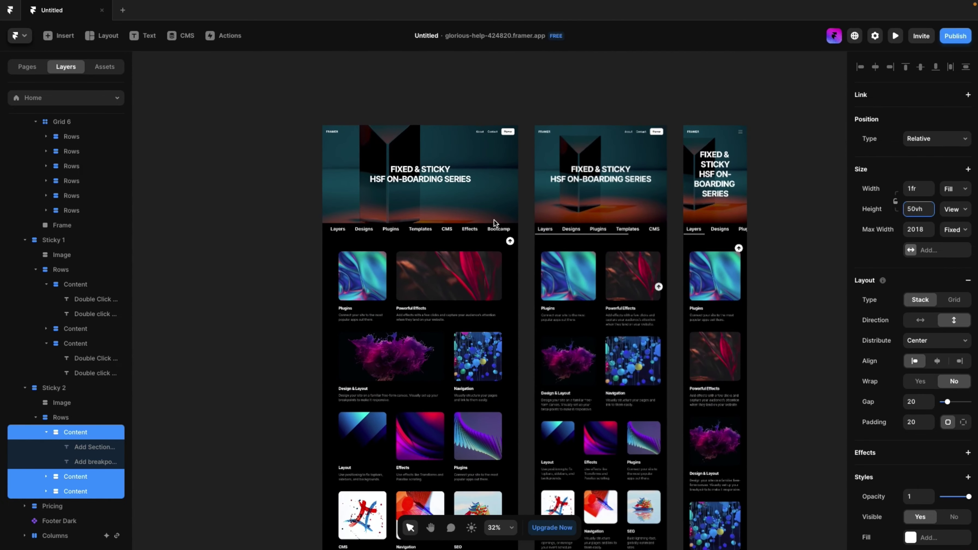
pyautogui.scroll(5, 494, 221)
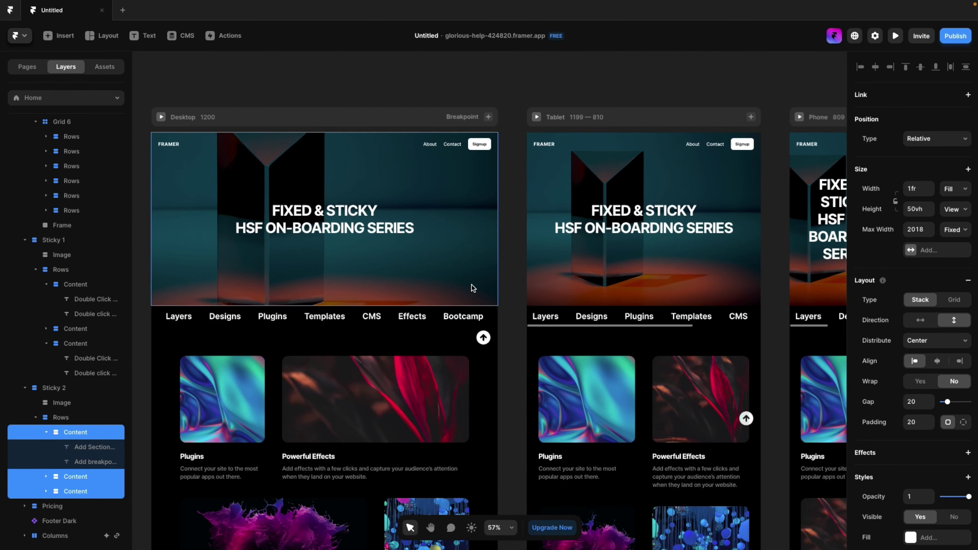
pyautogui.click(473, 288)
pyautogui.click(948, 238)
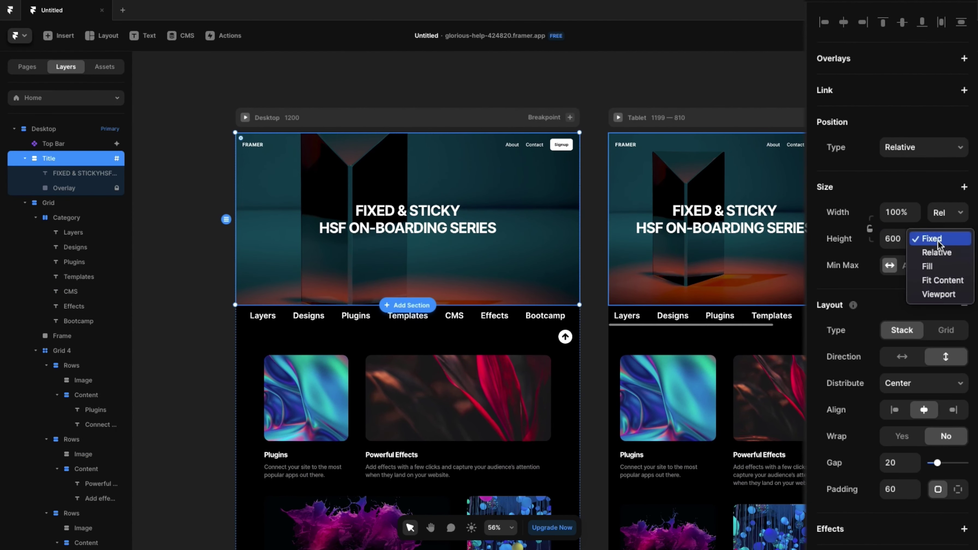
pyautogui.click(938, 295)
pyautogui.press('Return')
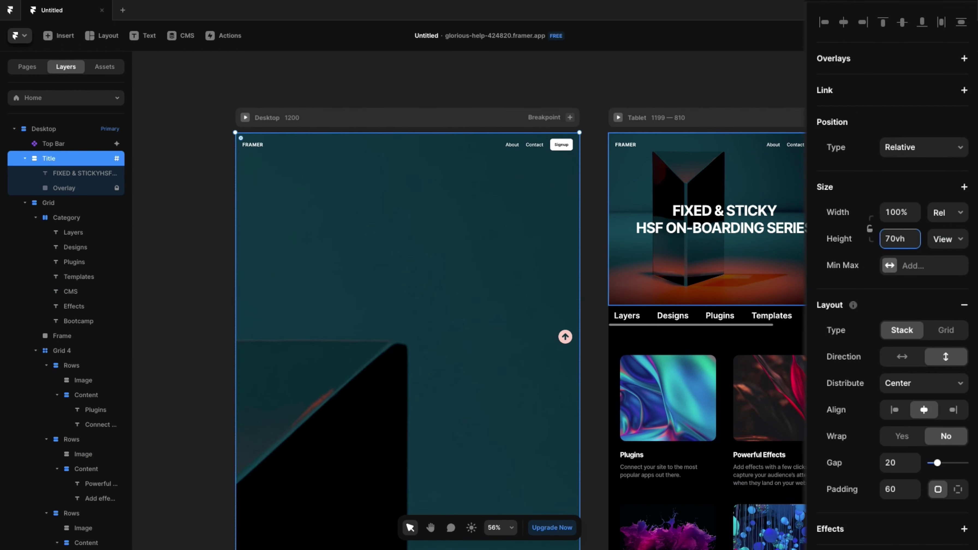
pyautogui.press('Return')
# Preview the Desktop page, scroll through it and narrow the preview to check the Tablet layout
pyautogui.click(245, 118)
pyautogui.scroll(-10, 651, 462)
pyautogui.scroll(10, 651, 462)
pyautogui.moveTo(802, 305); pyautogui.dragTo(729, 305)
pyautogui.scroll(10, 516, 242)
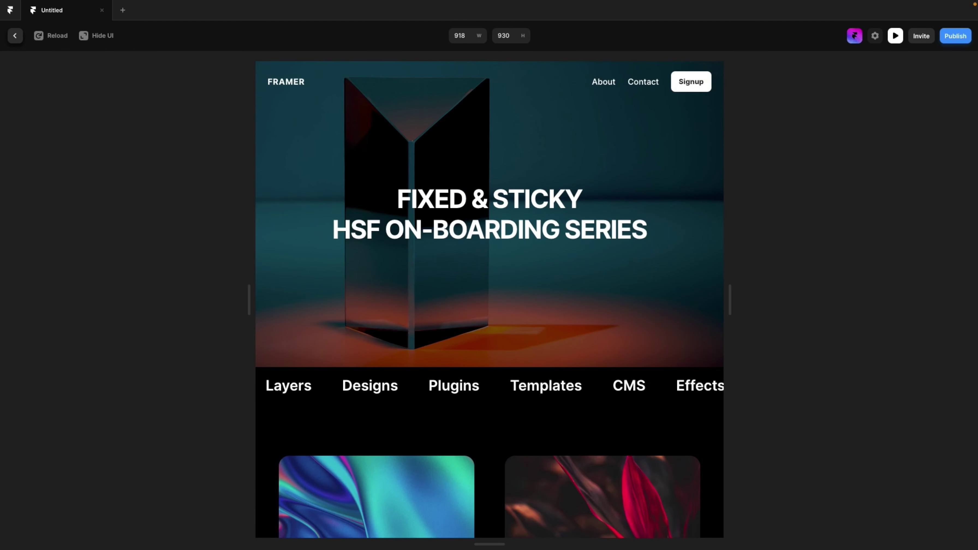
pyautogui.click(13, 36)
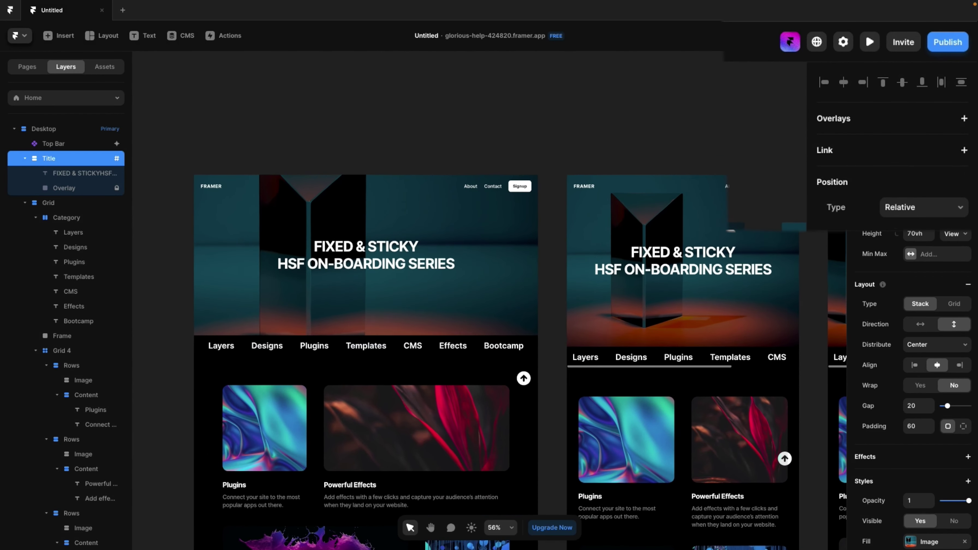
# Publish the site, scroll through the live page to the footer and return to the top with the page's arrow
pyautogui.click(940, 46)
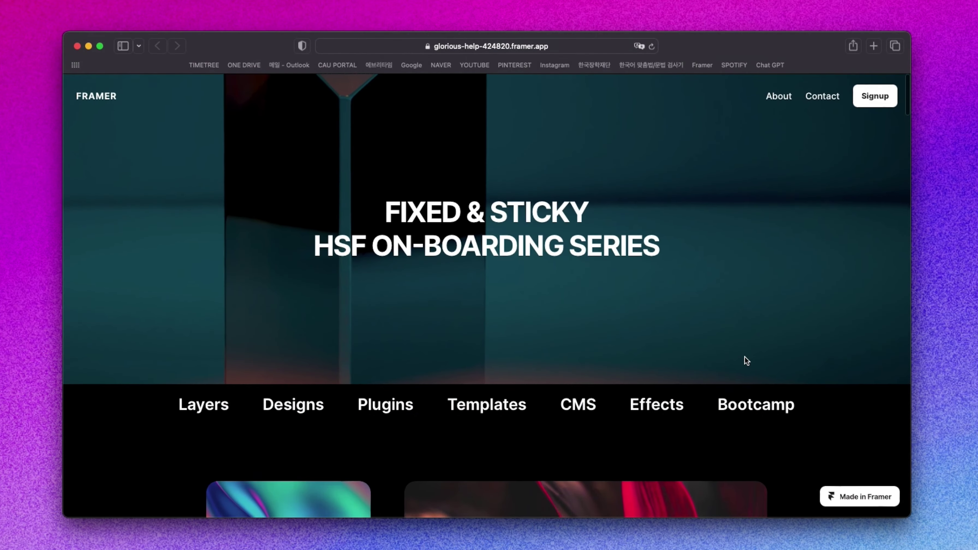
pyautogui.scroll(-20, 744, 357)
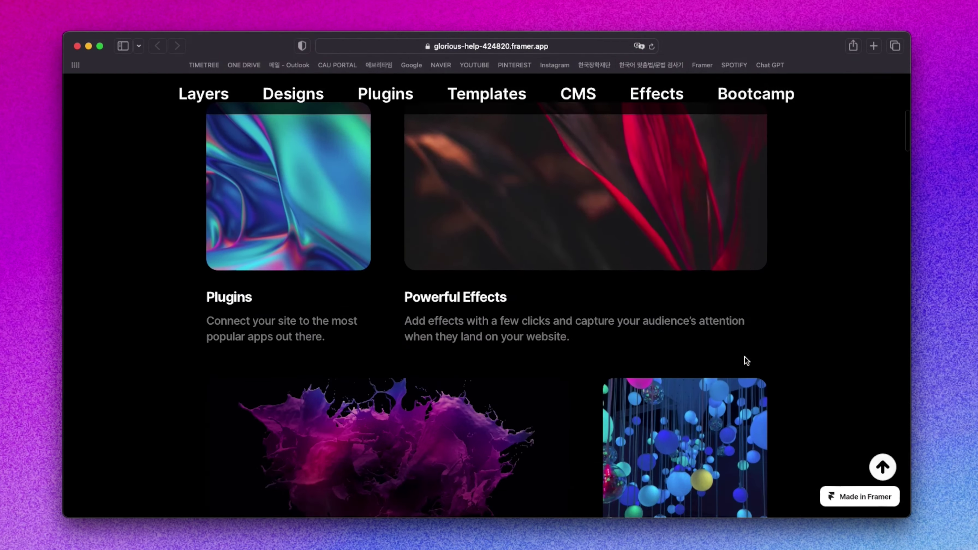
pyautogui.scroll(-15, 744, 356)
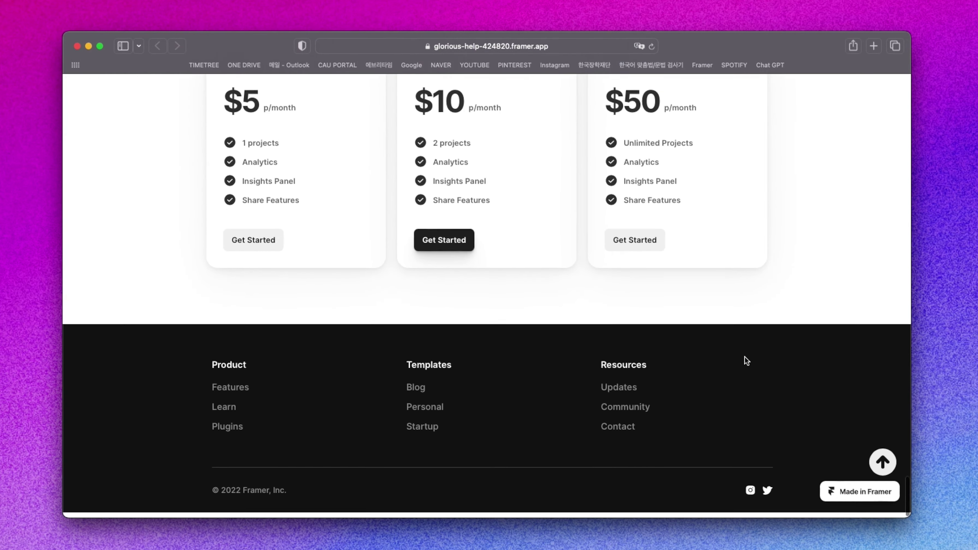
pyautogui.click(883, 467)
# Narrow the browser window to phone width and examine the scrollable category row, grids and image sections on the live page
pyautogui.moveTo(911, 400); pyautogui.dragTo(716, 401)
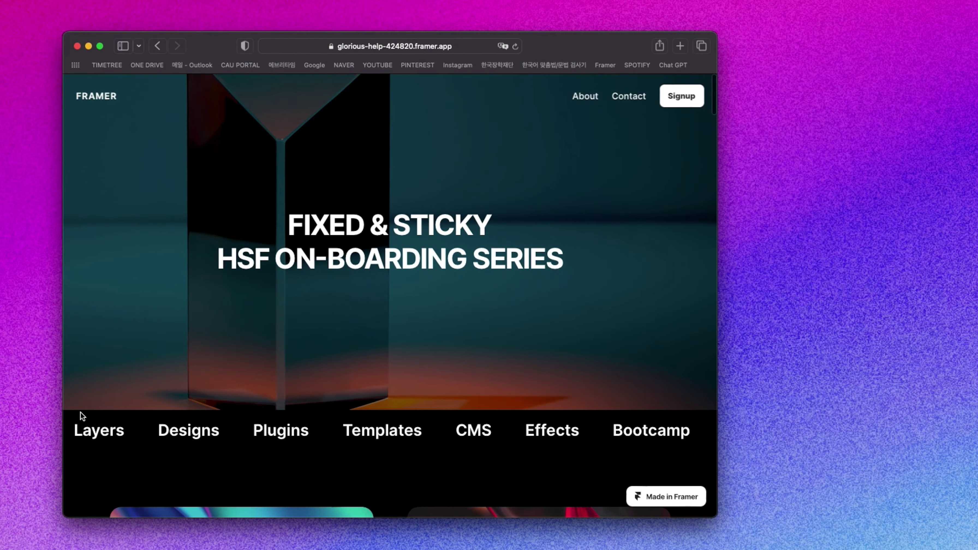
pyautogui.moveTo(65, 409); pyautogui.dragTo(319, 405)
pyautogui.scroll(-10, 524, 392)
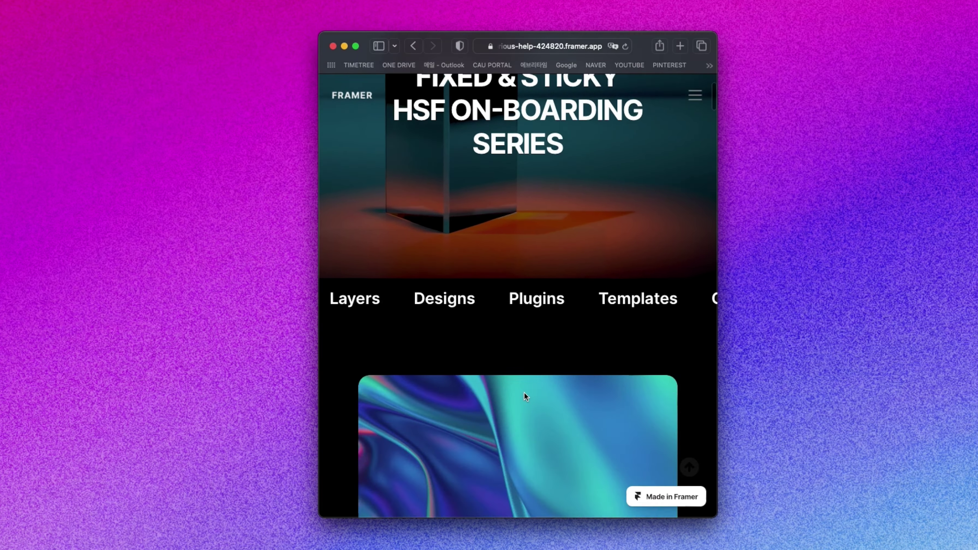
pyautogui.scroll(-5, 524, 392)
pyautogui.hscroll(3, 577, 83)
pyautogui.hscroll(-3, 560, 92)
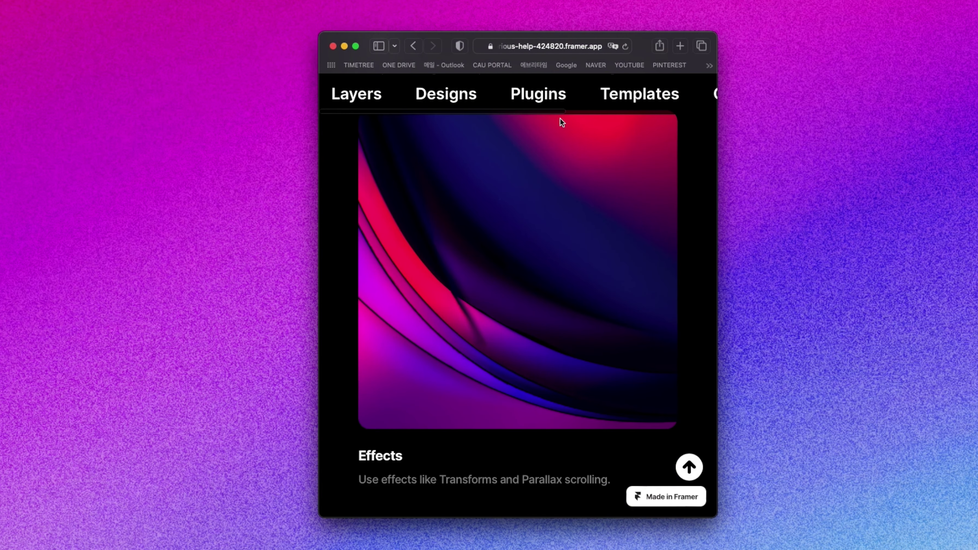
pyautogui.scroll(-5, 471, 483)
pyautogui.scroll(-15, 471, 483)
pyautogui.scroll(5, 470, 482)
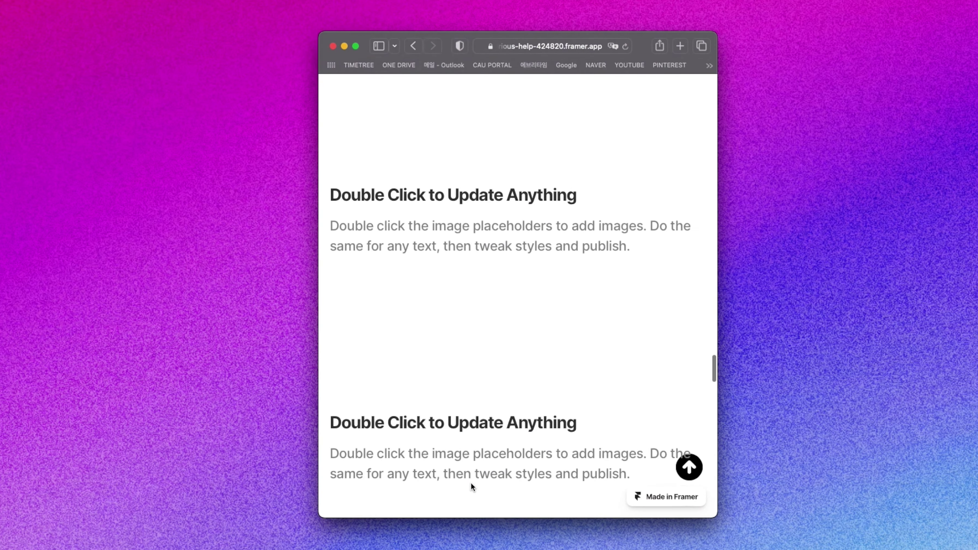